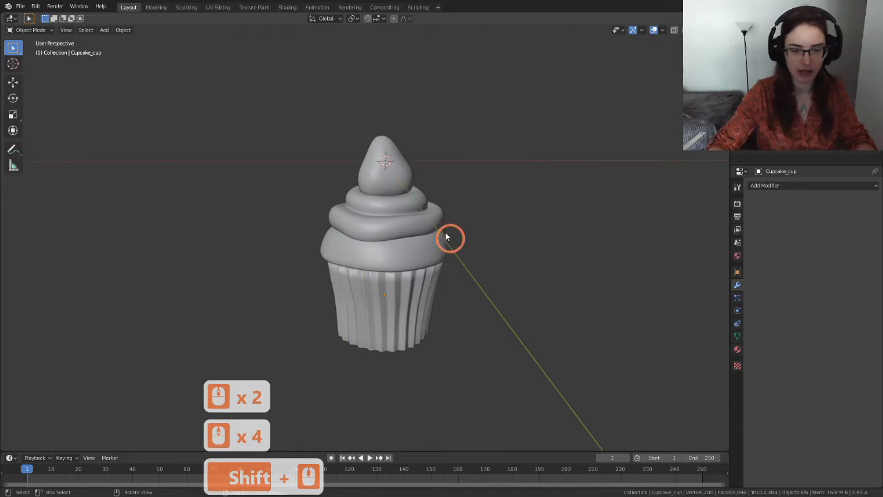
Select all the cupcake parts, both the cup and the frosting layers, and hide them from the viewport.
{"action": "left_click", "coordinate": [381, 276]}
{"action": "left_click", "coordinate": [381, 276], "text": "shift"}
{"action": "left_click", "coordinate": [381, 276], "text": "shift"}
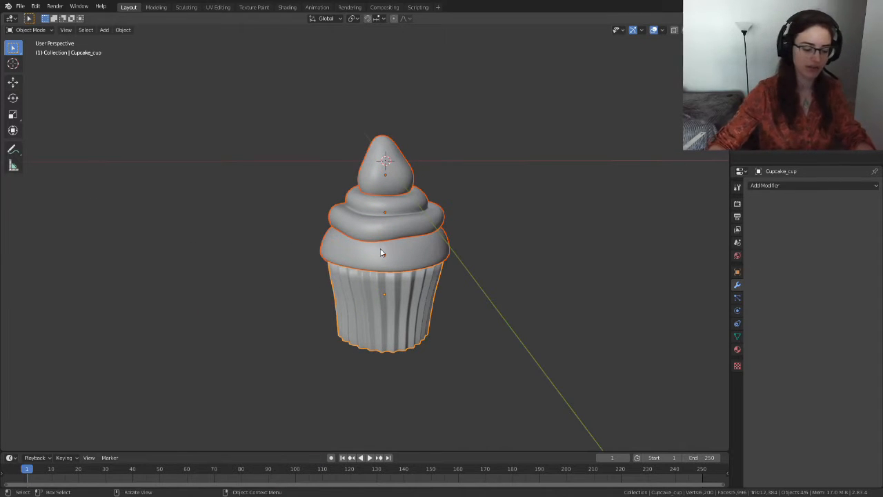
{"action": "key", "text": "h"}
{"action": "scroll", "coordinate": [386, 234], "scroll_direction": "up", "scroll_amount": 4}
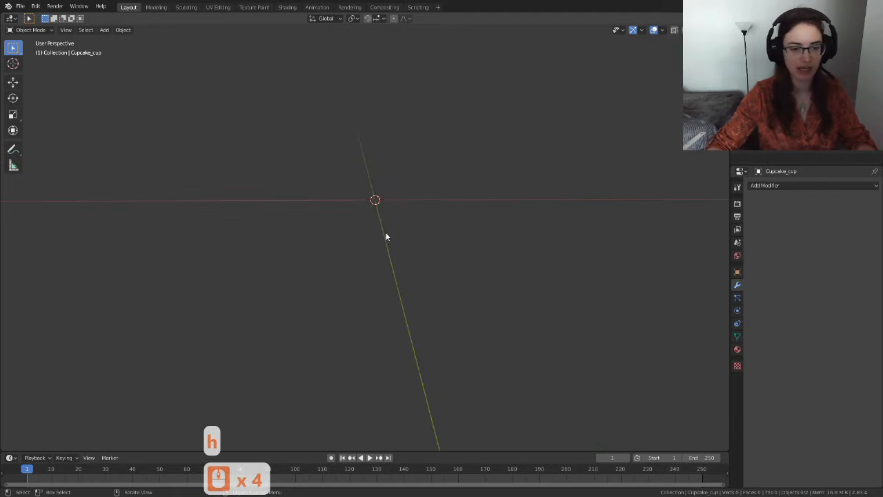
{"action": "scroll", "coordinate": [385, 231], "scroll_direction": "down", "scroll_amount": 3}
{"action": "middle_click_drag", "start_coordinate": [456, 210], "coordinate": [441, 257], "text": "shift"}
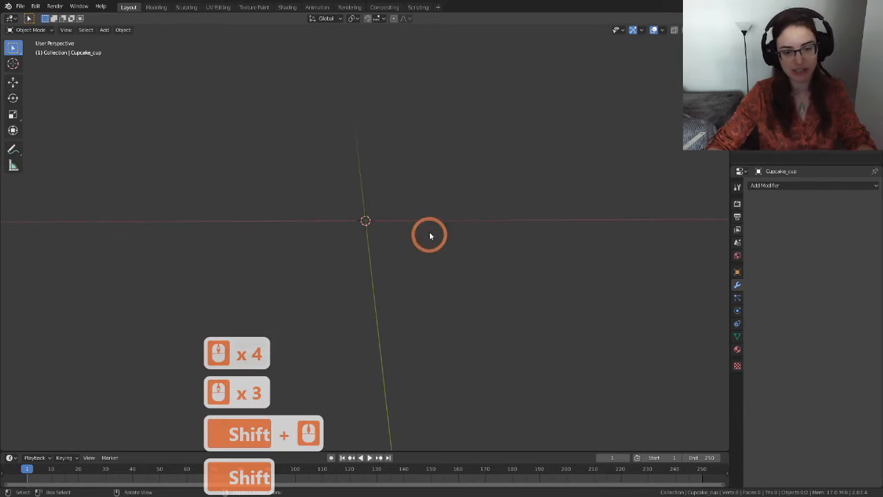
{"action": "middle_click_drag", "start_coordinate": [374, 288], "coordinate": [421, 246]}
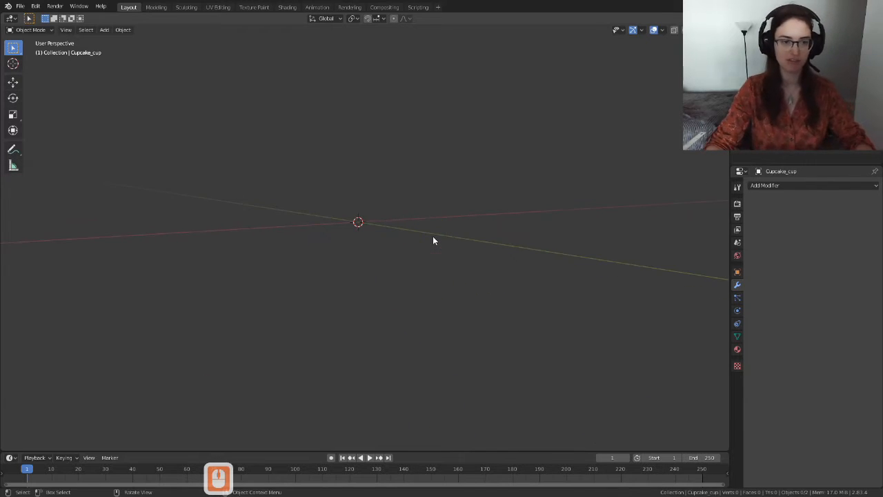
{"action": "scroll", "coordinate": [429, 227], "scroll_direction": "down", "scroll_amount": 1}
{"action": "scroll", "coordinate": [430, 230], "scroll_direction": "down", "scroll_amount": 1}
{"action": "middle_click_drag", "start_coordinate": [429, 228], "coordinate": [414, 241]}
{"action": "middle_click_drag", "start_coordinate": [409, 202], "coordinate": [421, 269], "text": "shift"}
{"action": "scroll", "coordinate": [422, 270], "scroll_direction": "up", "scroll_amount": 3}
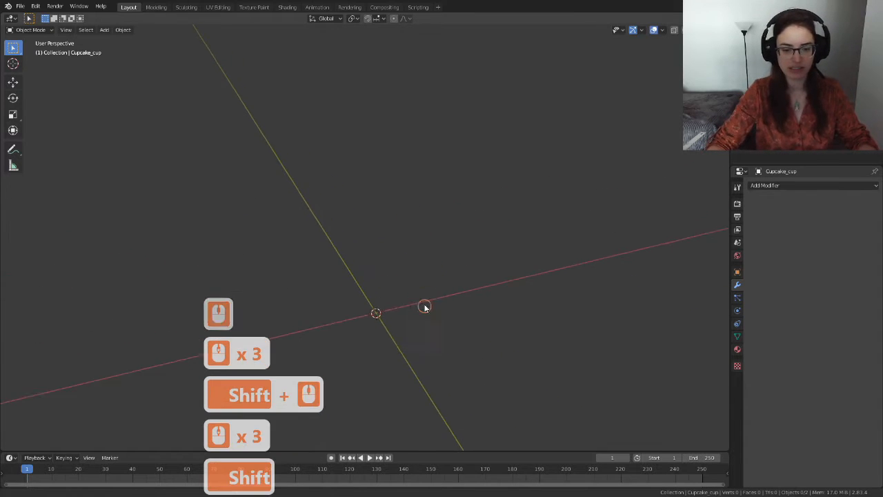
{"action": "middle_click_drag", "start_coordinate": [424, 308], "coordinate": [418, 241], "text": "shift"}
{"action": "scroll", "coordinate": [418, 240], "scroll_direction": "down", "scroll_amount": 4}
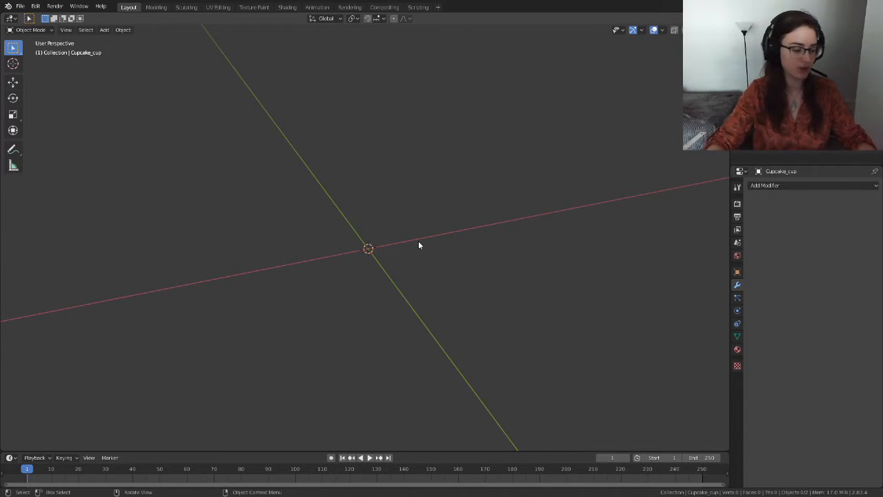
Add a 2 m cube mesh at the world origin.
{"action": "key", "text": "shift+a"}
{"action": "mouse_move", "coordinate": [398, 246]}
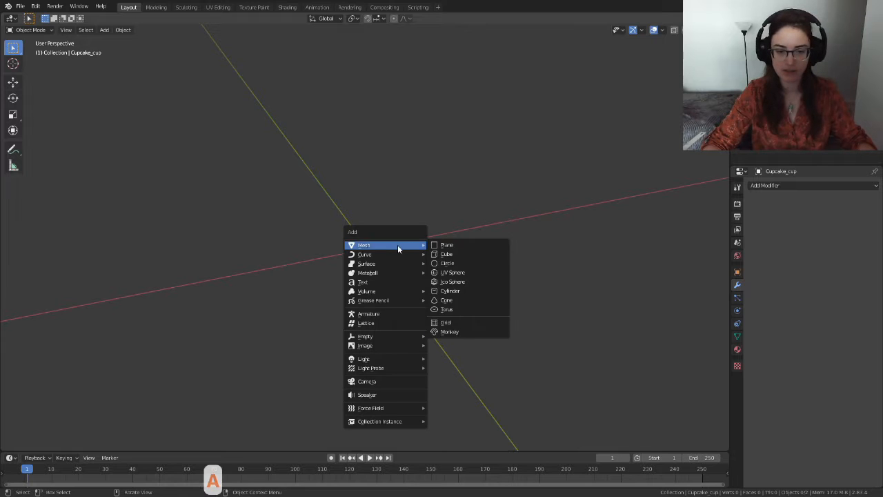
{"action": "left_click", "coordinate": [450, 255]}
{"action": "scroll", "coordinate": [434, 297], "scroll_direction": "down", "scroll_amount": 20}
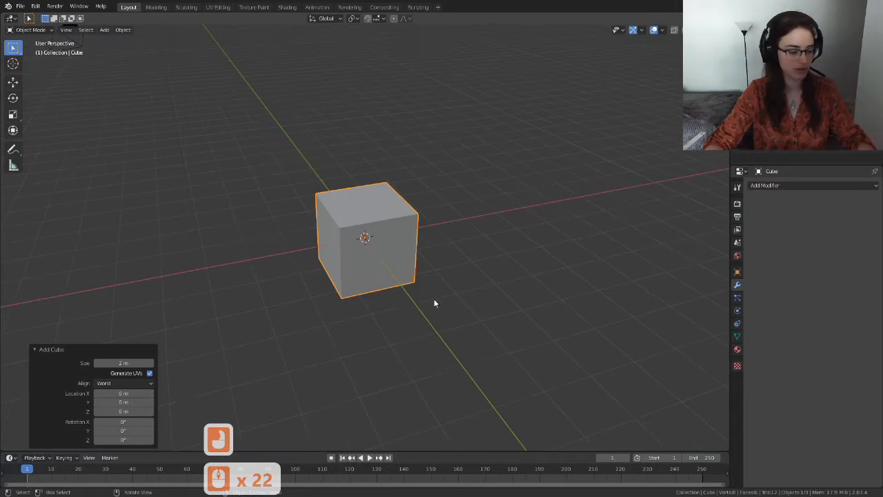
Add a UV sphere with 32 segments, 16 rings and a 1 m radius at the cube's location.
{"action": "key", "text": "shift+a"}
{"action": "mouse_move", "coordinate": [428, 295]}
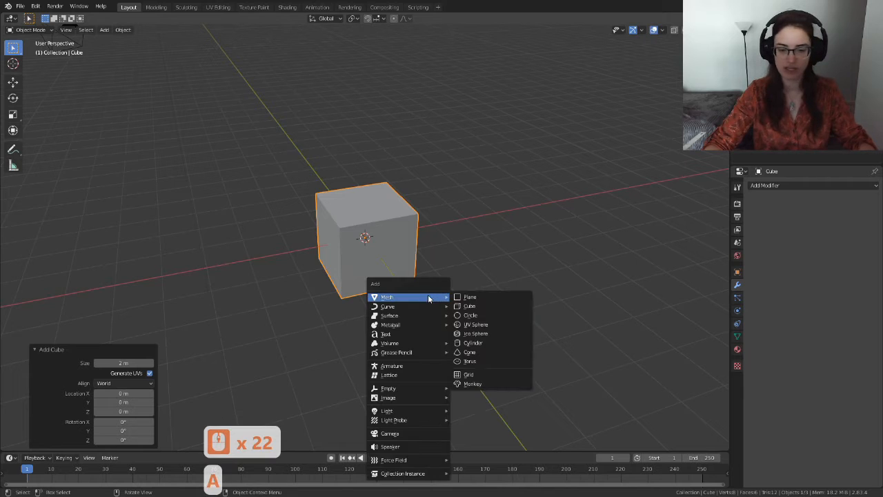
{"action": "left_click", "coordinate": [479, 324]}
{"action": "scroll", "coordinate": [445, 260], "scroll_direction": "down", "scroll_amount": 4}
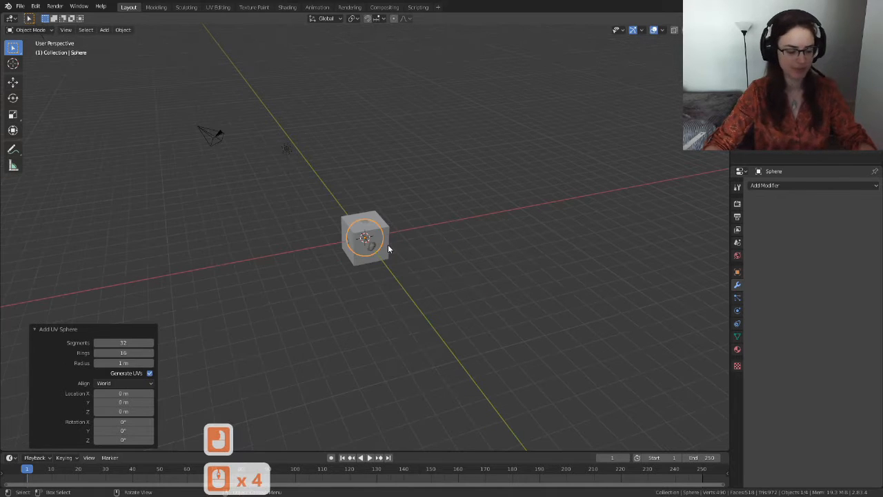
{"action": "scroll", "coordinate": [391, 233], "scroll_direction": "up", "scroll_amount": 5}
Move the sphere about -1.35 m in X, 0.26 m in Y and 0.41 m in Z so it protrudes from the cube.
{"action": "key", "text": "g"}
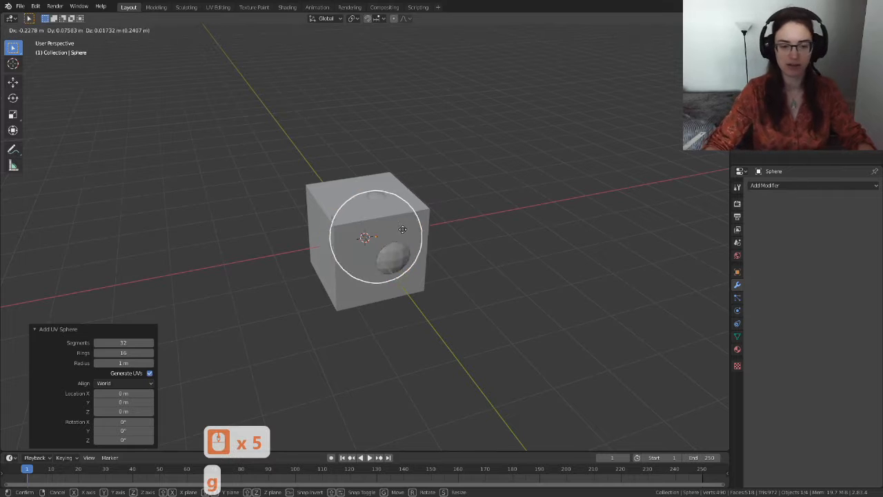
{"action": "left_click", "coordinate": [454, 208]}
{"action": "middle_click_drag", "start_coordinate": [556, 274], "coordinate": [460, 264]}
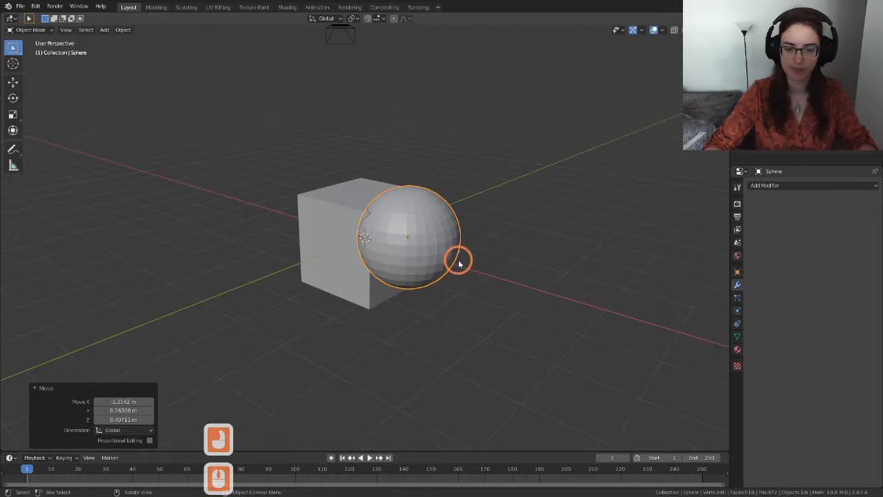
{"action": "scroll", "coordinate": [484, 281], "scroll_direction": "up", "scroll_amount": 5}
{"action": "middle_click_drag", "start_coordinate": [532, 297], "coordinate": [542, 271]}
{"action": "scroll", "coordinate": [446, 260], "scroll_direction": "down", "scroll_amount": 4}
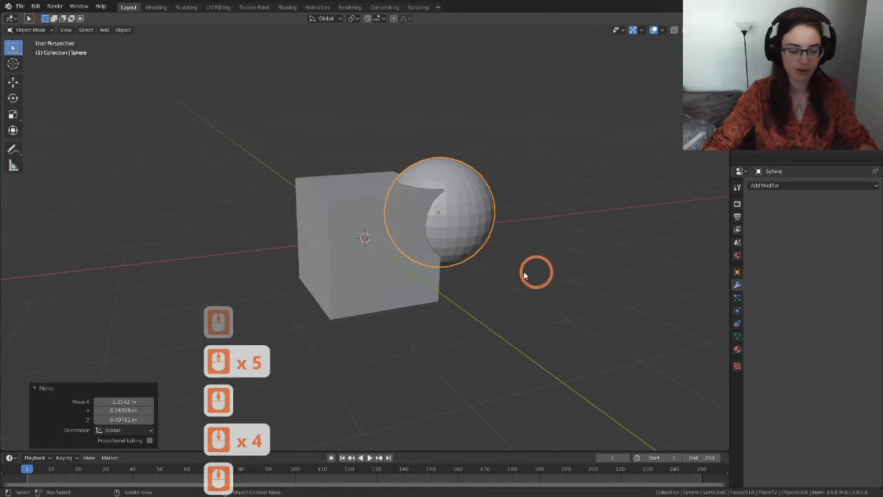
Nudge the sphere back into the cube by about 0.25 m in X, -0.07 m in Y and -0.1 m in Z.
{"action": "key", "text": "g"}
{"action": "left_click", "coordinate": [488, 272]}
{"action": "middle_click_drag", "start_coordinate": [545, 272], "coordinate": [413, 275]}
{"action": "scroll", "coordinate": [445, 230], "scroll_direction": "down", "scroll_amount": 4}
{"action": "scroll", "coordinate": [408, 271], "scroll_direction": "up", "scroll_amount": 7}
{"action": "middle_click_drag", "start_coordinate": [451, 321], "coordinate": [414, 217]}
{"action": "scroll", "coordinate": [463, 270], "scroll_direction": "down", "scroll_amount": 4}
{"action": "scroll", "coordinate": [304, 156], "scroll_direction": "up", "scroll_amount": 3}
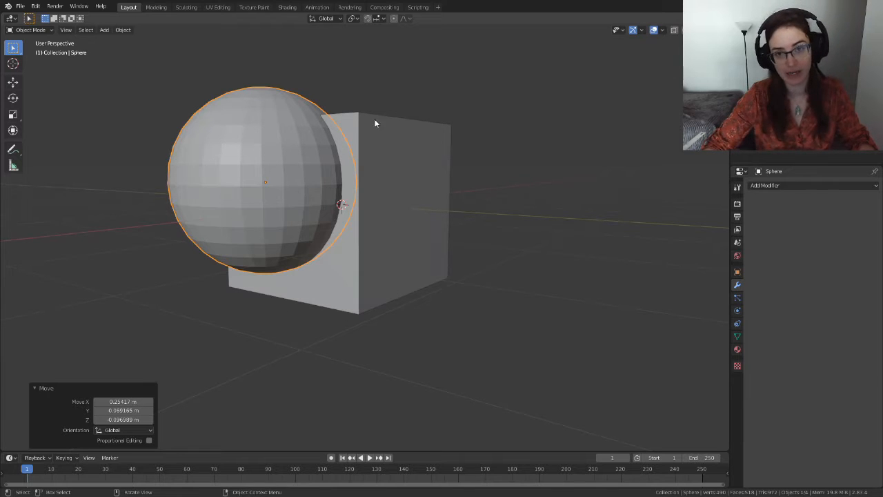
Add a Boolean modifier to the cube with the Difference operation and pick the sphere as its object.
{"action": "left_click", "coordinate": [409, 200]}
{"action": "scroll", "coordinate": [414, 199], "scroll_direction": "down", "scroll_amount": 5}
{"action": "scroll", "coordinate": [408, 219], "scroll_direction": "up", "scroll_amount": 5}
{"action": "middle_click_drag", "start_coordinate": [418, 191], "coordinate": [466, 200], "text": "shift"}
{"action": "scroll", "coordinate": [425, 214], "scroll_direction": "up", "scroll_amount": 3}
{"action": "scroll", "coordinate": [437, 186], "scroll_direction": "down", "scroll_amount": 4}
{"action": "scroll", "coordinate": [438, 187], "scroll_direction": "down", "scroll_amount": 2}
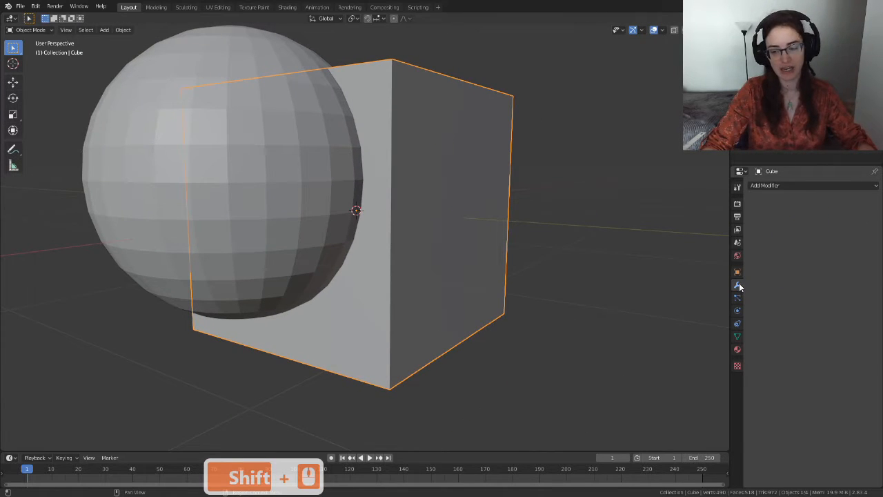
{"action": "left_click", "coordinate": [789, 185]}
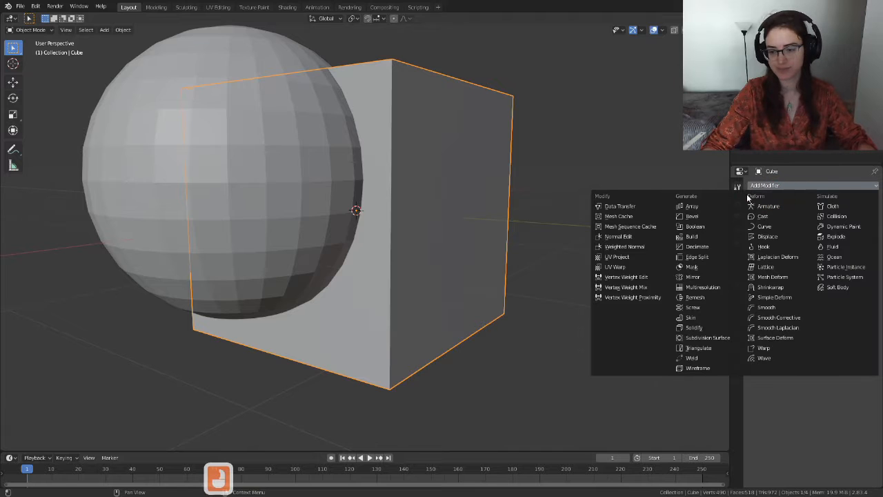
{"action": "left_click", "coordinate": [690, 228]}
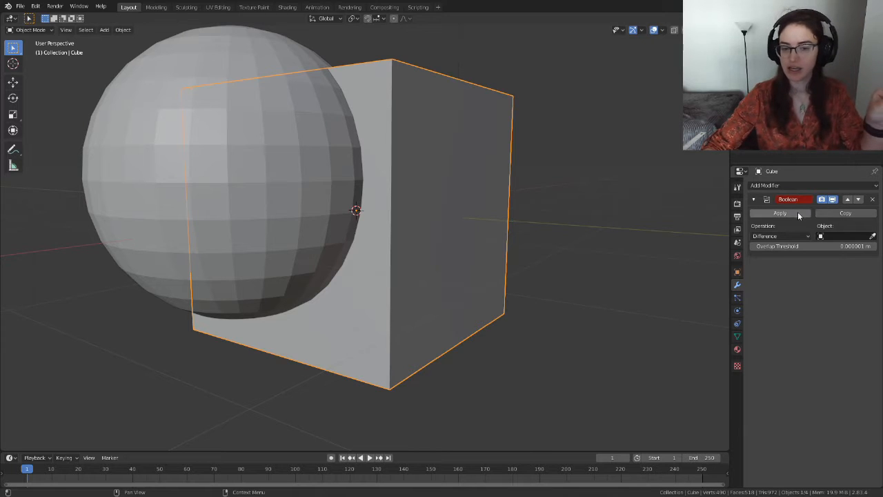
{"action": "left_click", "coordinate": [873, 236]}
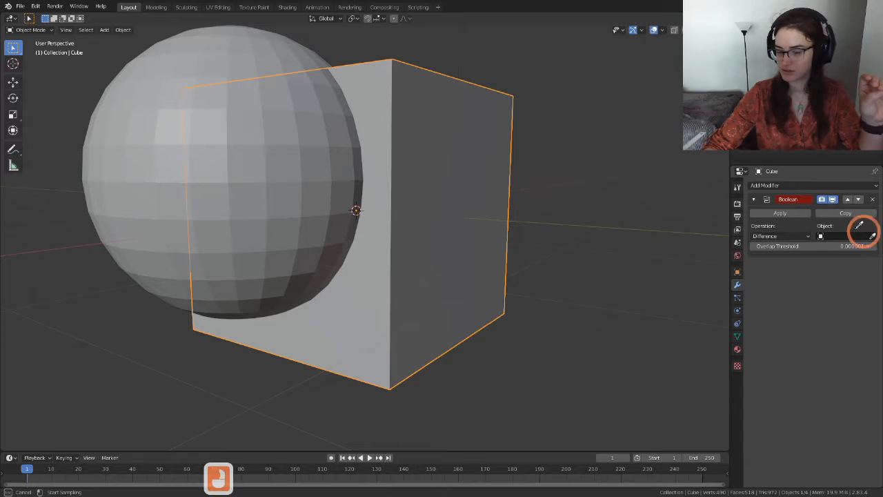
{"action": "left_click", "coordinate": [196, 58]}
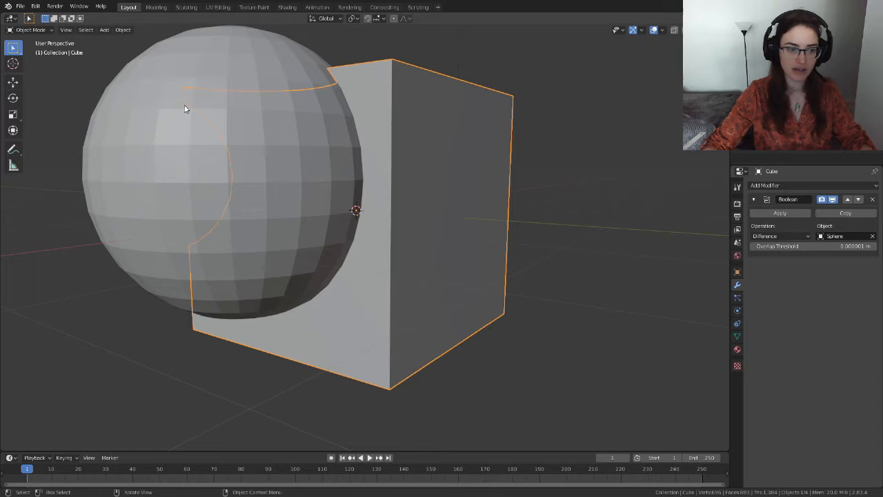
Examine from several sides how the Boolean cuts the cube where the sphere overlaps it.
{"action": "scroll", "coordinate": [243, 163], "scroll_direction": "up", "scroll_amount": 4}
{"action": "middle_click_drag", "start_coordinate": [268, 137], "coordinate": [262, 250], "text": "shift"}
{"action": "scroll", "coordinate": [375, 181], "scroll_direction": "down", "scroll_amount": 5}
{"action": "middle_click_drag", "start_coordinate": [345, 148], "coordinate": [301, 232]}
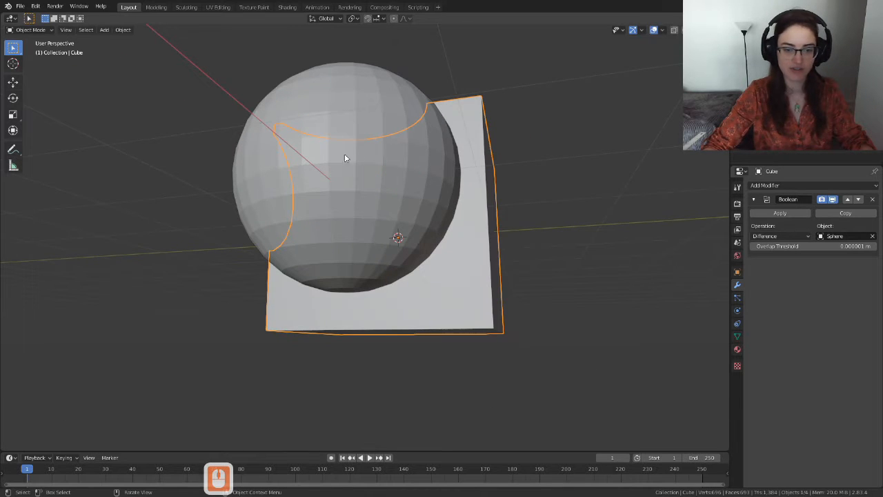
{"action": "middle_click_drag", "start_coordinate": [276, 122], "coordinate": [387, 191]}
{"action": "scroll", "coordinate": [387, 191], "scroll_direction": "down", "scroll_amount": 4}
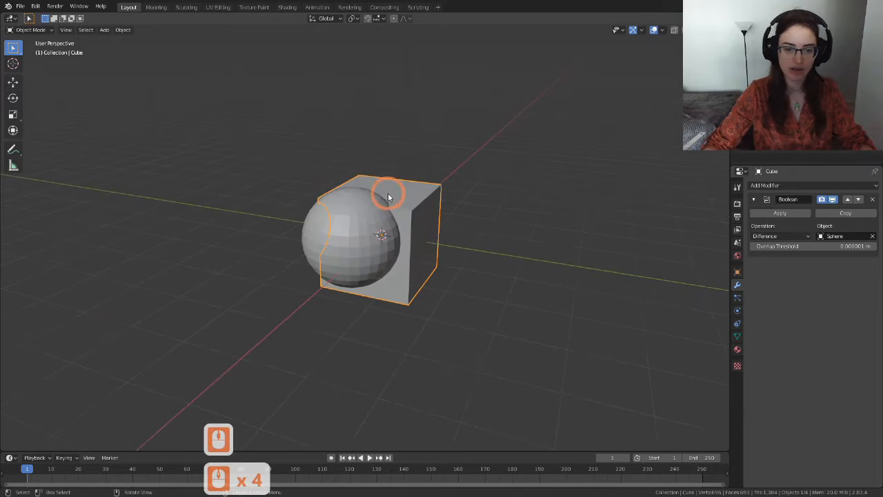
{"action": "scroll", "coordinate": [451, 235], "scroll_direction": "up", "scroll_amount": 3}
{"action": "middle_click_drag", "start_coordinate": [447, 237], "coordinate": [306, 108]}
{"action": "scroll", "coordinate": [488, 205], "scroll_direction": "up", "scroll_amount": 3}
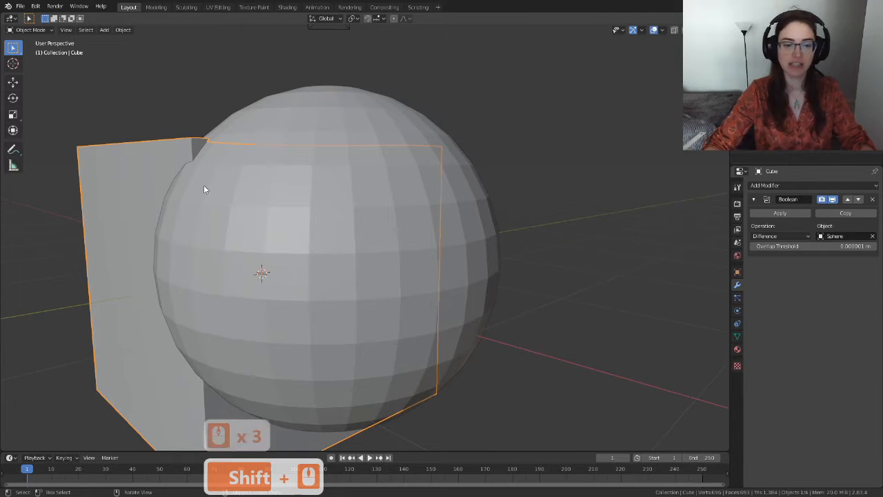
{"action": "middle_click_drag", "start_coordinate": [300, 266], "coordinate": [353, 188], "text": "shift"}
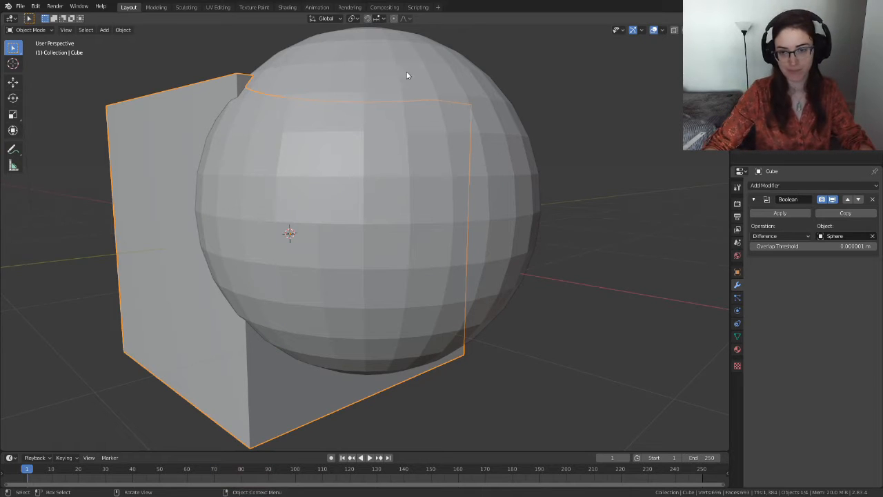
{"action": "middle_click_drag", "start_coordinate": [449, 163], "coordinate": [460, 171]}
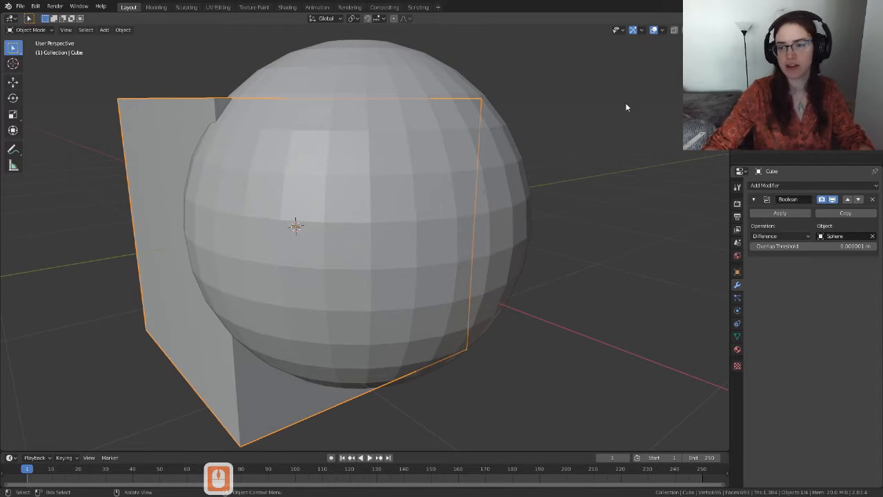
Inspect the cut through the sphere in wireframe display, and return the viewport to solid shading.
{"action": "left_click", "coordinate": [675, 30]}
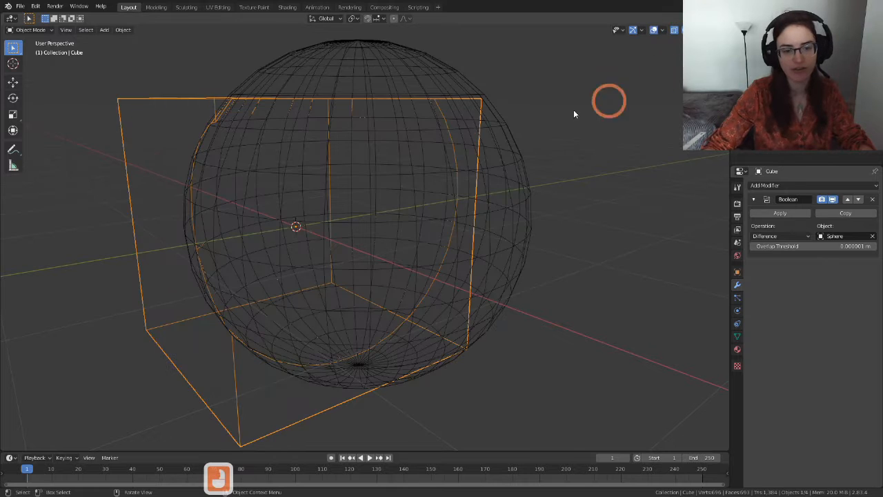
{"action": "scroll", "coordinate": [540, 157], "scroll_direction": "down", "scroll_amount": 2}
{"action": "middle_click_drag", "start_coordinate": [523, 163], "coordinate": [499, 164]}
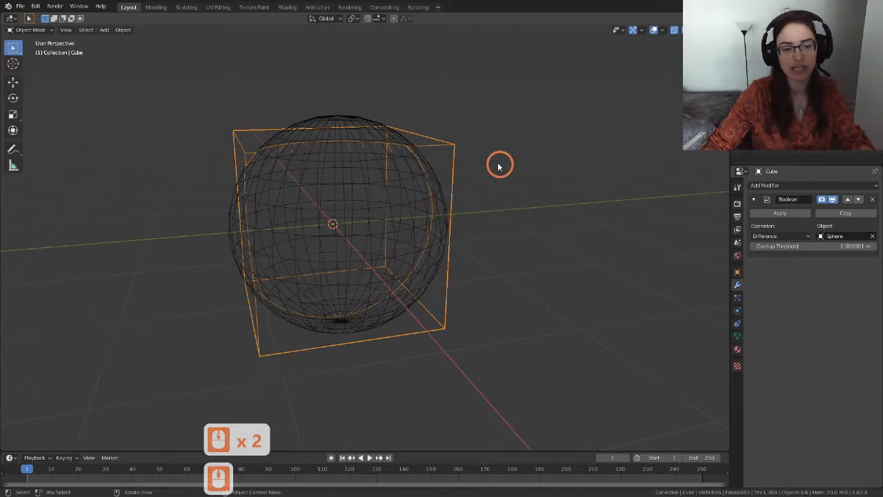
{"action": "left_click", "coordinate": [685, 29]}
{"action": "left_click", "coordinate": [675, 29]}
{"action": "left_click", "coordinate": [685, 30]}
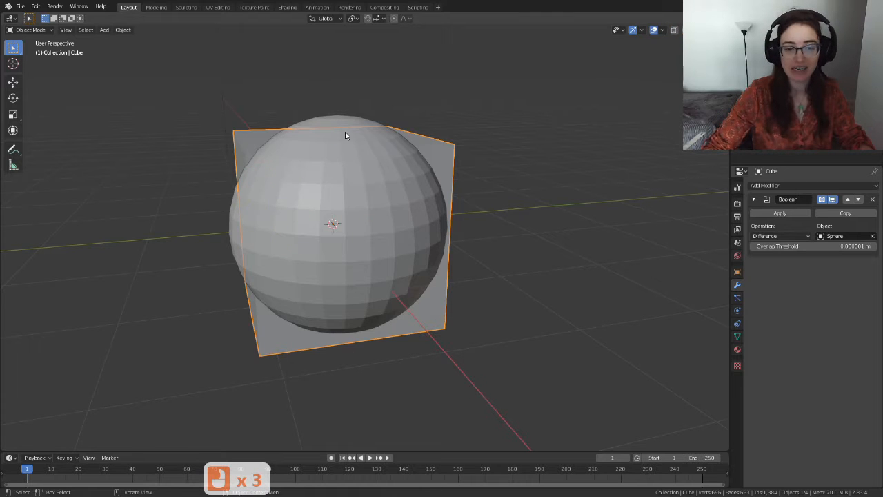
Set the sphere's viewport display to Wire so the cut in the cube can be seen through it.
{"action": "scroll", "coordinate": [356, 172], "scroll_direction": "up", "scroll_amount": 2}
{"action": "left_click", "coordinate": [357, 83]}
{"action": "scroll", "coordinate": [357, 91], "scroll_direction": "down", "scroll_amount": 3}
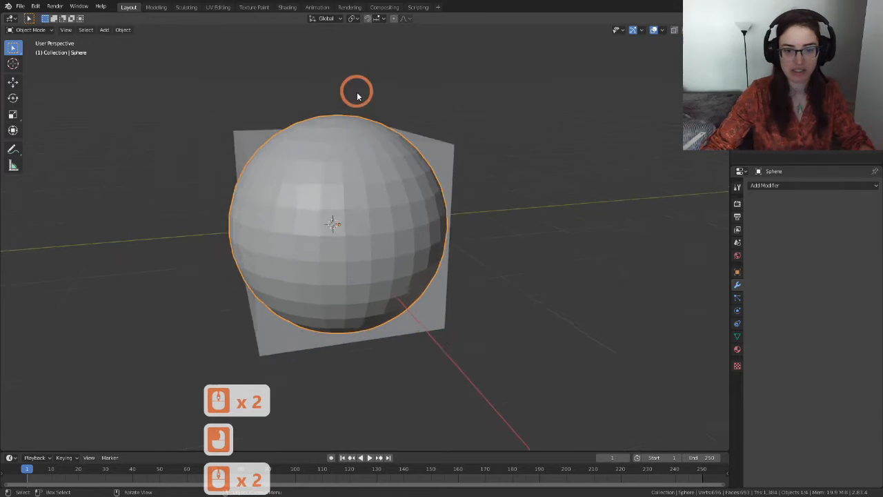
{"action": "middle_click_drag", "start_coordinate": [342, 197], "coordinate": [362, 190]}
{"action": "middle_click_drag", "start_coordinate": [457, 183], "coordinate": [423, 213], "text": "shift"}
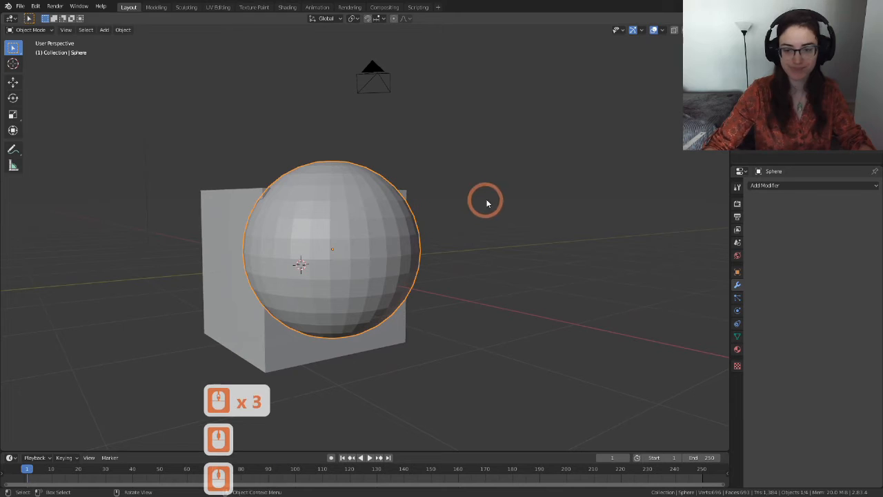
{"action": "left_click", "coordinate": [737, 274]}
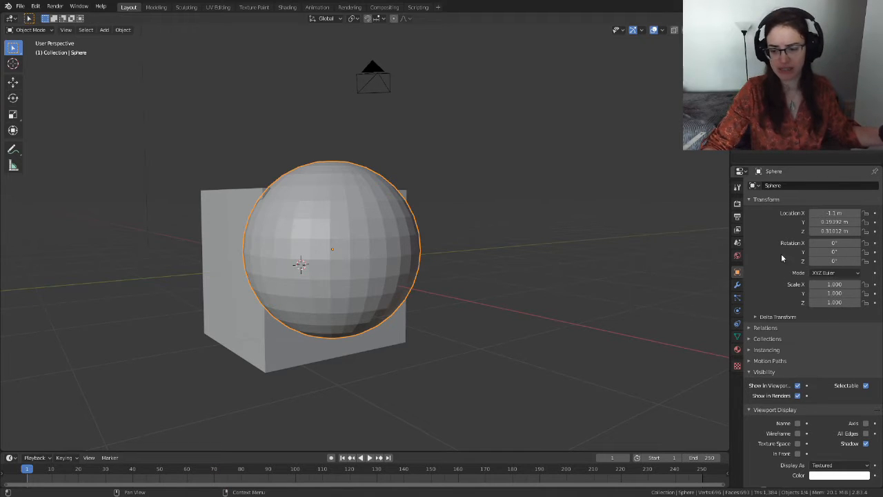
{"action": "left_click", "coordinate": [761, 371]}
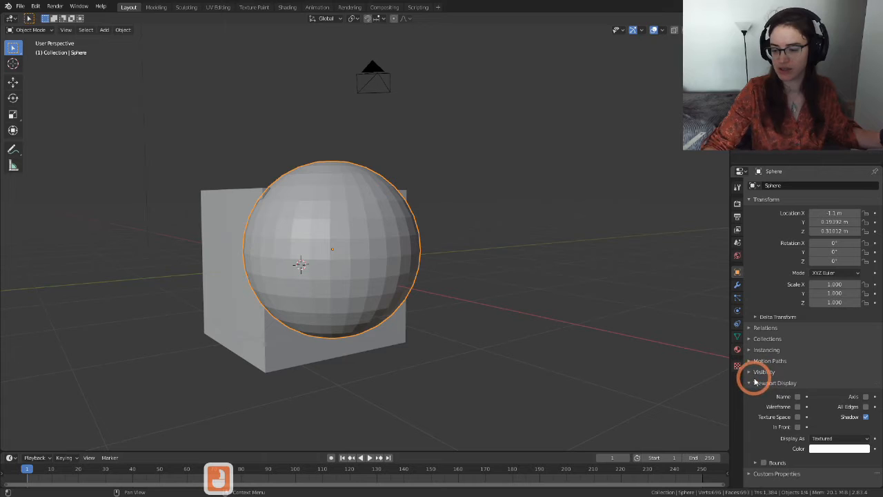
{"action": "left_click", "coordinate": [755, 382]}
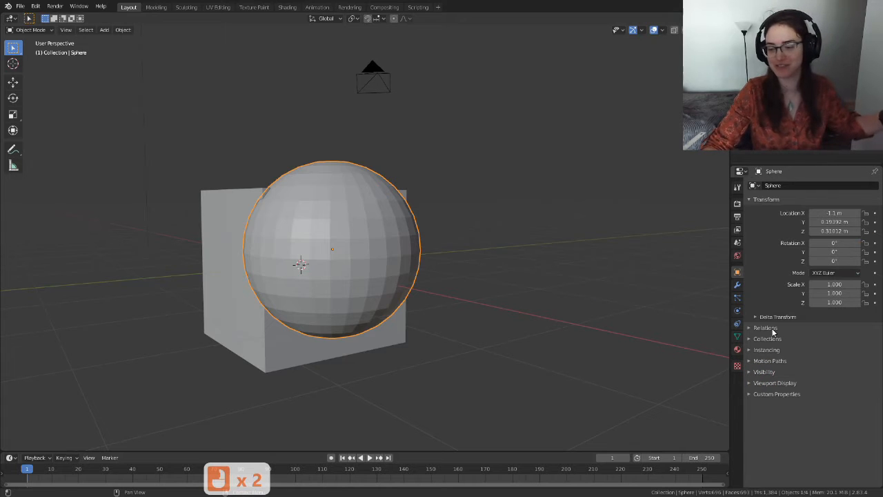
{"action": "left_click", "coordinate": [774, 384]}
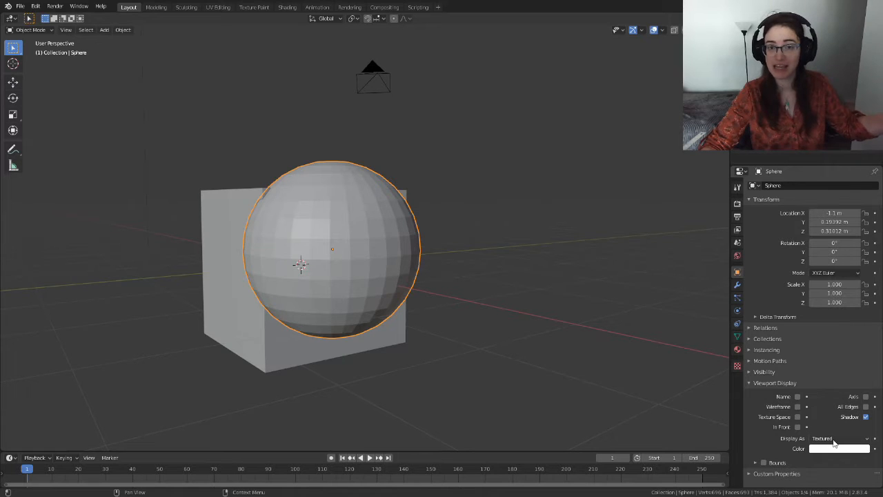
{"action": "left_click", "coordinate": [834, 439]}
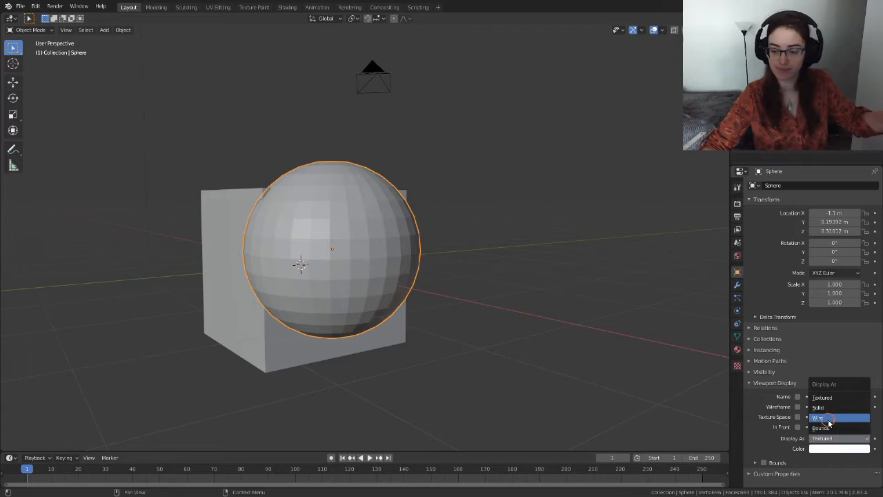
{"action": "left_click", "coordinate": [828, 418]}
{"action": "scroll", "coordinate": [399, 294], "scroll_direction": "down", "scroll_amount": 2}
{"action": "scroll", "coordinate": [418, 297], "scroll_direction": "up", "scroll_amount": 4}
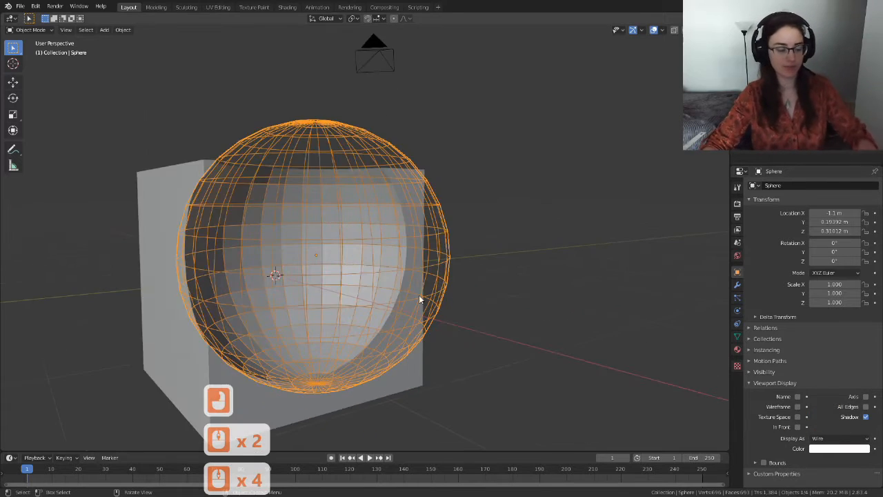
Examine from several angles how the Difference cut in the cube looks through the wire sphere.
{"action": "middle_click_drag", "start_coordinate": [458, 286], "coordinate": [439, 284]}
{"action": "left_click", "coordinate": [518, 264]}
{"action": "middle_click_drag", "start_coordinate": [518, 264], "coordinate": [494, 254]}
{"action": "scroll", "coordinate": [493, 334], "scroll_direction": "down", "scroll_amount": 3}
{"action": "scroll", "coordinate": [392, 273], "scroll_direction": "up", "scroll_amount": 3}
{"action": "scroll", "coordinate": [410, 308], "scroll_direction": "down", "scroll_amount": 3}
{"action": "scroll", "coordinate": [365, 290], "scroll_direction": "up", "scroll_amount": 3}
{"action": "middle_click_drag", "start_coordinate": [509, 225], "coordinate": [421, 266], "text": "shift"}
{"action": "scroll", "coordinate": [435, 277], "scroll_direction": "up", "scroll_amount": 2}
{"action": "scroll", "coordinate": [426, 275], "scroll_direction": "down", "scroll_amount": 1}
Select the cube and switch its Boolean modifier's operation to Union.
{"action": "left_click", "coordinate": [463, 231]}
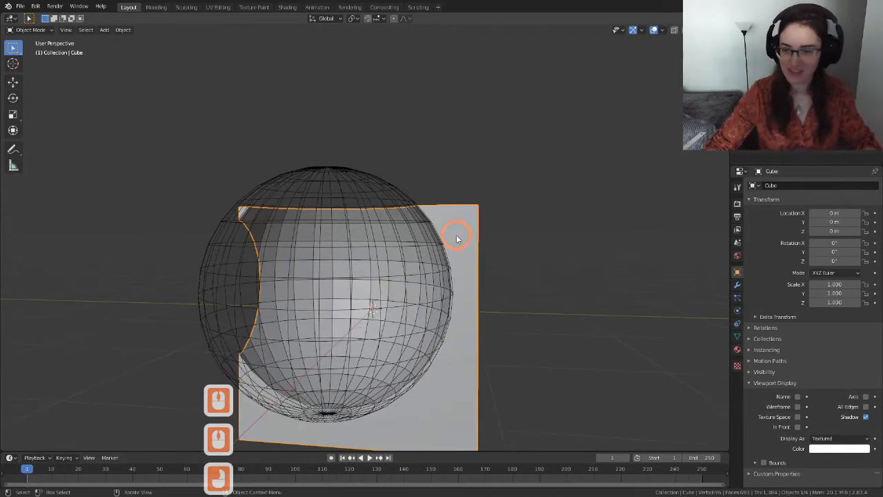
{"action": "middle_click_drag", "start_coordinate": [557, 247], "coordinate": [588, 188]}
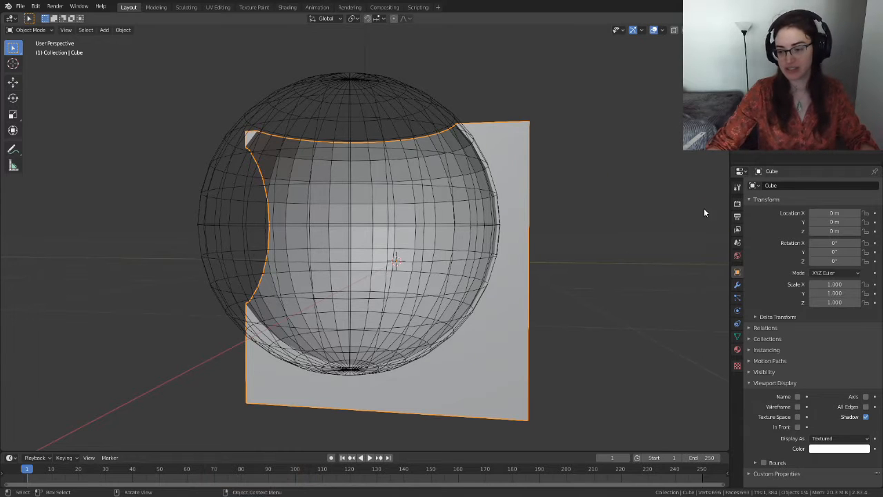
{"action": "left_click", "coordinate": [737, 284]}
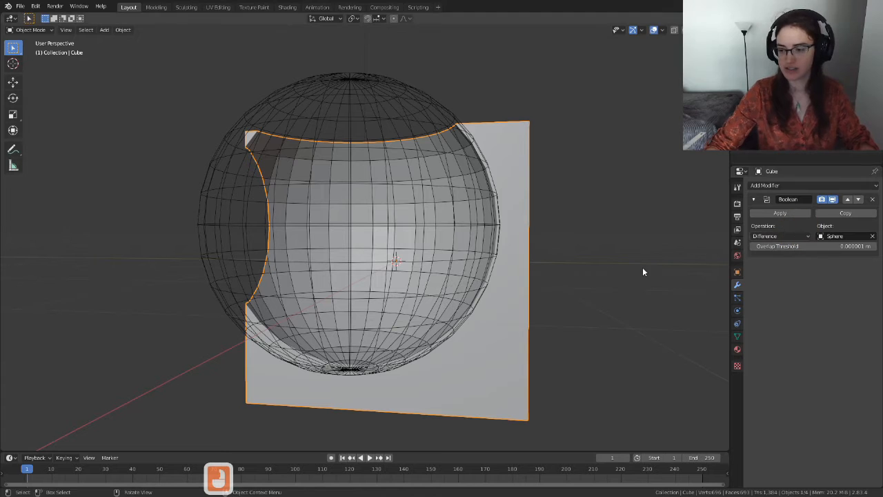
{"action": "left_click", "coordinate": [786, 238]}
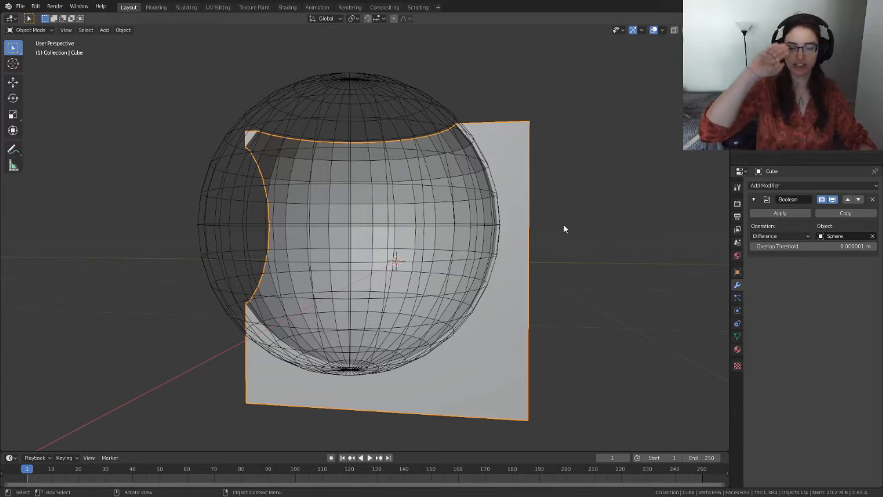
{"action": "left_click", "coordinate": [784, 237]}
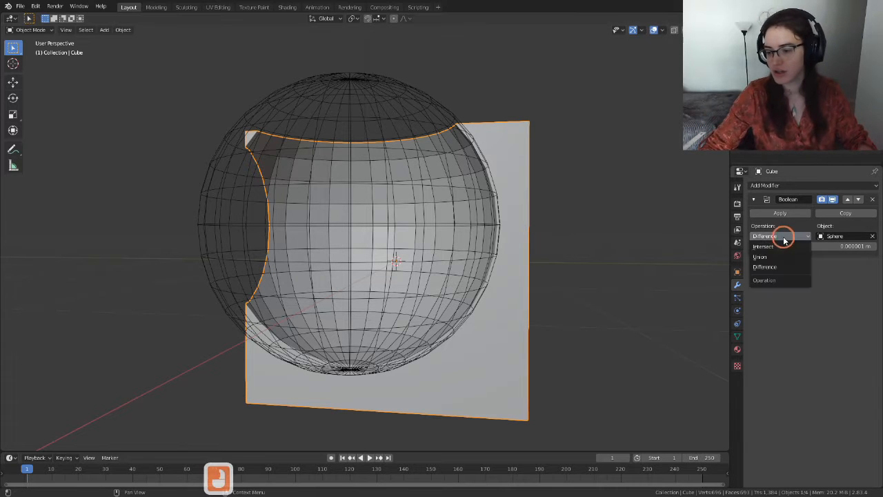
{"action": "left_click", "coordinate": [774, 256]}
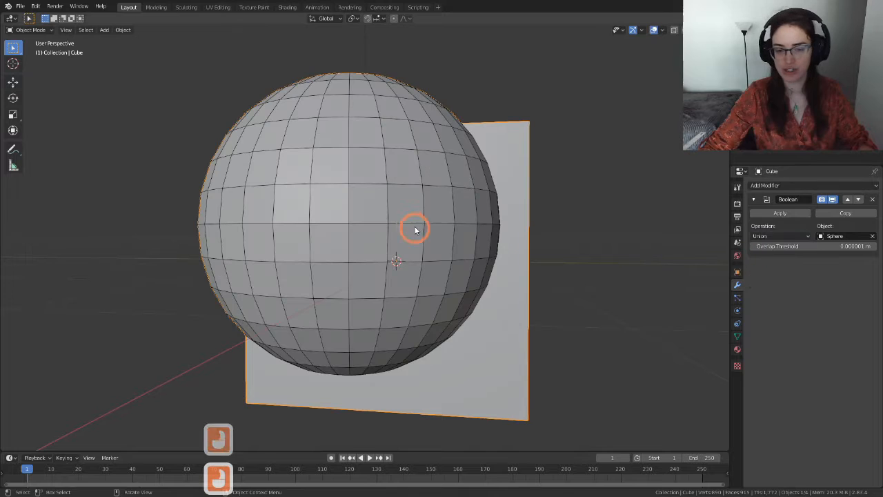
Examine the union of the cube and sphere, including its interior.
{"action": "middle_click_drag", "start_coordinate": [458, 217], "coordinate": [481, 192]}
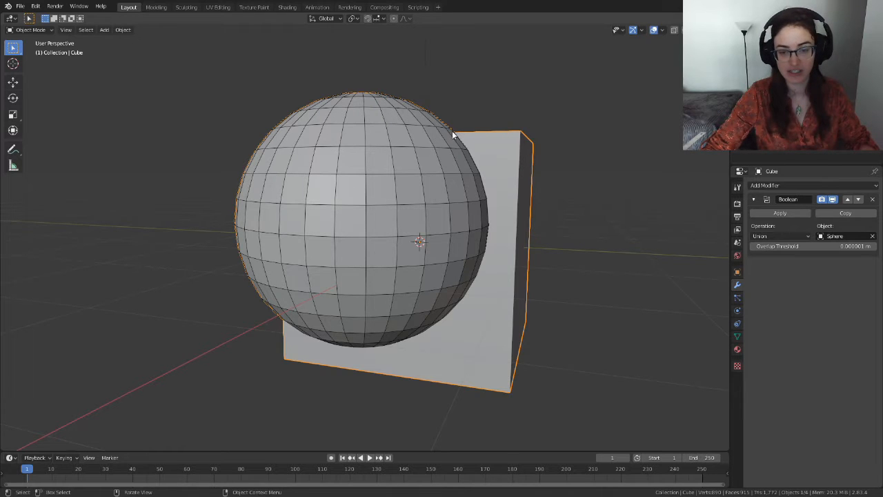
{"action": "scroll", "coordinate": [468, 149], "scroll_direction": "up", "scroll_amount": 4}
{"action": "scroll", "coordinate": [385, 316], "scroll_direction": "down", "scroll_amount": 3}
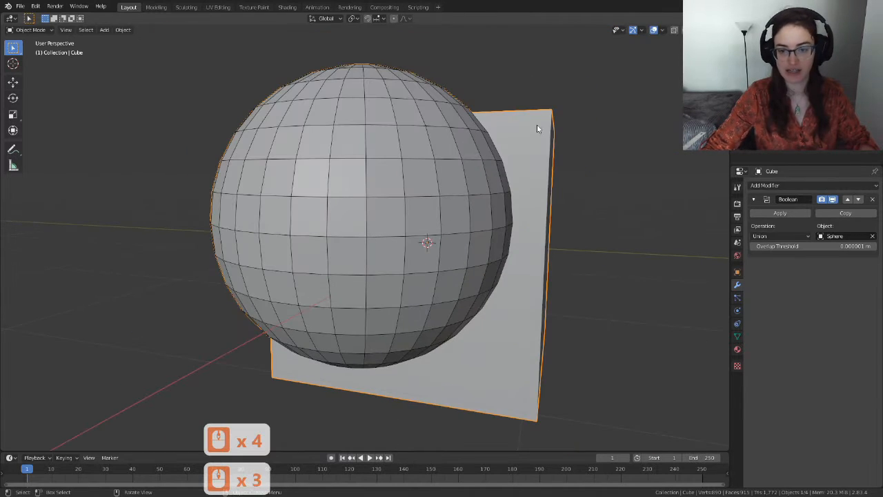
{"action": "scroll", "coordinate": [501, 221], "scroll_direction": "up", "scroll_amount": 10}
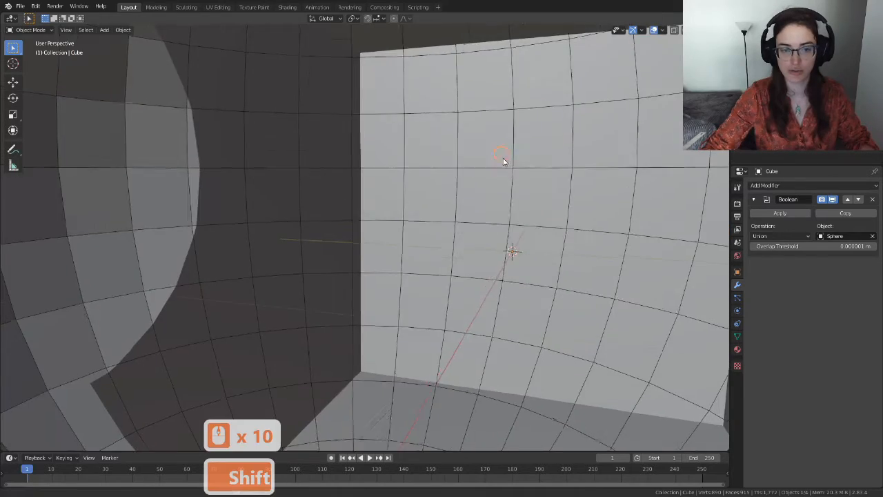
{"action": "middle_click_drag", "start_coordinate": [505, 161], "coordinate": [419, 185], "text": "shift"}
{"action": "scroll", "coordinate": [452, 172], "scroll_direction": "up", "scroll_amount": 3}
{"action": "scroll", "coordinate": [459, 173], "scroll_direction": "down", "scroll_amount": 4}
{"action": "middle_click_drag", "start_coordinate": [433, 229], "coordinate": [432, 197], "text": "shift"}
{"action": "scroll", "coordinate": [424, 266], "scroll_direction": "up", "scroll_amount": 1}
{"action": "middle_click_drag", "start_coordinate": [420, 279], "coordinate": [425, 387]}
{"action": "mouse_move", "coordinate": [423, 289]}
{"action": "middle_mouse_down"}
{"action": "mouse_move", "coordinate": [424, 308]}
{"action": "mouse_move", "coordinate": [416, 274]}
{"action": "middle_mouse_up"}
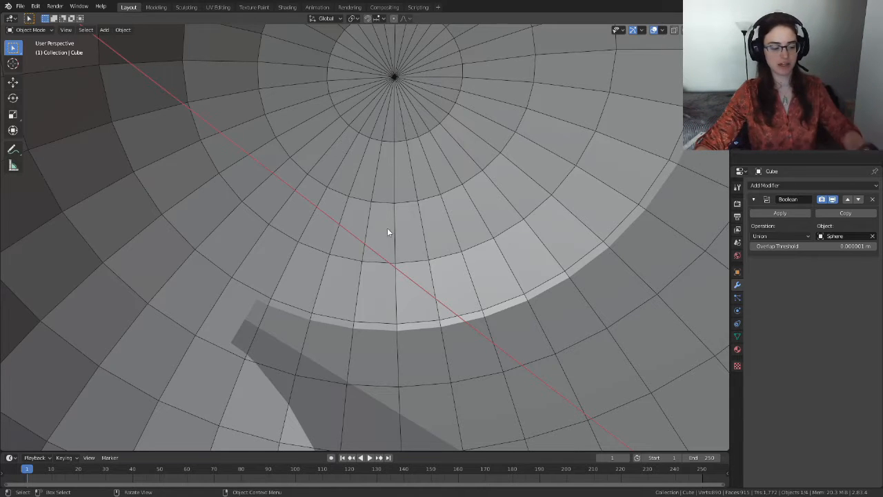
{"action": "scroll", "coordinate": [376, 304], "scroll_direction": "down", "scroll_amount": 9}
{"action": "mouse_move", "coordinate": [405, 285]}
{"action": "middle_mouse_down"}
{"action": "mouse_move", "coordinate": [411, 267]}
{"action": "mouse_move", "coordinate": [415, 274]}
{"action": "middle_mouse_up"}
{"action": "scroll", "coordinate": [404, 255], "scroll_direction": "down", "scroll_amount": 3}
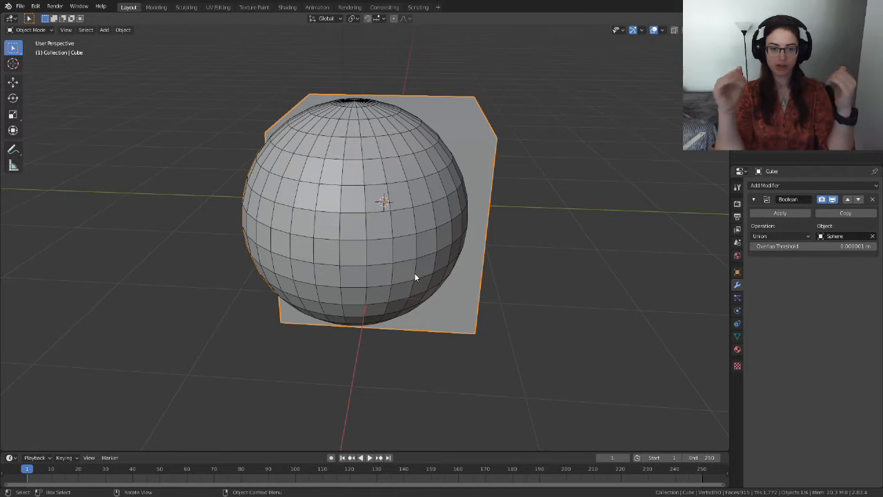
Examine up close the seam where the sphere joins the cube's faces and upper edge.
{"action": "scroll", "coordinate": [511, 231], "scroll_direction": "up", "scroll_amount": 4}
{"action": "middle_click_drag", "start_coordinate": [530, 215], "coordinate": [434, 122], "text": "shift"}
{"action": "scroll", "coordinate": [491, 154], "scroll_direction": "up", "scroll_amount": 3}
{"action": "middle_click_drag", "start_coordinate": [491, 154], "coordinate": [364, 83], "text": "shift"}
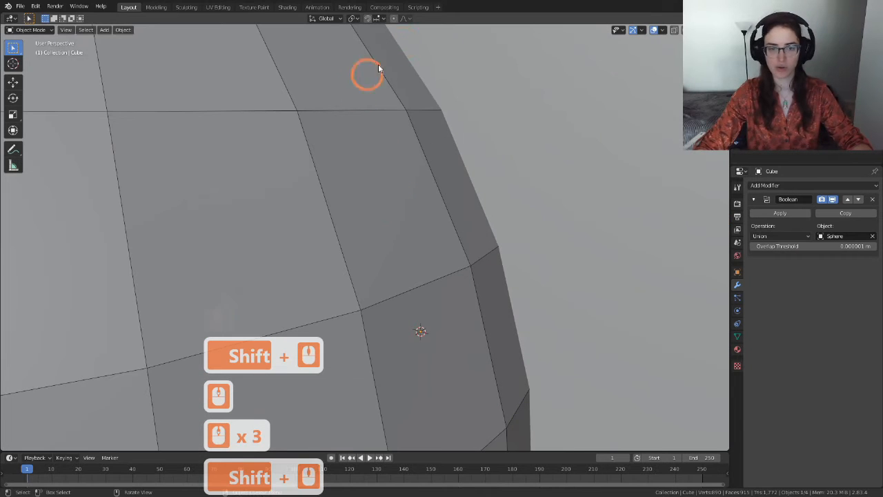
{"action": "middle_click_drag", "start_coordinate": [473, 107], "coordinate": [375, 148], "text": "shift"}
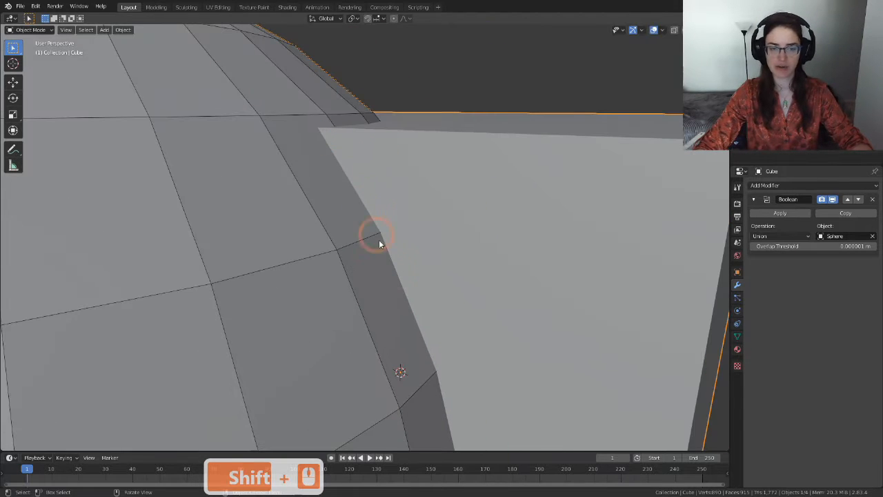
{"action": "scroll", "coordinate": [414, 183], "scroll_direction": "up", "scroll_amount": 3}
{"action": "scroll", "coordinate": [414, 184], "scroll_direction": "down", "scroll_amount": 3}
{"action": "middle_click_drag", "start_coordinate": [414, 184], "coordinate": [417, 161], "text": "shift"}
{"action": "scroll", "coordinate": [406, 232], "scroll_direction": "down", "scroll_amount": 4}
{"action": "scroll", "coordinate": [404, 241], "scroll_direction": "up", "scroll_amount": 5}
{"action": "scroll", "coordinate": [416, 162], "scroll_direction": "down", "scroll_amount": 3}
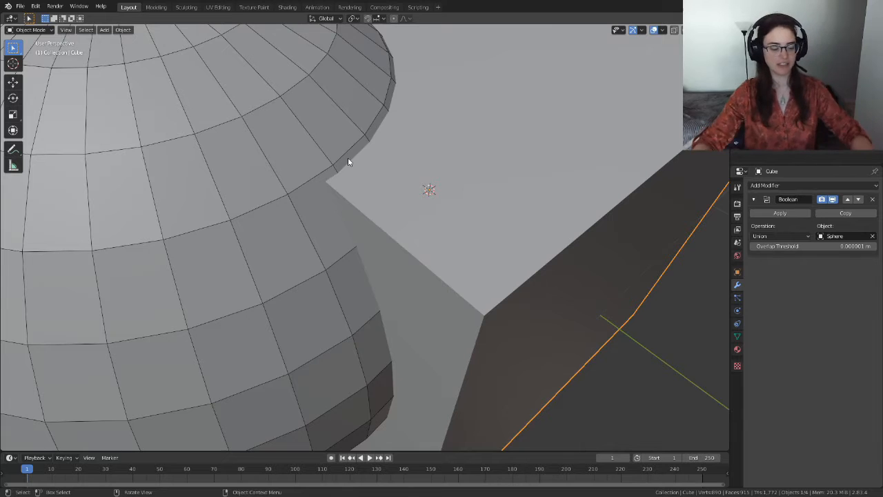
{"action": "scroll", "coordinate": [392, 232], "scroll_direction": "down", "scroll_amount": 2}
{"action": "middle_click_drag", "start_coordinate": [393, 232], "coordinate": [410, 230]}
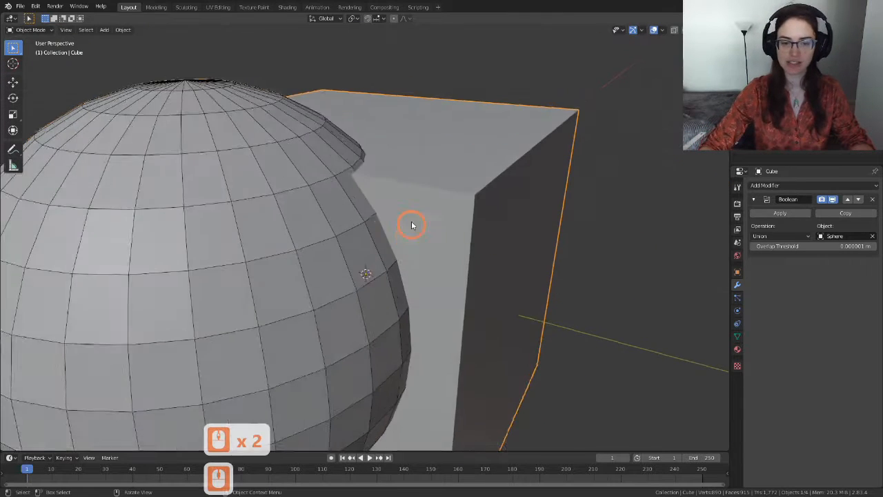
{"action": "scroll", "coordinate": [308, 192], "scroll_direction": "down", "scroll_amount": 5}
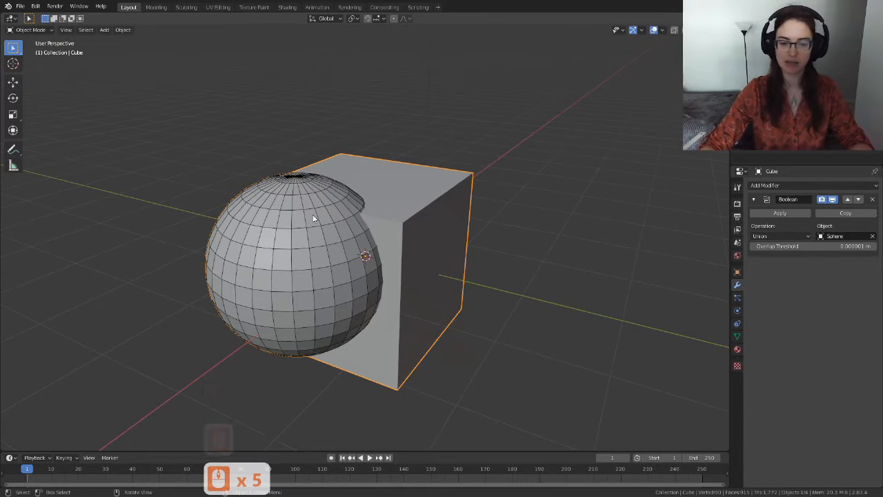
Switch the cube's Boolean operation to Intersect and examine the shape from several sides.
{"action": "left_click", "coordinate": [780, 236]}
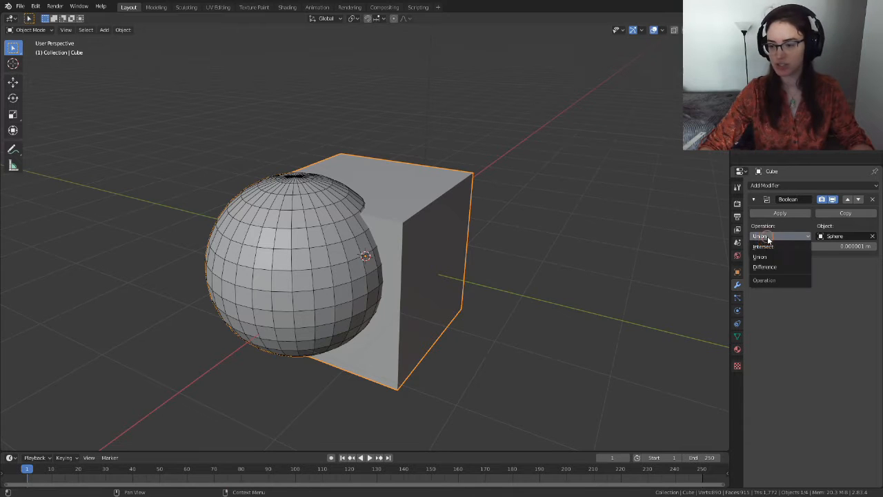
{"action": "left_click", "coordinate": [771, 243]}
{"action": "middle_click_drag", "start_coordinate": [537, 272], "coordinate": [415, 291]}
{"action": "middle_click_drag", "start_coordinate": [445, 358], "coordinate": [452, 290], "text": "shift"}
{"action": "scroll", "coordinate": [443, 247], "scroll_direction": "down", "scroll_amount": 2}
{"action": "middle_click_drag", "start_coordinate": [446, 235], "coordinate": [454, 272]}
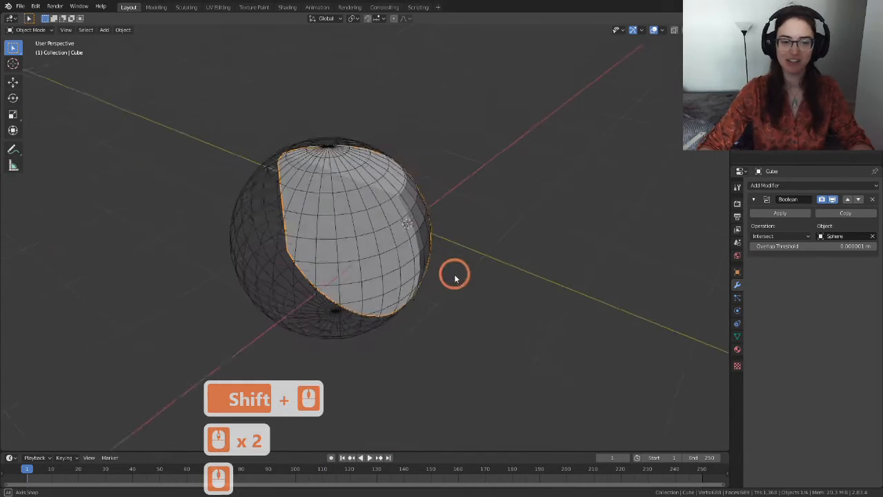
{"action": "mouse_move", "coordinate": [383, 249]}
{"action": "middle_mouse_down"}
{"action": "mouse_move", "coordinate": [389, 298]}
{"action": "mouse_move", "coordinate": [347, 231]}
{"action": "mouse_move", "coordinate": [369, 232]}
{"action": "mouse_move", "coordinate": [378, 247]}
{"action": "middle_mouse_up"}
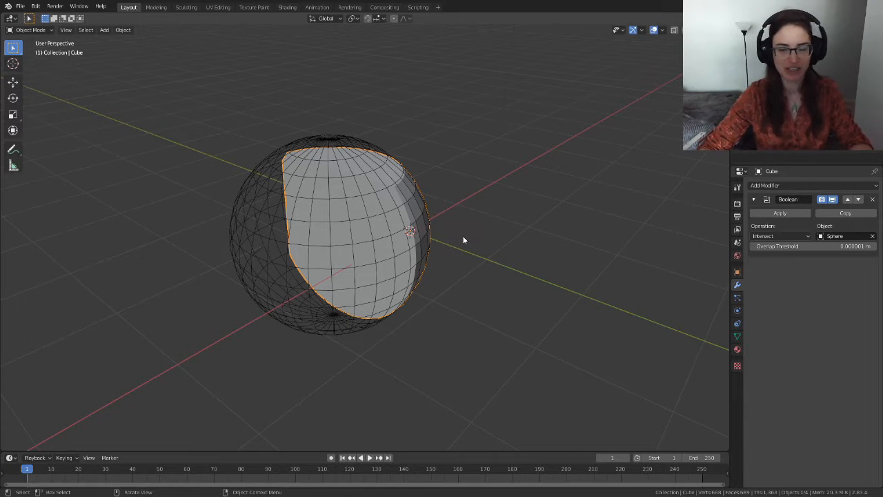
{"action": "middle_click_drag", "start_coordinate": [463, 235], "coordinate": [459, 214]}
{"action": "scroll", "coordinate": [429, 225], "scroll_direction": "up", "scroll_amount": 5}
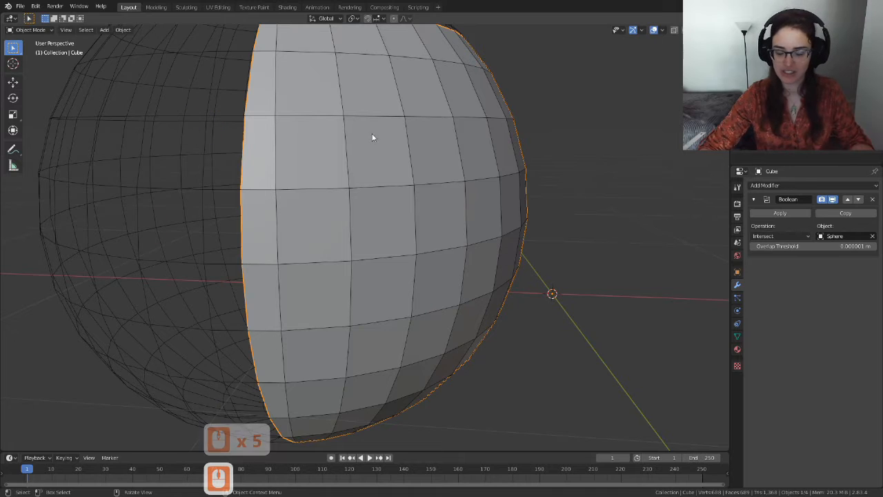
{"action": "middle_click_drag", "start_coordinate": [373, 139], "coordinate": [501, 187]}
{"action": "middle_click_drag", "start_coordinate": [557, 196], "coordinate": [434, 182]}
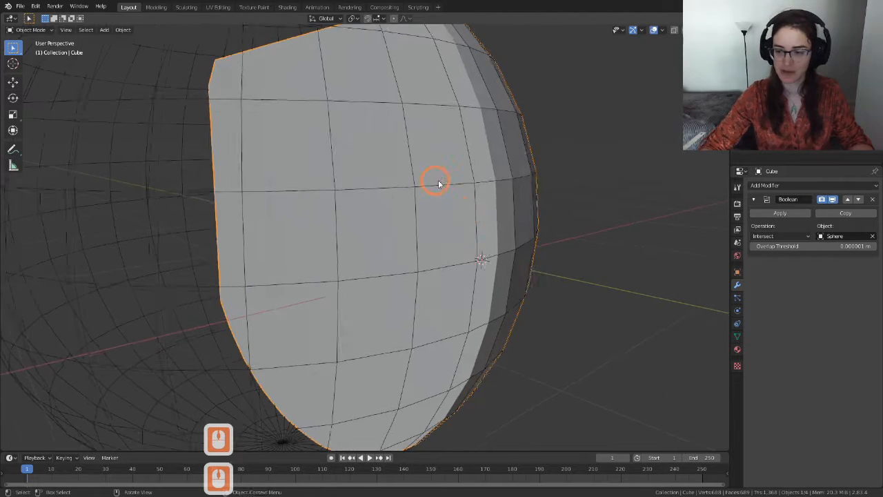
{"action": "scroll", "coordinate": [435, 182], "scroll_direction": "down", "scroll_amount": 3}
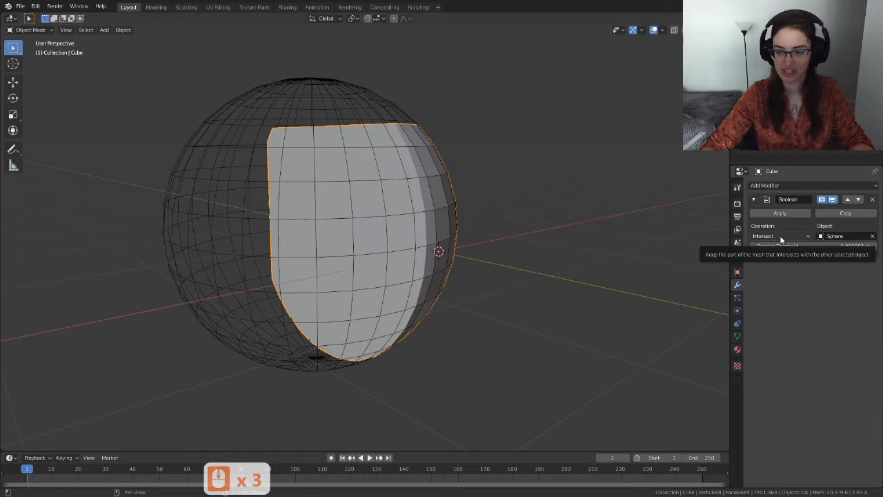
Set the cube's Boolean operation back to Difference and view the cut through the wire sphere.
{"action": "left_click", "coordinate": [782, 237]}
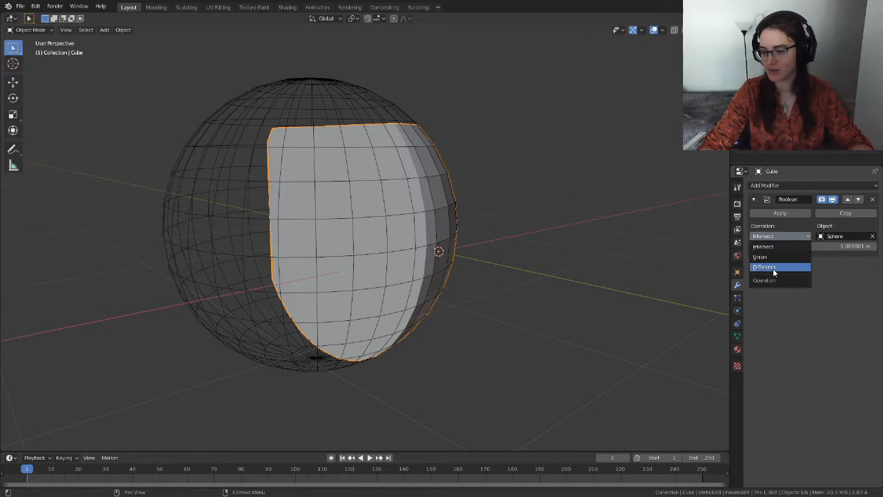
{"action": "left_click", "coordinate": [773, 269]}
{"action": "scroll", "coordinate": [492, 279], "scroll_direction": "down", "scroll_amount": 4}
{"action": "mouse_move", "coordinate": [492, 279]}
{"action": "middle_mouse_down"}
{"action": "mouse_move", "coordinate": [502, 290]}
{"action": "mouse_move", "coordinate": [481, 270]}
{"action": "middle_mouse_up"}
{"action": "scroll", "coordinate": [477, 271], "scroll_direction": "up", "scroll_amount": 2}
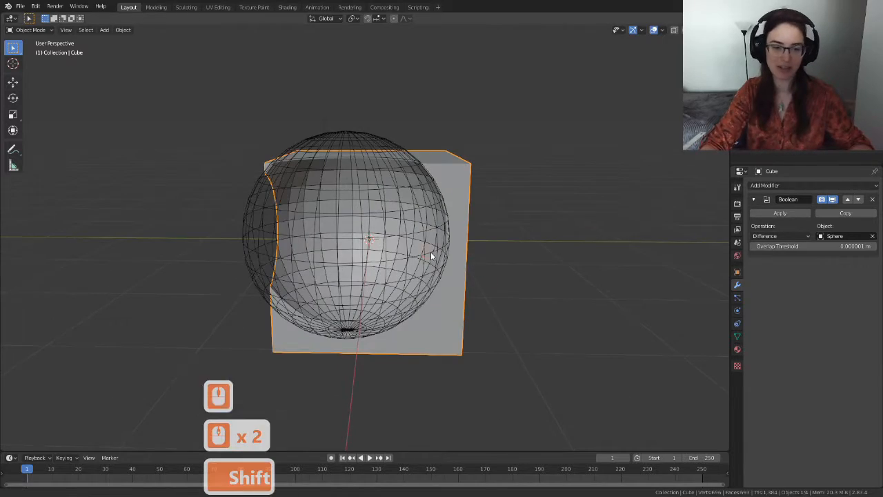
{"action": "middle_click_drag", "start_coordinate": [429, 252], "coordinate": [474, 232], "text": "shift"}
{"action": "scroll", "coordinate": [473, 233], "scroll_direction": "up", "scroll_amount": 3}
{"action": "middle_click_drag", "start_coordinate": [507, 199], "coordinate": [473, 254], "text": "shift"}
{"action": "scroll", "coordinate": [442, 268], "scroll_direction": "down", "scroll_amount": 2}
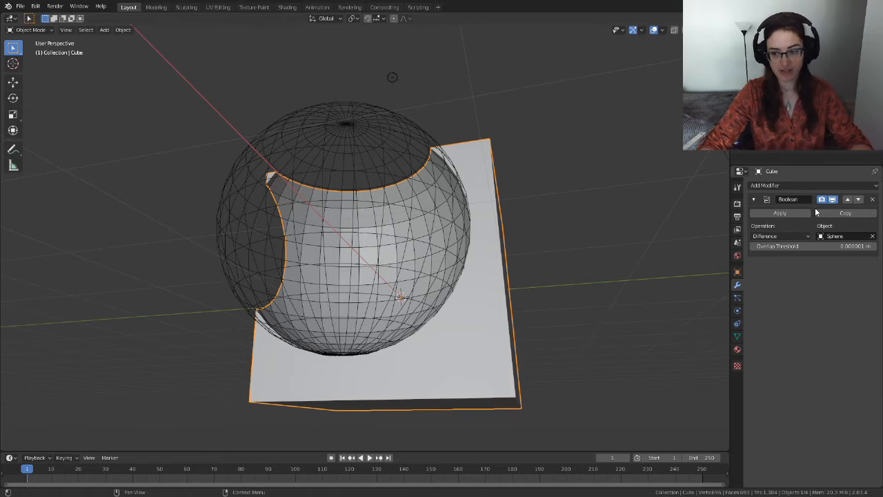
Move the sphere about 0.25 m in X, -0.72 m in Y and -0.79 m in Z, across the cube's side.
{"action": "scroll", "coordinate": [407, 208], "scroll_direction": "down", "scroll_amount": 3}
{"action": "middle_click_drag", "start_coordinate": [407, 208], "coordinate": [379, 227]}
{"action": "scroll", "coordinate": [438, 257], "scroll_direction": "up", "scroll_amount": 3}
{"action": "scroll", "coordinate": [438, 257], "scroll_direction": "up", "scroll_amount": 3}
{"action": "middle_click_drag", "start_coordinate": [446, 274], "coordinate": [439, 246]}
{"action": "scroll", "coordinate": [440, 246], "scroll_direction": "down", "scroll_amount": 3}
{"action": "left_click", "coordinate": [328, 152]}
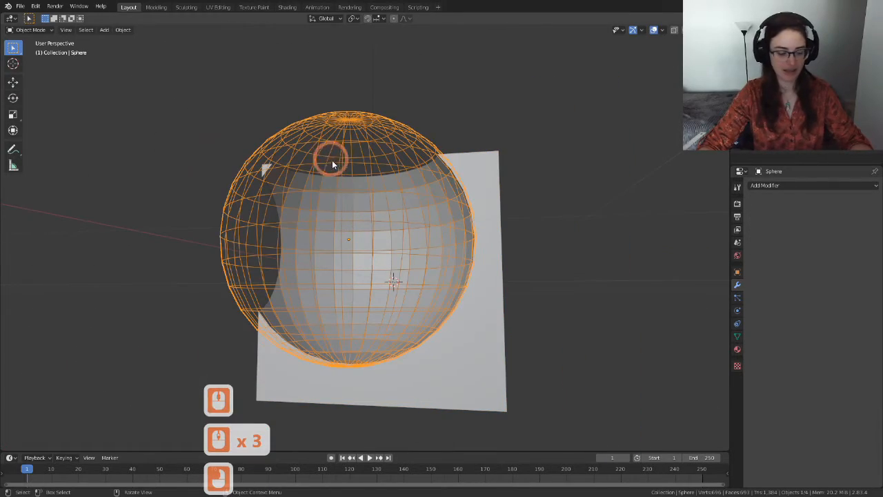
{"action": "key", "text": "g"}
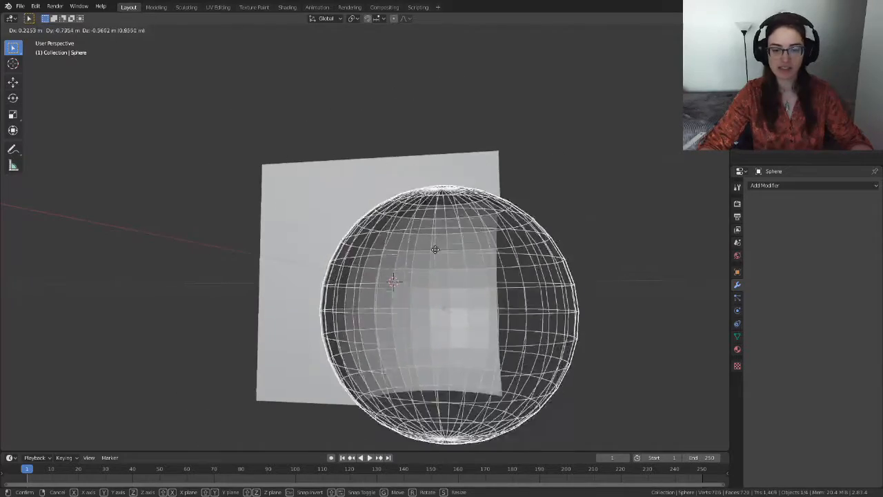
{"action": "left_click", "coordinate": [437, 276]}
Shift the sphere about 0.53 m in X and 0.14 m in Y, and raise it about 0.8 m.
{"action": "scroll", "coordinate": [536, 274], "scroll_direction": "down", "scroll_amount": 3}
{"action": "middle_click_drag", "start_coordinate": [537, 274], "coordinate": [481, 188]}
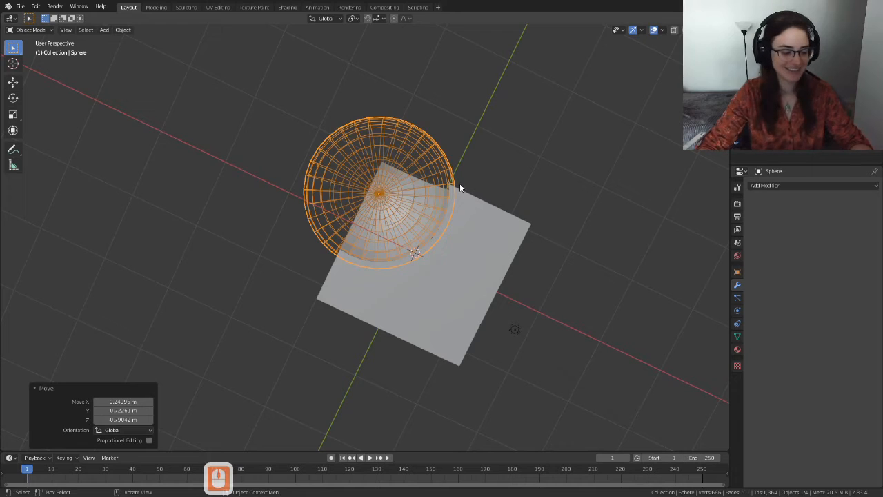
{"action": "key", "text": "g"}
{"action": "left_click", "coordinate": [488, 215]}
{"action": "middle_click_drag", "start_coordinate": [488, 214], "coordinate": [562, 322]}
{"action": "key", "text": "g"}
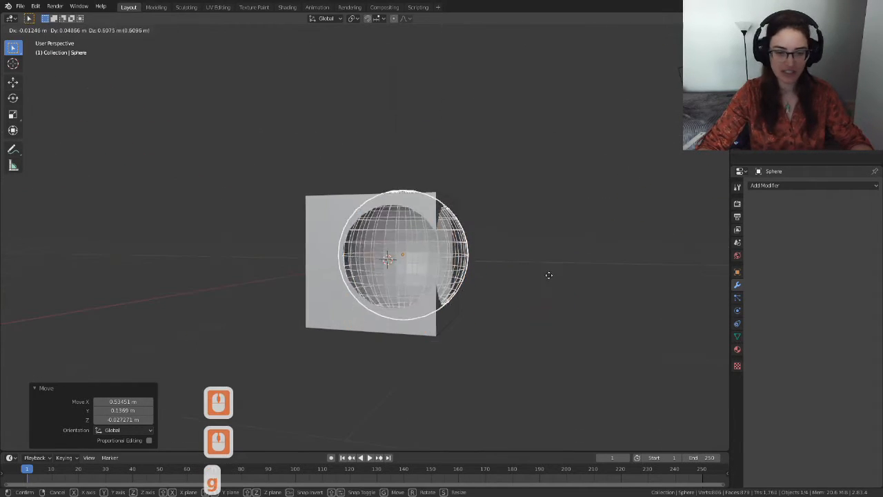
{"action": "left_click", "coordinate": [521, 251]}
Stretch the sphere along the Z axis into an egg shape taller than the cube.
{"action": "key", "text": "s"}
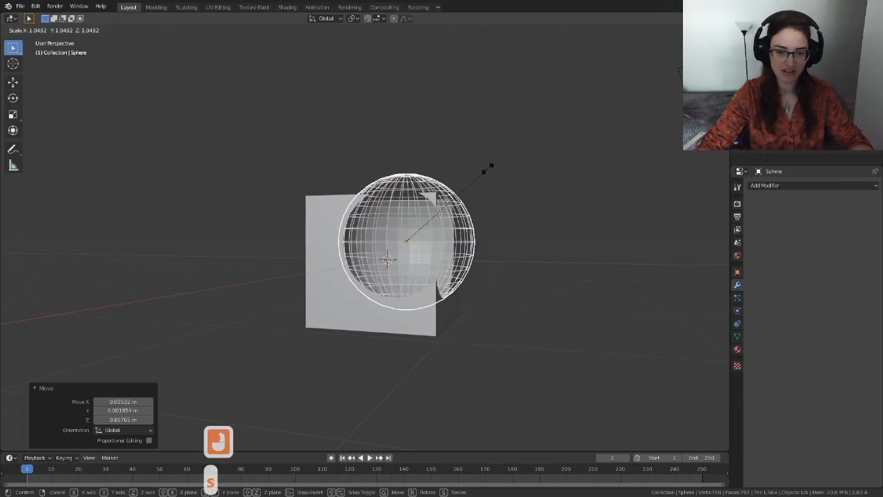
{"action": "key", "text": "z"}
{"action": "left_click", "coordinate": [485, 110]}
In Edit Mode, pull the vertices at the stretched sphere's mid-height outward into a pointed spike through the cube.
{"action": "scroll", "coordinate": [424, 231], "scroll_direction": "up", "scroll_amount": 3}
{"action": "key", "text": "Tab"}
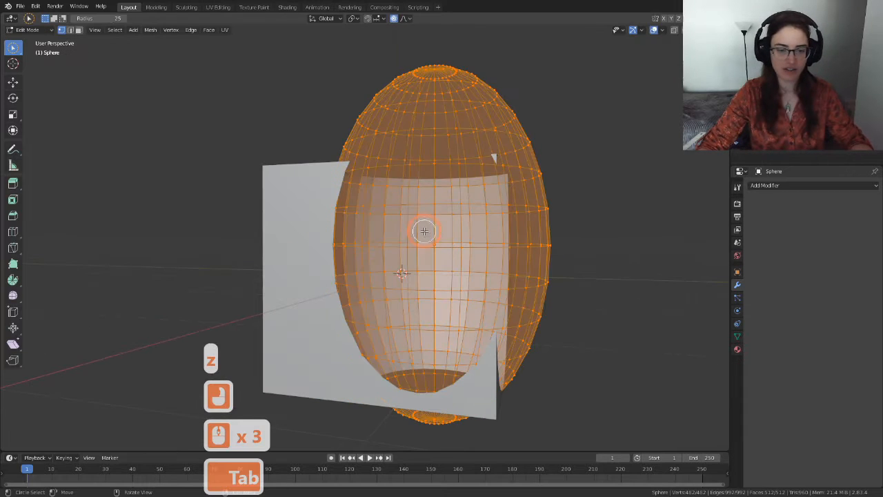
{"action": "left_click", "coordinate": [335, 245]}
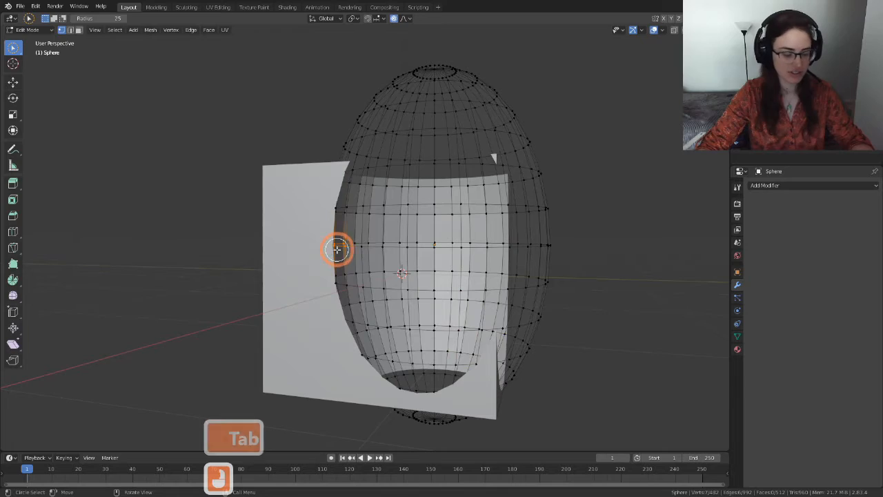
{"action": "key", "text": "g"}
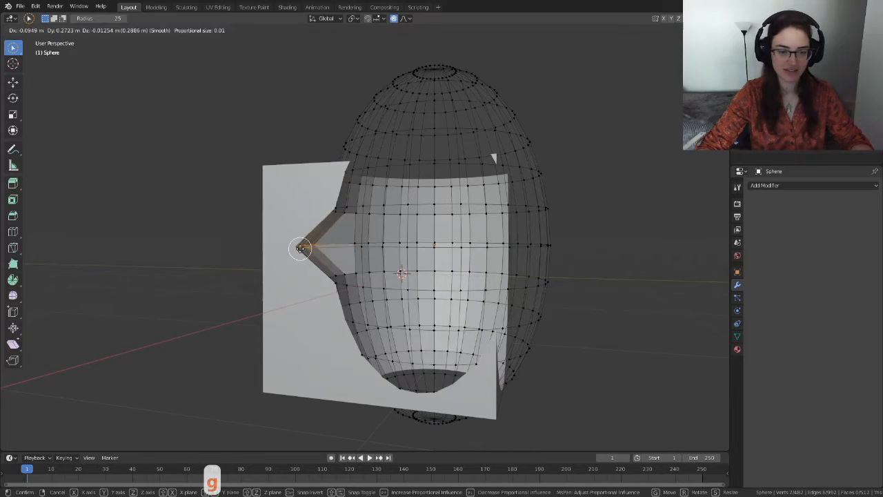
{"action": "left_click", "coordinate": [285, 249]}
Deselect the sphere's vertices, return to Object Mode and select the cube.
{"action": "middle_click_drag", "start_coordinate": [284, 250], "coordinate": [437, 296]}
{"action": "scroll", "coordinate": [421, 256], "scroll_direction": "up", "scroll_amount": 3}
{"action": "left_click", "coordinate": [312, 203]}
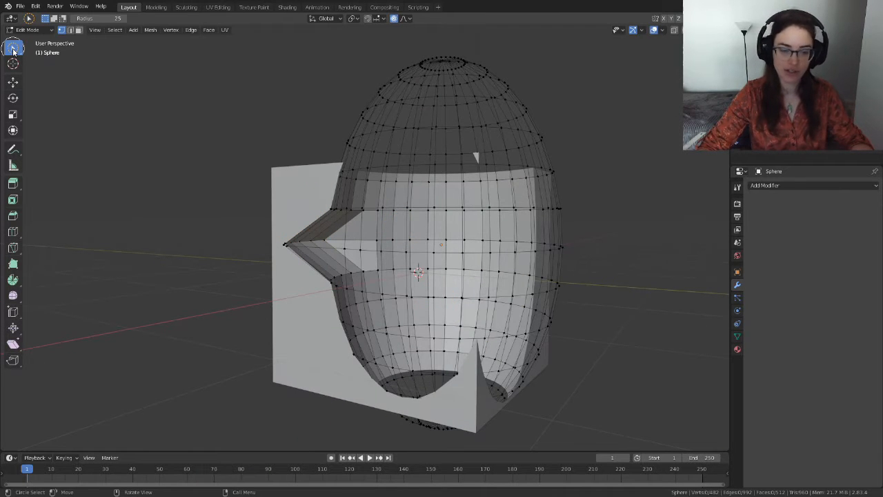
{"action": "key", "text": "Tab"}
{"action": "left_click", "coordinate": [311, 195]}
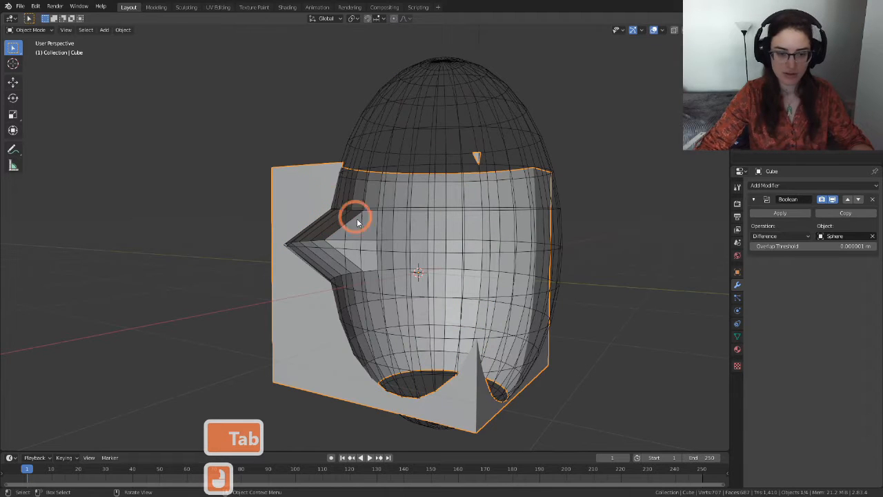
In Edit Mode, raise one upper corner vertex of the cube about 1.2 m in Z, and return to Object Mode.
{"action": "key", "text": "Tab"}
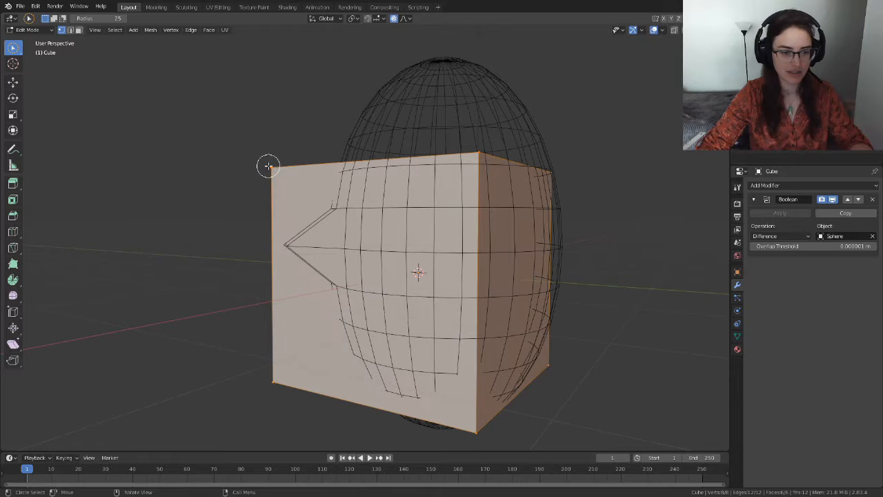
{"action": "left_click", "coordinate": [306, 183]}
{"action": "key", "text": "g"}
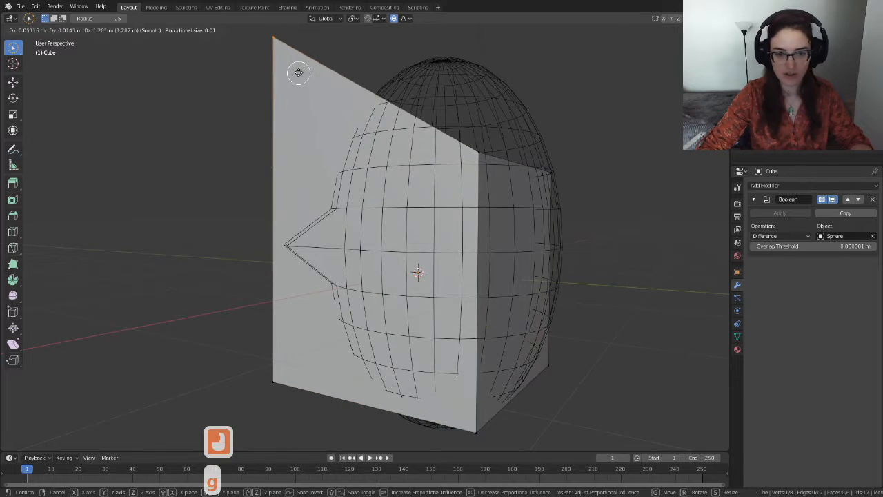
{"action": "left_click", "coordinate": [297, 71]}
{"action": "scroll", "coordinate": [511, 222], "scroll_direction": "down", "scroll_amount": 3}
{"action": "key", "text": "Tab"}
{"action": "middle_click_drag", "start_coordinate": [527, 232], "coordinate": [485, 297]}
{"action": "scroll", "coordinate": [512, 306], "scroll_direction": "down", "scroll_amount": 3}
{"action": "scroll", "coordinate": [484, 297], "scroll_direction": "up", "scroll_amount": 3}
{"action": "scroll", "coordinate": [483, 295], "scroll_direction": "up", "scroll_amount": 3}
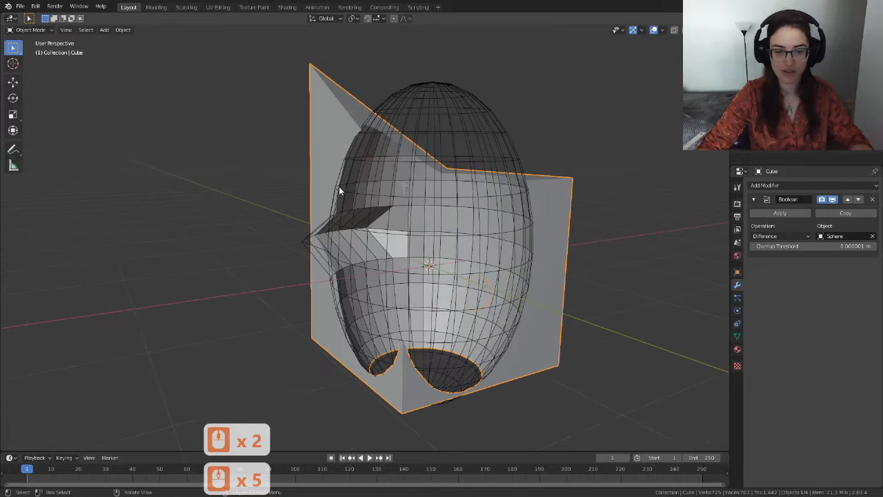
Compare the cube's uncut base mesh in Edit Mode with the Boolean result in Object Mode, examining the hollow up close.
{"action": "key", "text": "Tab"}
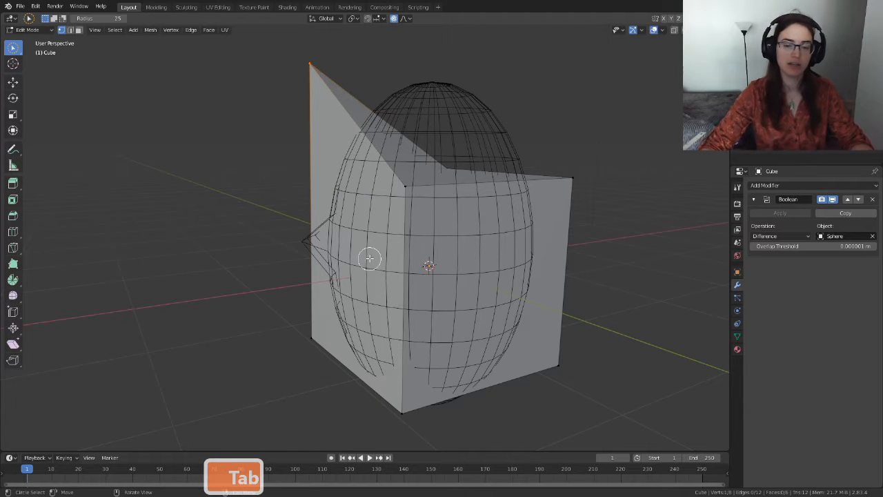
{"action": "middle_click_drag", "start_coordinate": [454, 258], "coordinate": [489, 275]}
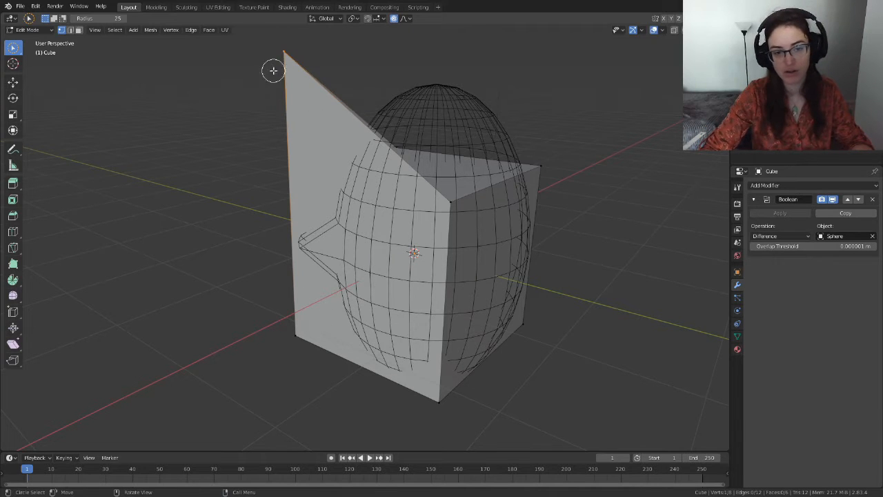
{"action": "key", "text": "Tab"}
{"action": "scroll", "coordinate": [517, 251], "scroll_direction": "down", "scroll_amount": 3}
{"action": "middle_click_drag", "start_coordinate": [517, 251], "coordinate": [473, 215]}
{"action": "scroll", "coordinate": [487, 272], "scroll_direction": "down", "scroll_amount": 2}
{"action": "scroll", "coordinate": [422, 242], "scroll_direction": "up", "scroll_amount": 6}
{"action": "scroll", "coordinate": [494, 260], "scroll_direction": "down", "scroll_amount": 2}
{"action": "scroll", "coordinate": [406, 231], "scroll_direction": "up", "scroll_amount": 4}
{"action": "scroll", "coordinate": [400, 242], "scroll_direction": "down", "scroll_amount": 3}
{"action": "scroll", "coordinate": [473, 216], "scroll_direction": "up", "scroll_amount": 2}
{"action": "scroll", "coordinate": [442, 212], "scroll_direction": "up", "scroll_amount": 5}
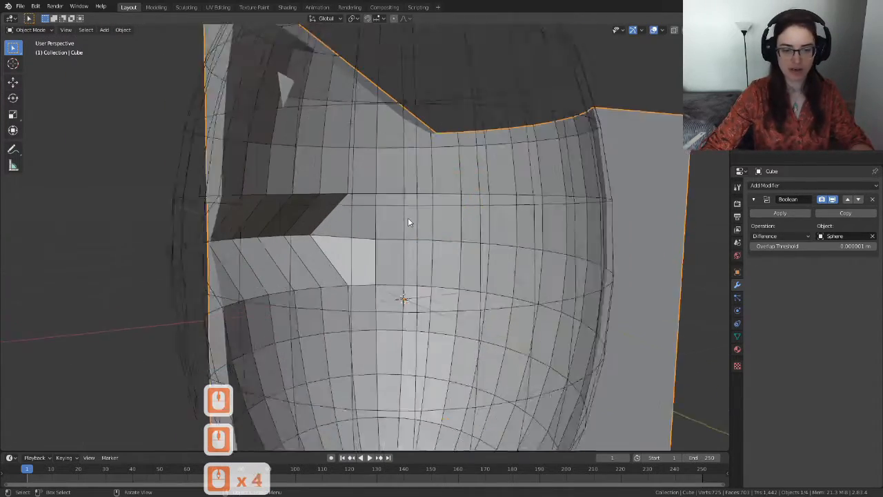
{"action": "scroll", "coordinate": [368, 118], "scroll_direction": "down", "scroll_amount": 7}
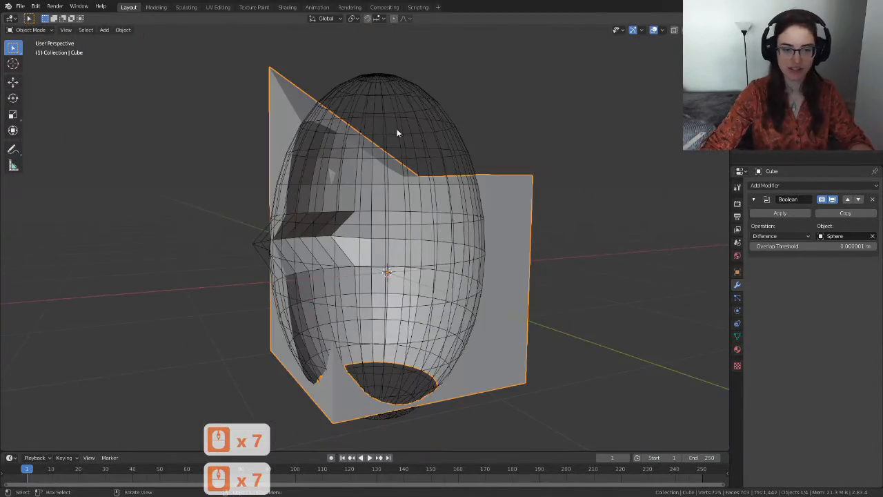
Set the wire sphere cutter to smooth shading and check the cube's hollow from several angles.
{"action": "left_click", "coordinate": [421, 130]}
{"action": "right_click", "coordinate": [426, 135]}
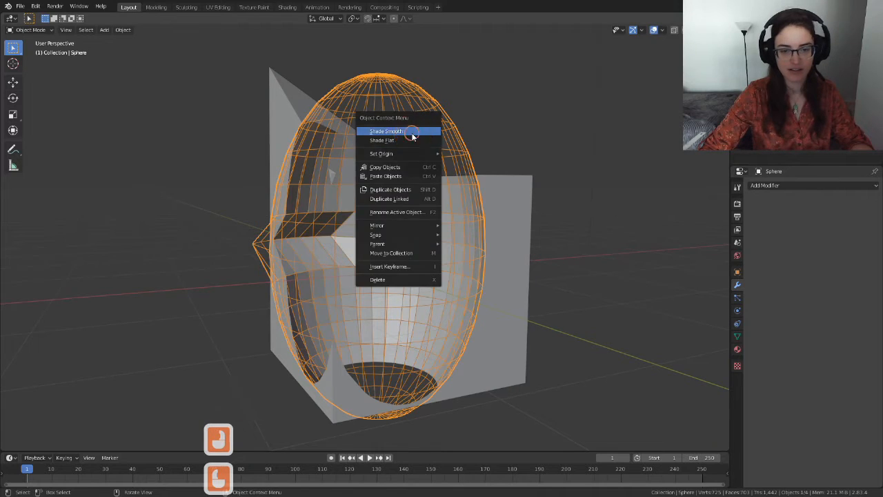
{"action": "left_click", "coordinate": [422, 130]}
{"action": "scroll", "coordinate": [435, 221], "scroll_direction": "up", "scroll_amount": 4}
{"action": "scroll", "coordinate": [437, 198], "scroll_direction": "down", "scroll_amount": 4}
{"action": "middle_click_drag", "start_coordinate": [442, 175], "coordinate": [306, 182]}
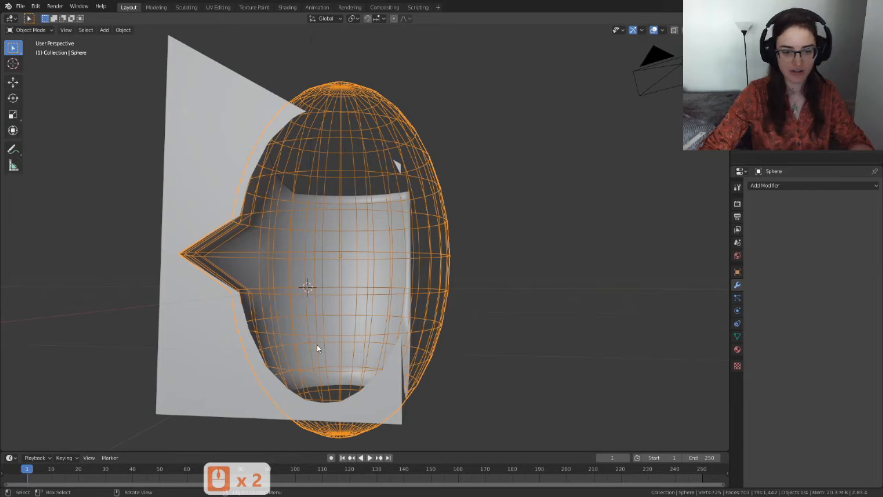
{"action": "middle_click_drag", "start_coordinate": [400, 258], "coordinate": [325, 252]}
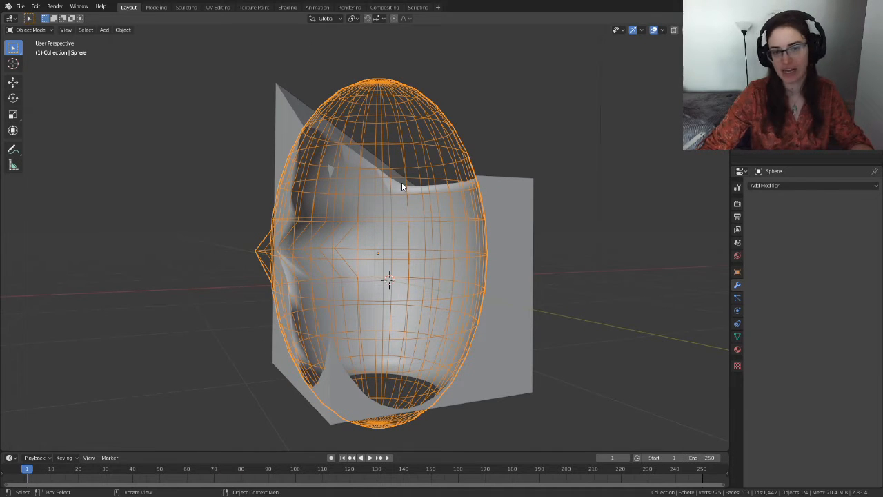
{"action": "middle_click_drag", "start_coordinate": [379, 190], "coordinate": [409, 257]}
{"action": "scroll", "coordinate": [481, 247], "scroll_direction": "down", "scroll_amount": 4}
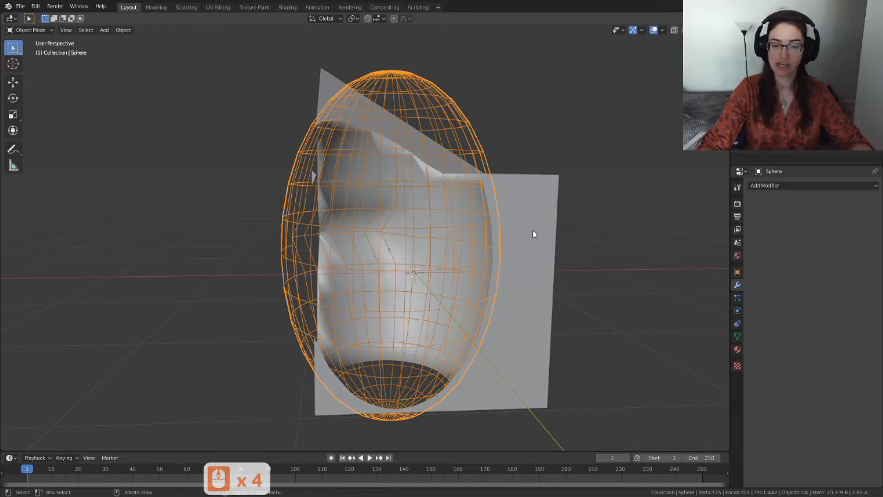
Select the cube and apply its Boolean Difference modifier.
{"action": "left_click", "coordinate": [533, 235]}
{"action": "scroll", "coordinate": [511, 236], "scroll_direction": "down", "scroll_amount": 4}
{"action": "middle_click_drag", "start_coordinate": [511, 236], "coordinate": [522, 252]}
{"action": "scroll", "coordinate": [522, 253], "scroll_direction": "up", "scroll_amount": 4}
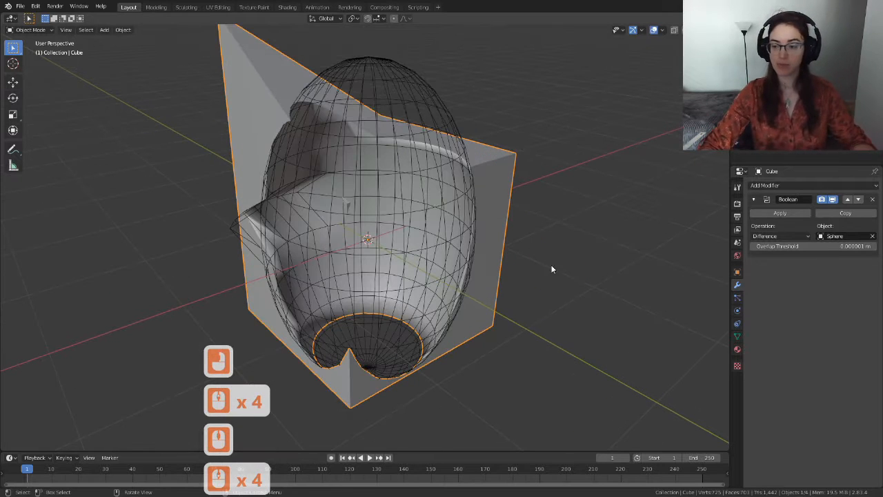
{"action": "left_click", "coordinate": [777, 214]}
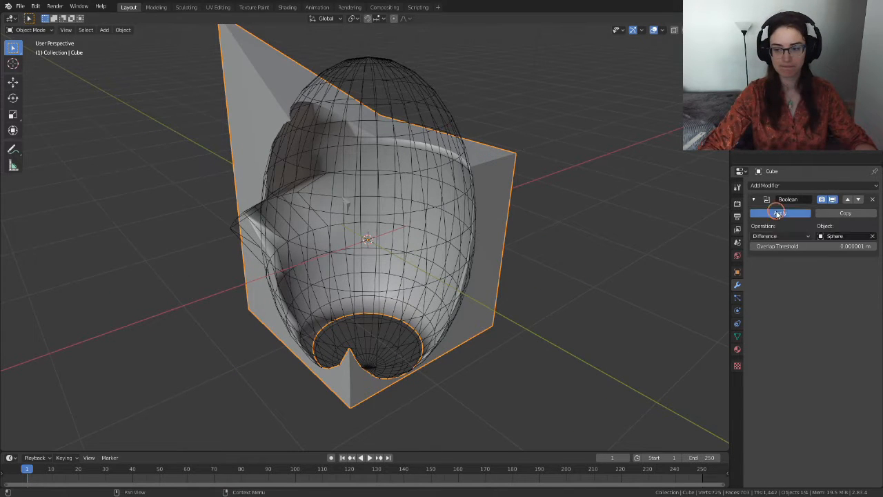
Delete the wire sphere cutter and select the cut cube.
{"action": "left_click", "coordinate": [392, 299]}
{"action": "left_click", "coordinate": [397, 81]}
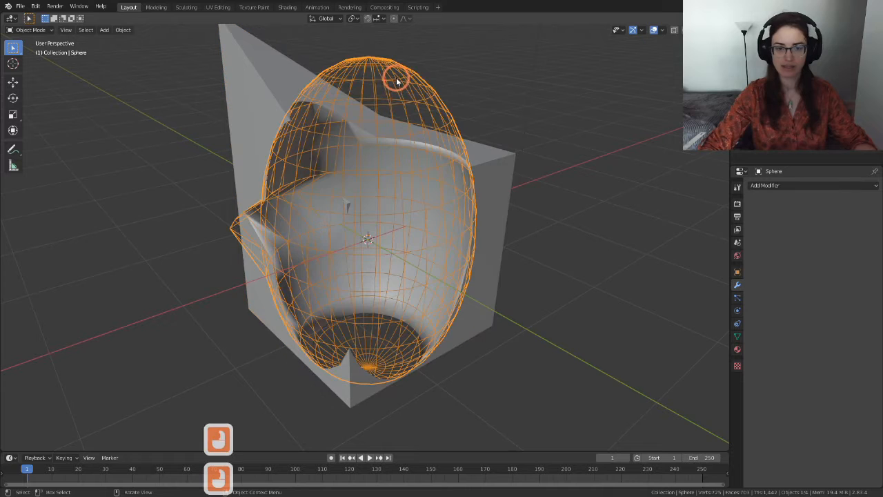
{"action": "key", "text": "Delete"}
{"action": "left_click", "coordinate": [438, 244]}
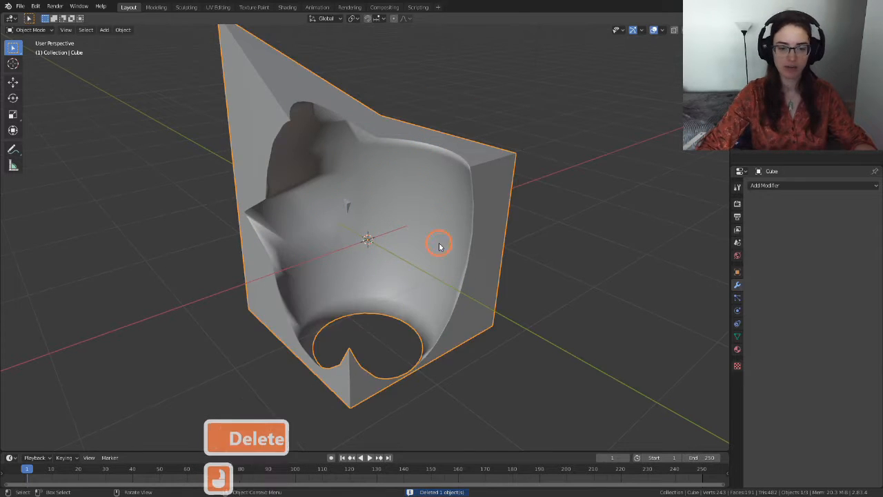
Enter Edit Mode on the cut cube and examine the mesh topology of the hollow and the outer faces.
{"action": "key", "text": "Tab"}
{"action": "middle_click_drag", "start_coordinate": [455, 266], "coordinate": [483, 232]}
{"action": "scroll", "coordinate": [487, 272], "scroll_direction": "up", "scroll_amount": 3}
{"action": "scroll", "coordinate": [490, 280], "scroll_direction": "down", "scroll_amount": 3}
{"action": "scroll", "coordinate": [418, 272], "scroll_direction": "up", "scroll_amount": 3}
{"action": "middle_click_drag", "start_coordinate": [418, 272], "coordinate": [479, 270]}
{"action": "scroll", "coordinate": [454, 274], "scroll_direction": "down", "scroll_amount": 3}
{"action": "scroll", "coordinate": [454, 275], "scroll_direction": "down", "scroll_amount": 1}
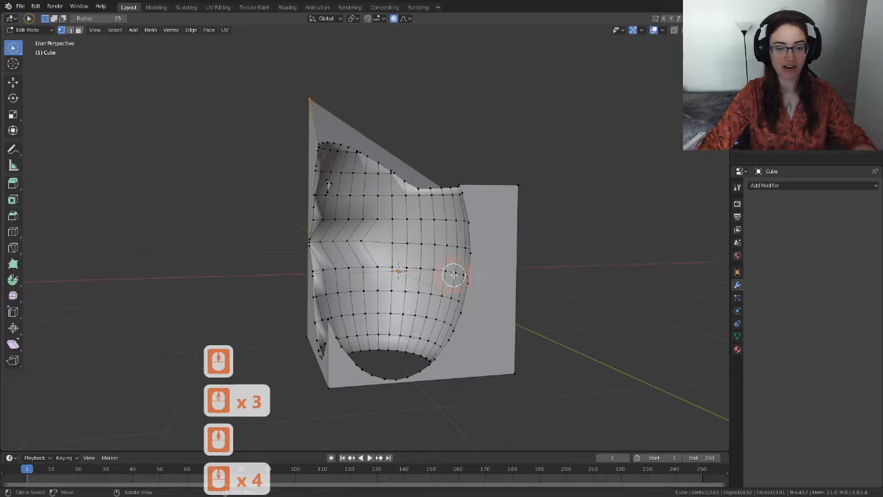
{"action": "middle_click_drag", "start_coordinate": [458, 276], "coordinate": [415, 274]}
{"action": "scroll", "coordinate": [415, 274], "scroll_direction": "up", "scroll_amount": 4}
{"action": "middle_click_drag", "start_coordinate": [518, 281], "coordinate": [612, 134]}
{"action": "scroll", "coordinate": [460, 280], "scroll_direction": "down", "scroll_amount": 2}
{"action": "scroll", "coordinate": [616, 191], "scroll_direction": "down", "scroll_amount": 3}
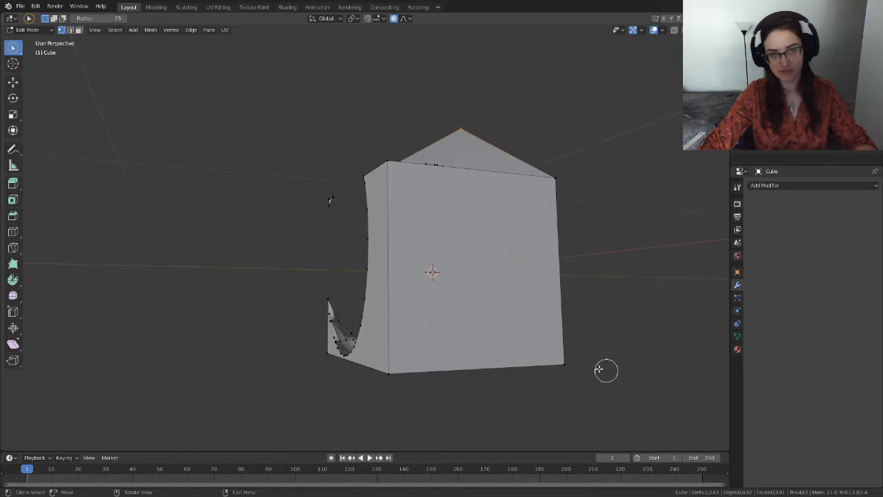
{"action": "scroll", "coordinate": [355, 223], "scroll_direction": "down", "scroll_amount": 2}
Examine the topology inside the hollow, around the loose fragment and along the edge beneath the raised corner.
{"action": "middle_click_drag", "start_coordinate": [355, 223], "coordinate": [461, 241]}
{"action": "scroll", "coordinate": [462, 241], "scroll_direction": "up", "scroll_amount": 8}
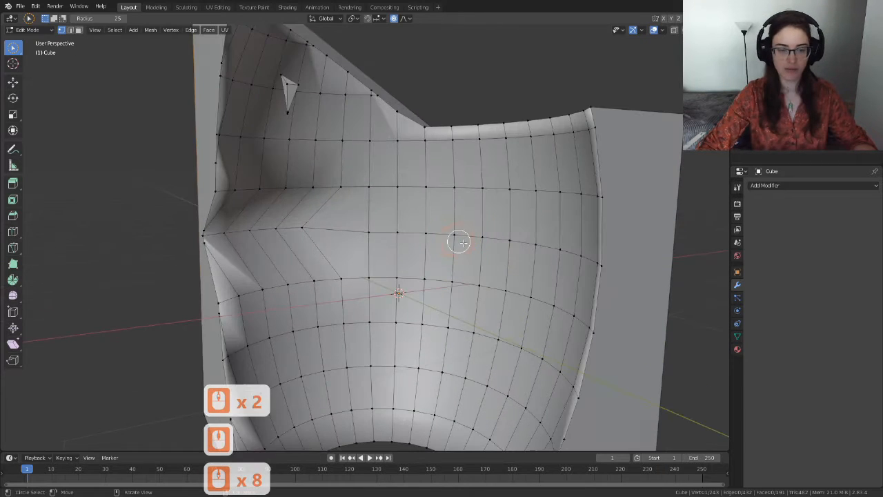
{"action": "middle_click_drag", "start_coordinate": [437, 194], "coordinate": [452, 247]}
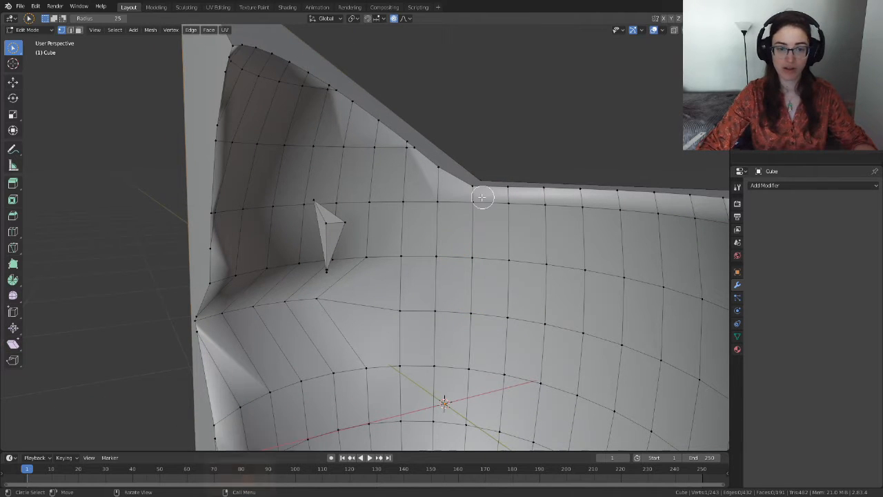
{"action": "middle_click_drag", "start_coordinate": [490, 233], "coordinate": [443, 215]}
{"action": "middle_click_drag", "start_coordinate": [507, 268], "coordinate": [460, 266], "text": "shift"}
{"action": "scroll", "coordinate": [487, 260], "scroll_direction": "down", "scroll_amount": 2}
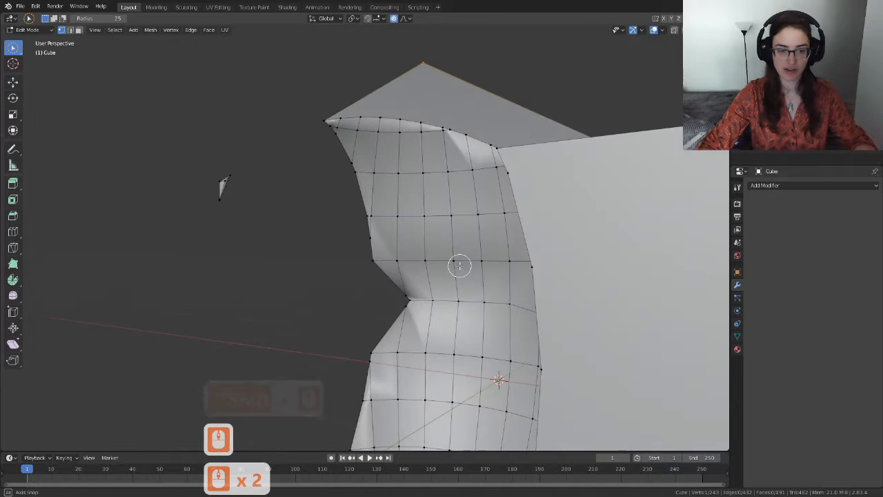
{"action": "scroll", "coordinate": [409, 185], "scroll_direction": "up", "scroll_amount": 3}
{"action": "middle_click_drag", "start_coordinate": [410, 185], "coordinate": [336, 169], "text": "shift"}
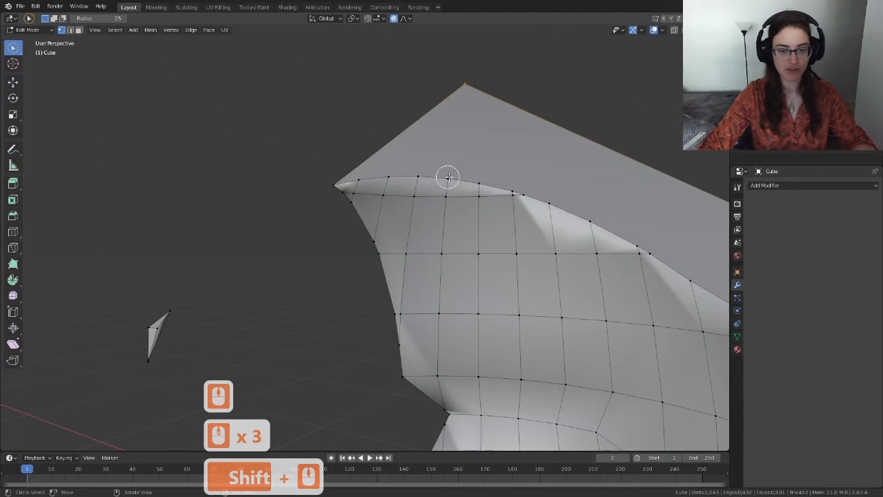
{"action": "middle_click_drag", "start_coordinate": [591, 203], "coordinate": [494, 187]}
{"action": "scroll", "coordinate": [499, 296], "scroll_direction": "up", "scroll_amount": 3}
{"action": "scroll", "coordinate": [446, 256], "scroll_direction": "down", "scroll_amount": 3}
{"action": "middle_click_drag", "start_coordinate": [446, 257], "coordinate": [491, 230]}
{"action": "scroll", "coordinate": [458, 229], "scroll_direction": "down", "scroll_amount": 4}
{"action": "middle_click_drag", "start_coordinate": [437, 239], "coordinate": [420, 207]}
{"action": "scroll", "coordinate": [423, 209], "scroll_direction": "down", "scroll_amount": 3}
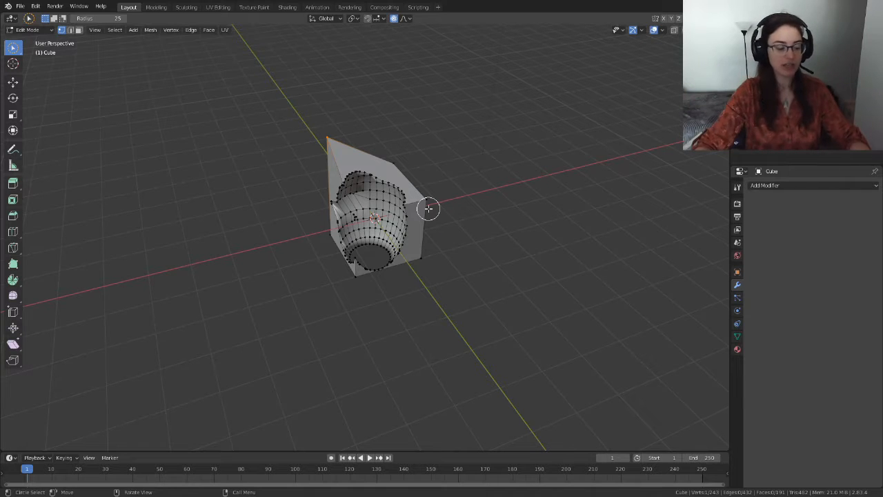
Examine the closely spaced vertices and shading where the hollow's upper rim meets the sloped top face.
{"action": "scroll", "coordinate": [428, 208], "scroll_direction": "up", "scroll_amount": 7}
{"action": "middle_click_drag", "start_coordinate": [404, 128], "coordinate": [411, 196], "text": "shift"}
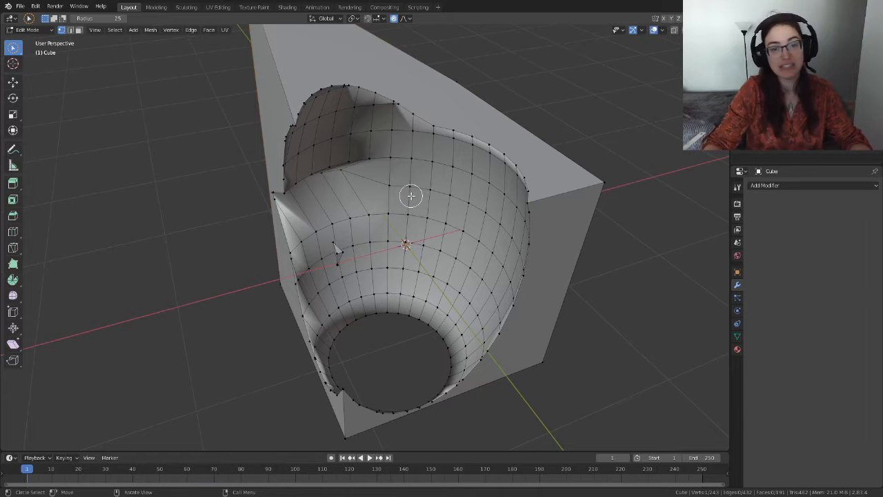
{"action": "scroll", "coordinate": [432, 181], "scroll_direction": "up", "scroll_amount": 2}
{"action": "middle_click_drag", "start_coordinate": [432, 181], "coordinate": [420, 316], "text": "shift"}
{"action": "scroll", "coordinate": [420, 315], "scroll_direction": "up", "scroll_amount": 4}
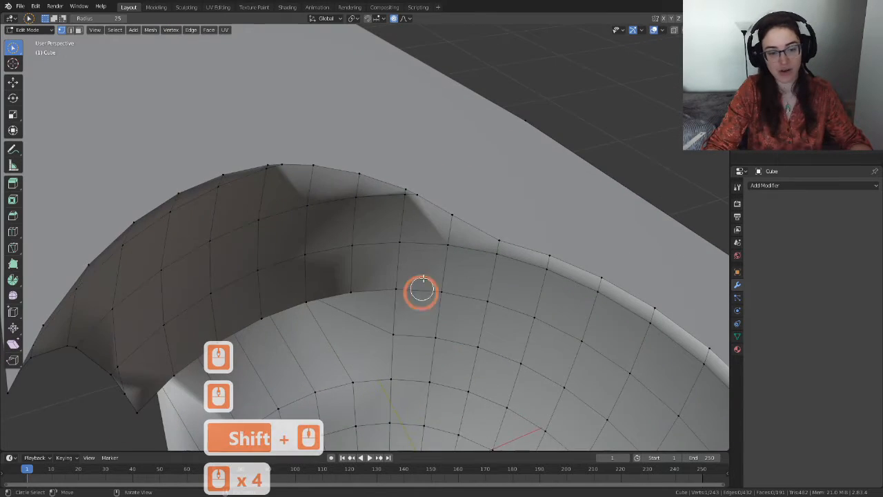
{"action": "middle_click_drag", "start_coordinate": [397, 253], "coordinate": [396, 284], "text": "shift"}
{"action": "scroll", "coordinate": [460, 288], "scroll_direction": "up", "scroll_amount": 2}
{"action": "middle_click_drag", "start_coordinate": [460, 288], "coordinate": [420, 211]}
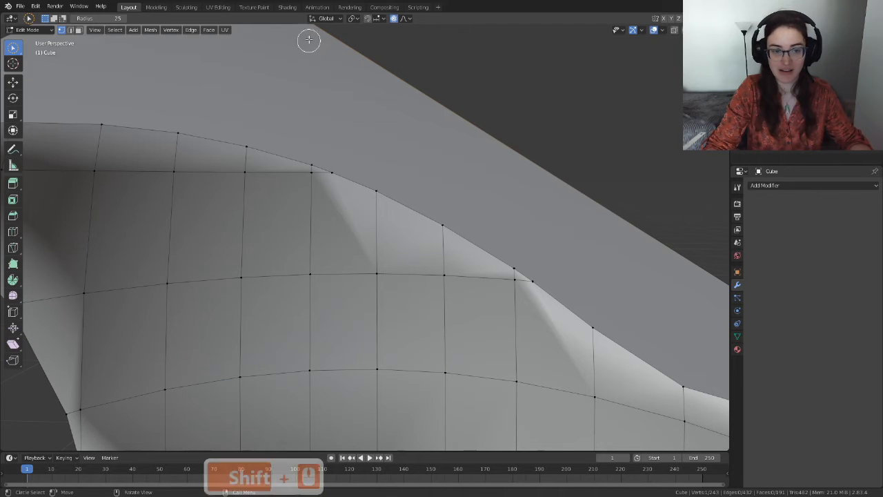
{"action": "scroll", "coordinate": [315, 211], "scroll_direction": "down", "scroll_amount": 3}
{"action": "scroll", "coordinate": [315, 216], "scroll_direction": "down", "scroll_amount": 1}
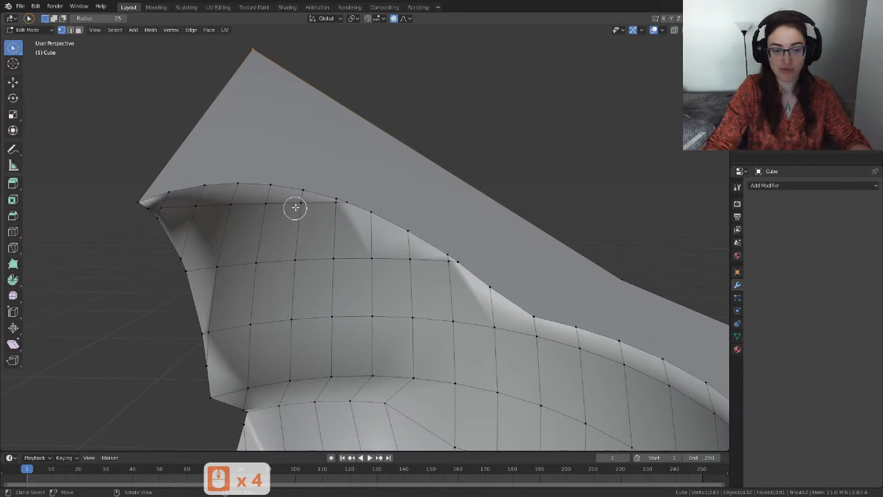
{"action": "scroll", "coordinate": [321, 195], "scroll_direction": "up", "scroll_amount": 7}
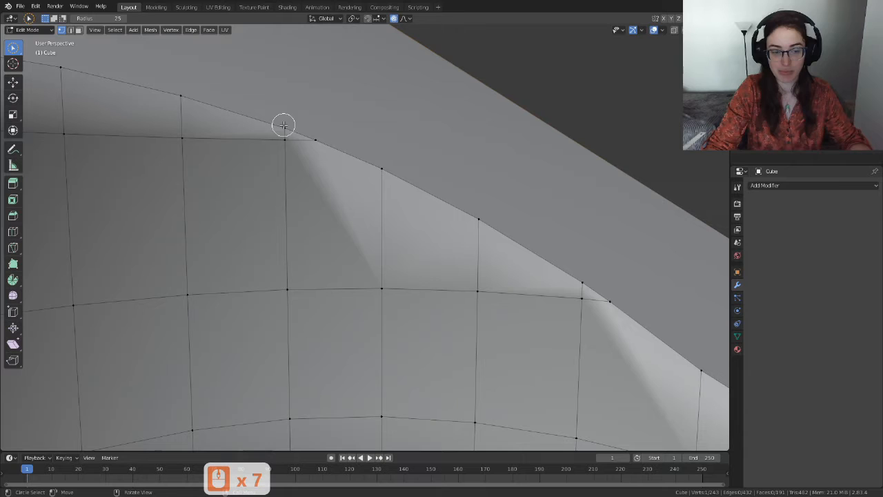
Examine the cube's sloped top face from behind and how it borders the cut edge.
{"action": "scroll", "coordinate": [321, 242], "scroll_direction": "down", "scroll_amount": 4}
{"action": "middle_click_drag", "start_coordinate": [282, 238], "coordinate": [334, 209], "text": "shift"}
{"action": "scroll", "coordinate": [386, 221], "scroll_direction": "down", "scroll_amount": 2}
{"action": "mouse_move", "coordinate": [386, 221]}
{"action": "middle_mouse_down"}
{"action": "mouse_move", "coordinate": [378, 260]}
{"action": "mouse_move", "coordinate": [391, 216]}
{"action": "middle_mouse_up"}
{"action": "scroll", "coordinate": [391, 224], "scroll_direction": "down", "scroll_amount": 4}
{"action": "scroll", "coordinate": [412, 261], "scroll_direction": "down", "scroll_amount": 3}
{"action": "middle_click_drag", "start_coordinate": [412, 260], "coordinate": [296, 227]}
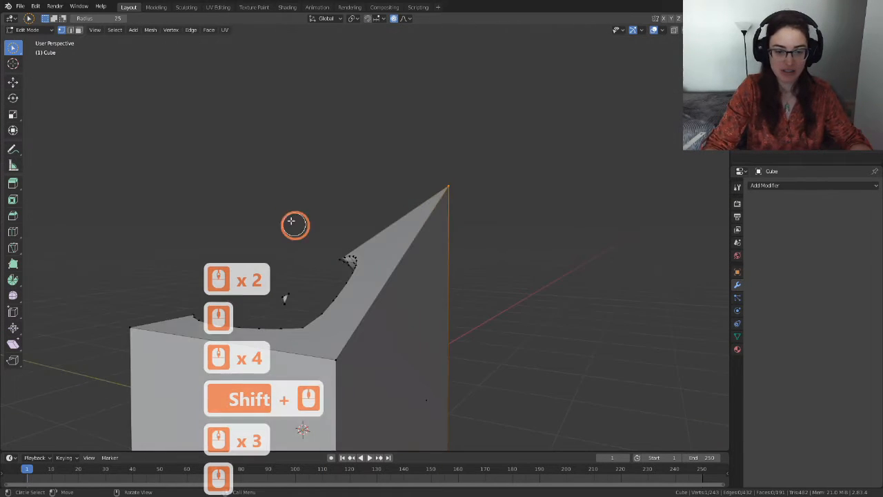
{"action": "middle_click_drag", "start_coordinate": [408, 248], "coordinate": [359, 247]}
{"action": "middle_click_drag", "start_coordinate": [297, 288], "coordinate": [404, 315]}
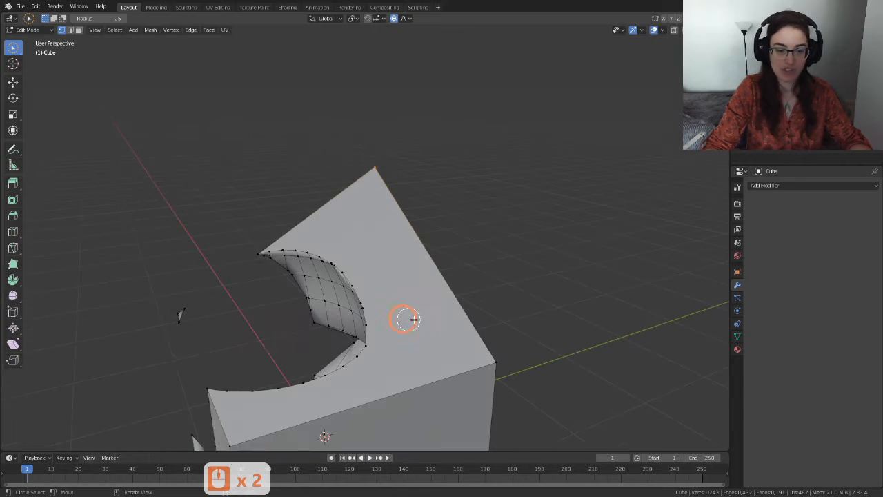
Activate the Knife tool and examine where the faces around the hollow would need extra edges.
{"action": "left_click", "coordinate": [17, 245]}
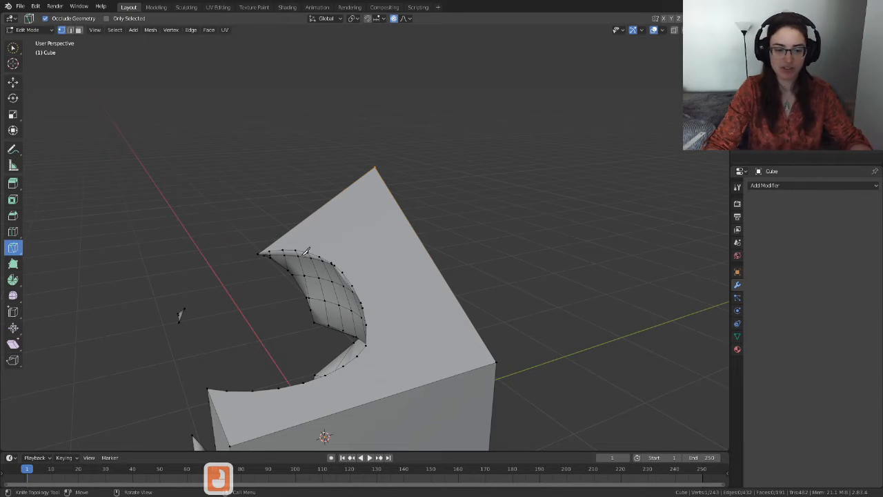
{"action": "scroll", "coordinate": [268, 307], "scroll_direction": "up", "scroll_amount": 3}
{"action": "scroll", "coordinate": [378, 308], "scroll_direction": "down", "scroll_amount": 4}
{"action": "middle_click_drag", "start_coordinate": [269, 307], "coordinate": [403, 216]}
{"action": "scroll", "coordinate": [403, 216], "scroll_direction": "down", "scroll_amount": 3}
{"action": "middle_click_drag", "start_coordinate": [330, 277], "coordinate": [351, 239]}
{"action": "scroll", "coordinate": [352, 238], "scroll_direction": "up", "scroll_amount": 3}
{"action": "middle_click_drag", "start_coordinate": [293, 165], "coordinate": [364, 232], "text": "shift"}
{"action": "scroll", "coordinate": [364, 232], "scroll_direction": "down", "scroll_amount": 3}
{"action": "middle_click_drag", "start_coordinate": [450, 257], "coordinate": [544, 283]}
{"action": "scroll", "coordinate": [414, 284], "scroll_direction": "up", "scroll_amount": 4}
{"action": "scroll", "coordinate": [450, 271], "scroll_direction": "down", "scroll_amount": 3}
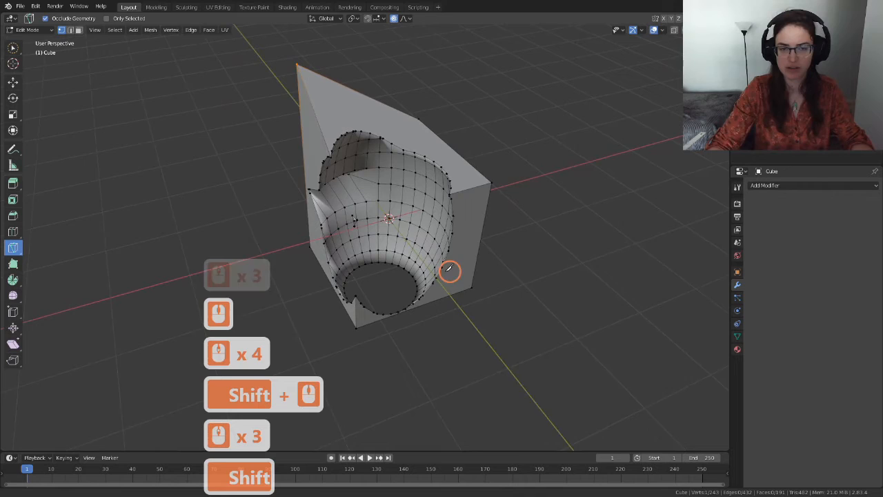
{"action": "middle_click_drag", "start_coordinate": [450, 271], "coordinate": [428, 267], "text": "shift"}
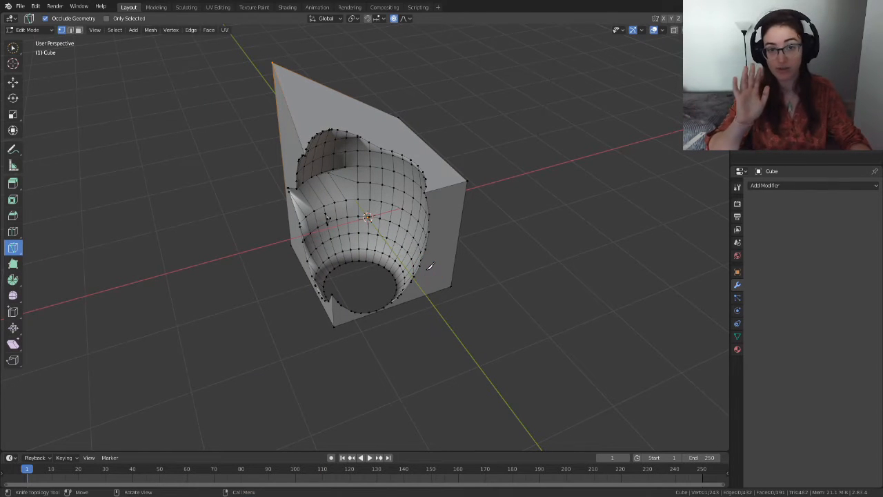
{"action": "scroll", "coordinate": [430, 265], "scroll_direction": "down", "scroll_amount": 4}
{"action": "scroll", "coordinate": [426, 254], "scroll_direction": "up", "scroll_amount": 5}
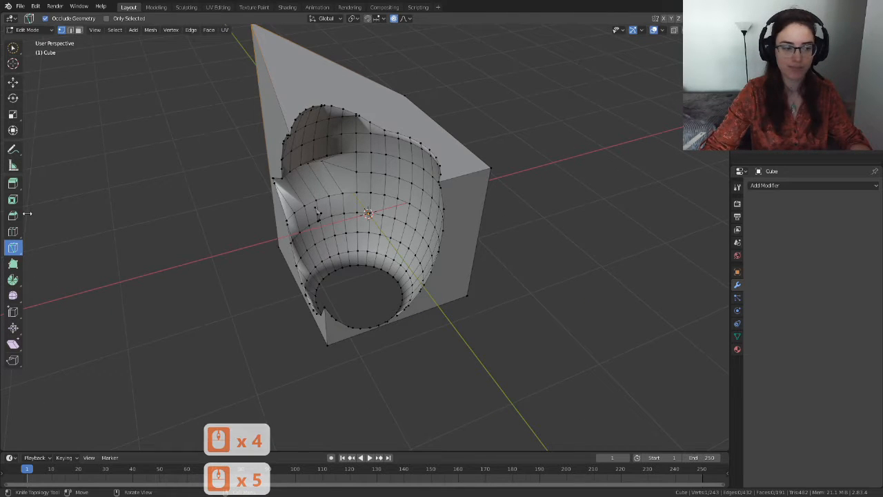
With the Loop Cut tool, add one centred vertical cut across the cube's uncut side face.
{"action": "middle_click_drag", "start_coordinate": [512, 252], "coordinate": [421, 242], "text": "shift"}
{"action": "left_click", "coordinate": [14, 233]}
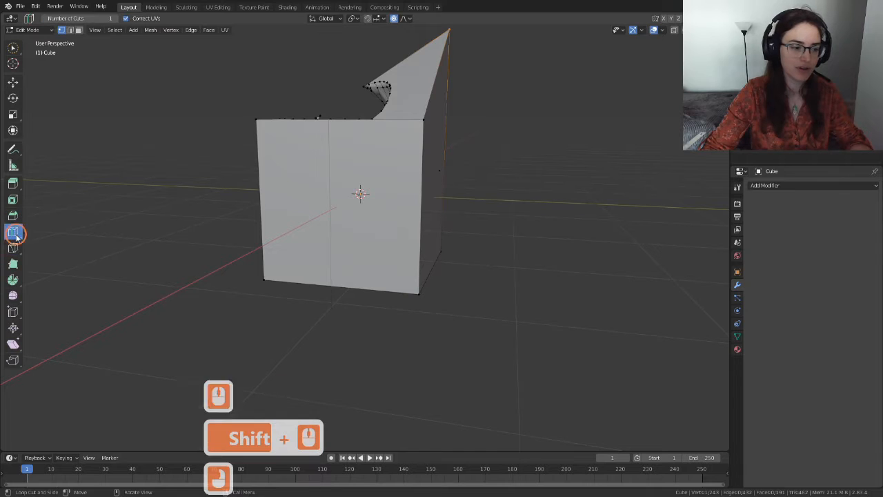
{"action": "left_click", "coordinate": [341, 165]}
{"action": "scroll", "coordinate": [367, 162], "scroll_direction": "down", "scroll_amount": 2}
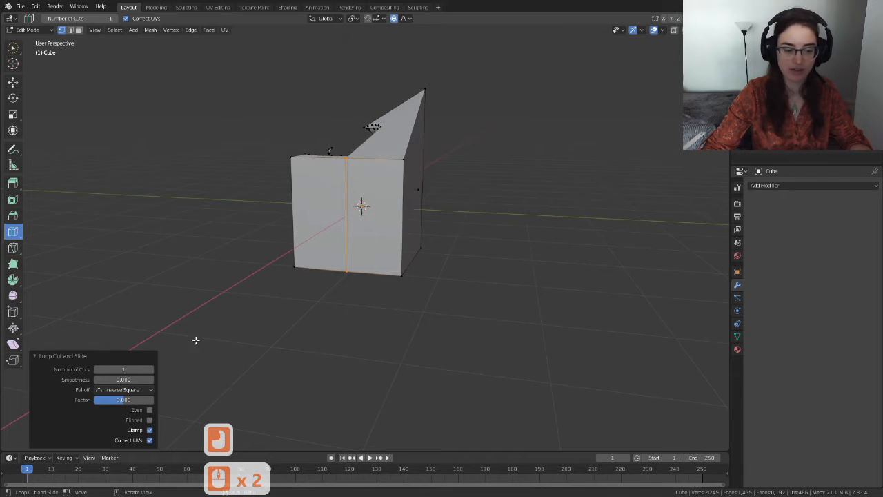
Set the number of vertical loop cuts across the cube's uncut side face to 6.
{"action": "left_click", "coordinate": [151, 370]}
{"action": "left_click", "coordinate": [151, 371]}
{"action": "left_click", "coordinate": [150, 371]}
{"action": "left_click", "coordinate": [151, 371]}
{"action": "left_click", "coordinate": [150, 370]}
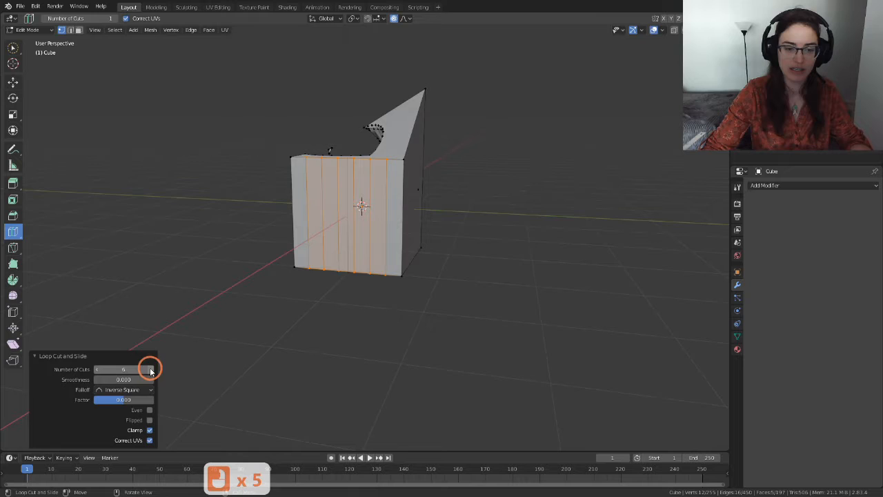
Add 6 evenly spaced horizontal loop cuts across the same side face, forming a grid with the vertical cuts.
{"action": "scroll", "coordinate": [402, 207], "scroll_direction": "up", "scroll_amount": 4}
{"action": "middle_click_drag", "start_coordinate": [351, 192], "coordinate": [400, 197], "text": "shift"}
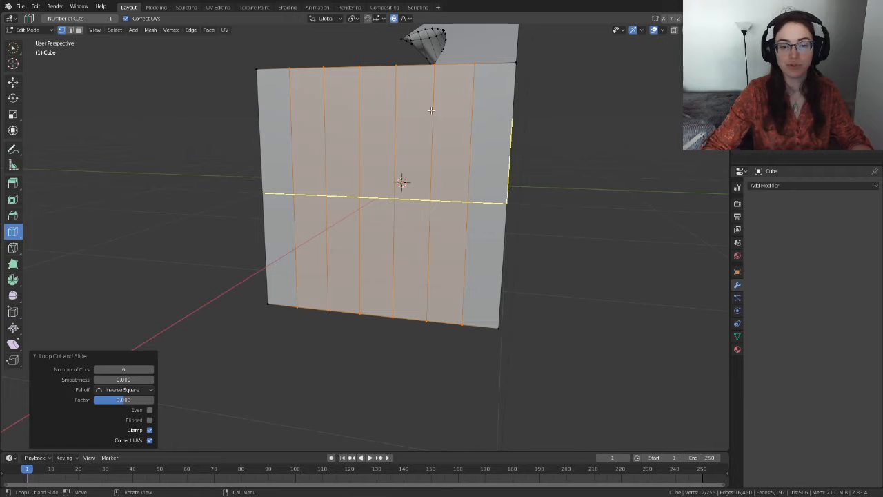
{"action": "left_click", "coordinate": [362, 229]}
{"action": "left_click", "coordinate": [151, 371]}
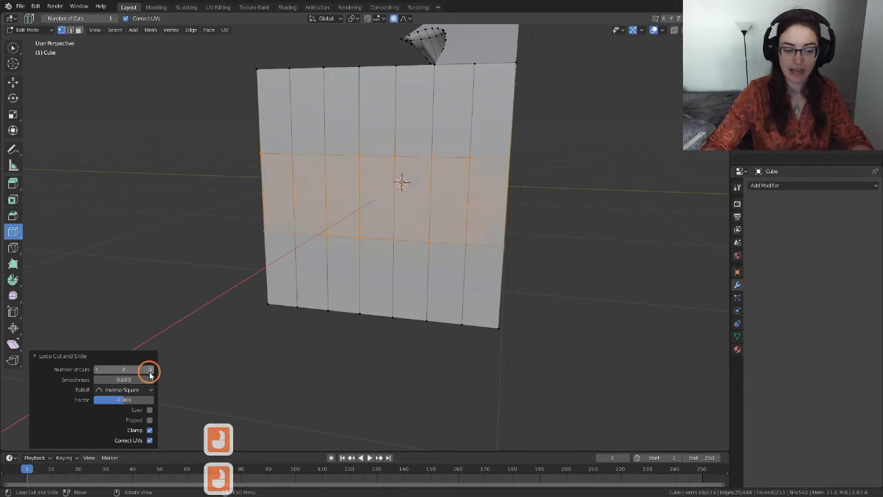
{"action": "left_click", "coordinate": [151, 371]}
{"action": "left_click", "coordinate": [151, 371]}
{"action": "left_click", "coordinate": [150, 370]}
{"action": "left_click", "coordinate": [151, 371]}
{"action": "middle_click_drag", "start_coordinate": [384, 198], "coordinate": [396, 190]}
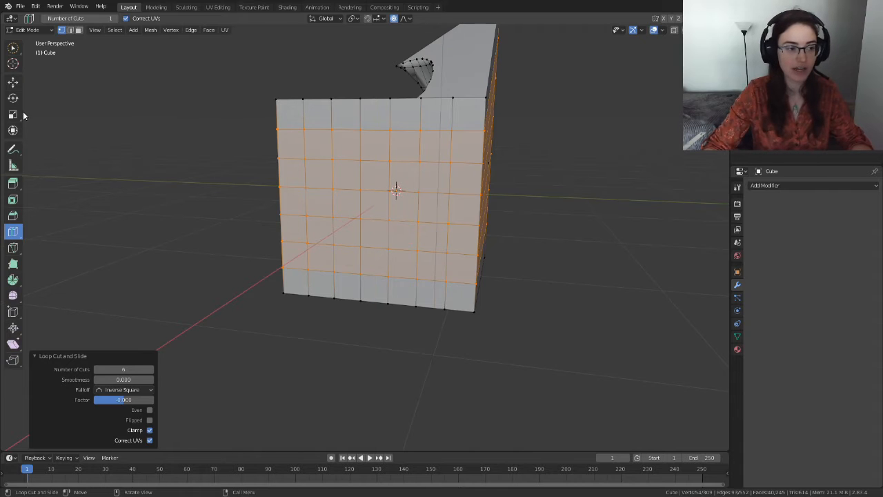
In face select mode, delete two vertically adjacent faces near the middle of the gridded side.
{"action": "left_click", "coordinate": [78, 30]}
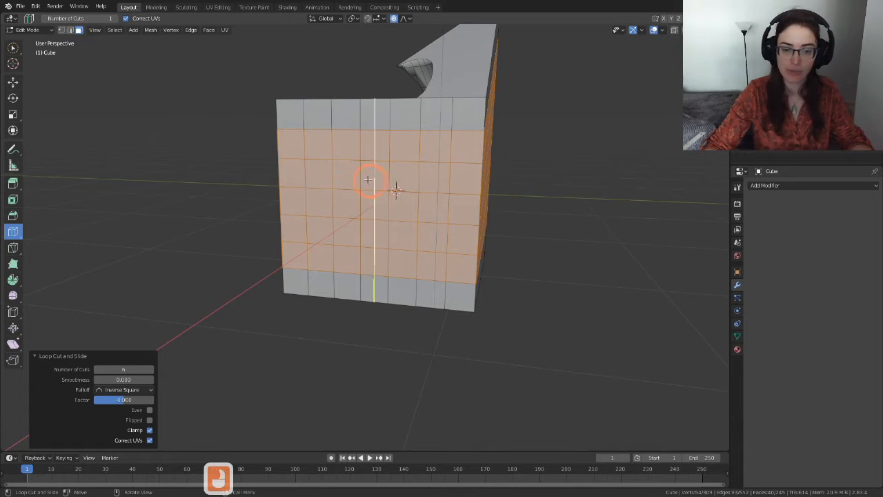
{"action": "left_click", "coordinate": [14, 48]}
{"action": "left_click", "coordinate": [373, 178]}
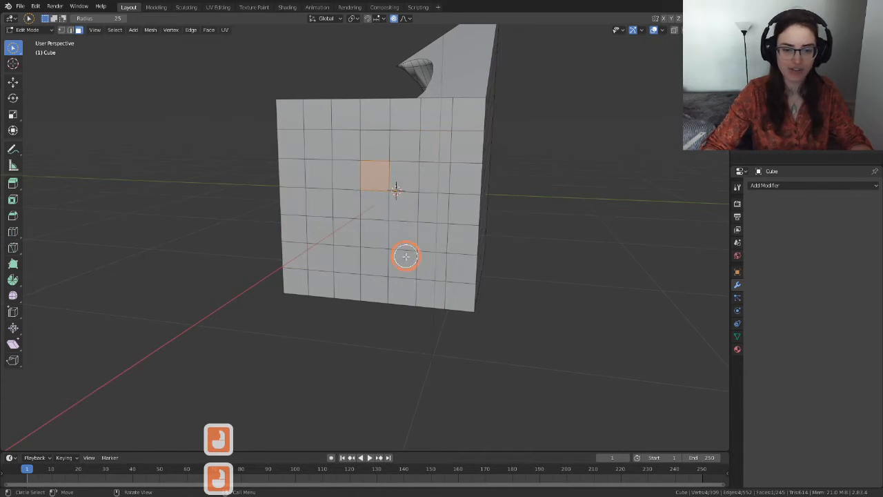
{"action": "key", "text": "Delete"}
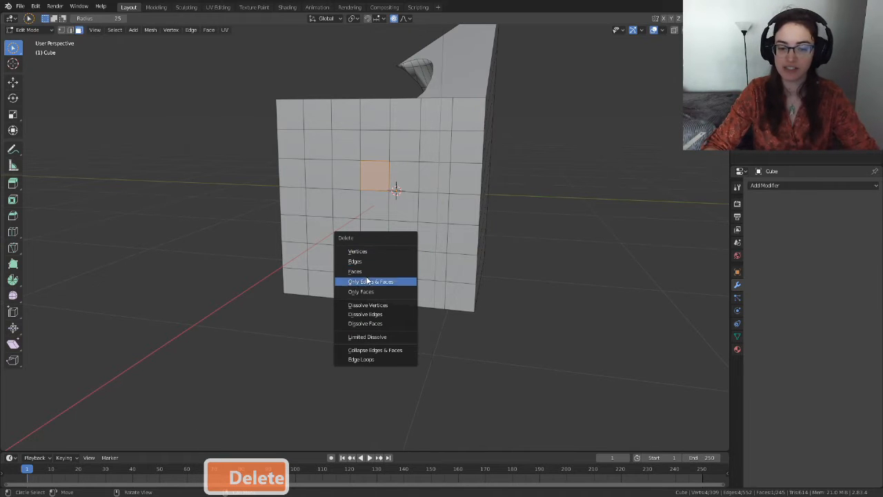
{"action": "left_click", "coordinate": [371, 272]}
{"action": "left_click", "coordinate": [377, 211]}
{"action": "key", "text": "Delete"}
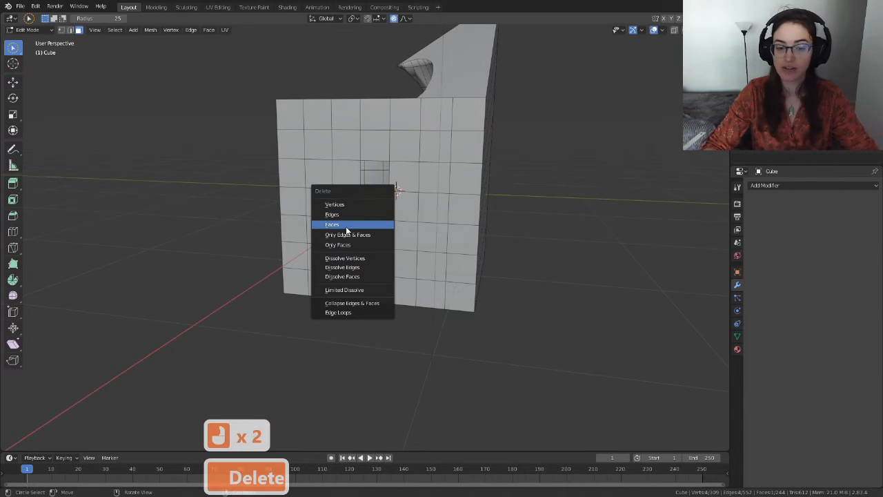
{"action": "left_click", "coordinate": [366, 224]}
Examine the opening in the gridded side and how the loop cuts run around the cube's neighbouring face.
{"action": "scroll", "coordinate": [414, 276], "scroll_direction": "down", "scroll_amount": 4}
{"action": "scroll", "coordinate": [413, 271], "scroll_direction": "up", "scroll_amount": 6}
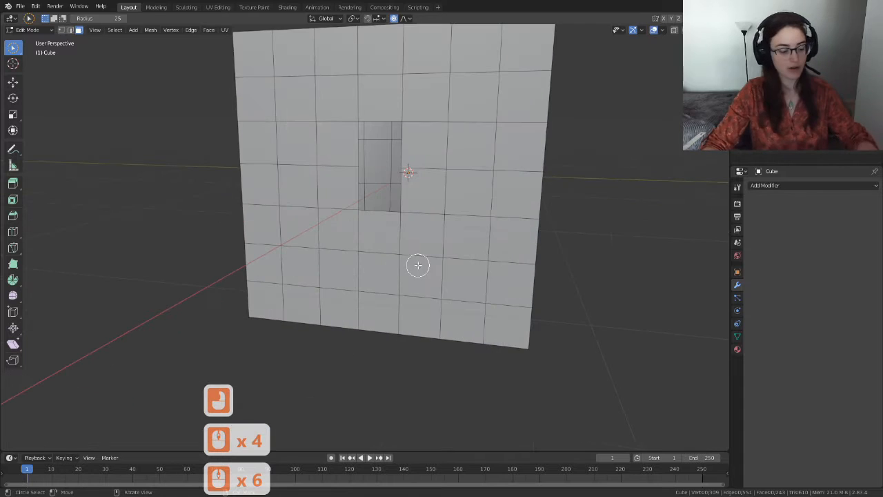
{"action": "middle_click_drag", "start_coordinate": [414, 239], "coordinate": [364, 120]}
{"action": "scroll", "coordinate": [415, 197], "scroll_direction": "up", "scroll_amount": 2}
{"action": "middle_click_drag", "start_coordinate": [430, 299], "coordinate": [377, 272]}
{"action": "scroll", "coordinate": [443, 284], "scroll_direction": "down", "scroll_amount": 4}
{"action": "scroll", "coordinate": [376, 272], "scroll_direction": "down", "scroll_amount": 3}
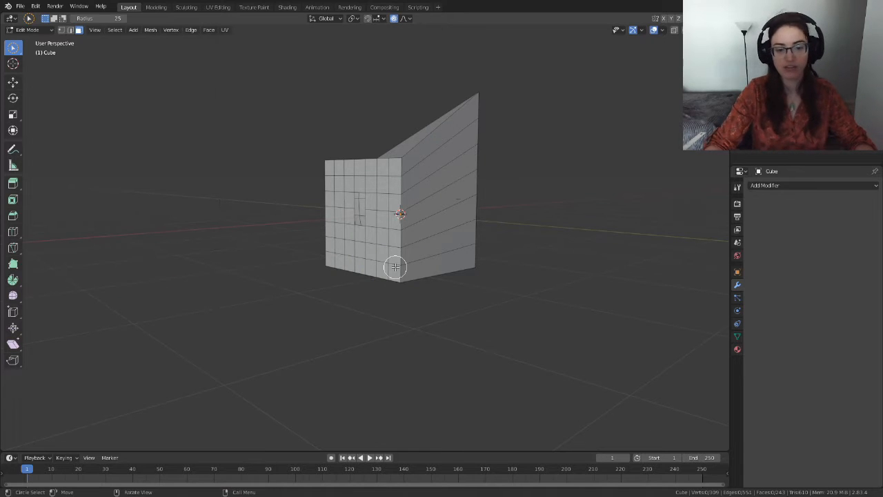
{"action": "middle_click_drag", "start_coordinate": [297, 249], "coordinate": [388, 201]}
{"action": "scroll", "coordinate": [386, 292], "scroll_direction": "up", "scroll_amount": 4}
{"action": "scroll", "coordinate": [310, 250], "scroll_direction": "down", "scroll_amount": 2}
Try to delete a block of grid faces around the upper part of the opening.
{"action": "left_click", "coordinate": [314, 249]}
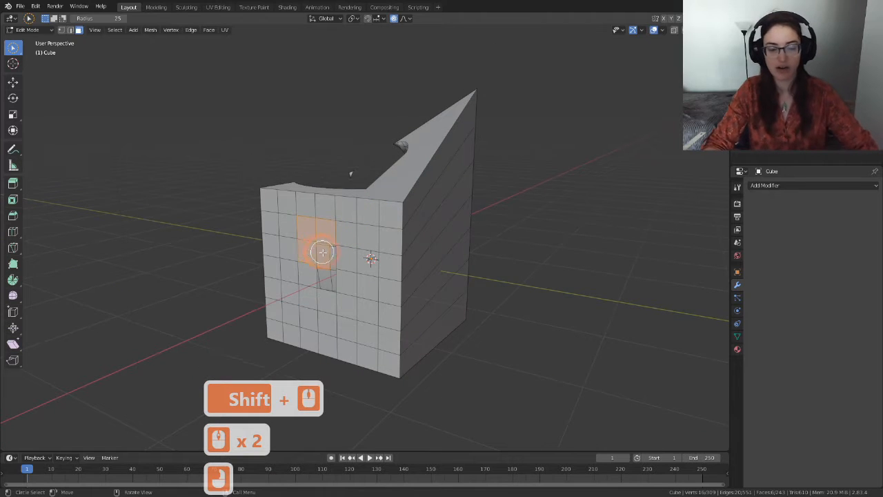
{"action": "key", "text": "Delete"}
{"action": "key", "text": "Delete"}
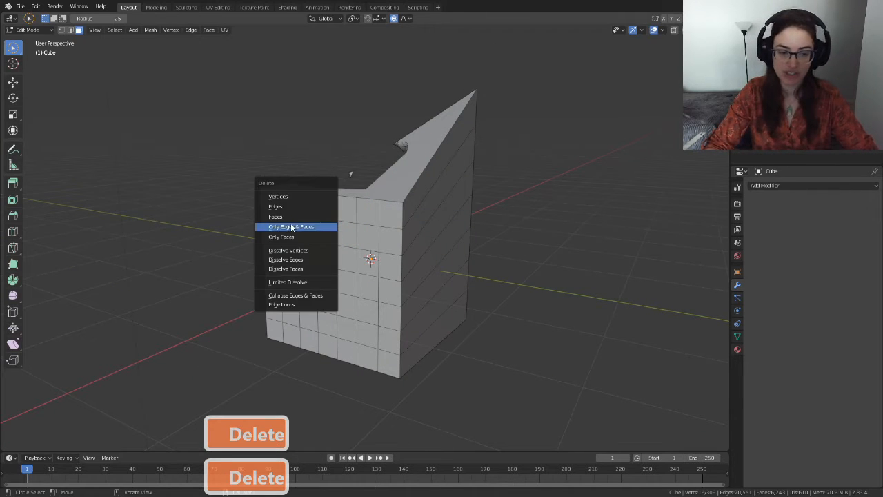
{"action": "left_click", "coordinate": [292, 214]}
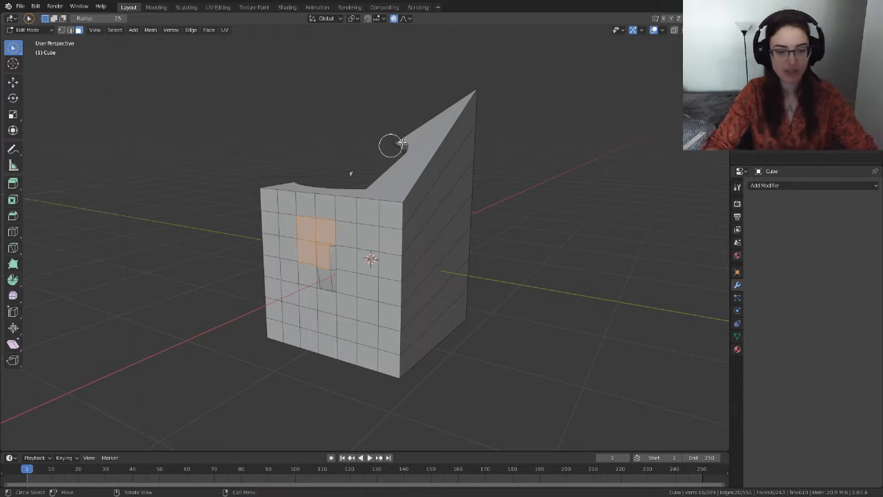
Select the cube's sloped top face and examine how it borders the rim of the hollow.
{"action": "left_click", "coordinate": [399, 144]}
{"action": "scroll", "coordinate": [389, 212], "scroll_direction": "down", "scroll_amount": 4}
{"action": "middle_click_drag", "start_coordinate": [389, 211], "coordinate": [504, 262]}
{"action": "scroll", "coordinate": [420, 262], "scroll_direction": "up", "scroll_amount": 4}
{"action": "middle_click_drag", "start_coordinate": [421, 262], "coordinate": [396, 269]}
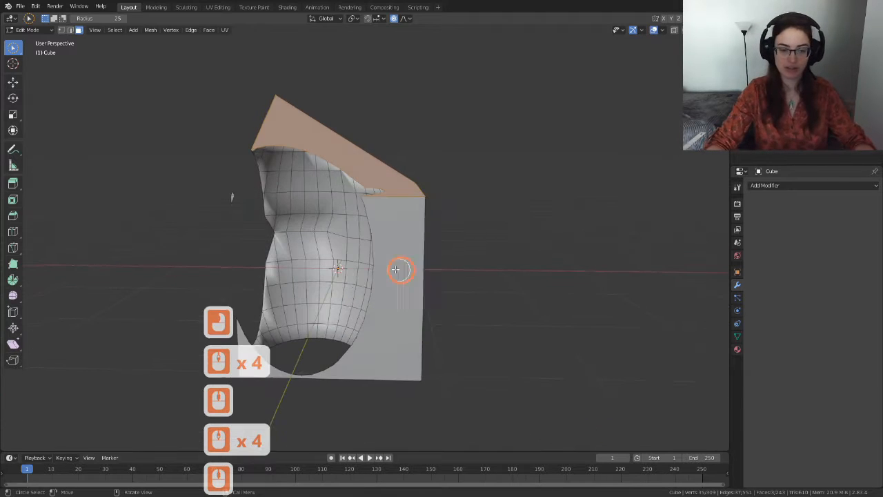
{"action": "middle_click_drag", "start_coordinate": [341, 255], "coordinate": [368, 203], "text": "shift"}
{"action": "scroll", "coordinate": [471, 185], "scroll_direction": "down", "scroll_amount": 3}
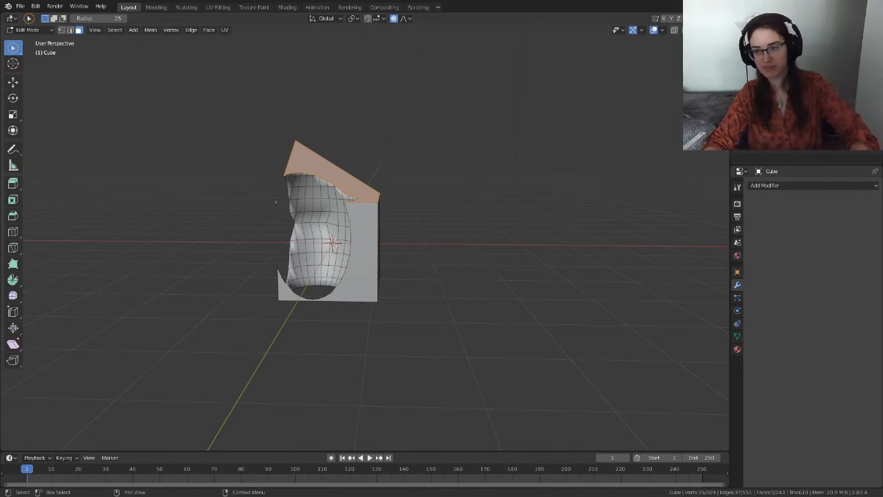
{"action": "key", "text": "Delete"}
{"action": "left_click", "coordinate": [669, 95]}
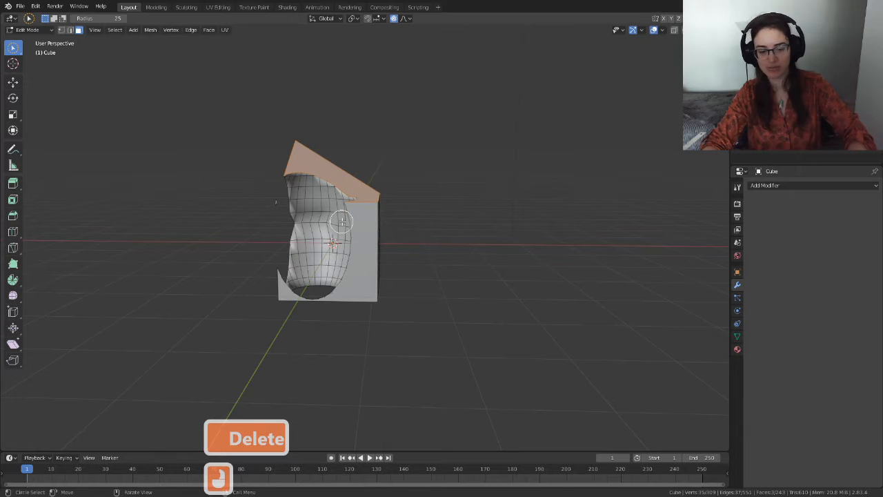
Return to Object Mode and delete the cut cube from the scene.
{"action": "key", "text": "Tab"}
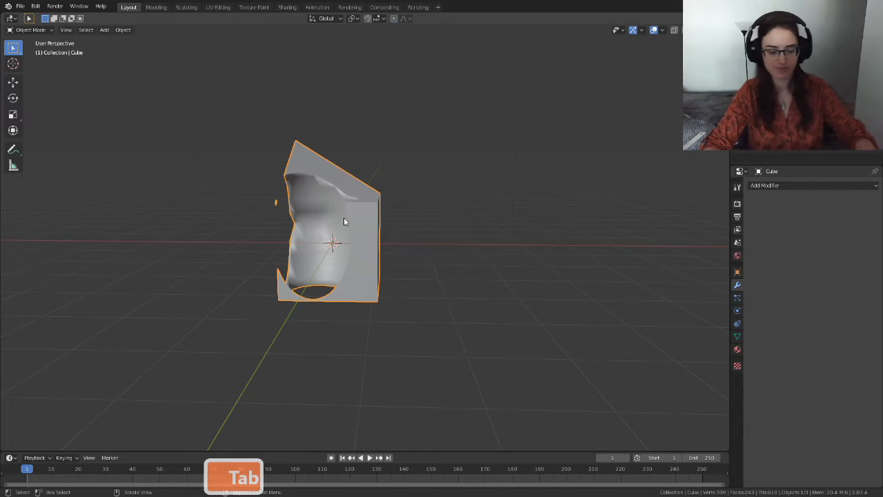
{"action": "key", "text": "Delete"}
{"action": "scroll", "coordinate": [377, 222], "scroll_direction": "down", "scroll_amount": 2}
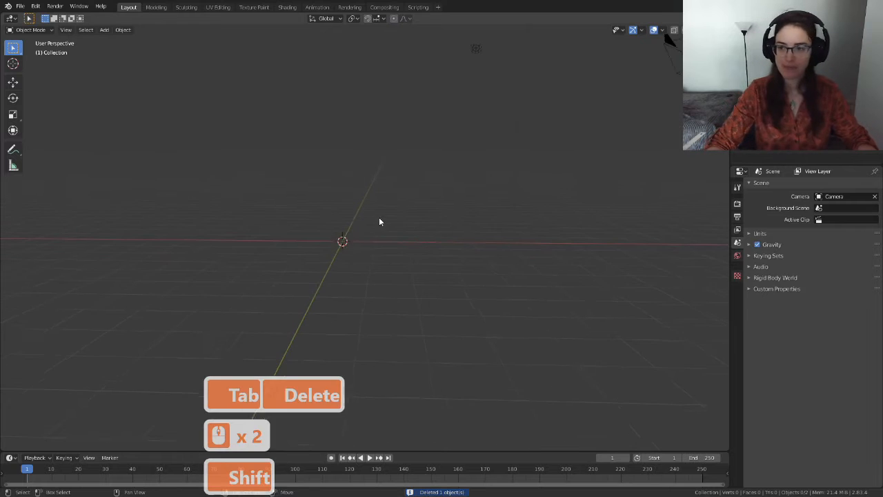
{"action": "middle_click_drag", "start_coordinate": [380, 222], "coordinate": [406, 257], "text": "shift"}
{"action": "scroll", "coordinate": [455, 234], "scroll_direction": "down", "scroll_amount": 2}
{"action": "middle_click_drag", "start_coordinate": [334, 246], "coordinate": [386, 229]}
{"action": "scroll", "coordinate": [594, 221], "scroll_direction": "up", "scroll_amount": 3}
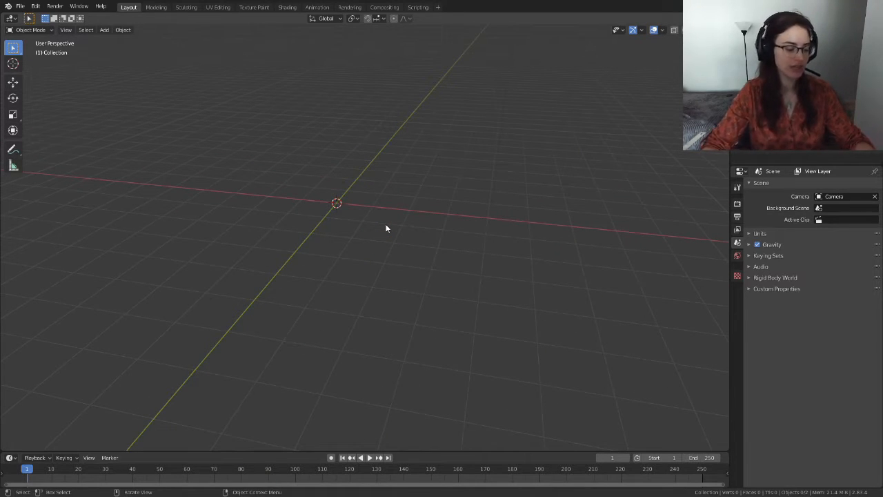
{"action": "key", "text": "shift+a"}
{"action": "mouse_move", "coordinate": [387, 229]}
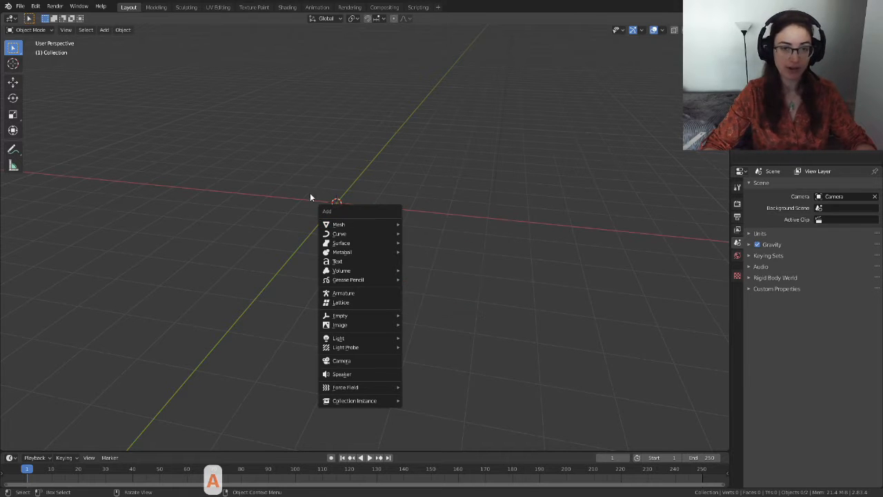
{"action": "scroll", "coordinate": [316, 194], "scroll_direction": "down", "scroll_amount": 2}
{"action": "middle_click_drag", "start_coordinate": [340, 218], "coordinate": [407, 231], "text": "shift"}
{"action": "scroll", "coordinate": [407, 231], "scroll_direction": "up", "scroll_amount": 5}
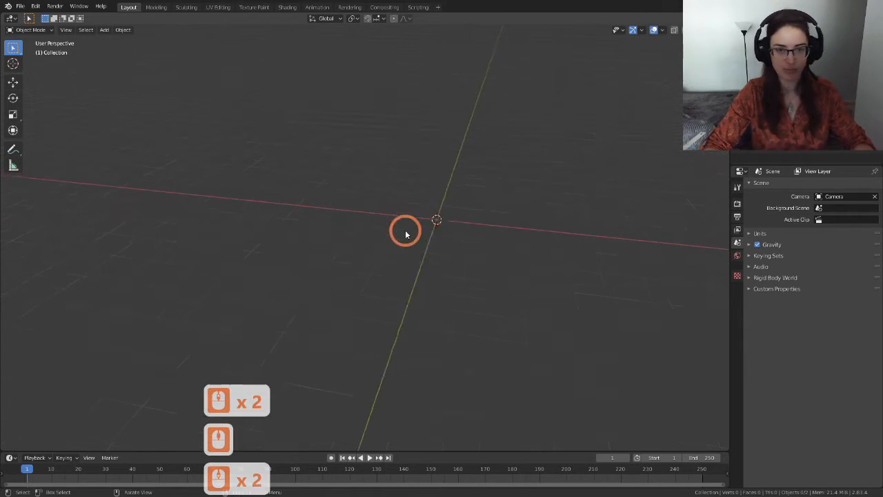
{"action": "middle_click_drag", "start_coordinate": [508, 229], "coordinate": [399, 254], "text": "shift"}
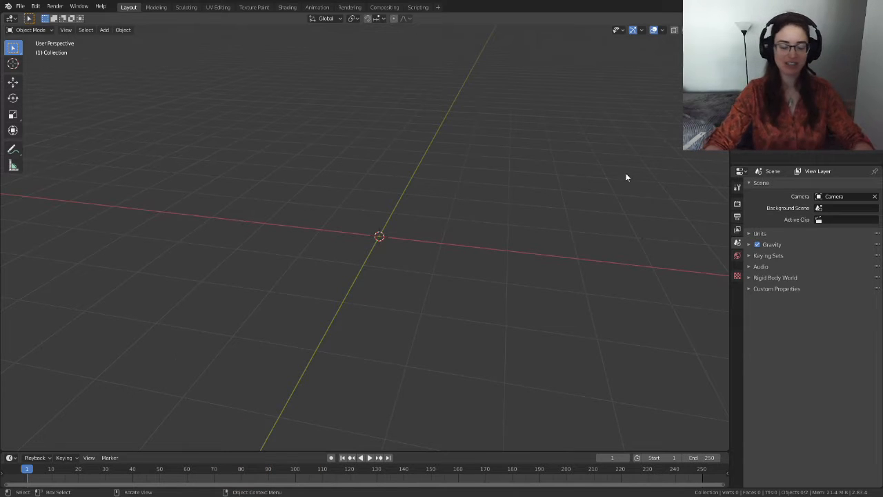
Add spoon.jpg from the Nonsense folder in Pictures as a reference image aligned to the current view.
{"action": "key", "text": "shift+a"}
{"action": "mouse_move", "coordinate": [506, 287]}
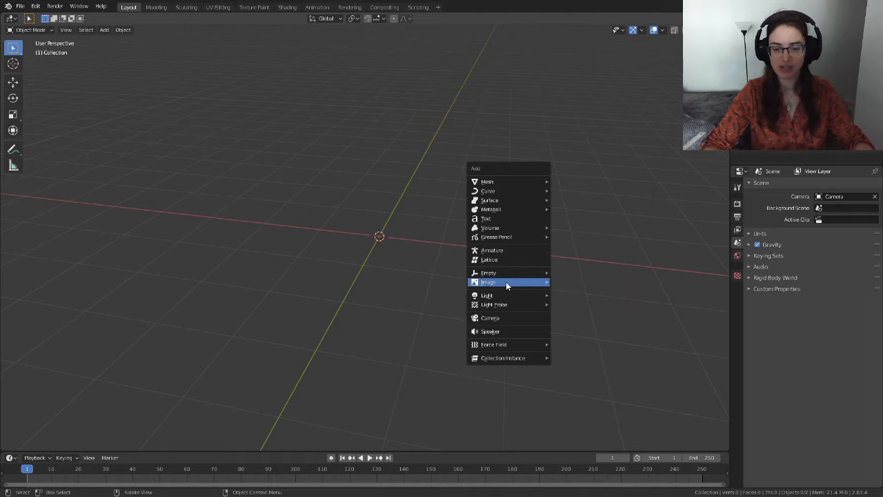
{"action": "left_click", "coordinate": [574, 285]}
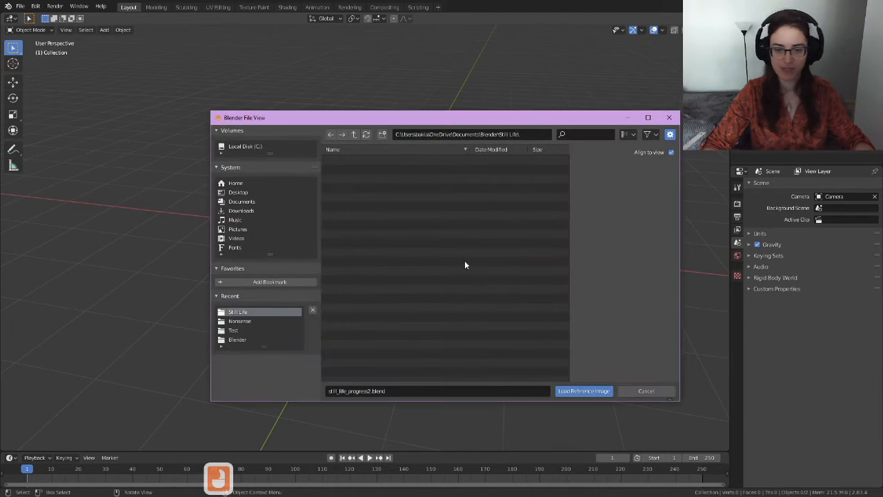
{"action": "left_click", "coordinate": [238, 228]}
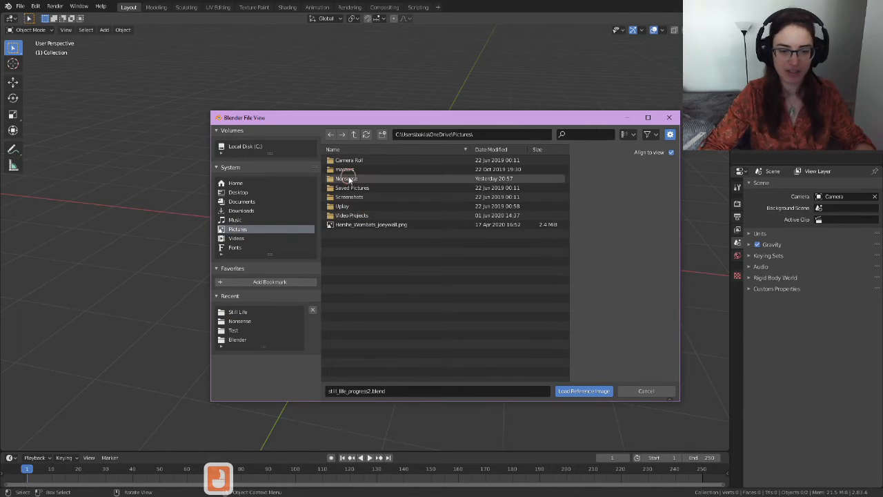
{"action": "double_click", "coordinate": [347, 179]}
{"action": "scroll", "coordinate": [421, 300], "scroll_direction": "down", "scroll_amount": 13}
{"action": "scroll", "coordinate": [401, 318], "scroll_direction": "down", "scroll_amount": 3}
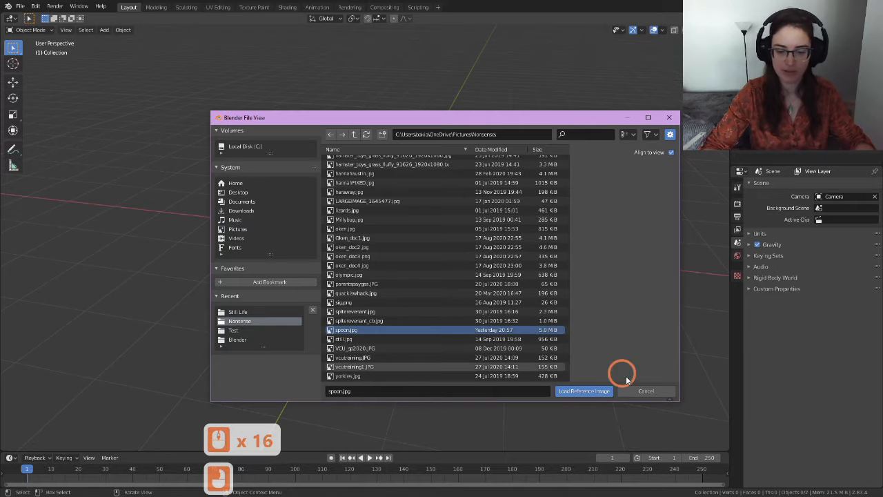
{"action": "left_click", "coordinate": [584, 391]}
Examine how the spoon reference image is oriented relative to the ground grid and axes.
{"action": "scroll", "coordinate": [507, 296], "scroll_direction": "down", "scroll_amount": 4}
{"action": "middle_click_drag", "start_coordinate": [506, 297], "coordinate": [431, 284]}
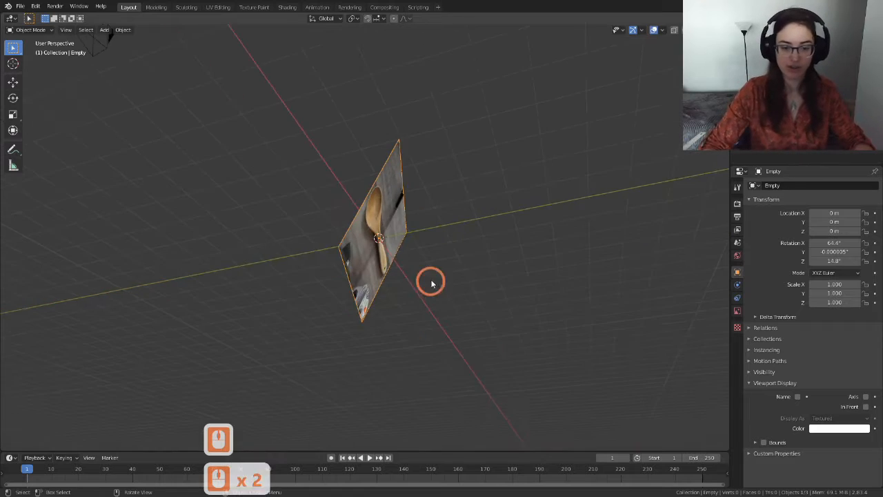
{"action": "scroll", "coordinate": [431, 255], "scroll_direction": "up", "scroll_amount": 3}
{"action": "middle_click_drag", "start_coordinate": [414, 346], "coordinate": [527, 327]}
{"action": "scroll", "coordinate": [470, 334], "scroll_direction": "down", "scroll_amount": 3}
{"action": "scroll", "coordinate": [491, 317], "scroll_direction": "down", "scroll_amount": 3}
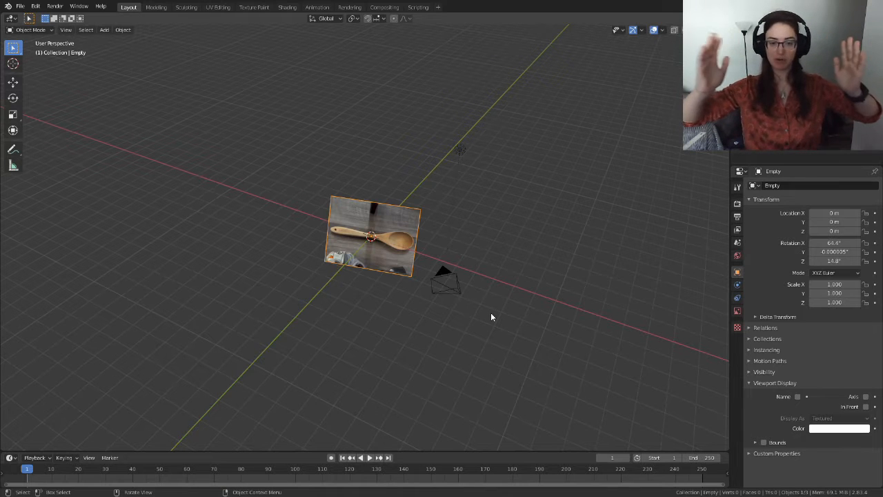
{"action": "middle_click_drag", "start_coordinate": [442, 279], "coordinate": [469, 249]}
{"action": "scroll", "coordinate": [469, 248], "scroll_direction": "up", "scroll_amount": 4}
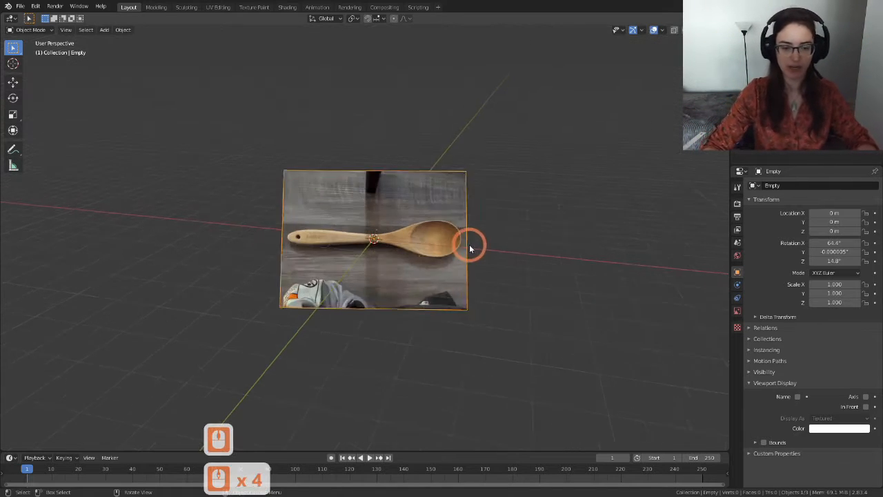
{"action": "scroll", "coordinate": [470, 248], "scroll_direction": "up", "scroll_amount": 6}
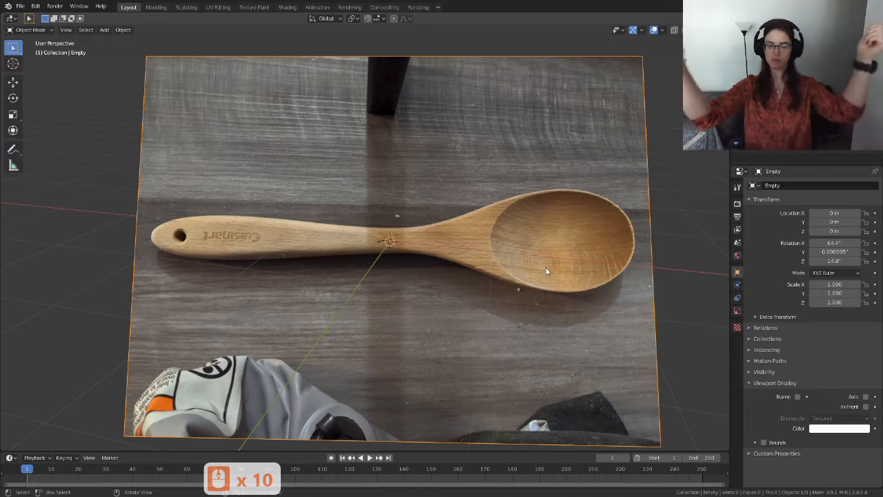
Try to rotate the spoon reference image freehand until it lies flat on the ground grid.
{"action": "scroll", "coordinate": [552, 262], "scroll_direction": "down", "scroll_amount": 3}
{"action": "scroll", "coordinate": [571, 251], "scroll_direction": "down", "scroll_amount": 1}
{"action": "middle_click_drag", "start_coordinate": [570, 251], "coordinate": [442, 282]}
{"action": "scroll", "coordinate": [442, 282], "scroll_direction": "down", "scroll_amount": 4}
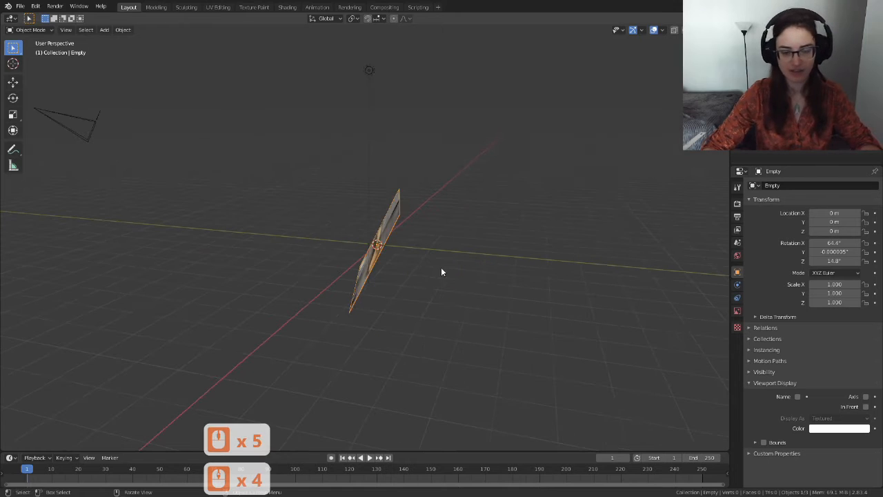
{"action": "key", "text": "r"}
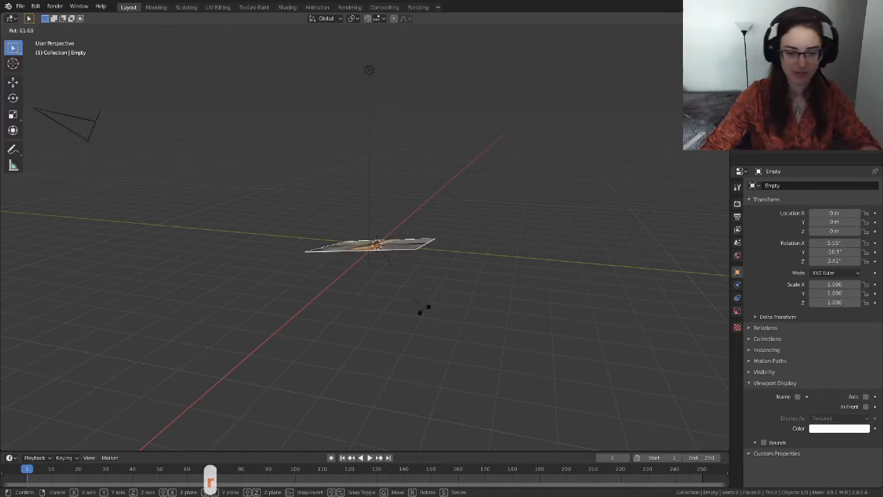
{"action": "scroll", "coordinate": [443, 284], "scroll_direction": "up", "scroll_amount": 3}
{"action": "key", "text": "Escape"}
Delete the spoon reference image and switch the viewport to the top orthographic view.
{"action": "middle_click_drag", "start_coordinate": [428, 265], "coordinate": [513, 281]}
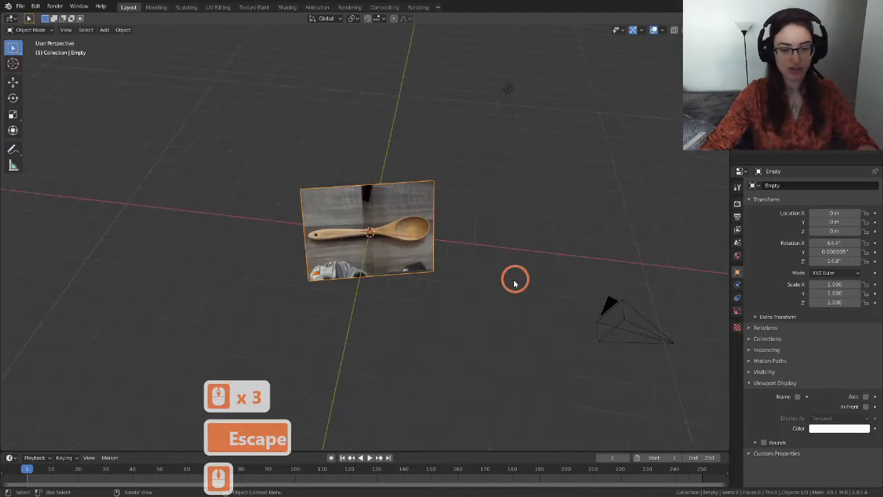
{"action": "scroll", "coordinate": [430, 284], "scroll_direction": "up", "scroll_amount": 4}
{"action": "key", "text": "Delete"}
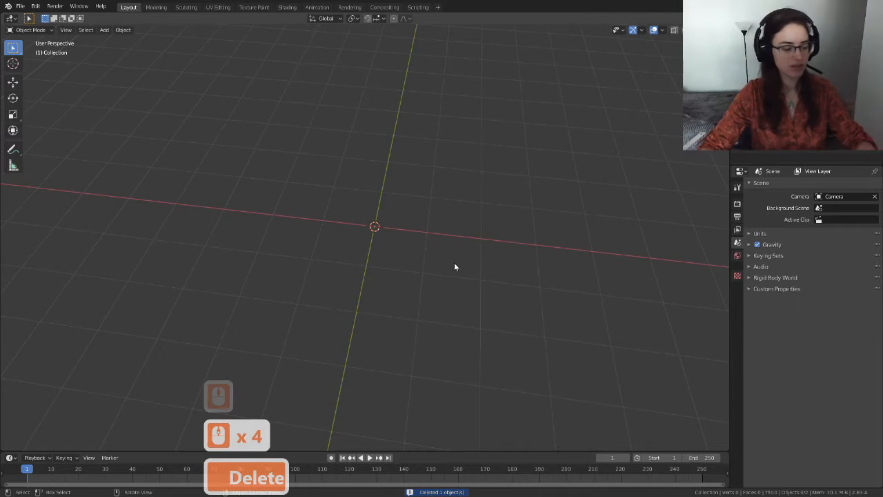
{"action": "key", "text": "grave"}
{"action": "left_click", "coordinate": [455, 219]}
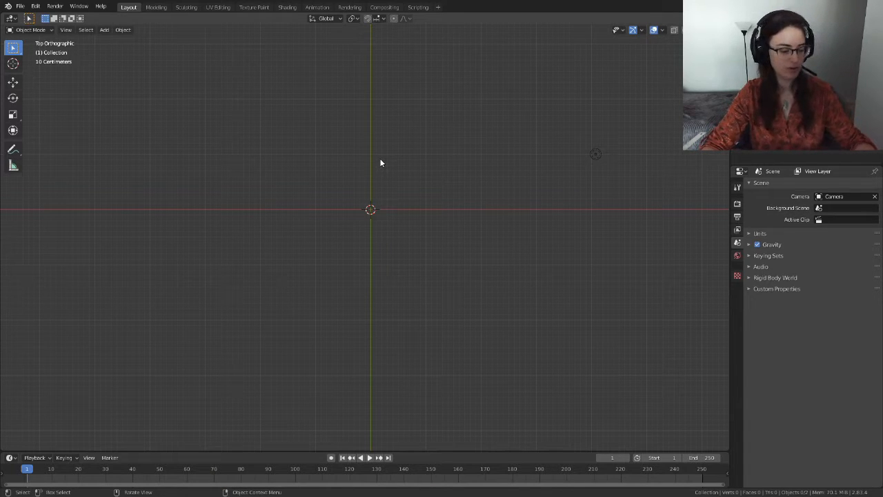
Add spoon.jpg from the Nonsense folder in Pictures as a reference image aligned to the top view.
{"action": "key", "text": "shift+a"}
{"action": "mouse_move", "coordinate": [379, 158]}
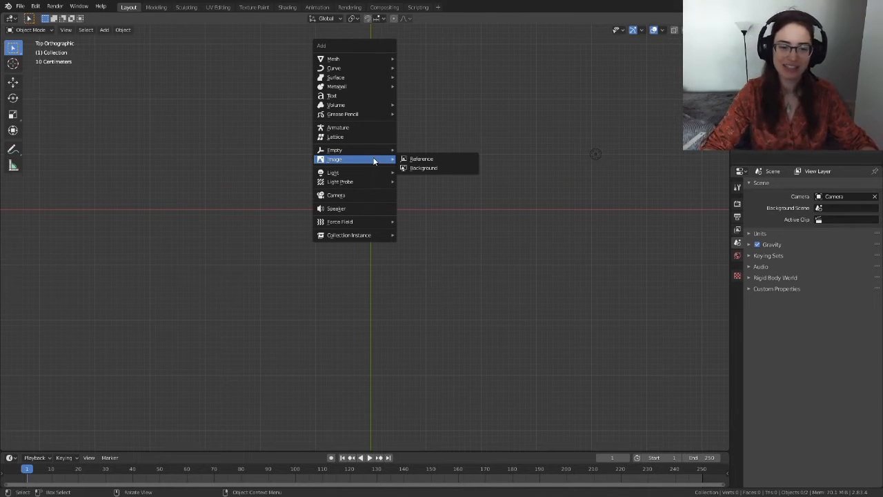
{"action": "left_click", "coordinate": [442, 160]}
{"action": "left_click", "coordinate": [474, 339]}
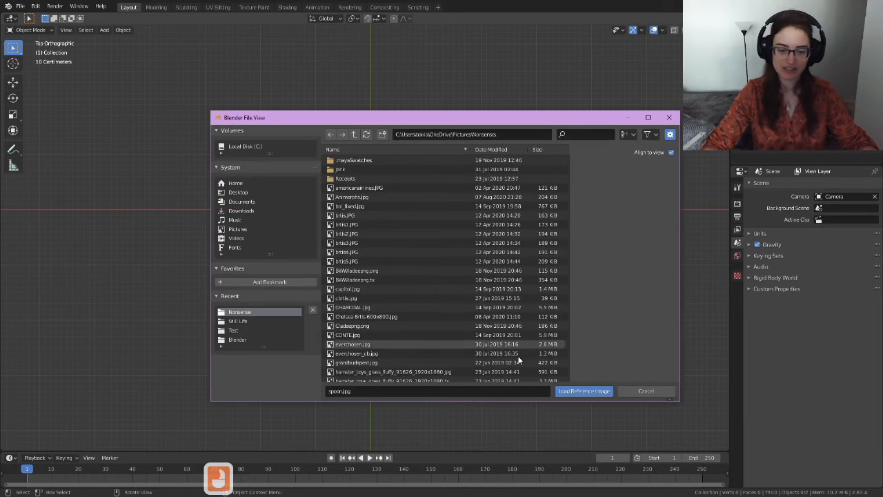
{"action": "left_click", "coordinate": [593, 393]}
{"action": "left_click", "coordinate": [454, 307]}
{"action": "scroll", "coordinate": [461, 286], "scroll_direction": "up", "scroll_amount": 4}
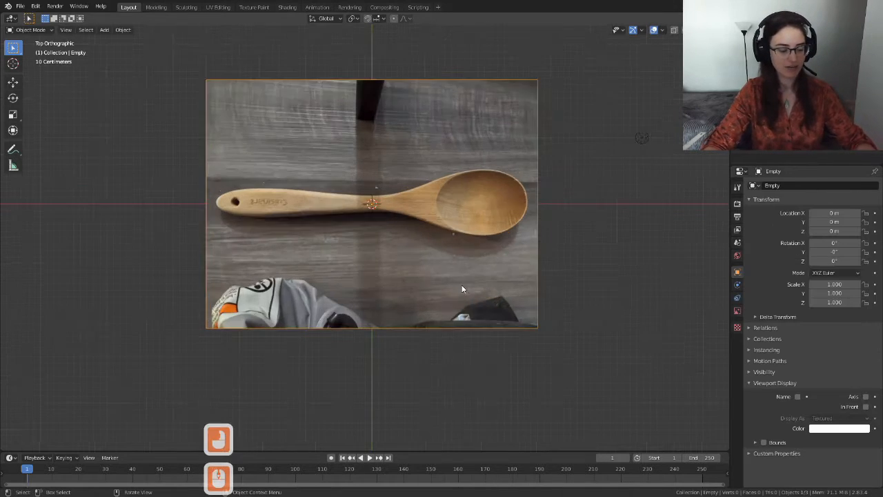
Examine the spoon reference image from several angles to check how it lies on the ground grid.
{"action": "scroll", "coordinate": [463, 279], "scroll_direction": "down", "scroll_amount": 4}
{"action": "middle_click_drag", "start_coordinate": [489, 363], "coordinate": [443, 319]}
{"action": "scroll", "coordinate": [453, 282], "scroll_direction": "down", "scroll_amount": 4}
{"action": "scroll", "coordinate": [430, 256], "scroll_direction": "up", "scroll_amount": 3}
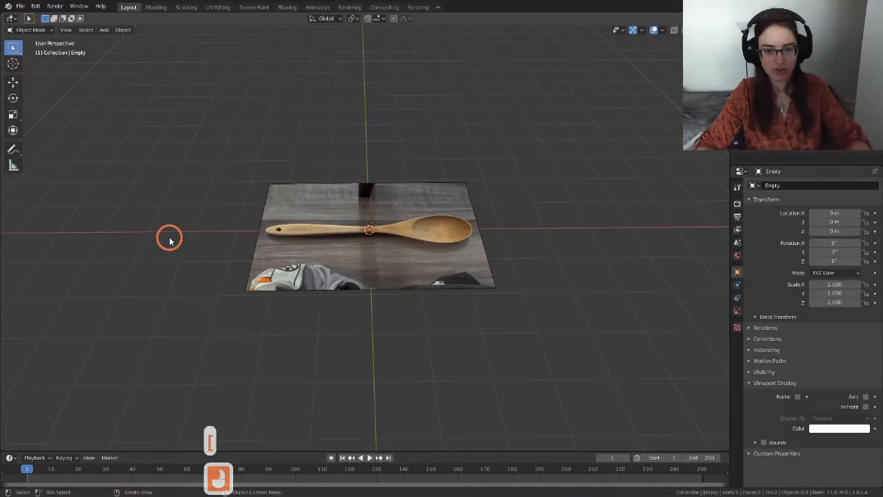
{"action": "middle_click_drag", "start_coordinate": [428, 221], "coordinate": [473, 208]}
{"action": "scroll", "coordinate": [461, 252], "scroll_direction": "up", "scroll_amount": 3}
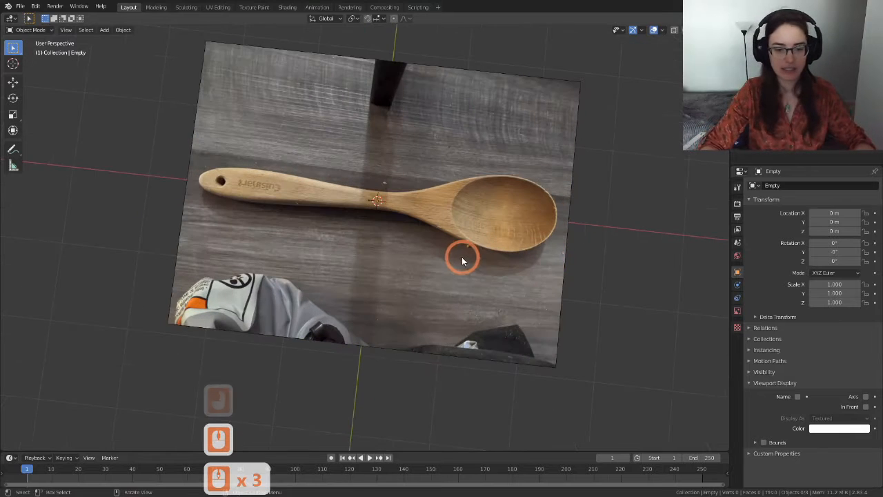
{"action": "middle_click_drag", "start_coordinate": [474, 281], "coordinate": [481, 280]}
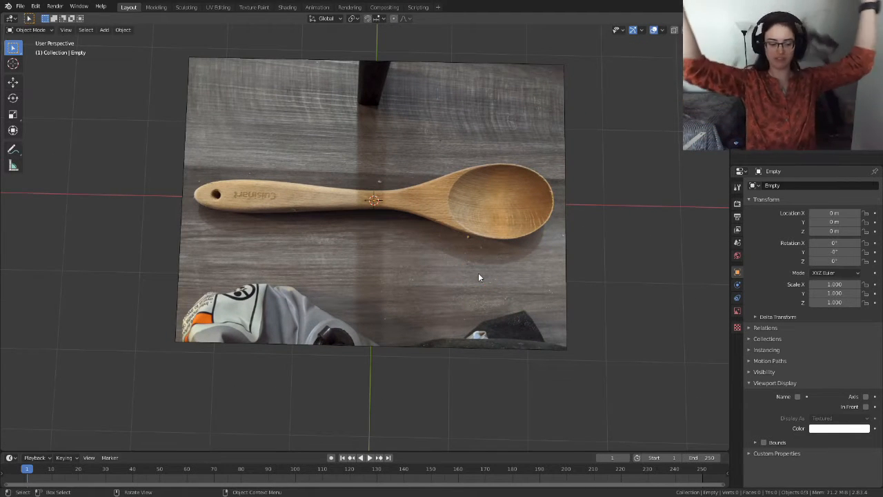
Add a cylinder mesh at the world origin, over the middle of the spoon image.
{"action": "key", "text": "shift+a"}
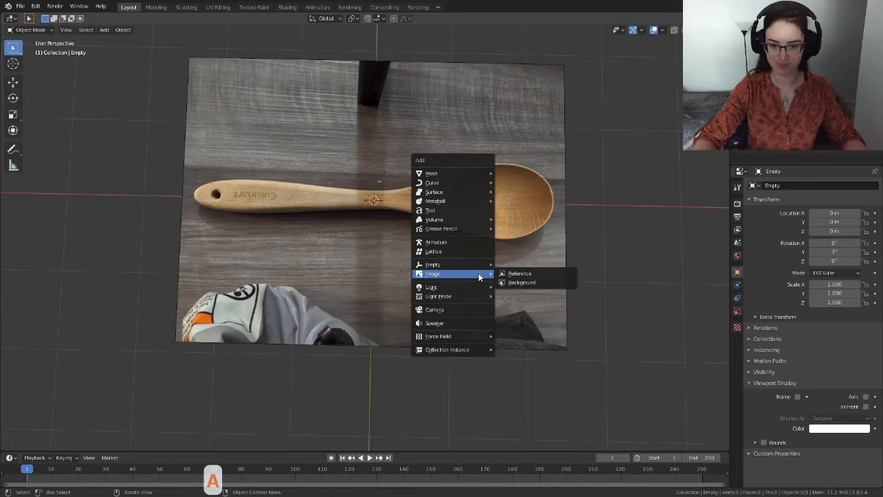
{"action": "mouse_move", "coordinate": [455, 174]}
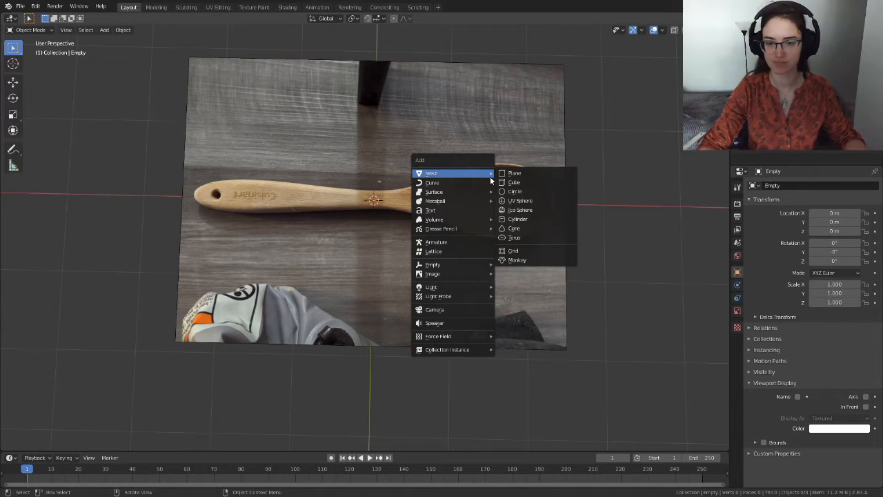
{"action": "left_click", "coordinate": [524, 220]}
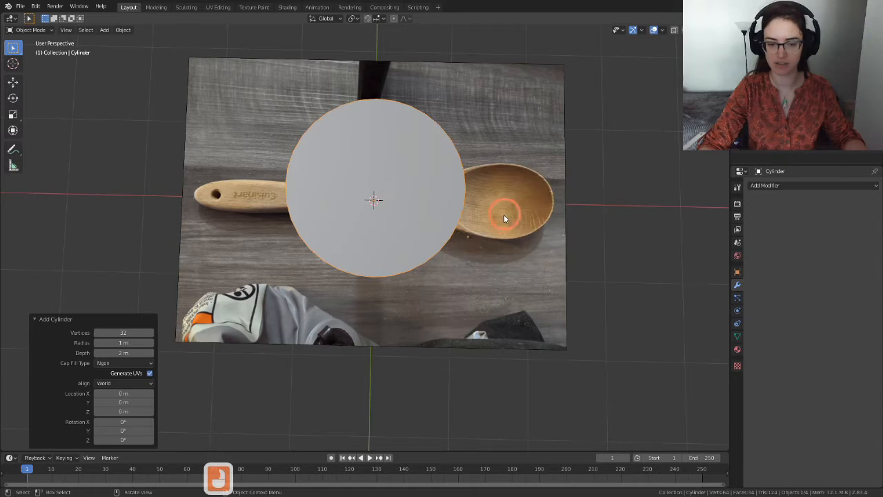
{"action": "scroll", "coordinate": [511, 241], "scroll_direction": "up", "scroll_amount": 3}
{"action": "middle_click_drag", "start_coordinate": [519, 264], "coordinate": [483, 233]}
{"action": "scroll", "coordinate": [482, 234], "scroll_direction": "down", "scroll_amount": 3}
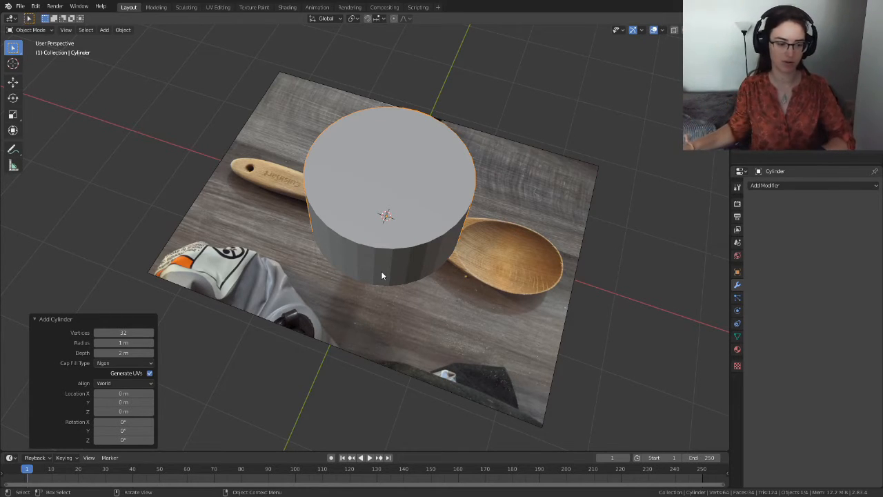
Set the new cylinder's radius to 1 cm so it is thinner than the spoon's handle.
{"action": "left_click", "coordinate": [135, 340]}
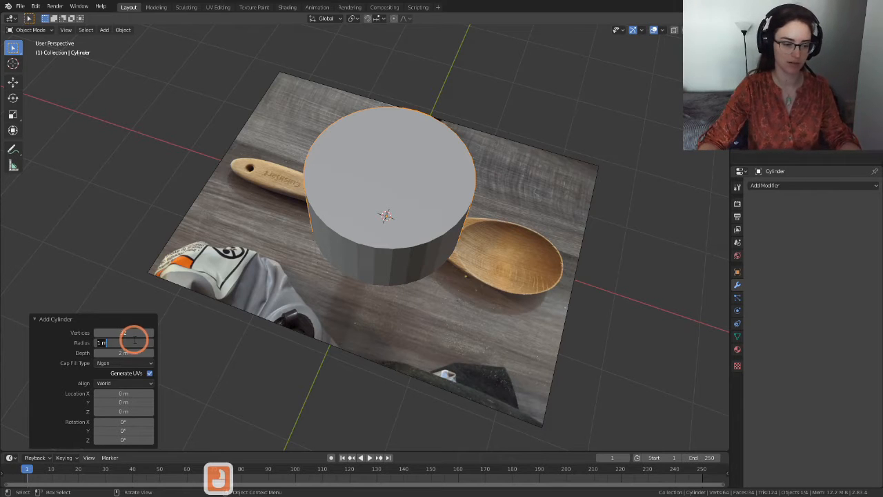
{"action": "type", "text": "1 cm"}
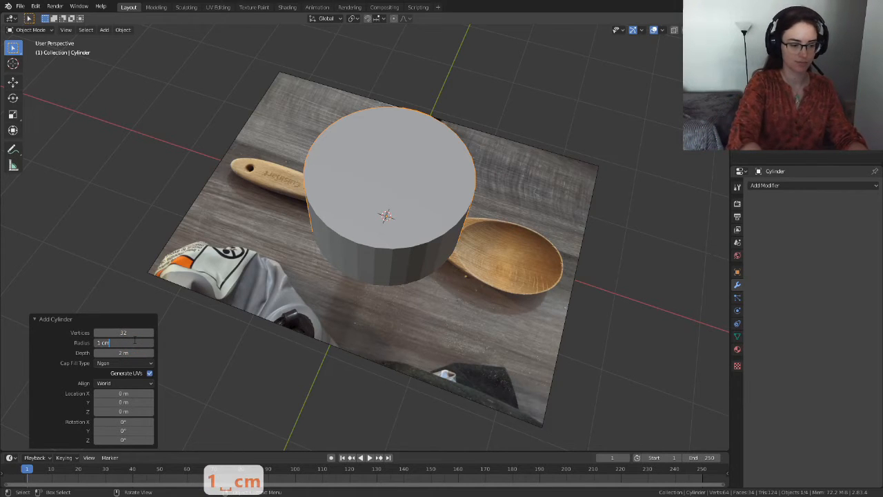
{"action": "key", "text": "Return"}
{"action": "scroll", "coordinate": [390, 272], "scroll_direction": "up", "scroll_amount": 6}
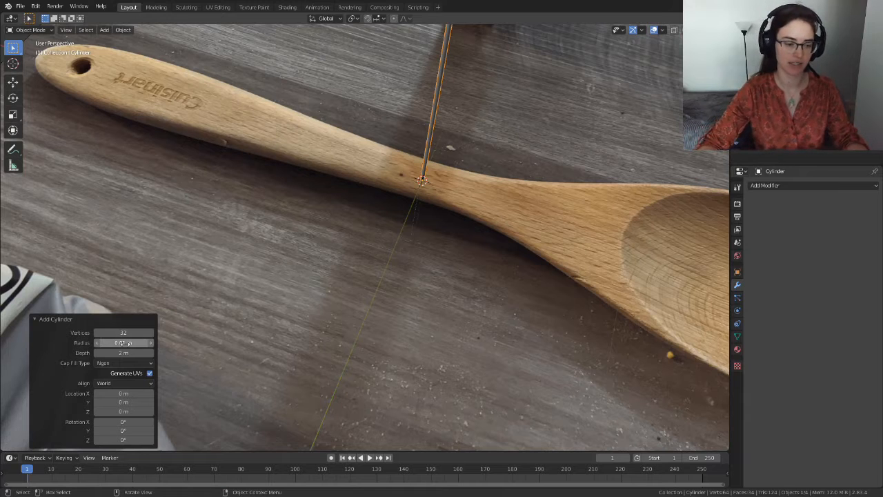
{"action": "scroll", "coordinate": [436, 161], "scroll_direction": "down", "scroll_amount": 3}
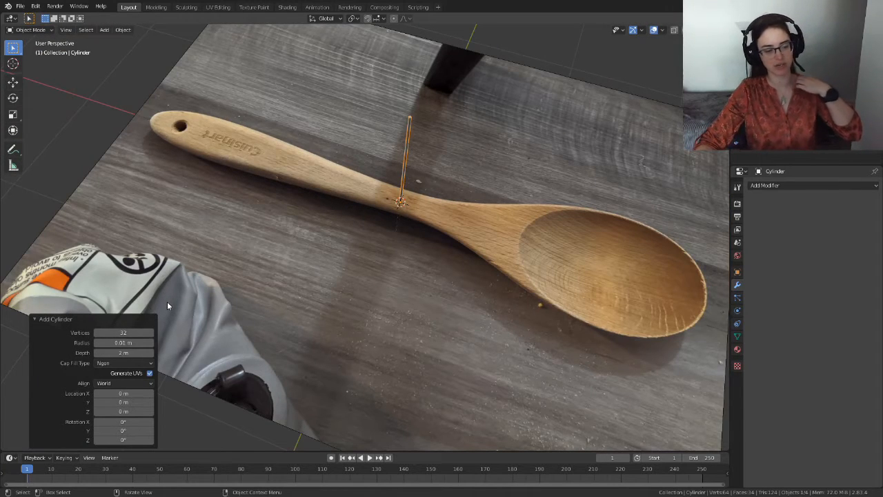
{"action": "scroll", "coordinate": [447, 200], "scroll_direction": "up", "scroll_amount": 8}
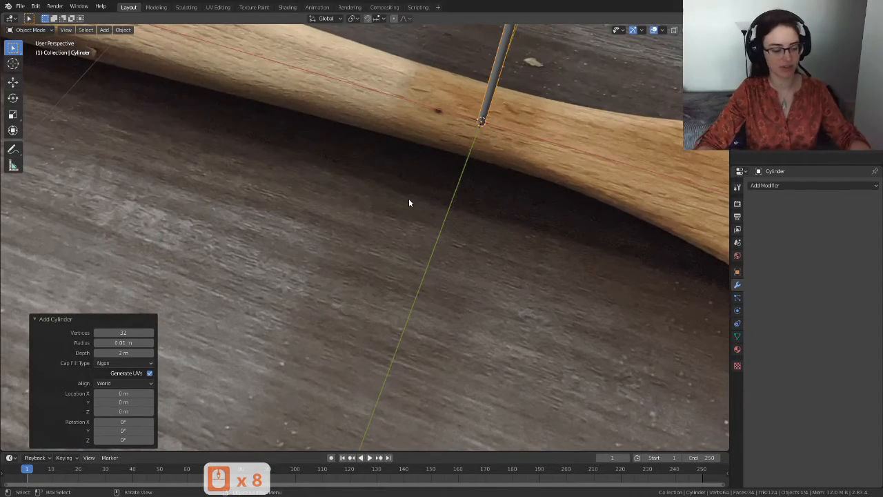
{"action": "middle_click_drag", "start_coordinate": [453, 173], "coordinate": [310, 301], "text": "shift"}
{"action": "scroll", "coordinate": [417, 207], "scroll_direction": "up", "scroll_amount": 15}
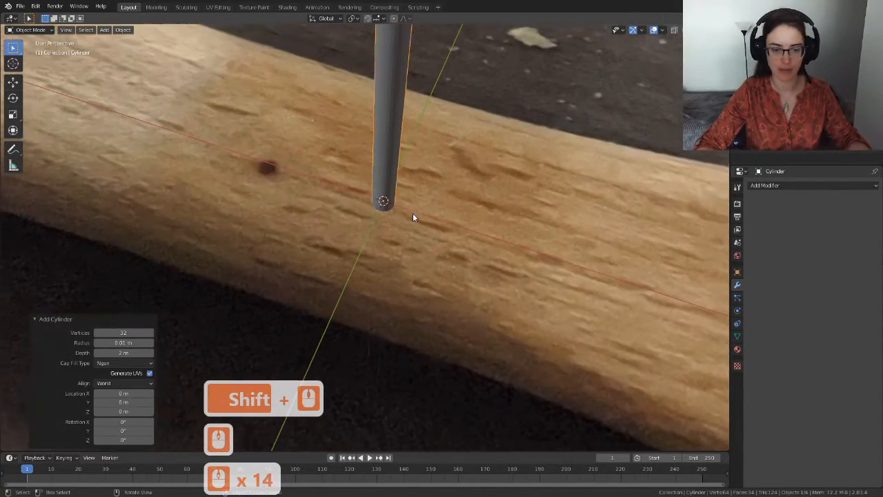
Reduce the cylinder's vertex count to 7.
{"action": "left_click_drag", "start_coordinate": [132, 332], "coordinate": [109, 334]}
{"action": "middle_click_drag", "start_coordinate": [274, 276], "coordinate": [513, 315], "text": "shift"}
{"action": "middle_click_drag", "start_coordinate": [598, 335], "coordinate": [566, 324], "text": "shift"}
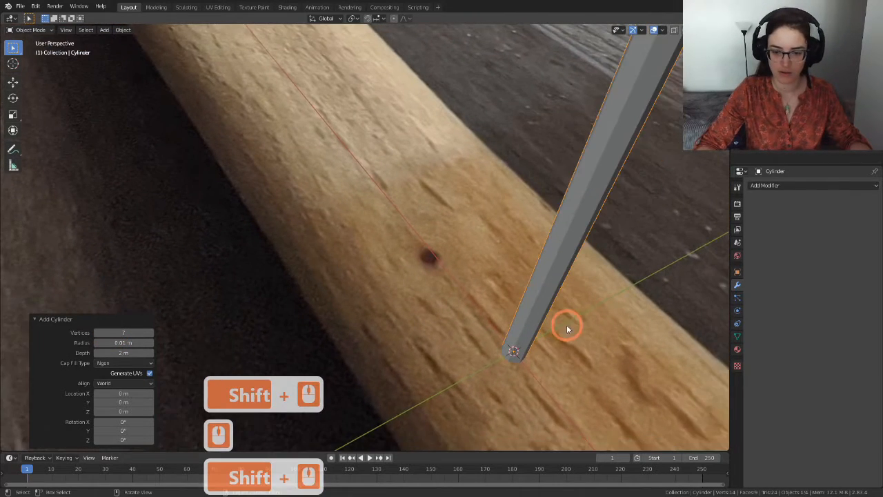
{"action": "scroll", "coordinate": [505, 317], "scroll_direction": "down", "scroll_amount": 4}
{"action": "middle_click_drag", "start_coordinate": [574, 356], "coordinate": [476, 290], "text": "shift"}
{"action": "scroll", "coordinate": [414, 276], "scroll_direction": "up", "scroll_amount": 14}
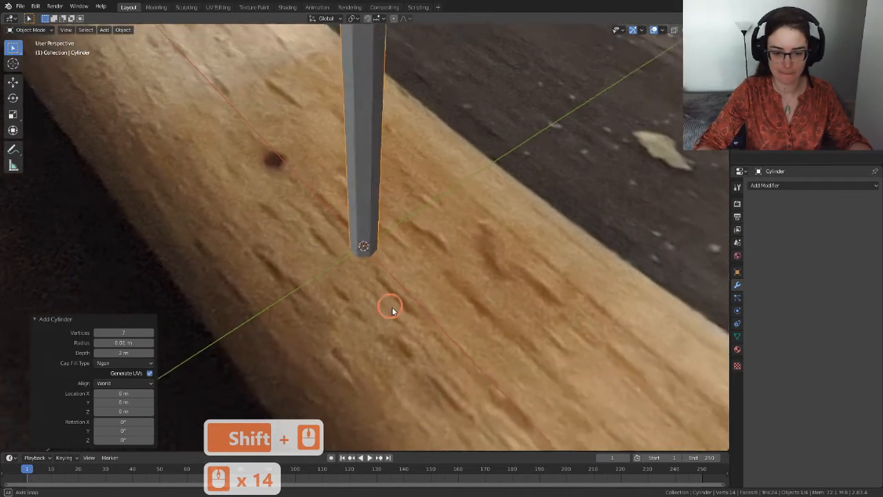
{"action": "middle_click_drag", "start_coordinate": [392, 311], "coordinate": [275, 257]}
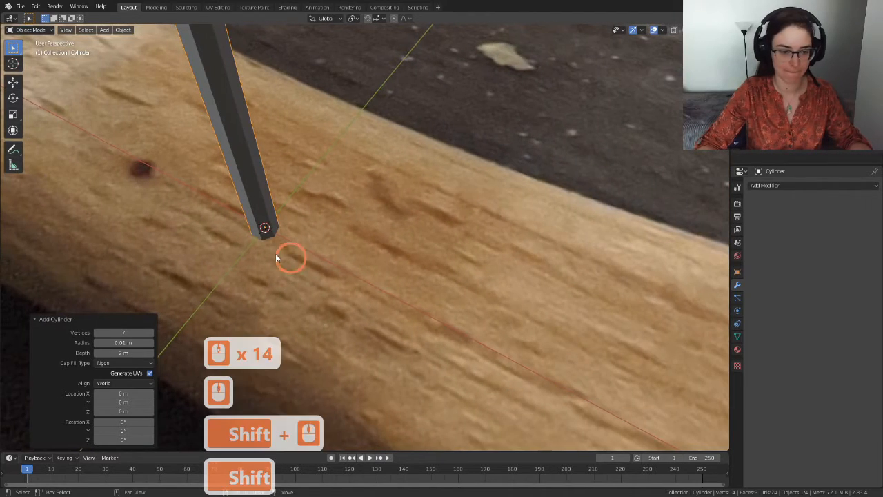
{"action": "scroll", "coordinate": [270, 252], "scroll_direction": "down", "scroll_amount": 7}
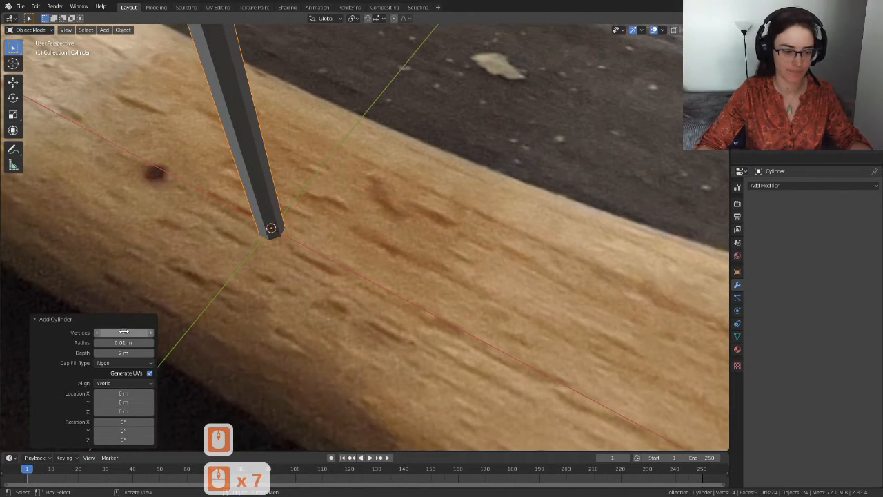
Raise the cylinder's vertex count to 9 and check the shape of its cap from above.
{"action": "scroll", "coordinate": [127, 332], "scroll_direction": "up", "scroll_amount": 2, "text": "ctrl"}
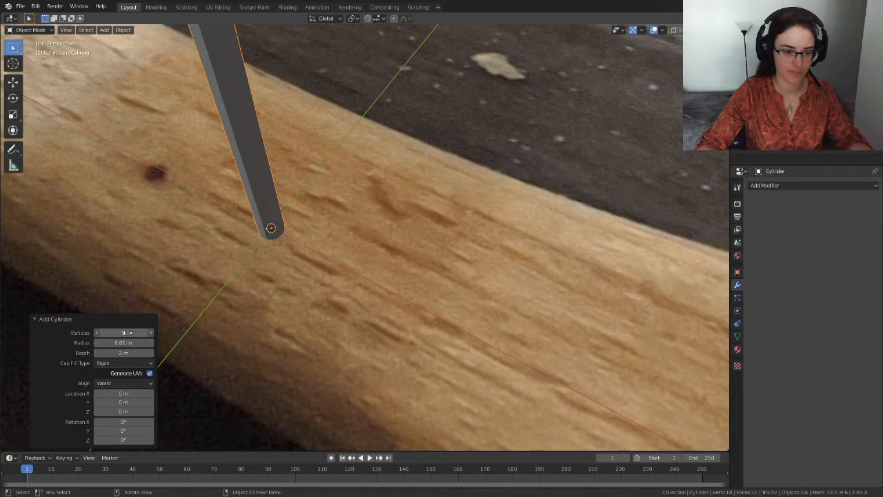
{"action": "left_click", "coordinate": [127, 332]}
{"action": "scroll", "coordinate": [312, 303], "scroll_direction": "down", "scroll_amount": 3}
{"action": "middle_click_drag", "start_coordinate": [300, 293], "coordinate": [410, 279], "text": "shift"}
{"action": "middle_click", "coordinate": [310, 208]}
{"action": "scroll", "coordinate": [310, 208], "scroll_direction": "down", "scroll_amount": 20}
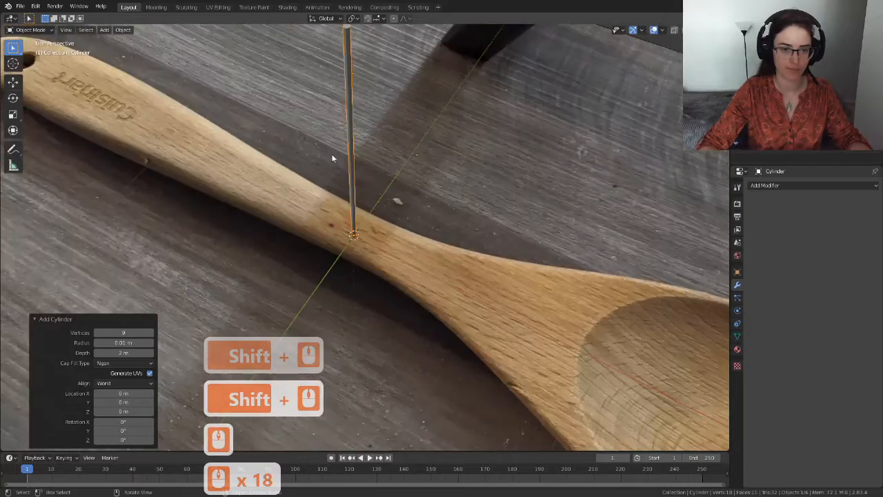
{"action": "scroll", "coordinate": [352, 113], "scroll_direction": "up", "scroll_amount": 4}
{"action": "scroll", "coordinate": [352, 113], "scroll_direction": "up", "scroll_amount": 2}
{"action": "middle_click_drag", "start_coordinate": [355, 111], "coordinate": [359, 269], "text": "shift"}
{"action": "middle_click_drag", "start_coordinate": [350, 158], "coordinate": [409, 236]}
{"action": "scroll", "coordinate": [379, 251], "scroll_direction": "up", "scroll_amount": 3}
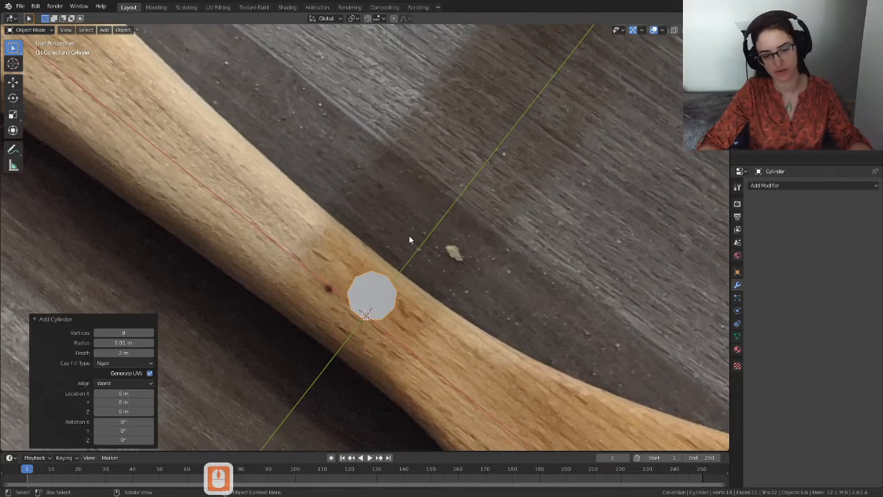
Set the cylinder's vertex count to 8 to give it an even-sided octagonal profile.
{"action": "left_click", "coordinate": [97, 334]}
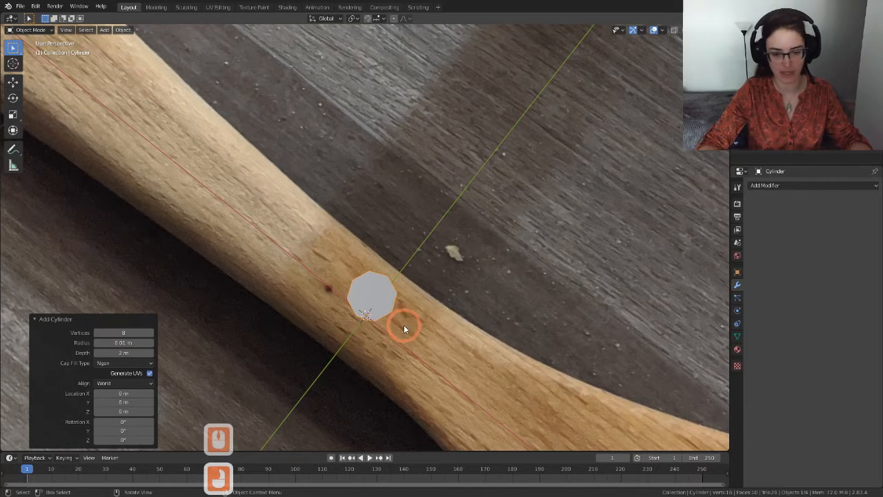
{"action": "middle_click_drag", "start_coordinate": [401, 336], "coordinate": [410, 336]}
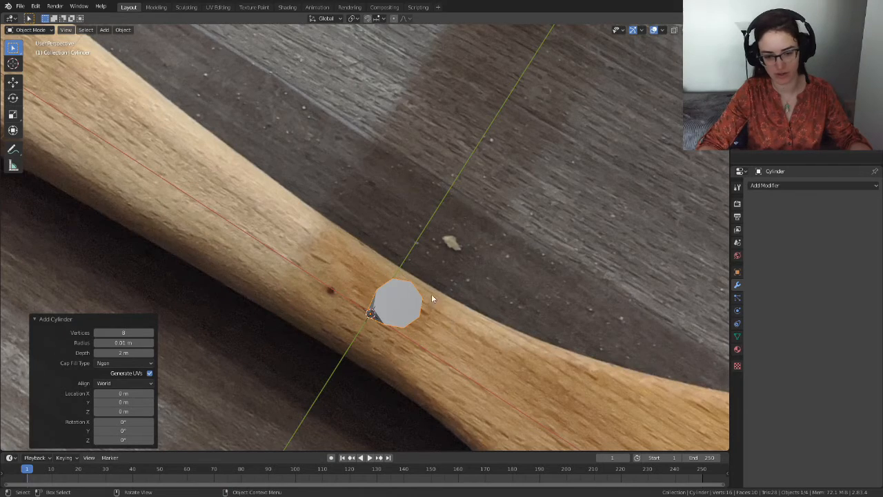
{"action": "scroll", "coordinate": [431, 294], "scroll_direction": "down", "scroll_amount": 15}
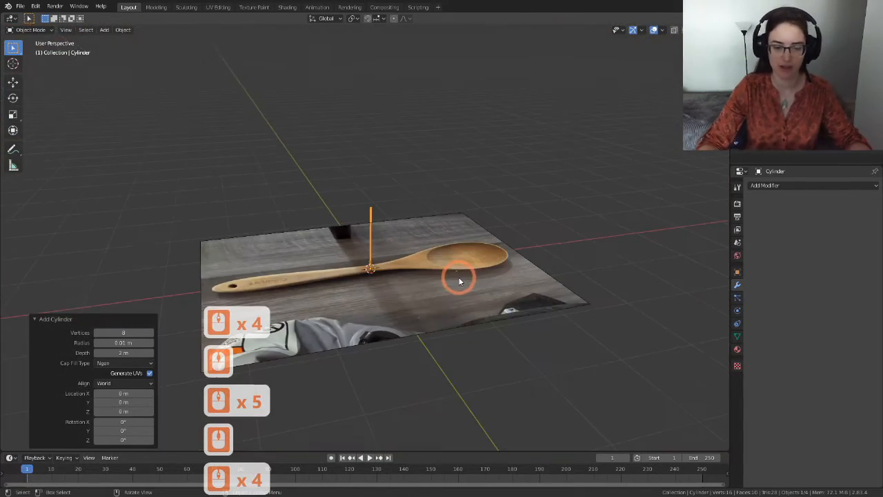
{"action": "middle_click_drag", "start_coordinate": [459, 279], "coordinate": [437, 256]}
{"action": "scroll", "coordinate": [448, 263], "scroll_direction": "up", "scroll_amount": 4}
{"action": "scroll", "coordinate": [466, 285], "scroll_direction": "up", "scroll_amount": 3}
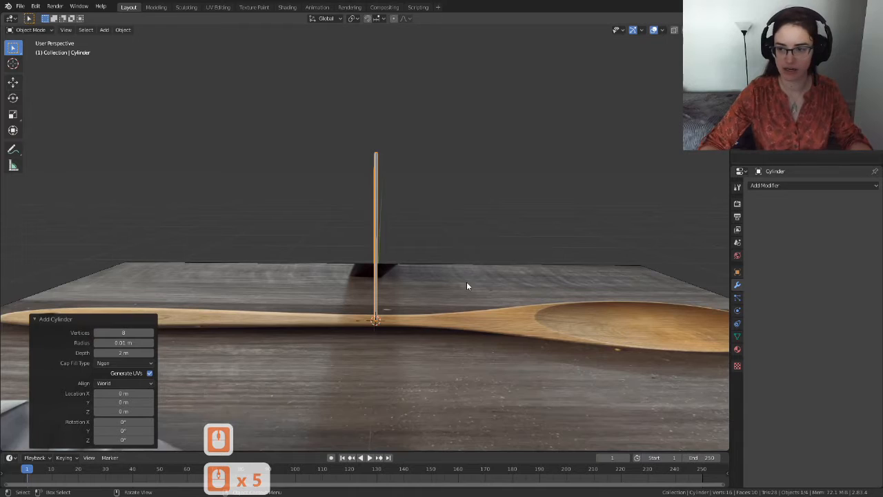
{"action": "middle_click_drag", "start_coordinate": [467, 282], "coordinate": [462, 252], "text": "shift"}
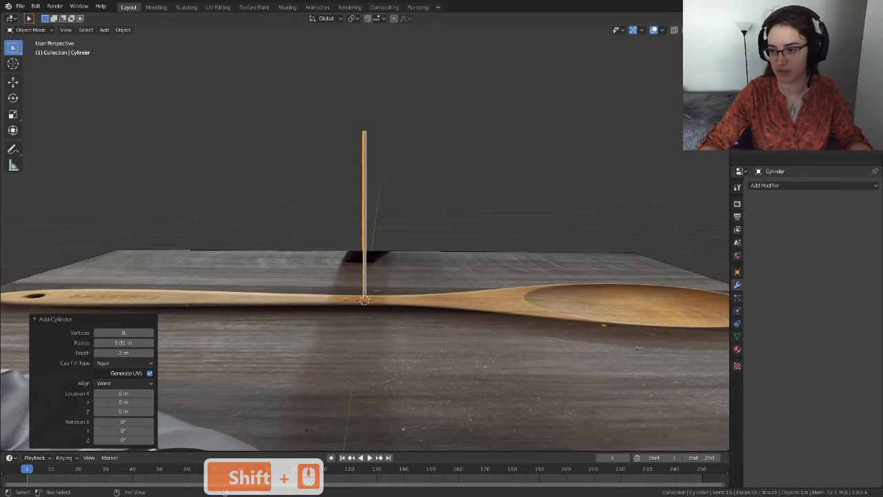
Rename the cylinder object as Spoon.
{"action": "double_click", "coordinate": [365, 214]}
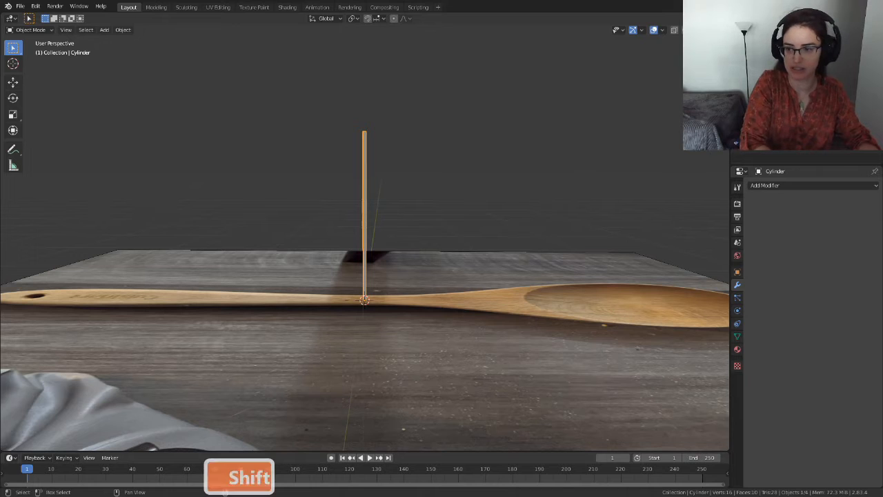
{"action": "type", "text": "Spoon"}
{"action": "key", "text": "Return"}
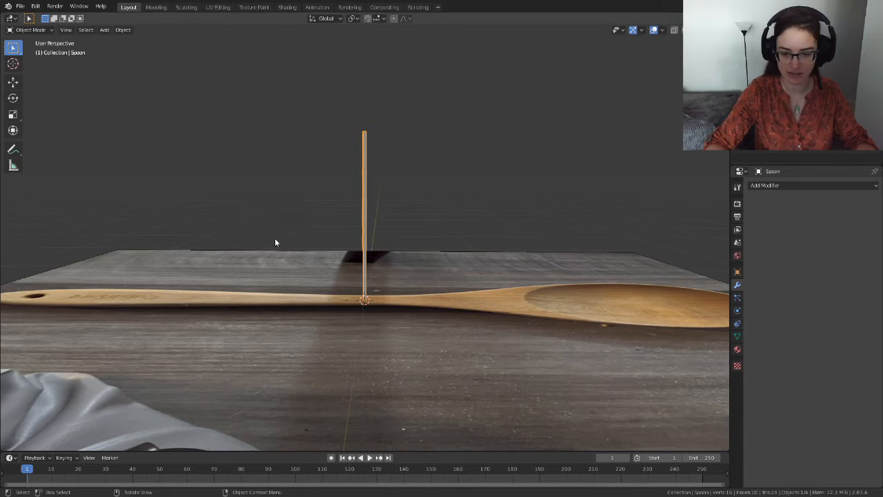
Rotate the Spoon cylinder 90 degrees about the global Y axis so it lies along the handle in the image.
{"action": "scroll", "coordinate": [410, 256], "scroll_direction": "down", "scroll_amount": 4}
{"action": "middle_click_drag", "start_coordinate": [410, 256], "coordinate": [423, 277]}
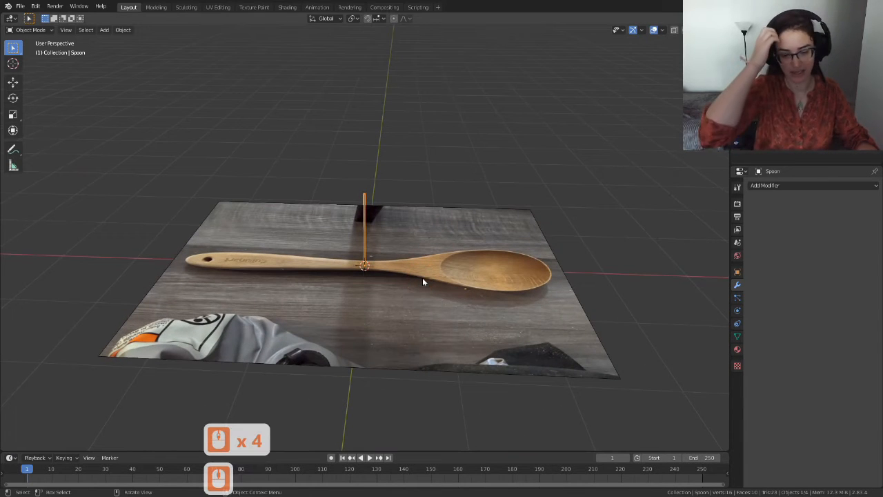
{"action": "key", "text": "r"}
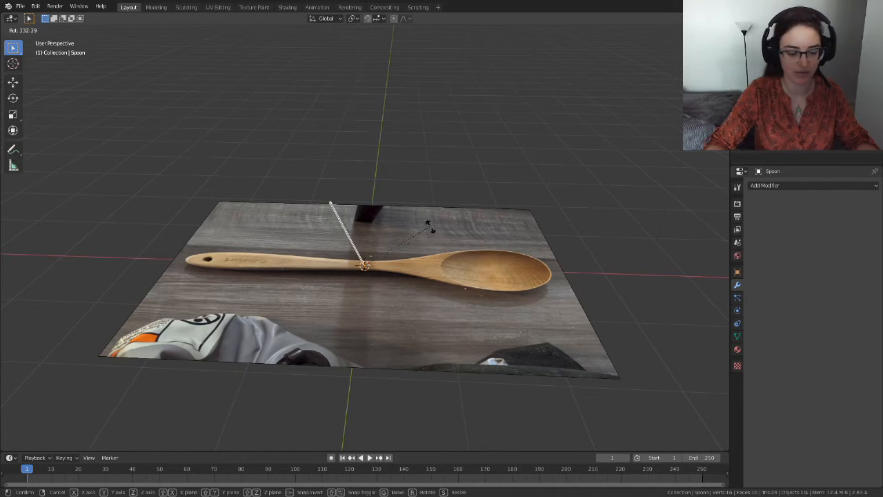
{"action": "key", "text": "y"}
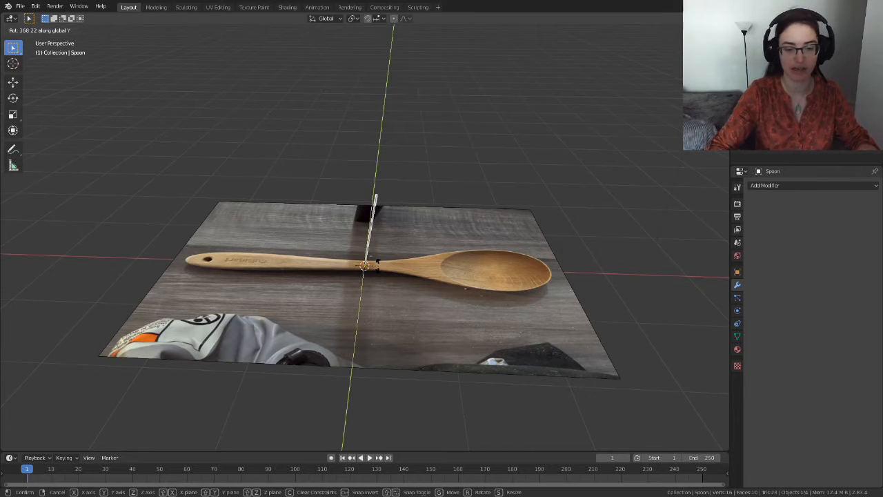
{"action": "type", "text": "90"}
{"action": "key", "text": "Return"}
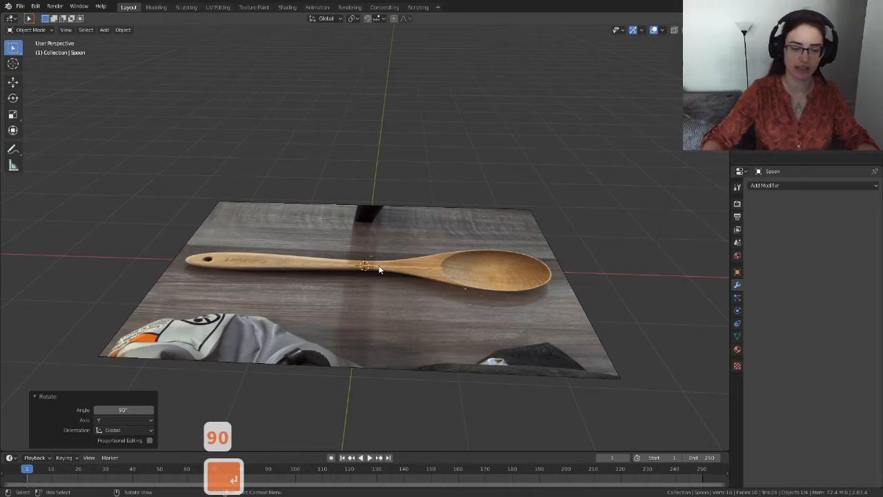
{"action": "scroll", "coordinate": [379, 269], "scroll_direction": "up", "scroll_amount": 8}
{"action": "middle_click_drag", "start_coordinate": [428, 274], "coordinate": [430, 166], "text": "shift"}
{"action": "scroll", "coordinate": [437, 222], "scroll_direction": "down", "scroll_amount": 3}
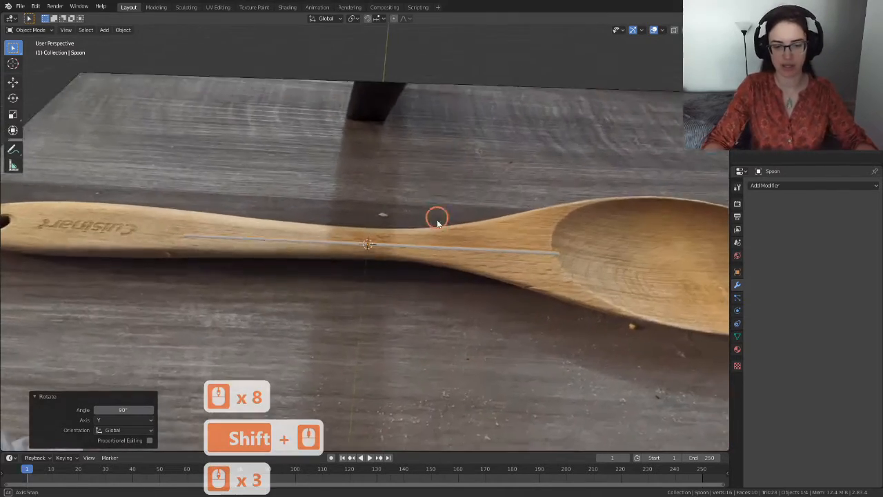
Compare the Spoon cylinder's length and thickness with the spoon in the reference image.
{"action": "middle_click", "coordinate": [438, 223]}
{"action": "scroll", "coordinate": [438, 222], "scroll_direction": "down", "scroll_amount": 5}
{"action": "scroll", "coordinate": [445, 238], "scroll_direction": "up", "scroll_amount": 4}
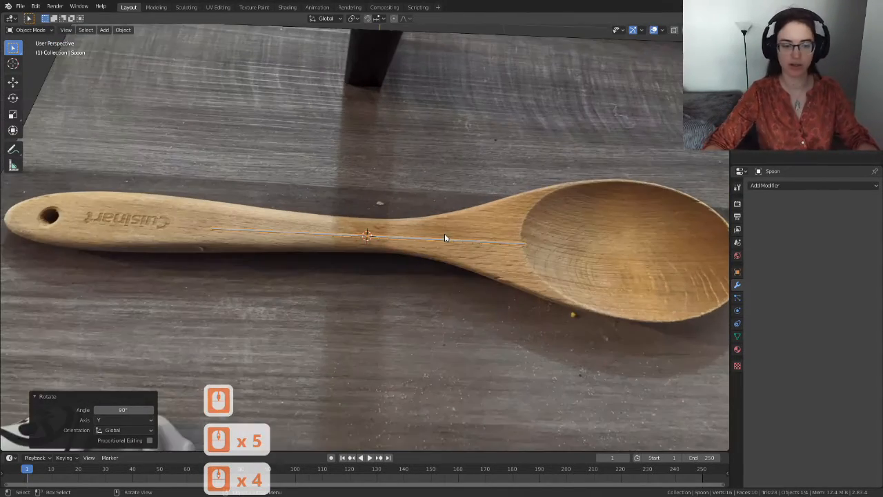
{"action": "middle_click_drag", "start_coordinate": [452, 259], "coordinate": [437, 213], "text": "shift"}
{"action": "scroll", "coordinate": [437, 213], "scroll_direction": "down", "scroll_amount": 4}
{"action": "scroll", "coordinate": [434, 215], "scroll_direction": "up", "scroll_amount": 6}
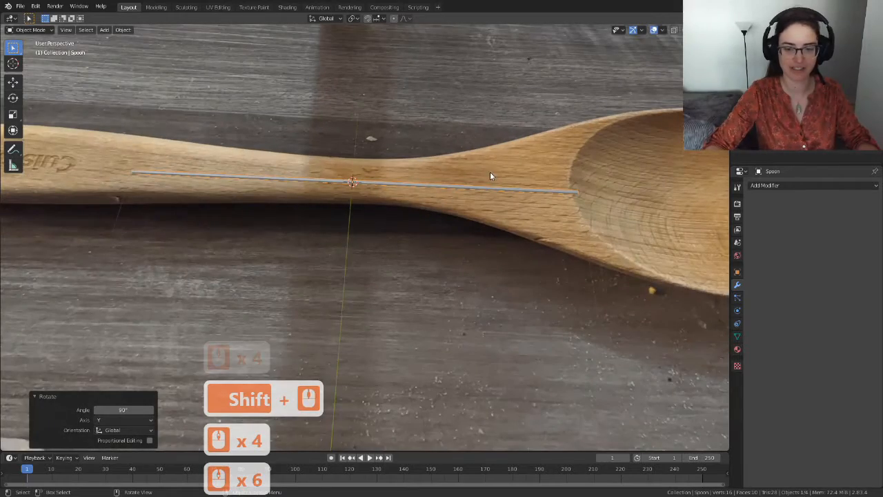
{"action": "scroll", "coordinate": [442, 161], "scroll_direction": "down", "scroll_amount": 7}
Select the spoon reference image and scale it down uniformly to about 0.205 relative to the cylinder.
{"action": "left_click", "coordinate": [452, 154]}
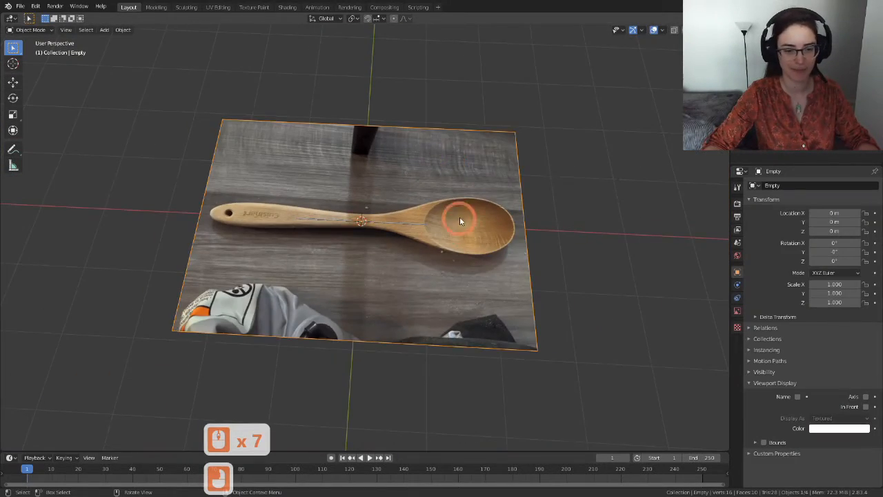
{"action": "scroll", "coordinate": [456, 207], "scroll_direction": "up", "scroll_amount": 4}
{"action": "middle_click_drag", "start_coordinate": [454, 199], "coordinate": [438, 197], "text": "shift"}
{"action": "scroll", "coordinate": [420, 253], "scroll_direction": "up", "scroll_amount": 9}
{"action": "middle_click_drag", "start_coordinate": [420, 253], "coordinate": [395, 172], "text": "shift"}
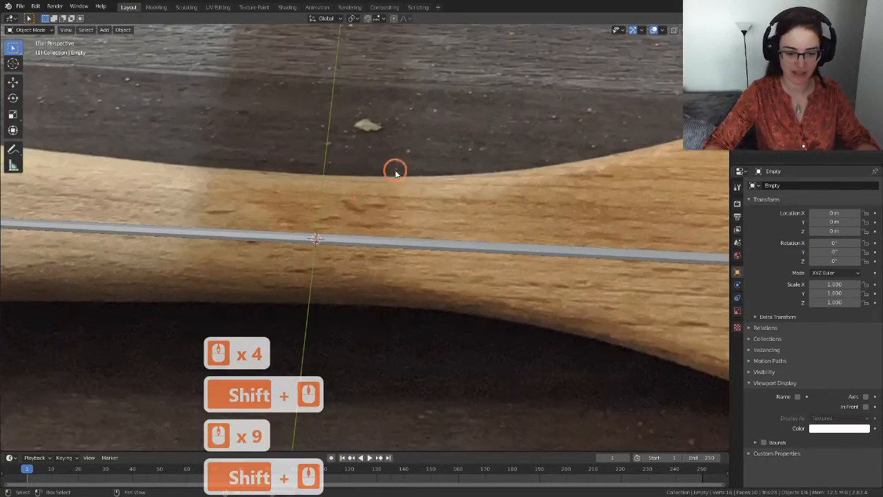
{"action": "scroll", "coordinate": [316, 250], "scroll_direction": "up", "scroll_amount": 4}
{"action": "middle_click_drag", "start_coordinate": [317, 239], "coordinate": [285, 238], "text": "shift"}
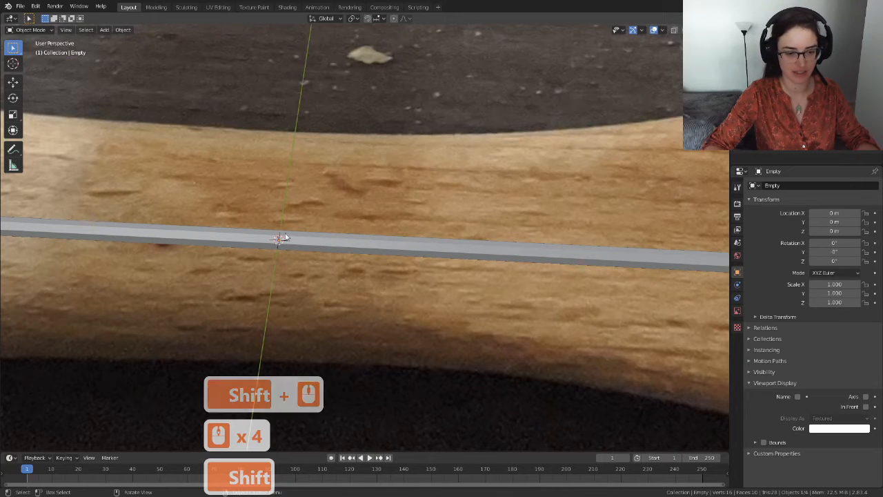
{"action": "middle_click_drag", "start_coordinate": [413, 234], "coordinate": [402, 224]}
{"action": "scroll", "coordinate": [402, 225], "scroll_direction": "down", "scroll_amount": 5}
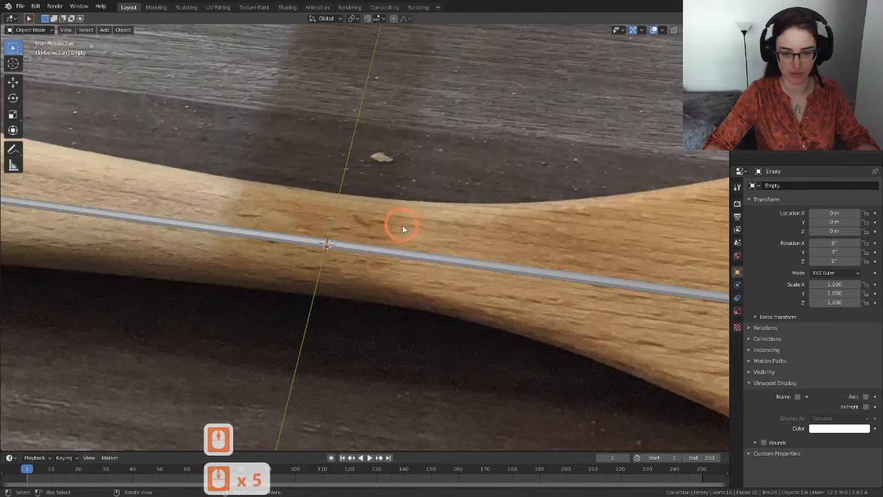
{"action": "scroll", "coordinate": [388, 198], "scroll_direction": "down", "scroll_amount": 5}
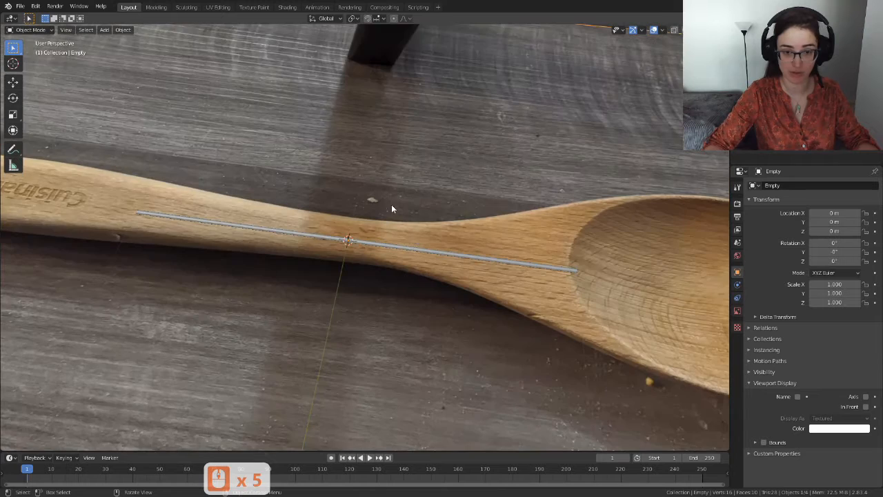
{"action": "middle_click_drag", "start_coordinate": [388, 199], "coordinate": [426, 237]}
{"action": "scroll", "coordinate": [425, 236], "scroll_direction": "down", "scroll_amount": 9}
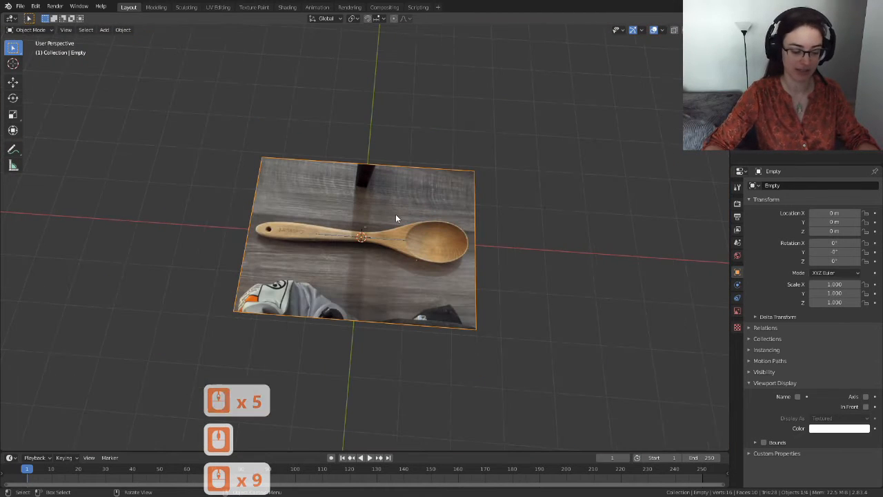
{"action": "key", "text": "s"}
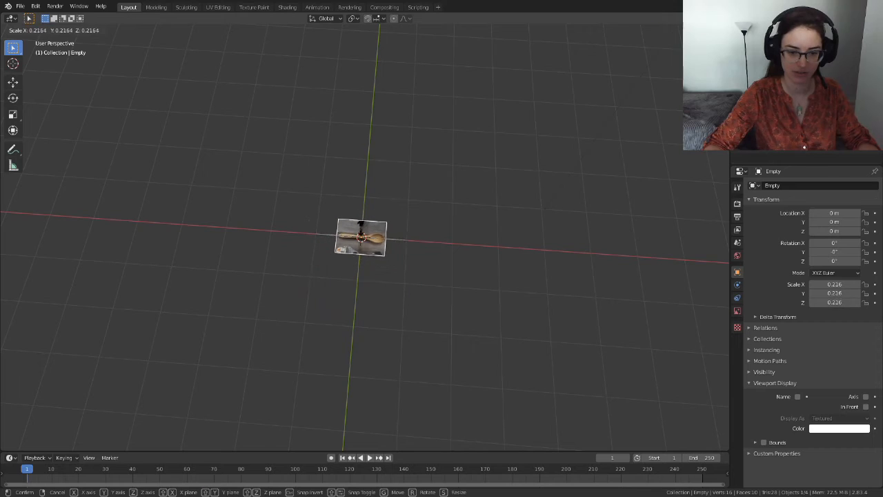
{"action": "left_click", "coordinate": [362, 236]}
{"action": "scroll", "coordinate": [367, 227], "scroll_direction": "up", "scroll_amount": 16}
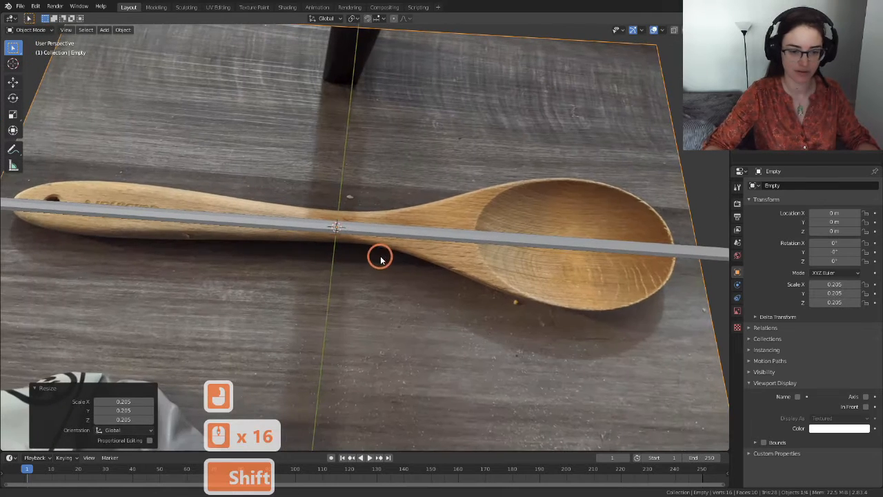
Scale the reference image down further by about 0.45, to a scale of about 0.092.
{"action": "middle_click_drag", "start_coordinate": [381, 252], "coordinate": [378, 231], "text": "shift"}
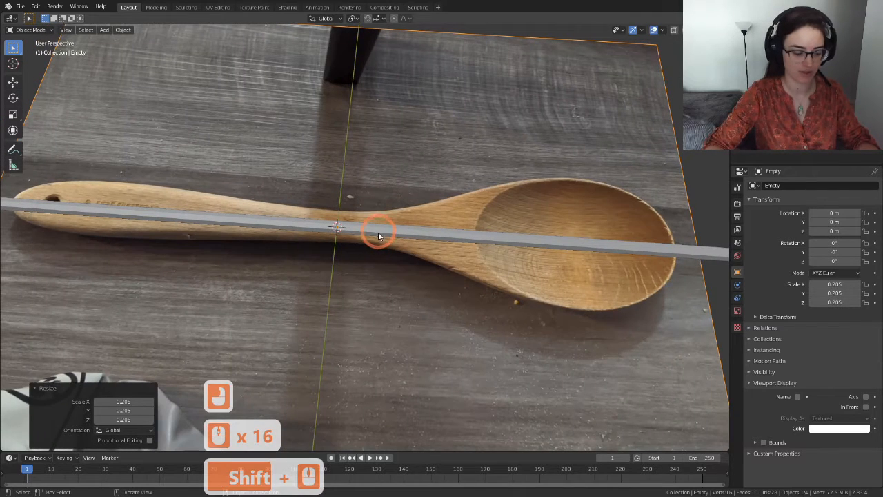
{"action": "key", "text": "s"}
{"action": "left_click", "coordinate": [351, 243]}
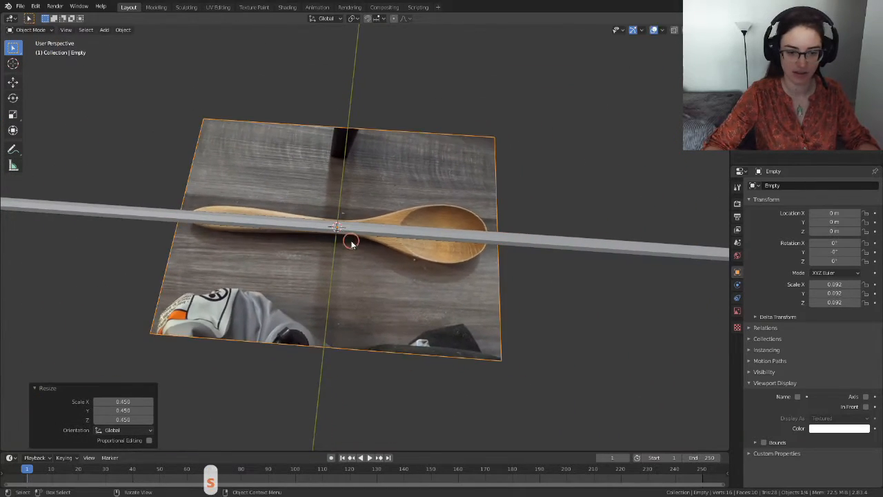
Select the Spoon cylinder and turn on X-ray display so the reference image shows through it.
{"action": "scroll", "coordinate": [404, 207], "scroll_direction": "up", "scroll_amount": 7}
{"action": "mouse_move", "coordinate": [404, 213]}
{"action": "middle_mouse_down", "text": "shift"}
{"action": "mouse_move", "coordinate": [396, 245]}
{"action": "mouse_move", "coordinate": [415, 201]}
{"action": "middle_mouse_up", "text": "shift"}
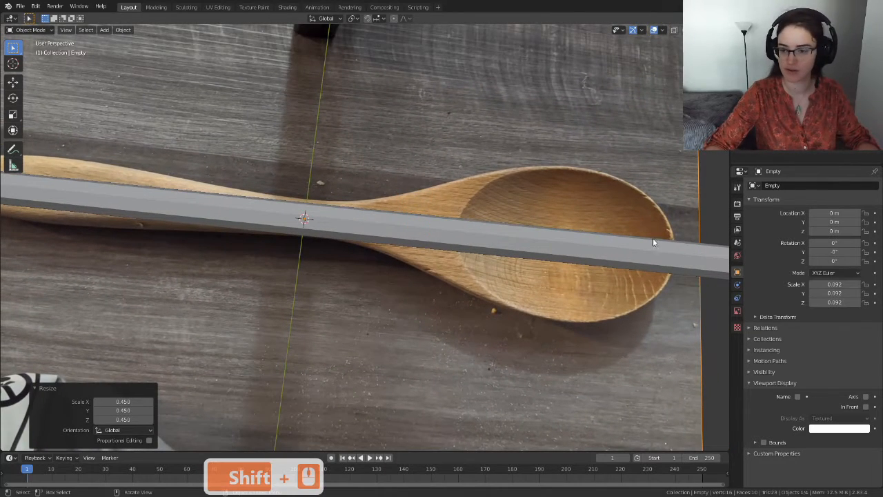
{"action": "left_click", "coordinate": [716, 261]}
{"action": "left_click", "coordinate": [673, 31]}
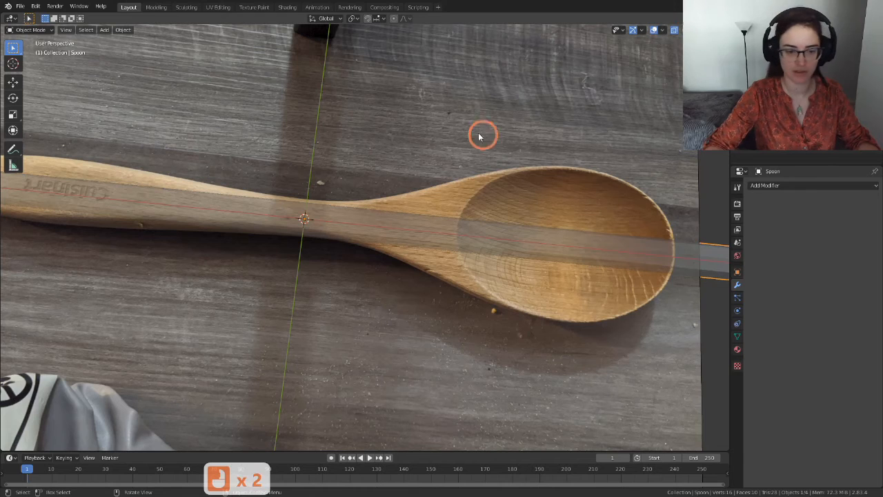
Reselect the reference image and scale it by about 0.843 so the handle's neck matches the cylinder's width.
{"action": "left_click", "coordinate": [462, 136]}
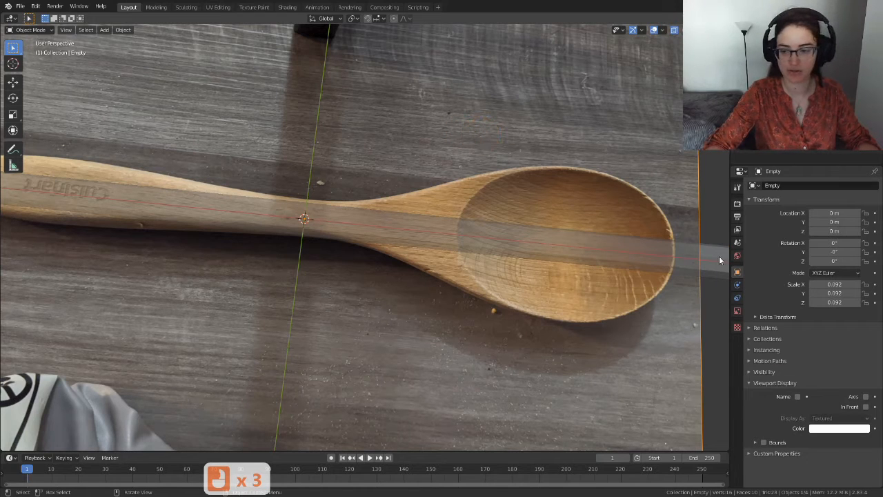
{"action": "left_click", "coordinate": [718, 257]}
{"action": "left_click", "coordinate": [438, 223]}
{"action": "left_click", "coordinate": [457, 159]}
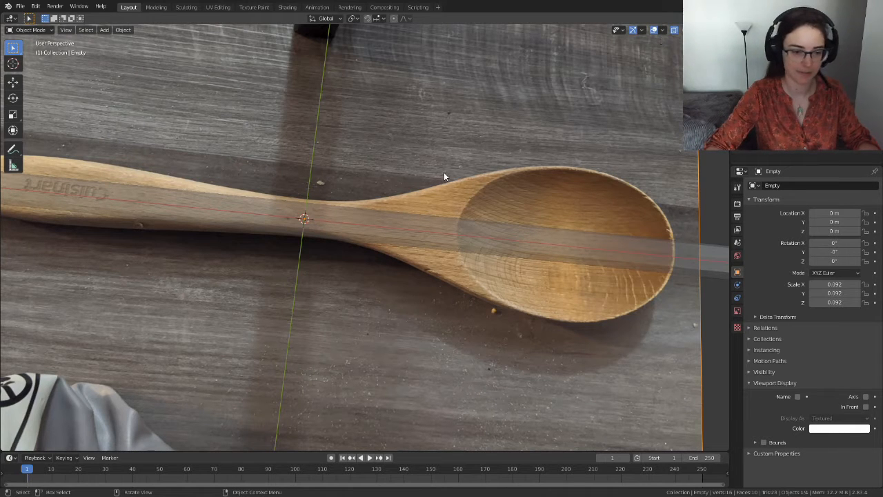
{"action": "key", "text": "s"}
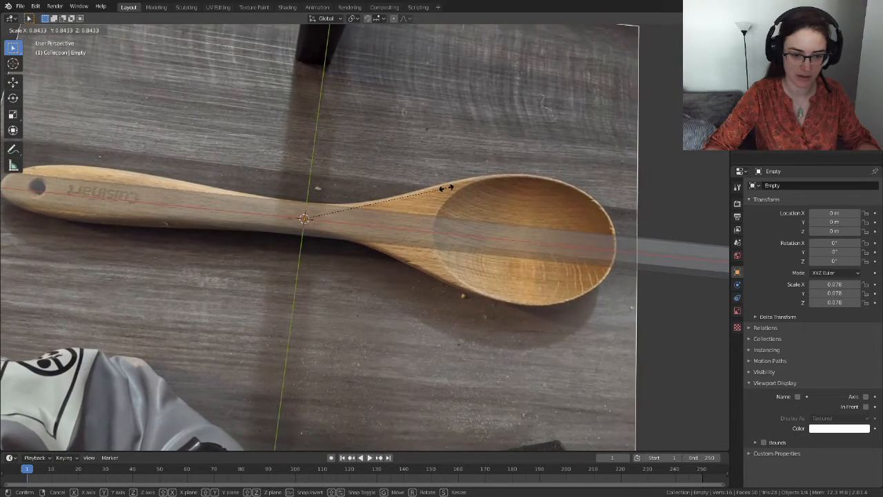
{"action": "left_click", "coordinate": [446, 187]}
Switch to the top orthographic view and examine how the handle's neck lines up with the cylinder.
{"action": "scroll", "coordinate": [445, 339], "scroll_direction": "down", "scroll_amount": 4}
{"action": "middle_click_drag", "start_coordinate": [445, 337], "coordinate": [449, 283]}
{"action": "scroll", "coordinate": [473, 335], "scroll_direction": "down", "scroll_amount": 2}
{"action": "middle_click_drag", "start_coordinate": [501, 269], "coordinate": [504, 326], "text": "shift"}
{"action": "scroll", "coordinate": [555, 304], "scroll_direction": "up", "scroll_amount": 7}
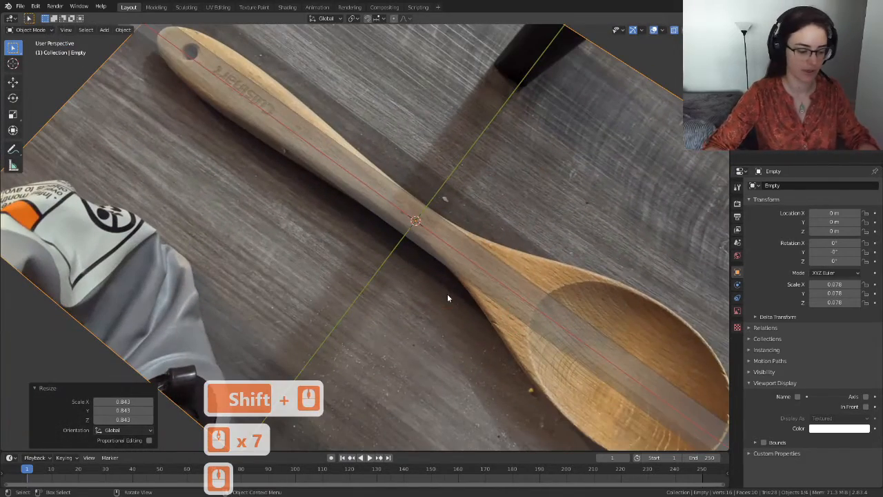
{"action": "key", "text": "grave"}
{"action": "left_click", "coordinate": [448, 243]}
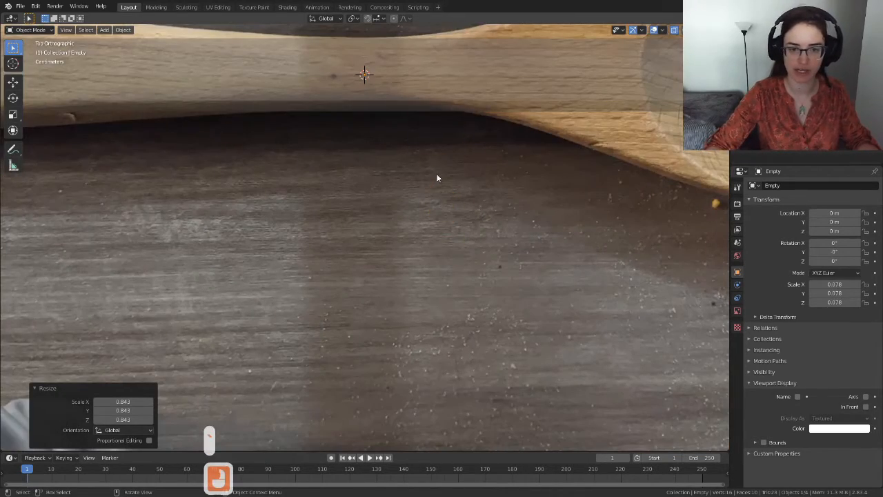
{"action": "middle_click_drag", "start_coordinate": [424, 170], "coordinate": [426, 223], "text": "shift"}
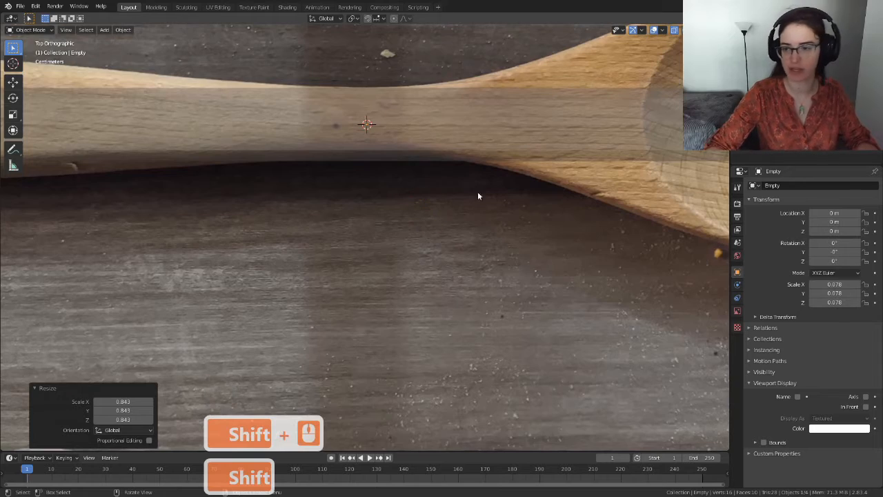
{"action": "scroll", "coordinate": [463, 232], "scroll_direction": "down", "scroll_amount": 5}
{"action": "scroll", "coordinate": [464, 231], "scroll_direction": "up", "scroll_amount": 7}
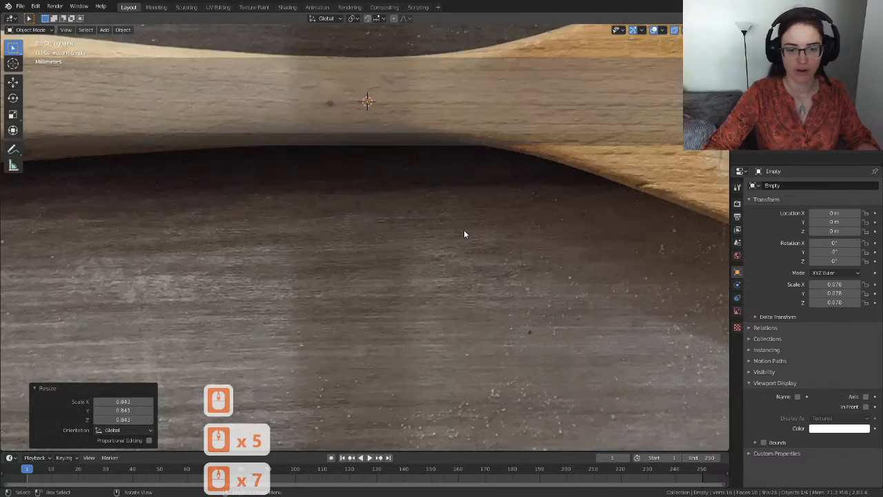
{"action": "scroll", "coordinate": [439, 209], "scroll_direction": "down", "scroll_amount": 7}
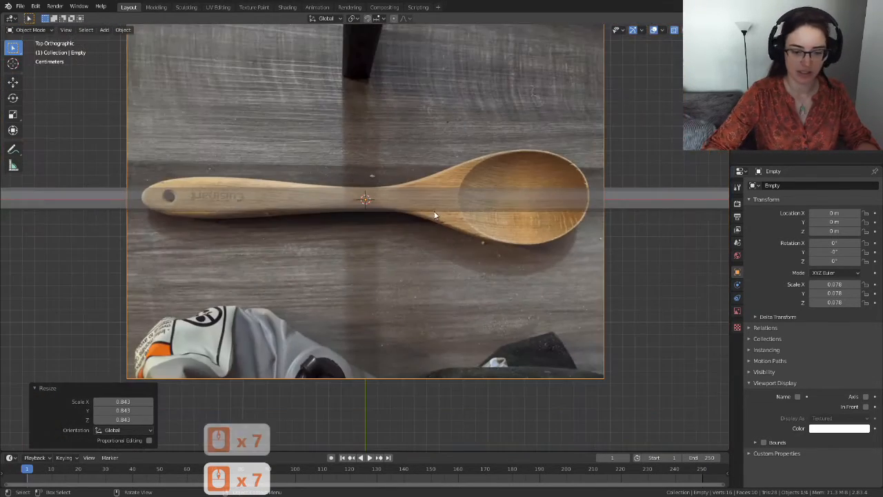
{"action": "scroll", "coordinate": [382, 230], "scroll_direction": "up", "scroll_amount": 8}
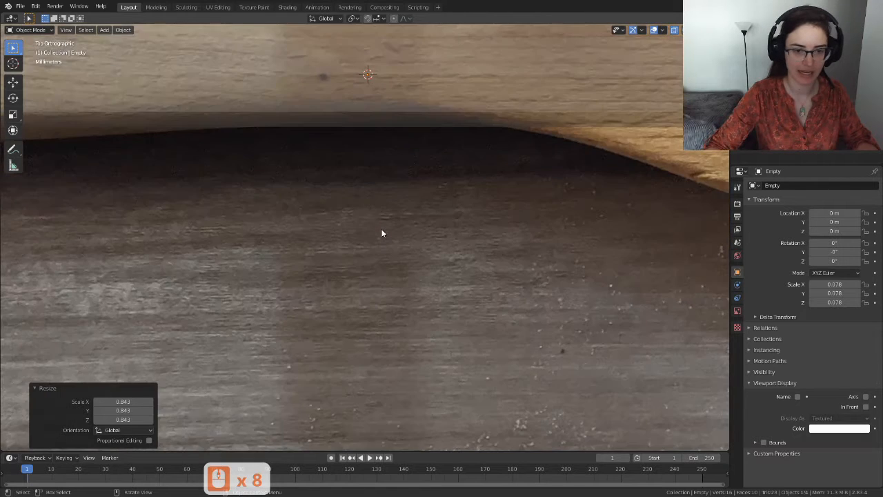
{"action": "scroll", "coordinate": [381, 233], "scroll_direction": "down", "scroll_amount": 2}
Move the reference image about -0.000754 m along the global Y axis to centre the neck on the cylinder.
{"action": "key", "text": "g"}
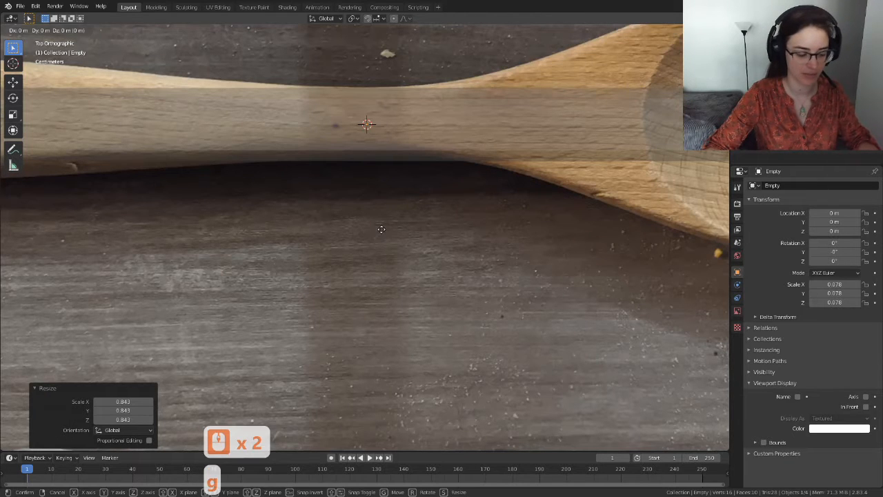
{"action": "key", "text": "y"}
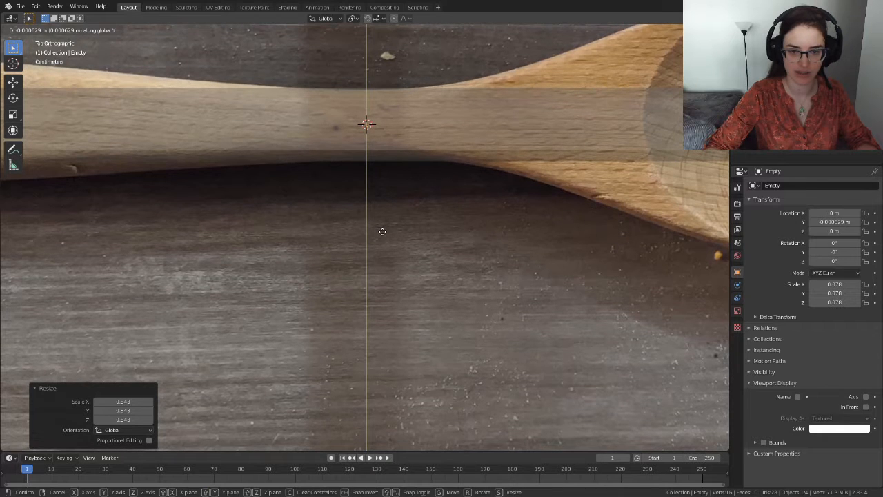
{"action": "left_click", "coordinate": [382, 231]}
Select the Spoon cylinder and compare its length with the whole spoon in the reference image.
{"action": "scroll", "coordinate": [395, 246], "scroll_direction": "down", "scroll_amount": 5}
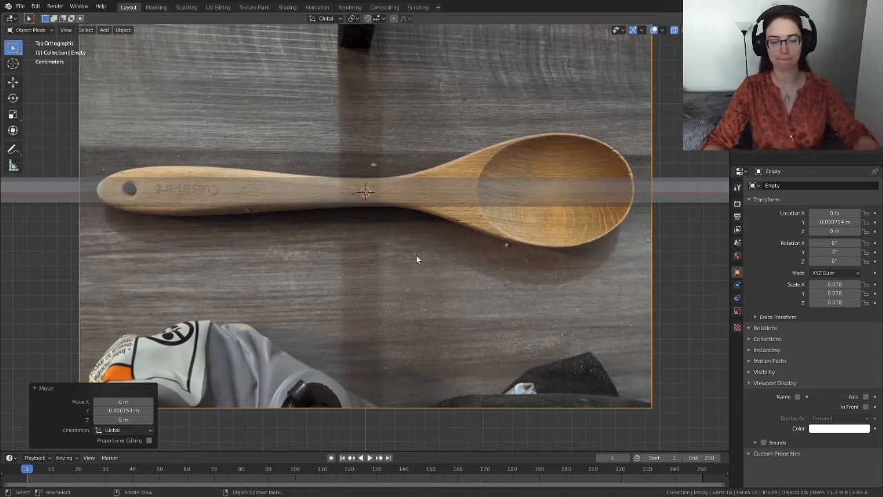
{"action": "scroll", "coordinate": [414, 257], "scroll_direction": "down", "scroll_amount": 7}
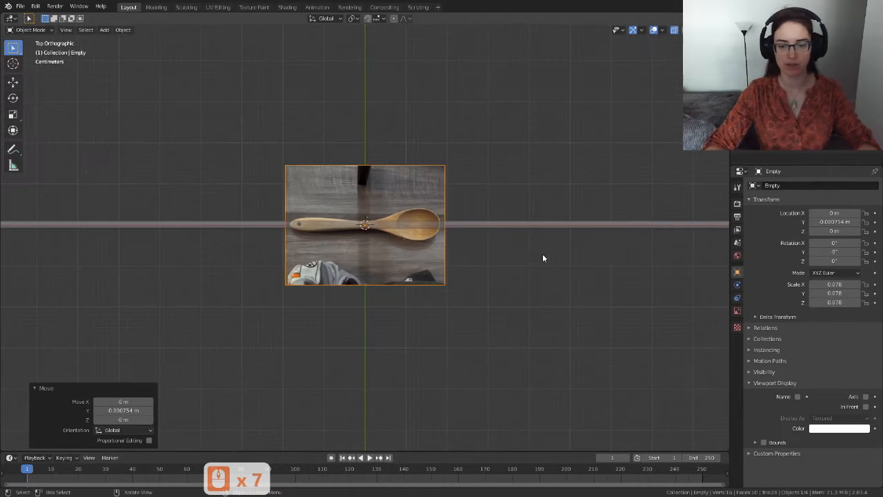
{"action": "scroll", "coordinate": [478, 239], "scroll_direction": "down", "scroll_amount": 4}
{"action": "scroll", "coordinate": [273, 236], "scroll_direction": "up", "scroll_amount": 5}
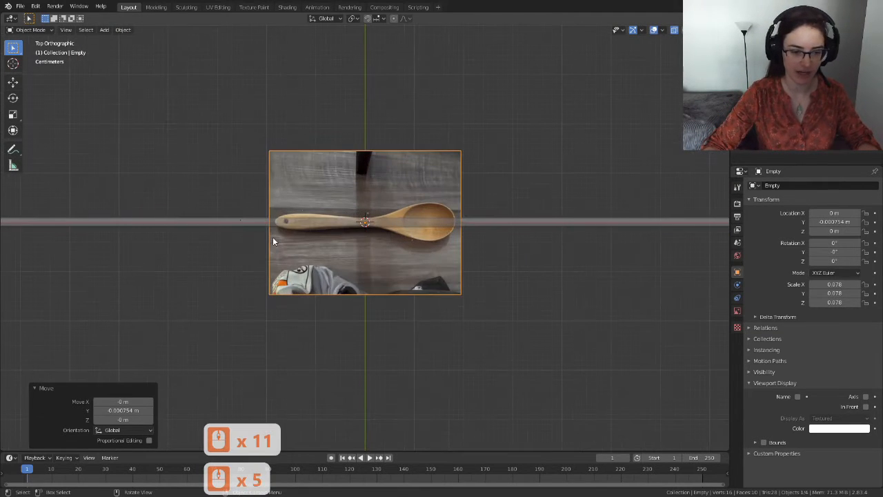
{"action": "left_click", "coordinate": [240, 218]}
{"action": "scroll", "coordinate": [481, 273], "scroll_direction": "up", "scroll_amount": 3}
{"action": "scroll", "coordinate": [625, 241], "scroll_direction": "down", "scroll_amount": 2}
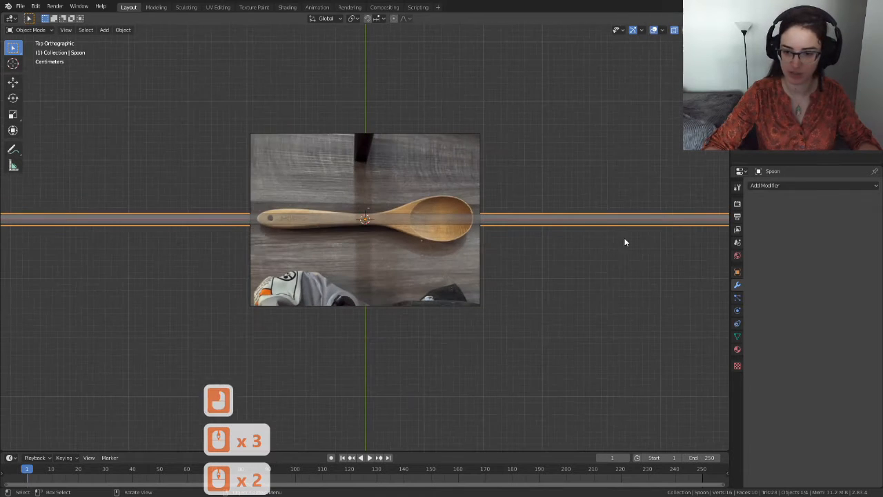
{"action": "scroll", "coordinate": [483, 249], "scroll_direction": "down", "scroll_amount": 2}
{"action": "scroll", "coordinate": [385, 215], "scroll_direction": "up", "scroll_amount": 7}
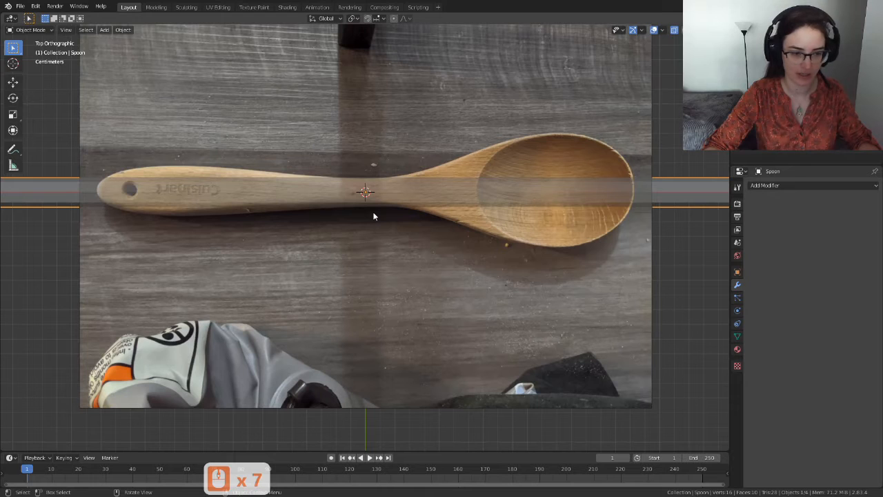
{"action": "key", "text": "s"}
{"action": "scroll", "coordinate": [373, 213], "scroll_direction": "down", "scroll_amount": 3}
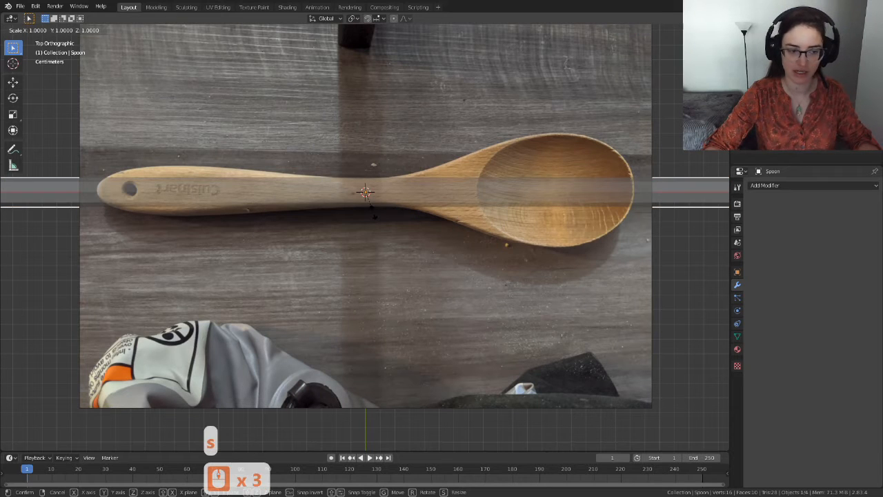
{"action": "scroll", "coordinate": [373, 213], "scroll_direction": "up", "scroll_amount": 2}
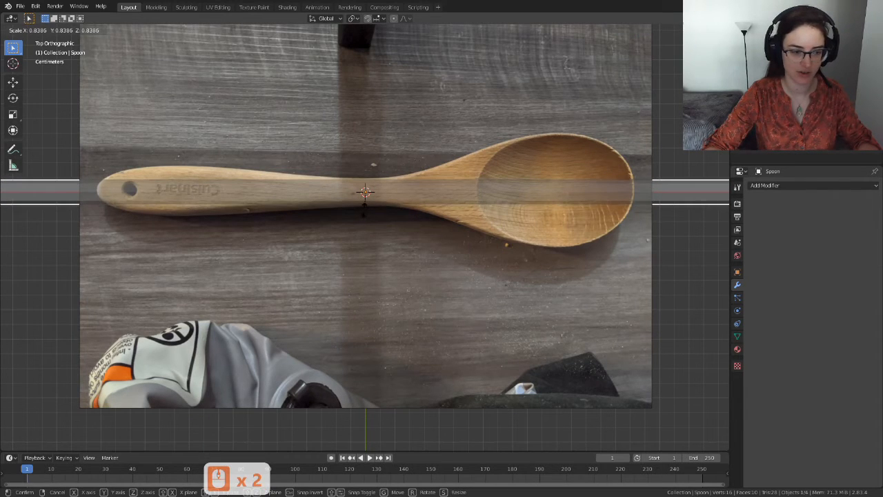
{"action": "key", "text": "x"}
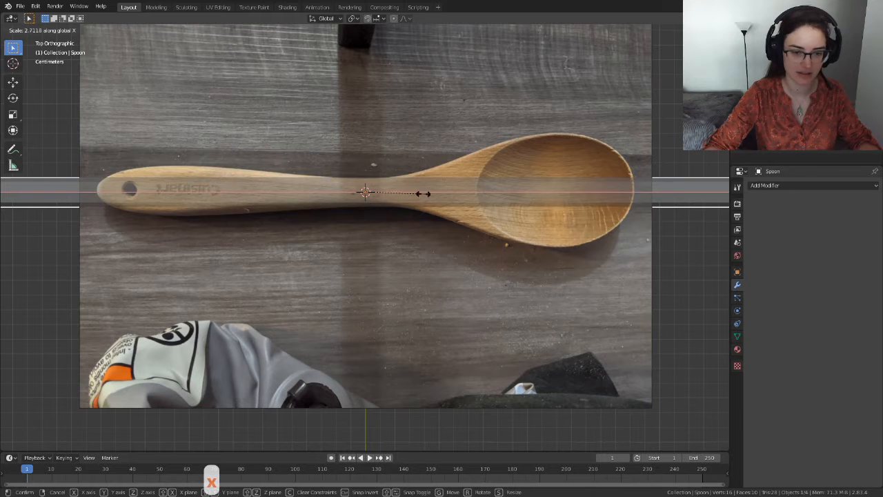
{"action": "key", "text": "Escape"}
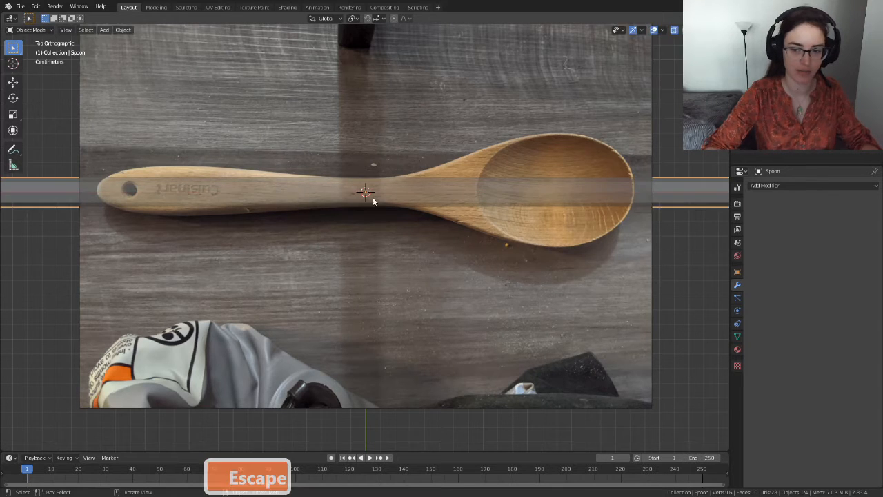
{"action": "scroll", "coordinate": [392, 207], "scroll_direction": "down", "scroll_amount": 10}
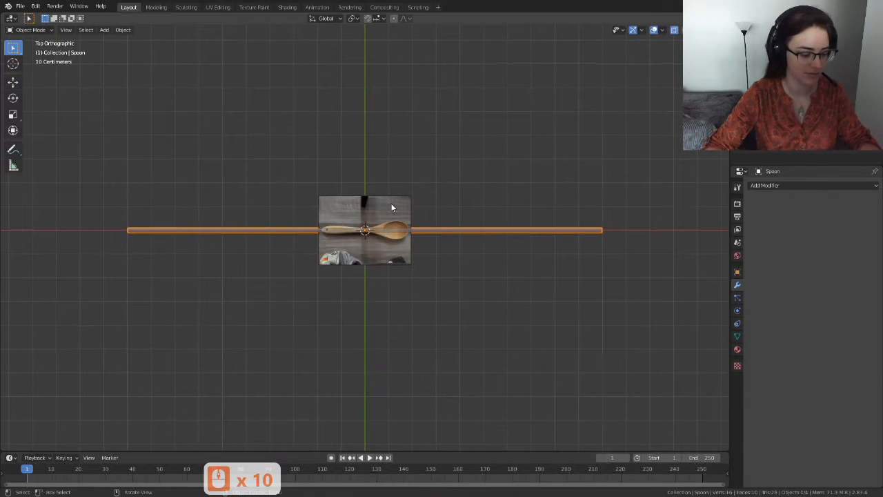
Scale the Spoon cylinder along the global X axis by about 0.188 to approximate the reference spoon's length.
{"action": "key", "text": "s"}
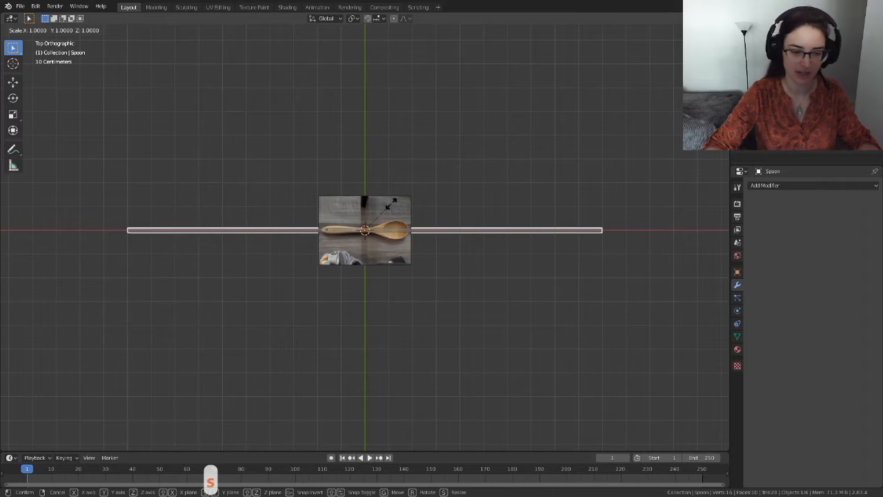
{"action": "key", "text": "x"}
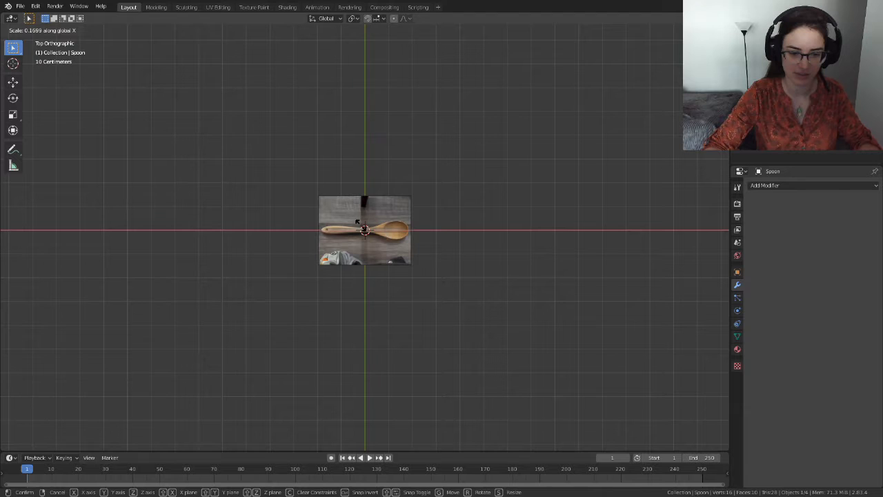
{"action": "left_click", "coordinate": [356, 223]}
Refine the cylinder's length by scaling it about 0.976 along the global X axis to fit the reference spoon's ends.
{"action": "scroll", "coordinate": [374, 224], "scroll_direction": "up", "scroll_amount": 9}
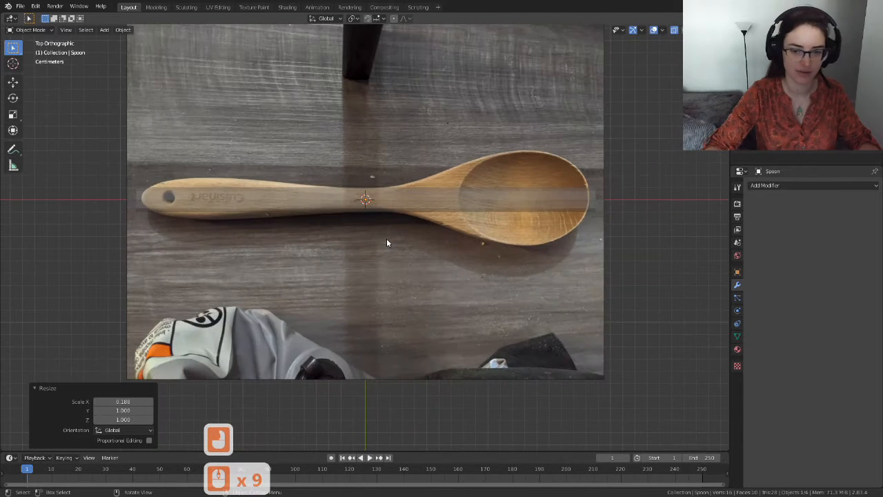
{"action": "scroll", "coordinate": [387, 242], "scroll_direction": "up", "scroll_amount": 2}
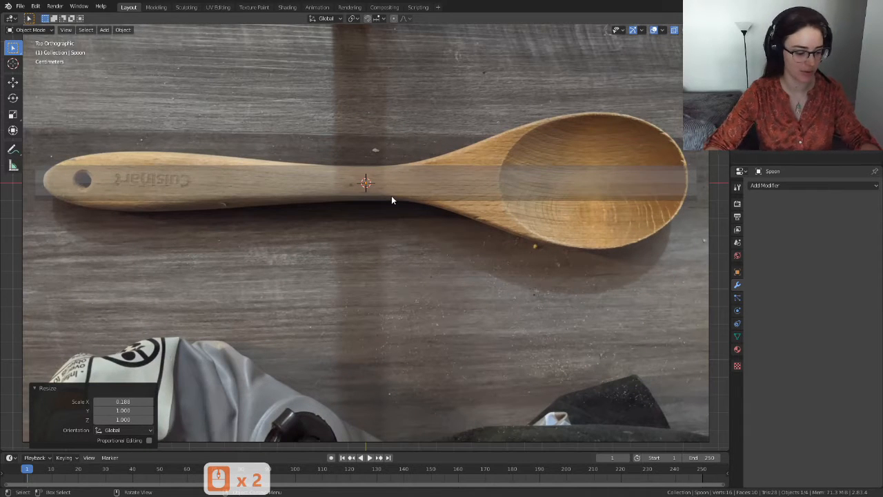
{"action": "key", "text": "s"}
{"action": "key", "text": "x"}
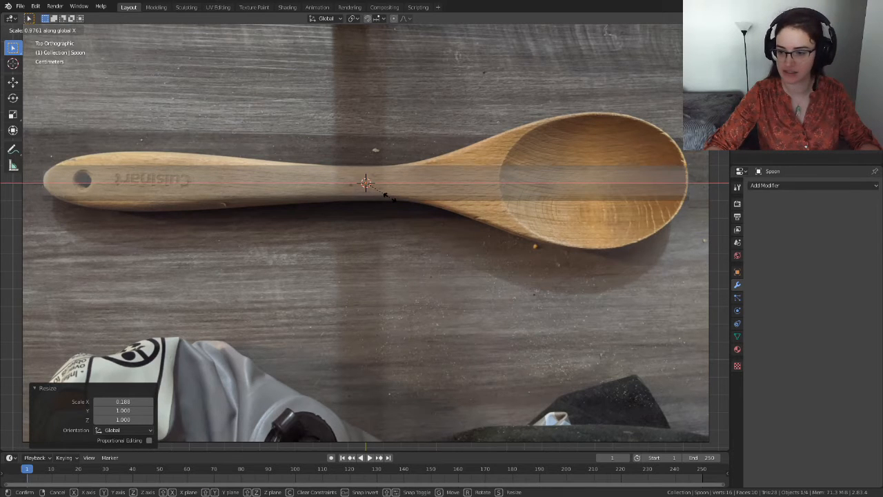
{"action": "left_click", "coordinate": [499, 186]}
Inspect the shortened cylinder against the reference spoon in perspective and return to the top orthographic view.
{"action": "scroll", "coordinate": [492, 248], "scroll_direction": "down", "scroll_amount": 3}
{"action": "middle_click_drag", "start_coordinate": [493, 249], "coordinate": [488, 297]}
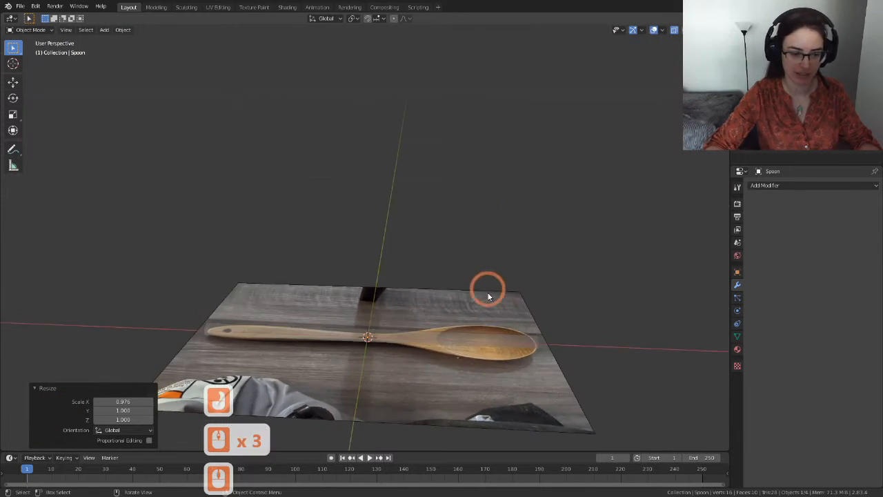
{"action": "scroll", "coordinate": [468, 237], "scroll_direction": "up", "scroll_amount": 4}
{"action": "scroll", "coordinate": [465, 232], "scroll_direction": "down", "scroll_amount": 3}
{"action": "middle_click_drag", "start_coordinate": [467, 237], "coordinate": [428, 223], "text": "shift"}
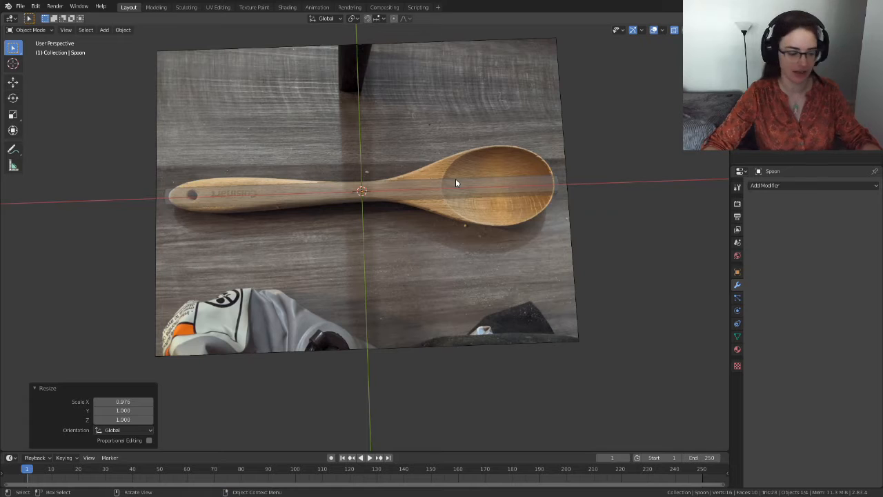
{"action": "key", "text": "grave"}
{"action": "left_click", "coordinate": [456, 126]}
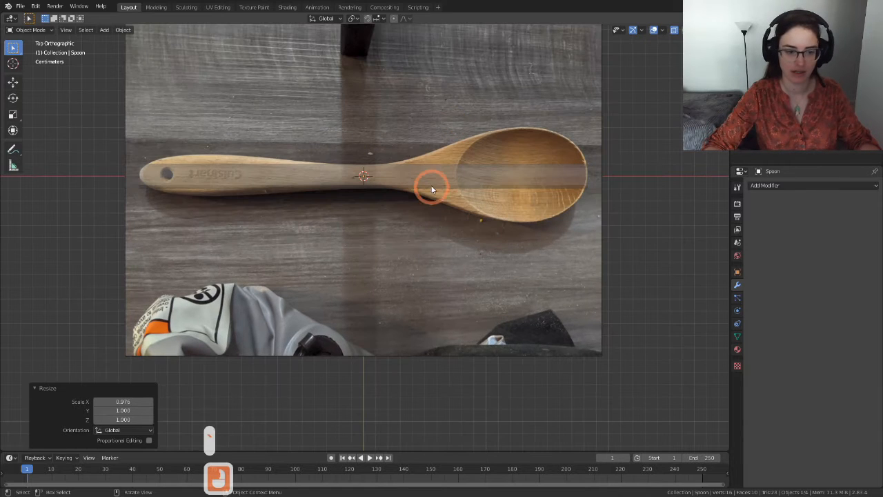
Reselect the Spoon cylinder instead of the reference image and enter Edit Mode.
{"action": "left_click", "coordinate": [422, 175]}
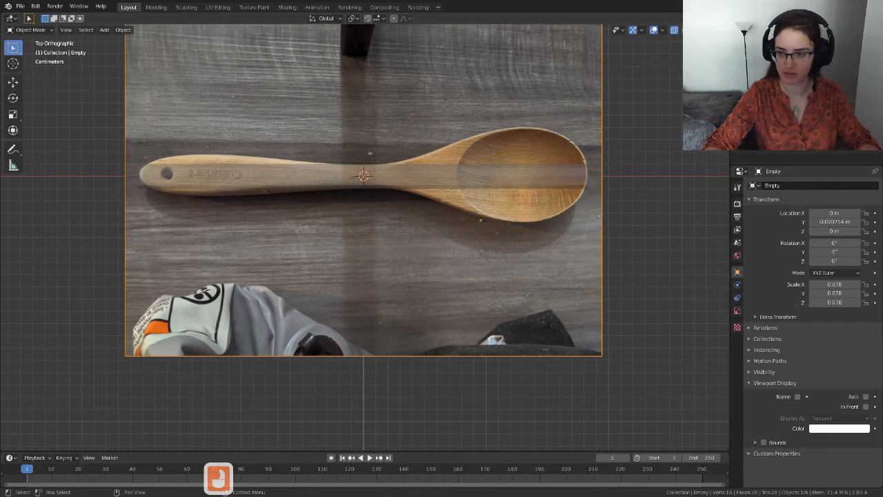
{"action": "left_click", "coordinate": [421, 196]}
{"action": "key", "text": "Tab"}
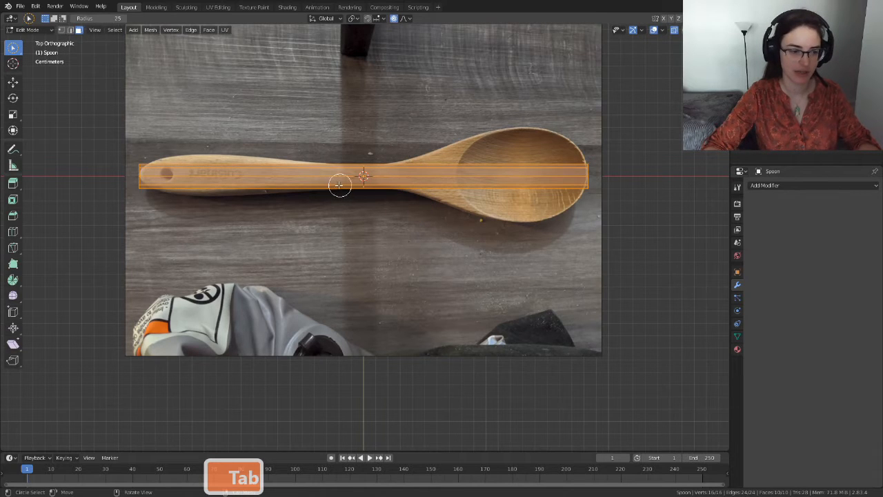
Add evenly spaced loop cuts across the cylinder's length and raise the number of cuts to 16.
{"action": "scroll", "coordinate": [316, 182], "scroll_direction": "up", "scroll_amount": 1}
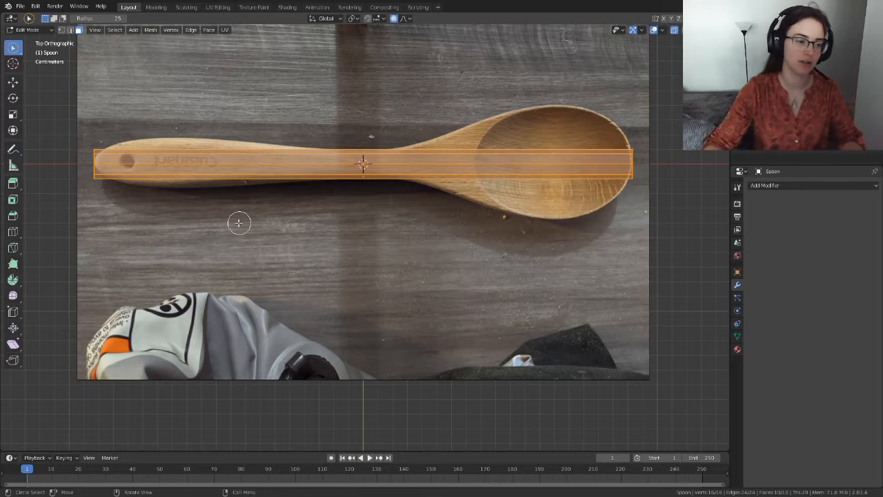
{"action": "left_click", "coordinate": [13, 233]}
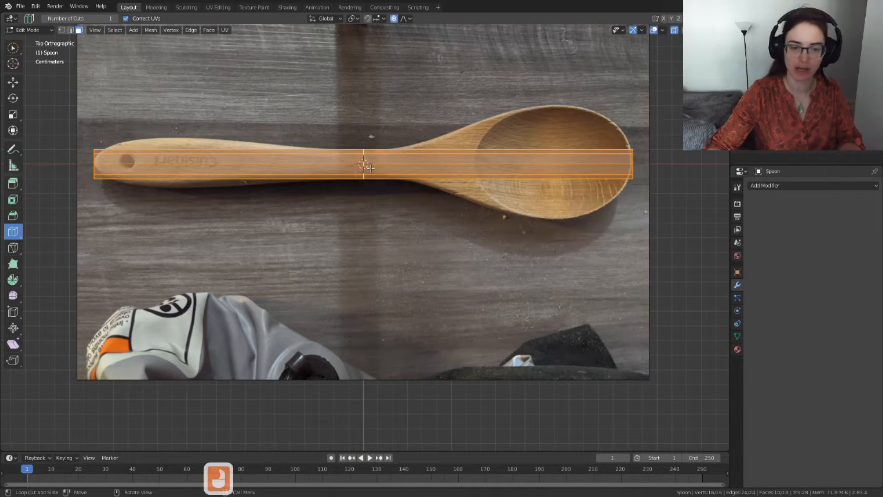
{"action": "left_click", "coordinate": [432, 162]}
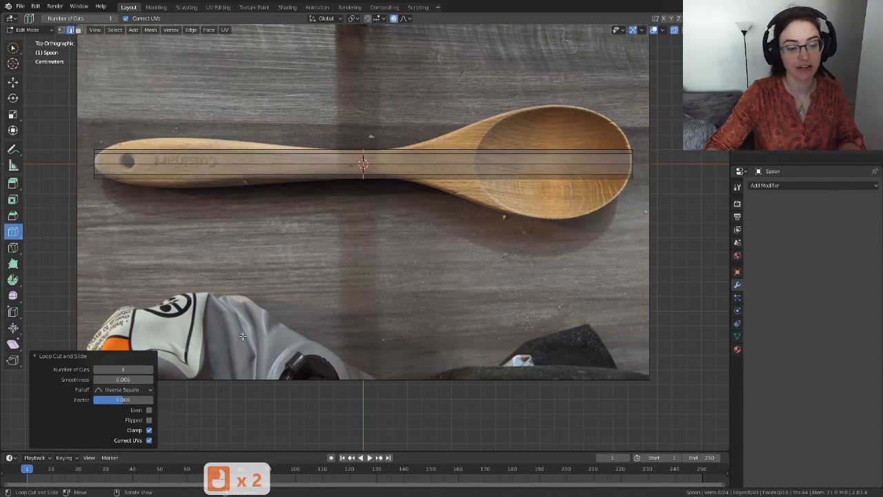
{"action": "left_click", "coordinate": [150, 370]}
{"action": "left_click", "coordinate": [151, 370]}
{"action": "left_click", "coordinate": [151, 370]}
{"action": "left_click", "coordinate": [150, 370]}
{"action": "left_click", "coordinate": [150, 370]}
{"action": "left_click", "coordinate": [151, 370]}
{"action": "left_click", "coordinate": [150, 370]}
{"action": "left_click", "coordinate": [151, 370]}
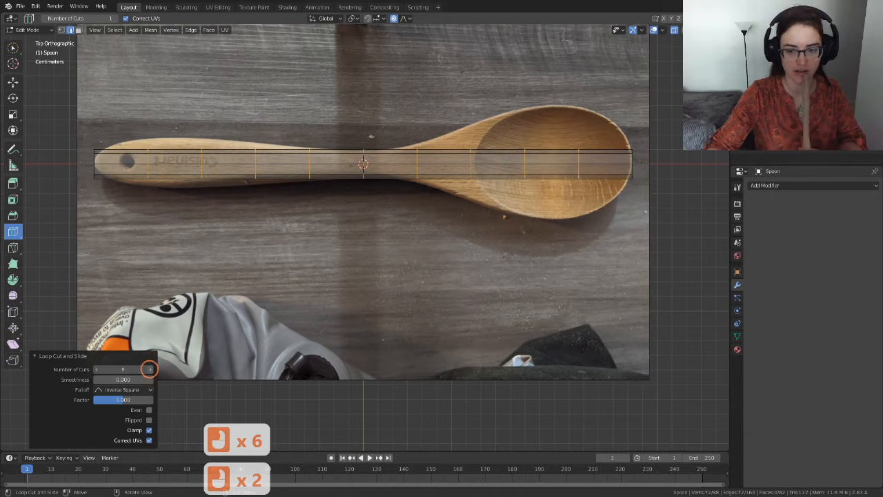
{"action": "left_click", "coordinate": [150, 370]}
{"action": "left_click", "coordinate": [150, 370]}
{"action": "left_click", "coordinate": [150, 370]}
{"action": "left_click", "coordinate": [150, 370]}
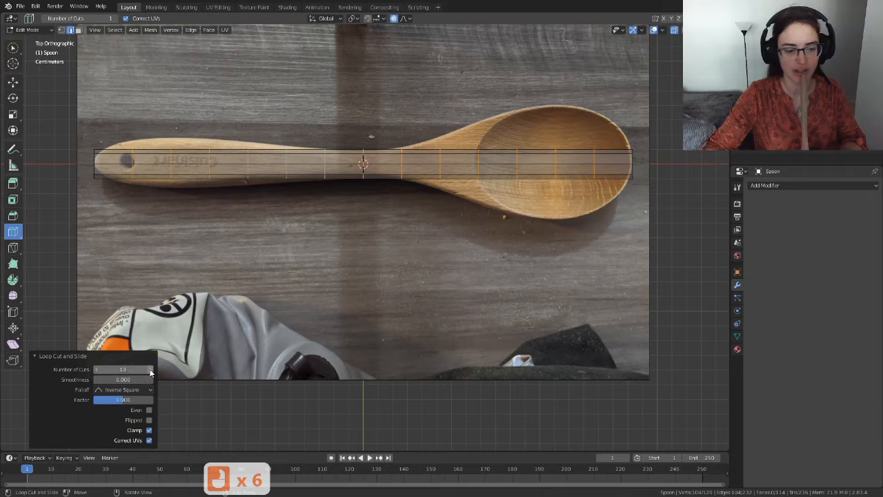
{"action": "left_click", "coordinate": [149, 370]}
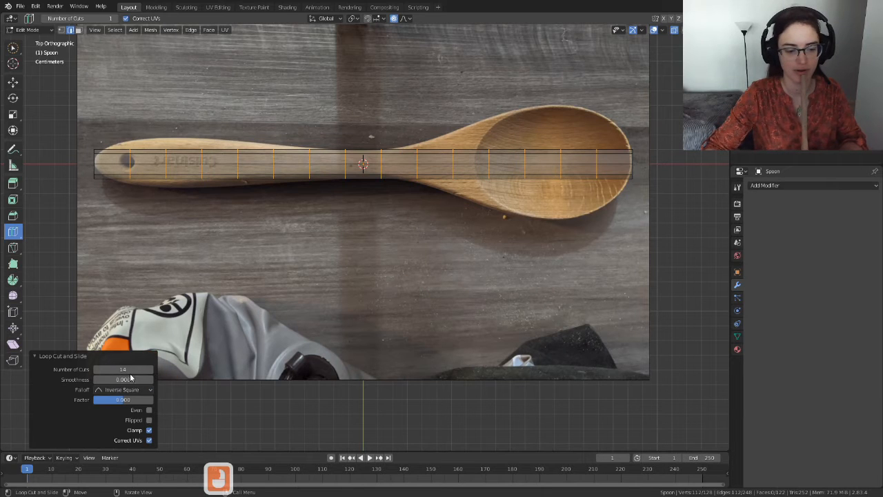
{"action": "left_click", "coordinate": [152, 371]}
{"action": "left_click", "coordinate": [151, 371]}
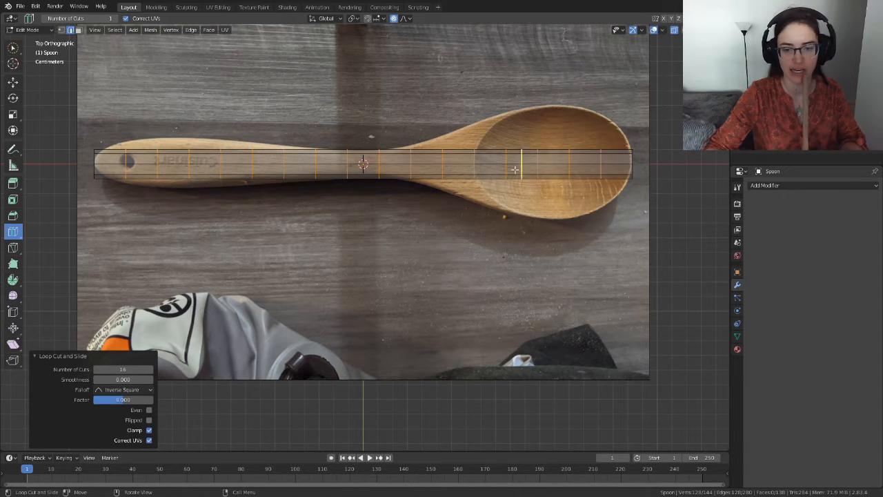
Compare 15, 16 and 17 cuts against the spoon's contour and set the number of loop cuts to 15.
{"action": "left_click", "coordinate": [152, 371]}
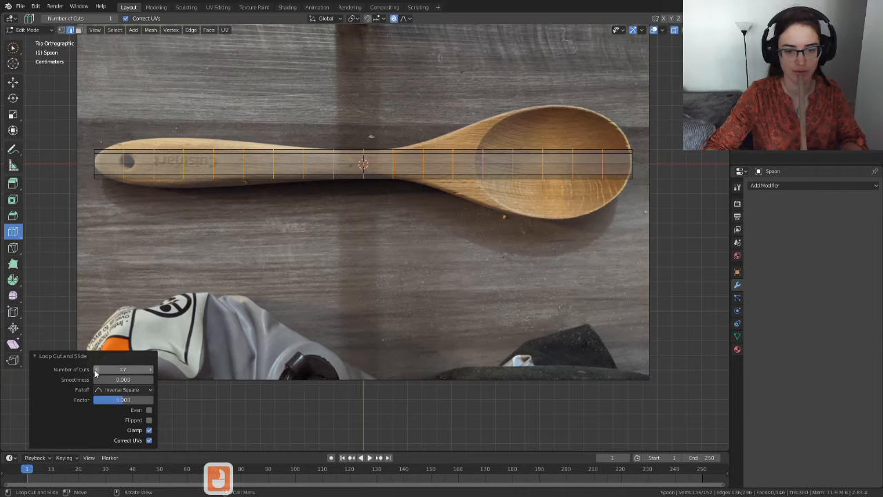
{"action": "left_click", "coordinate": [96, 370]}
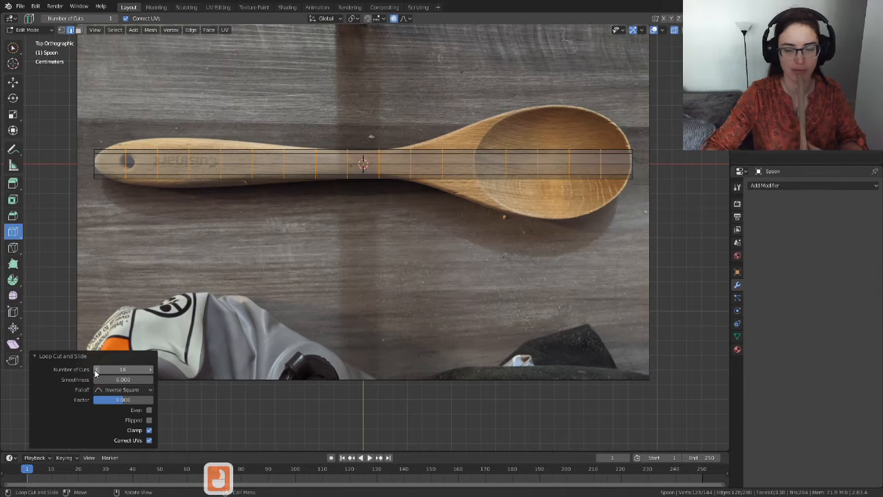
{"action": "left_click", "coordinate": [97, 371]}
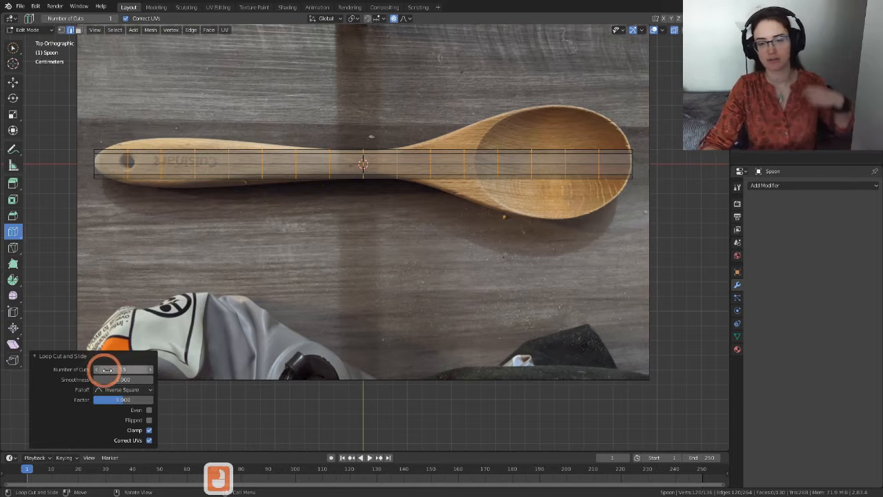
{"action": "left_click", "coordinate": [150, 370]}
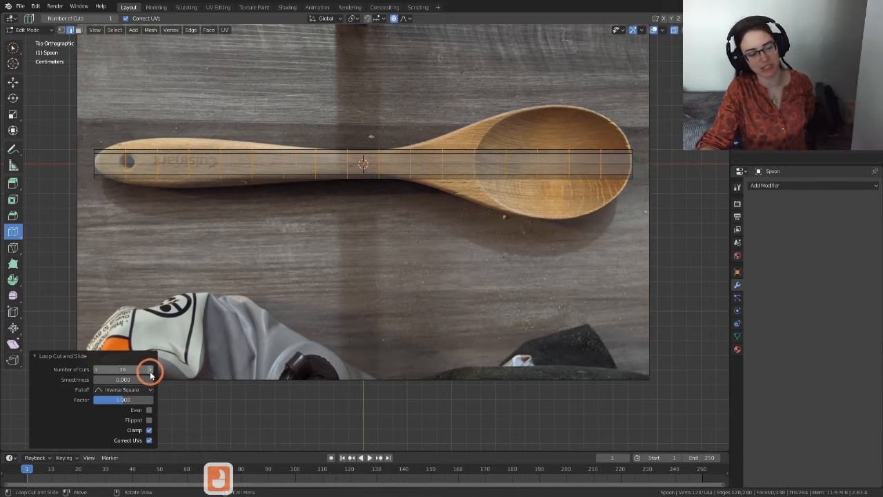
{"action": "left_click", "coordinate": [97, 370]}
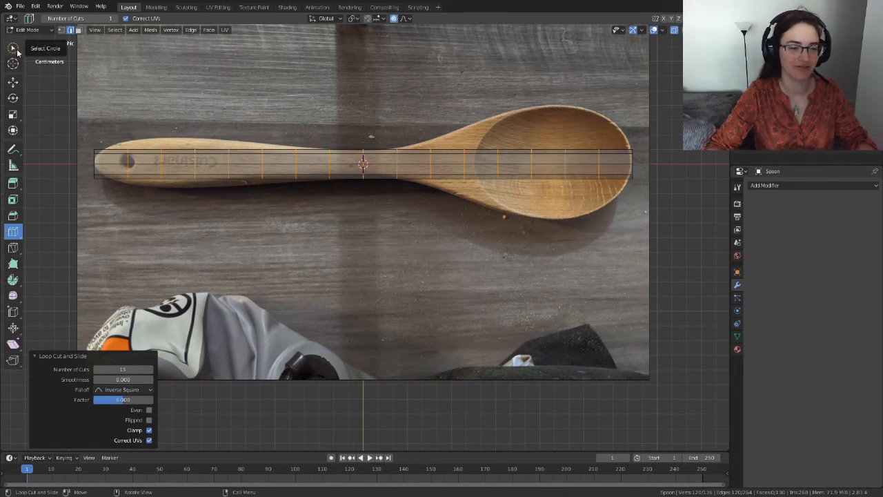
Activate the Select Circle tool and switch the mesh selection to vertex mode.
{"action": "scroll", "coordinate": [390, 169], "scroll_direction": "up", "scroll_amount": 2}
{"action": "scroll", "coordinate": [396, 168], "scroll_direction": "down", "scroll_amount": 3}
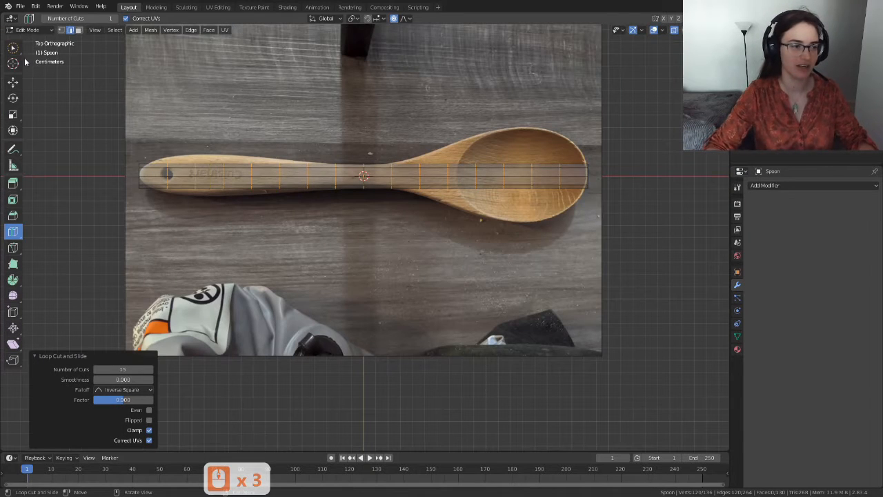
{"action": "left_click", "coordinate": [13, 48]}
{"action": "left_click", "coordinate": [61, 31]}
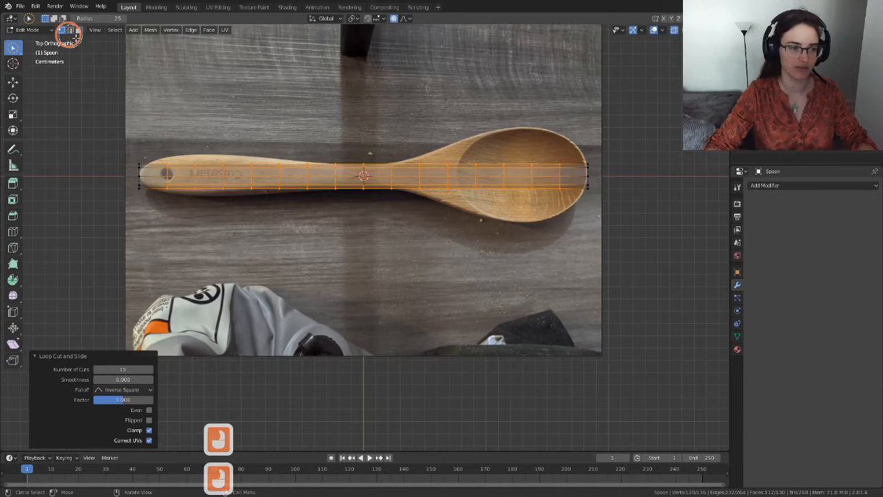
Select the full column of vertices, front and back, across the widest part of the handle at the Cuisinart lettering.
{"action": "left_click", "coordinate": [99, 162]}
{"action": "scroll", "coordinate": [174, 152], "scroll_direction": "up", "scroll_amount": 3}
{"action": "middle_click_drag", "start_coordinate": [228, 163], "coordinate": [435, 200], "text": "shift"}
{"action": "scroll", "coordinate": [318, 163], "scroll_direction": "down", "scroll_amount": 1}
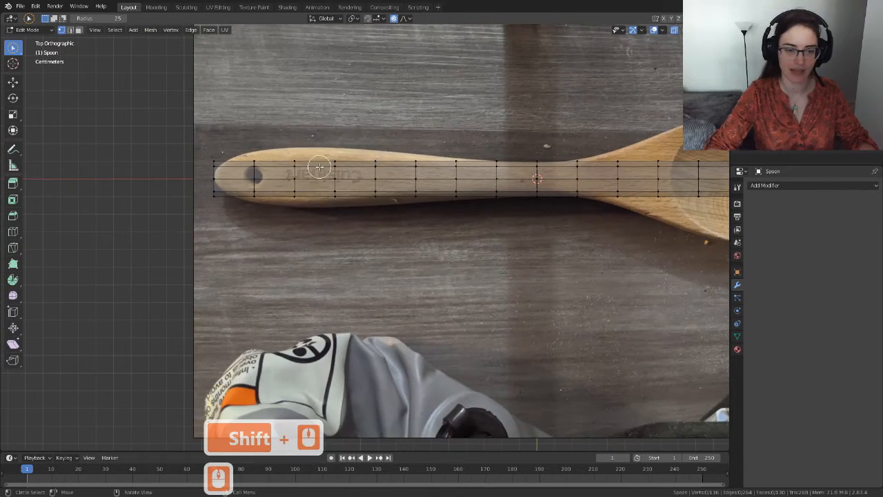
{"action": "scroll", "coordinate": [317, 165], "scroll_direction": "up", "scroll_amount": 1}
{"action": "key", "text": "b"}
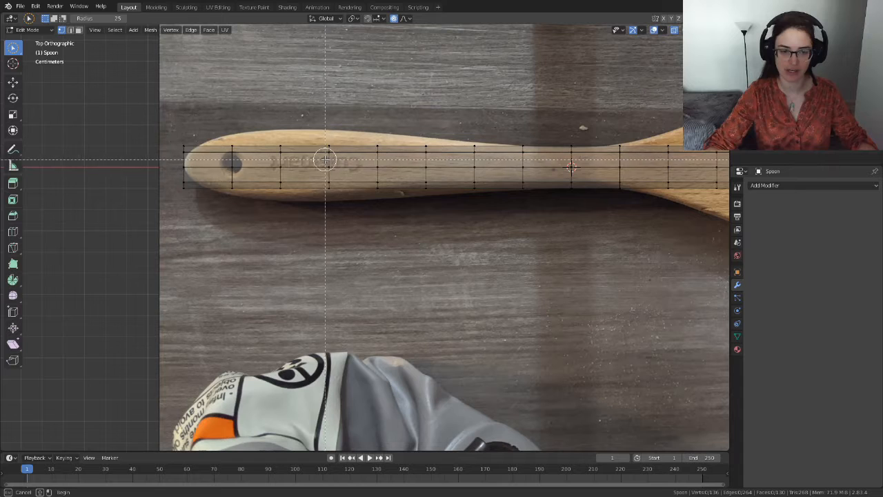
{"action": "left_click", "coordinate": [373, 160], "text": "alt"}
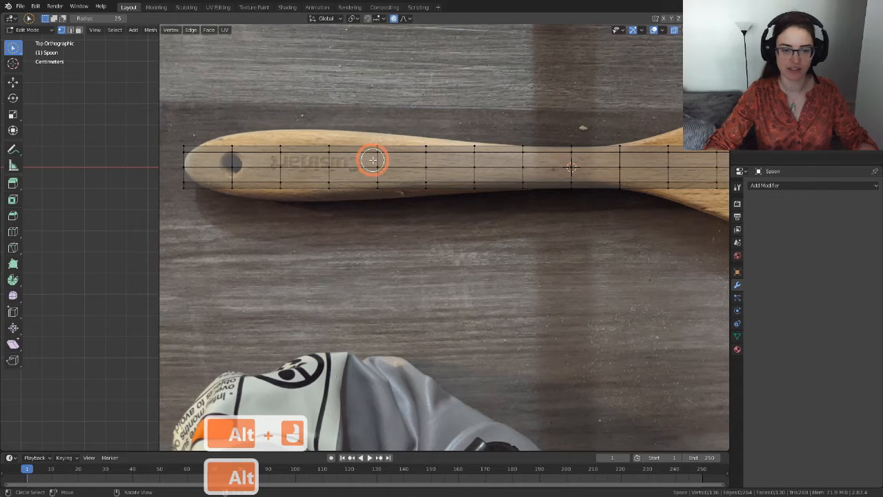
{"action": "left_click", "coordinate": [329, 152], "text": "alt"}
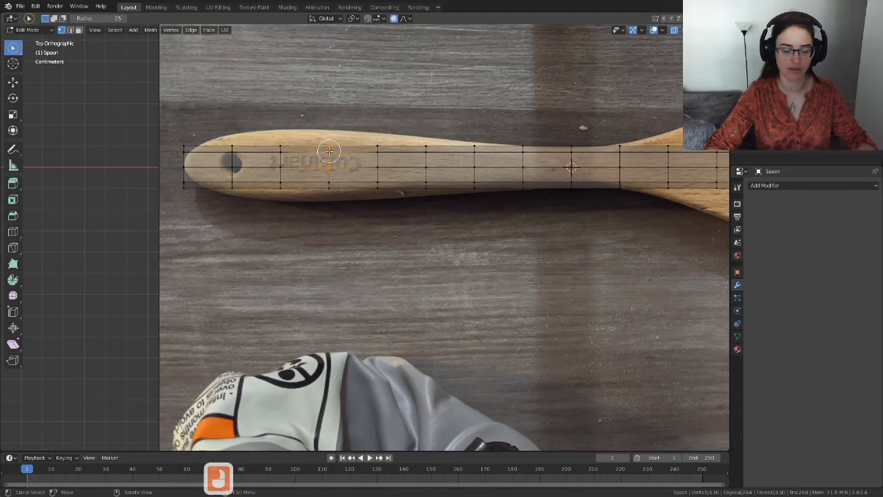
{"action": "key", "text": "b"}
{"action": "left_click_drag", "start_coordinate": [320, 134], "coordinate": [342, 194]}
Check in perspective that the selected vertex ring goes all around the handle, and return to the top view.
{"action": "scroll", "coordinate": [345, 200], "scroll_direction": "down", "scroll_amount": 4}
{"action": "middle_click_drag", "start_coordinate": [371, 274], "coordinate": [361, 380]}
{"action": "scroll", "coordinate": [365, 370], "scroll_direction": "down", "scroll_amount": 3}
{"action": "scroll", "coordinate": [375, 355], "scroll_direction": "up", "scroll_amount": 9}
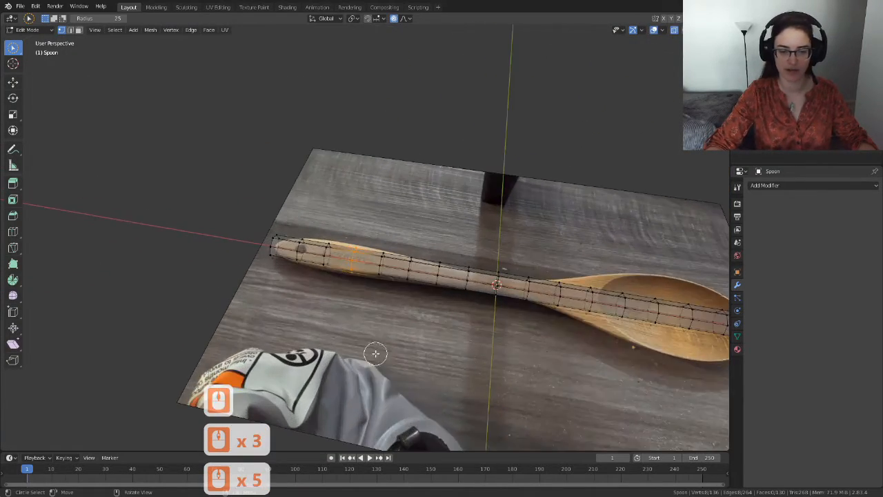
{"action": "key", "text": "c"}
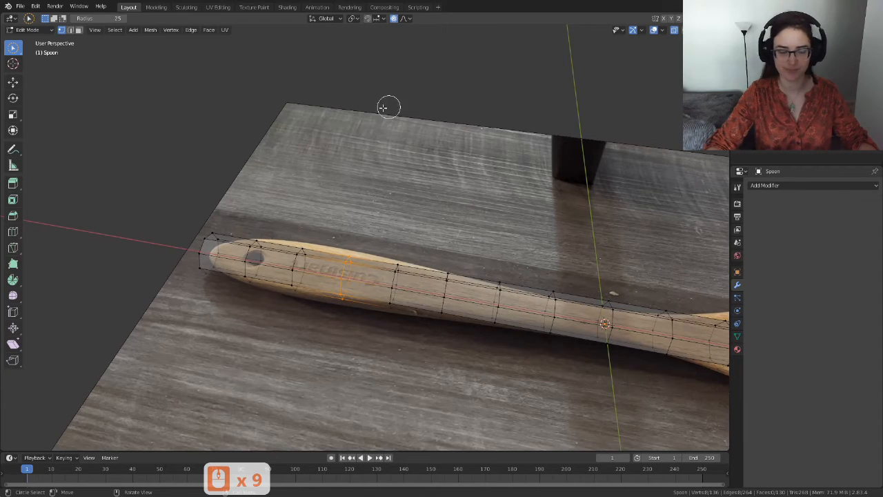
{"action": "key", "text": "grave"}
{"action": "key", "text": "grave"}
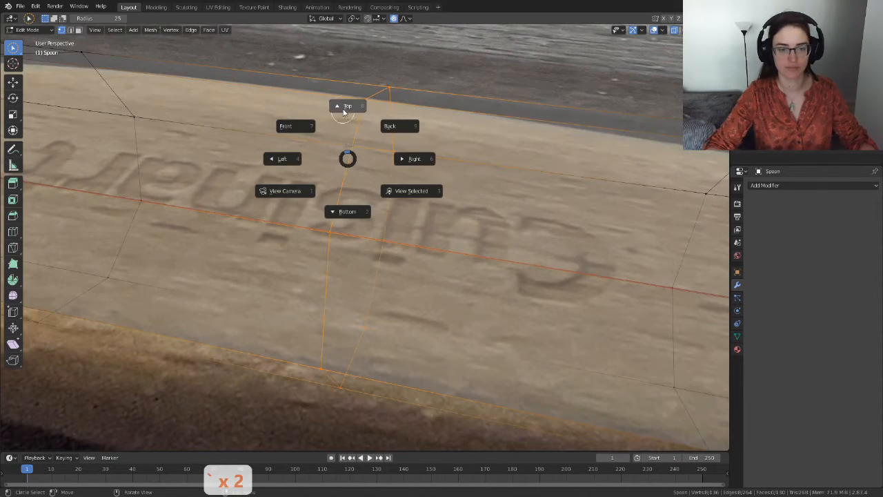
{"action": "left_click", "coordinate": [345, 138]}
{"action": "scroll", "coordinate": [350, 177], "scroll_direction": "down", "scroll_amount": 9}
{"action": "scroll", "coordinate": [356, 187], "scroll_direction": "down", "scroll_amount": 1}
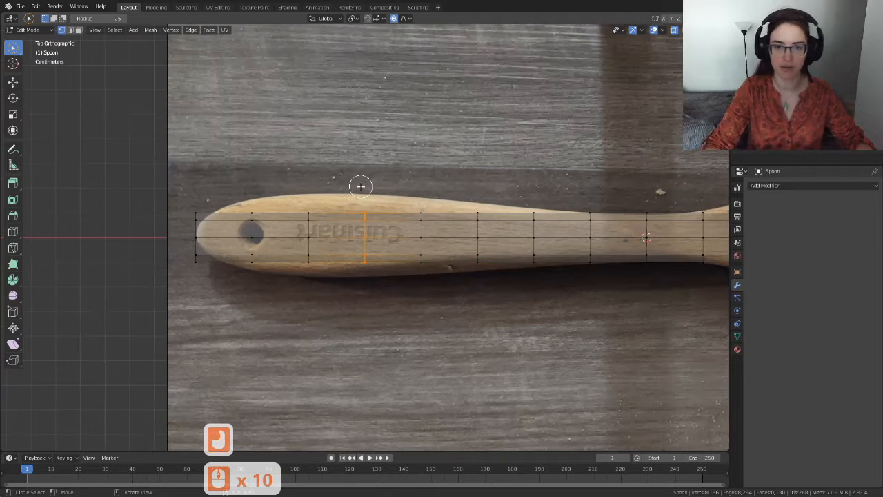
{"action": "middle_click_drag", "start_coordinate": [367, 186], "coordinate": [388, 158], "text": "shift"}
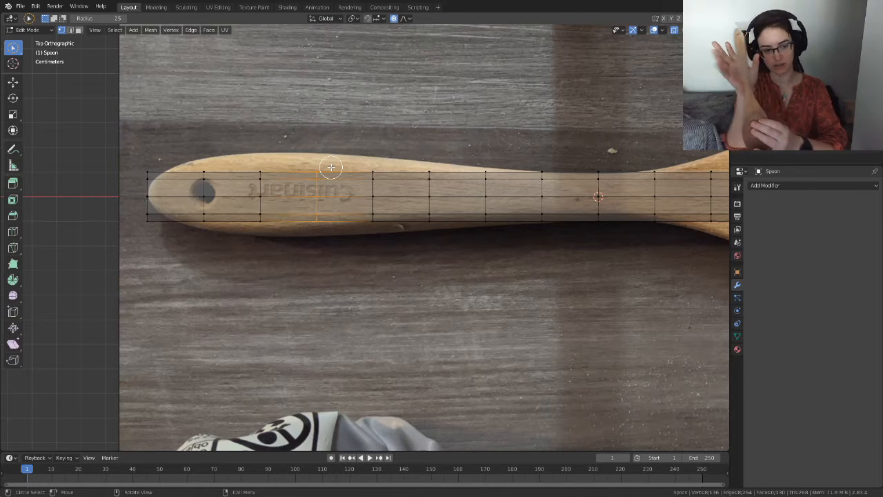
Scale the selected handle ring along Y by about 1.81 with smooth proportional editing of size about 0.10 to match the photo's handle outline.
{"action": "key", "text": "s"}
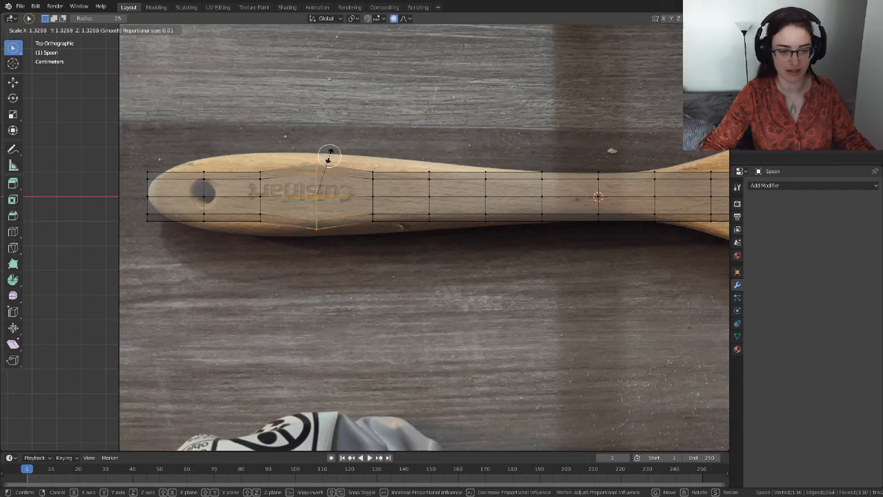
{"action": "key", "text": "y"}
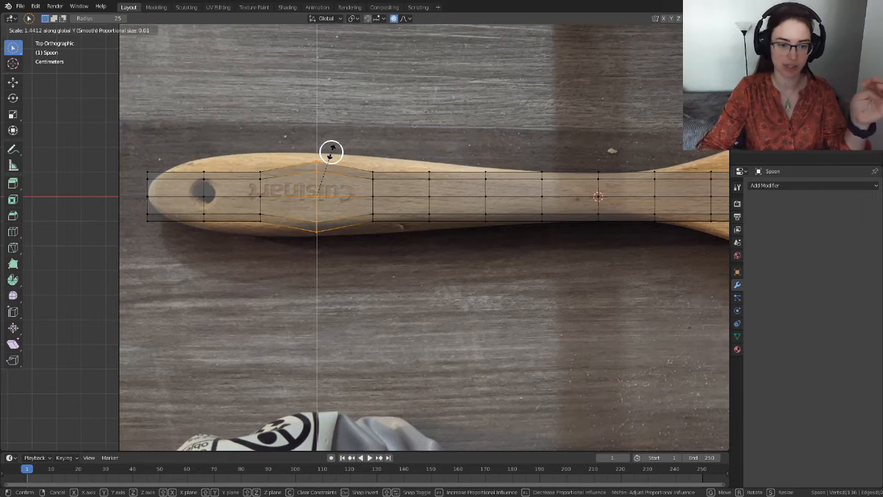
{"action": "scroll", "coordinate": [333, 152], "scroll_direction": "up", "scroll_amount": 2}
{"action": "scroll", "coordinate": [335, 159], "scroll_direction": "down", "scroll_amount": 4}
{"action": "scroll", "coordinate": [334, 172], "scroll_direction": "up", "scroll_amount": 2}
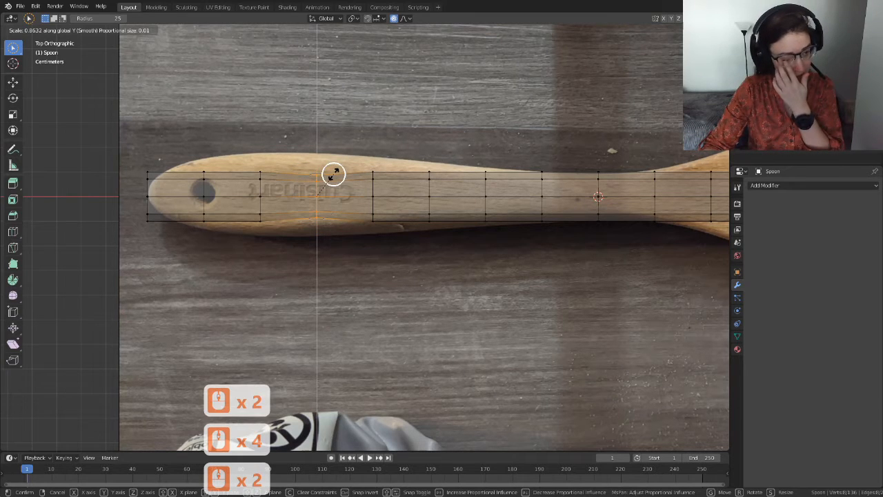
{"action": "scroll", "coordinate": [333, 174], "scroll_direction": "up", "scroll_amount": 2}
{"action": "scroll", "coordinate": [333, 174], "scroll_direction": "down", "scroll_amount": 15}
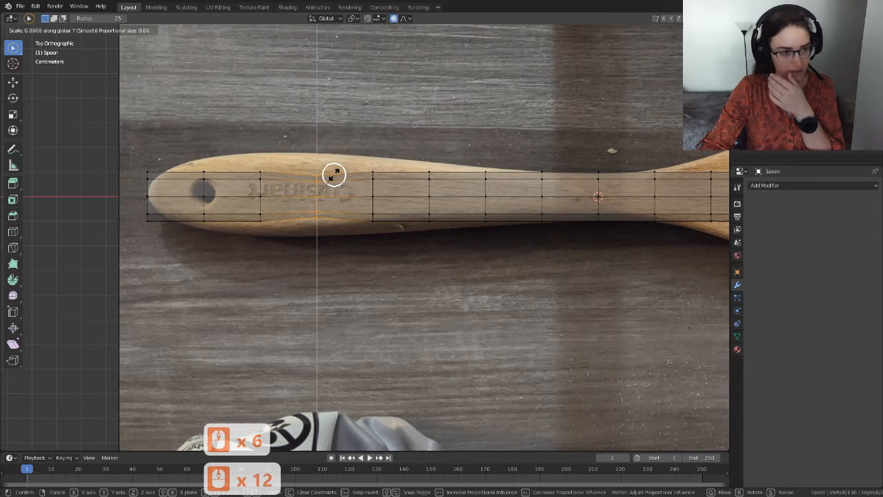
{"action": "scroll", "coordinate": [335, 175], "scroll_direction": "up", "scroll_amount": 3}
{"action": "scroll", "coordinate": [334, 175], "scroll_direction": "up", "scroll_amount": 7}
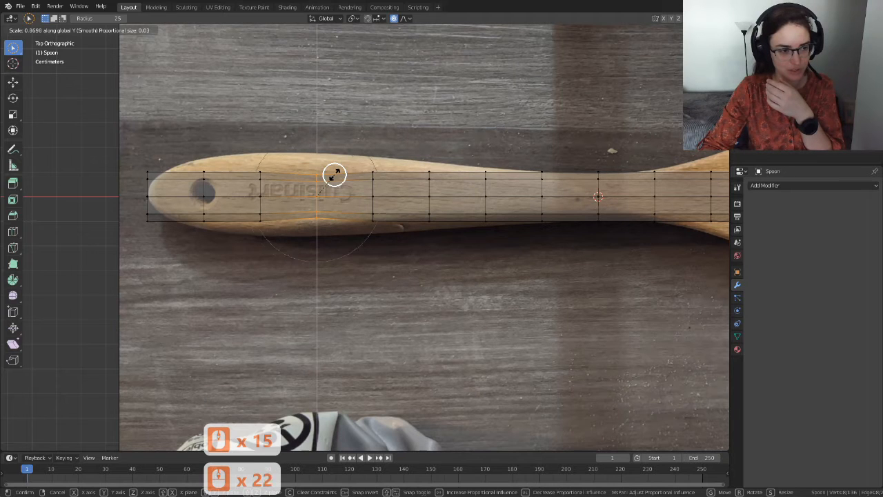
{"action": "scroll", "coordinate": [335, 175], "scroll_direction": "down", "scroll_amount": 13}
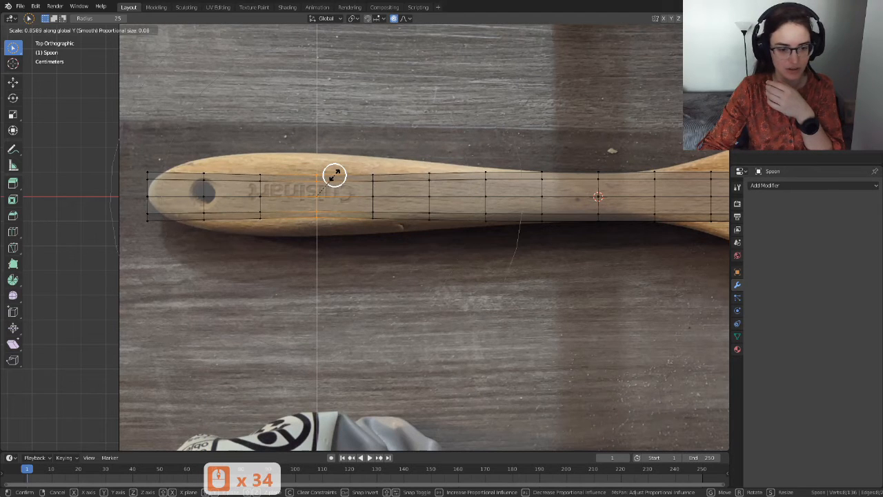
{"action": "scroll", "coordinate": [318, 130], "scroll_direction": "up", "scroll_amount": 2}
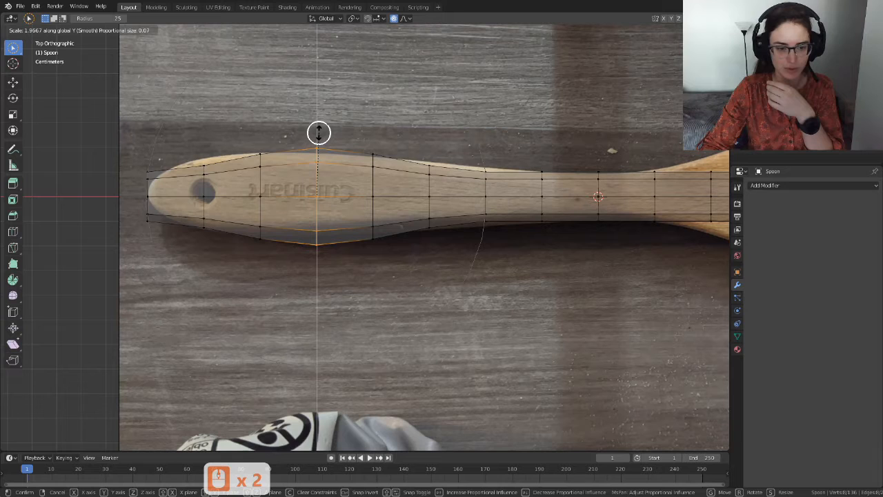
{"action": "scroll", "coordinate": [319, 138], "scroll_direction": "down", "scroll_amount": 3}
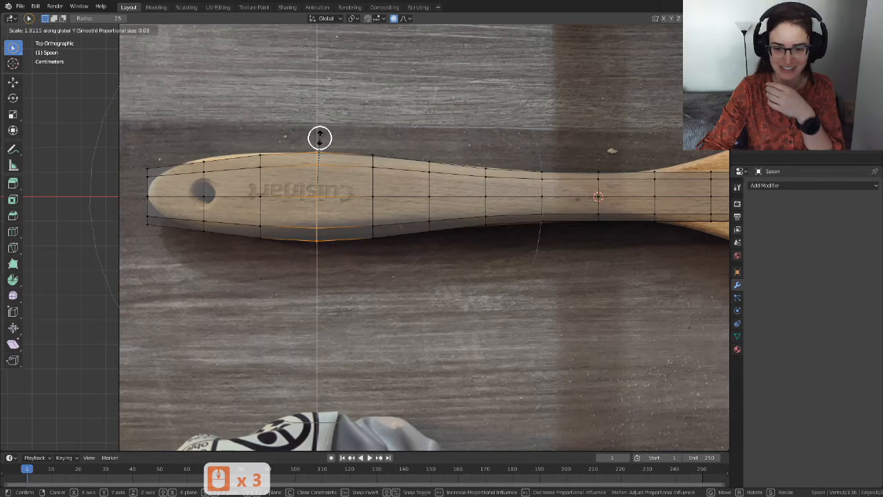
{"action": "scroll", "coordinate": [319, 138], "scroll_direction": "down", "scroll_amount": 1}
{"action": "scroll", "coordinate": [319, 138], "scroll_direction": "up", "scroll_amount": 1}
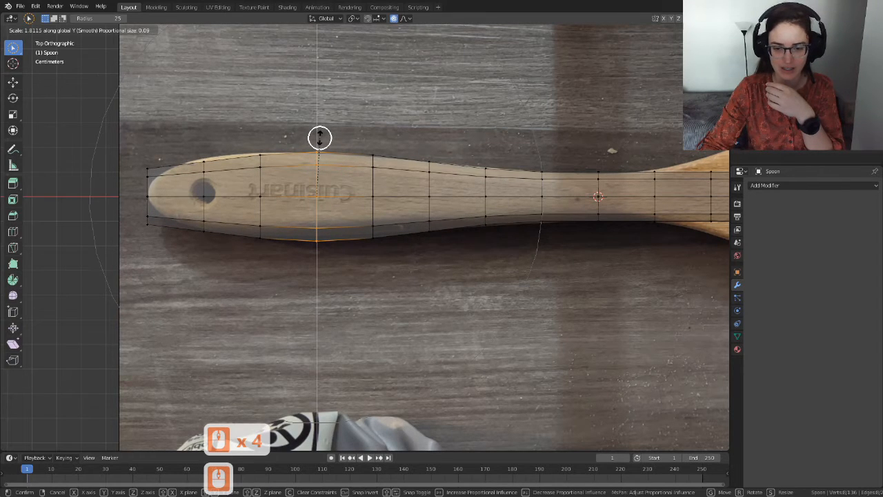
{"action": "left_click", "coordinate": [319, 138]}
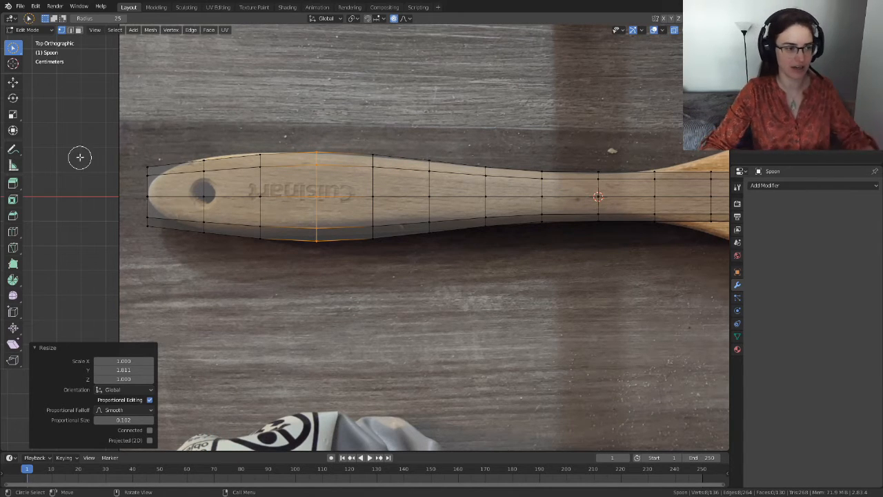
Scale the handle's end vertices along Y to about 0.44, with a proportional size of about 0.01, to taper the tip.
{"action": "left_click", "coordinate": [123, 174]}
{"action": "key", "text": "b"}
{"action": "left_click_drag", "start_coordinate": [128, 164], "coordinate": [152, 213]}
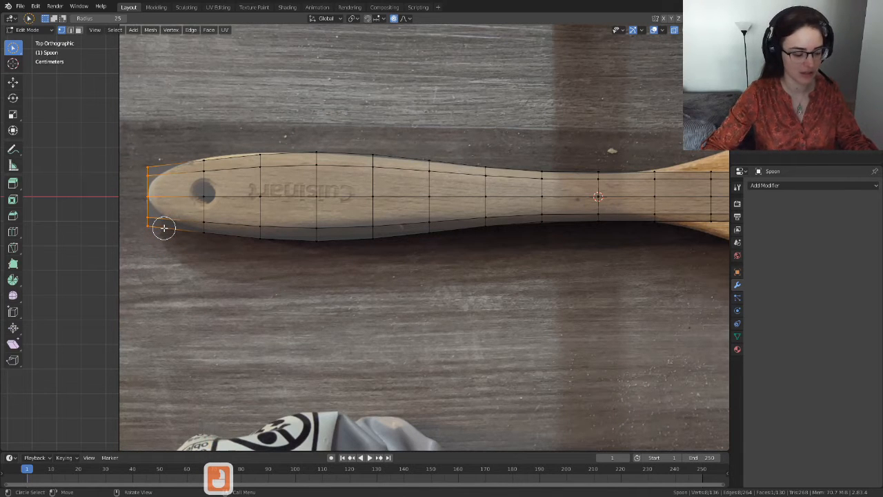
{"action": "key", "text": "s"}
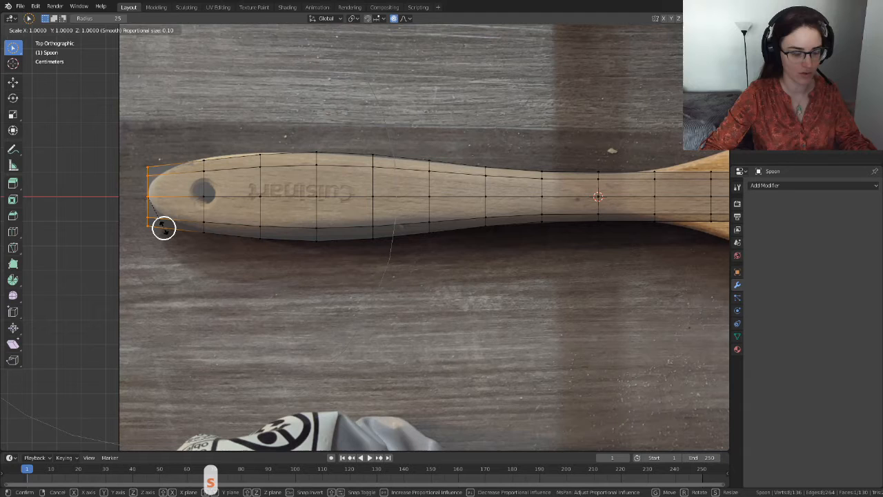
{"action": "key", "text": "y"}
{"action": "scroll", "coordinate": [163, 228], "scroll_direction": "down", "scroll_amount": 5}
{"action": "scroll", "coordinate": [163, 228], "scroll_direction": "up", "scroll_amount": 2}
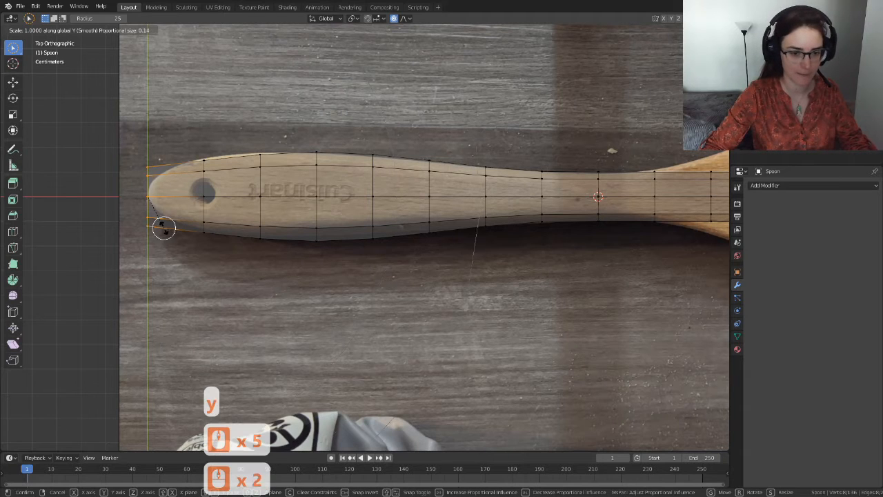
{"action": "scroll", "coordinate": [164, 228], "scroll_direction": "up", "scroll_amount": 18}
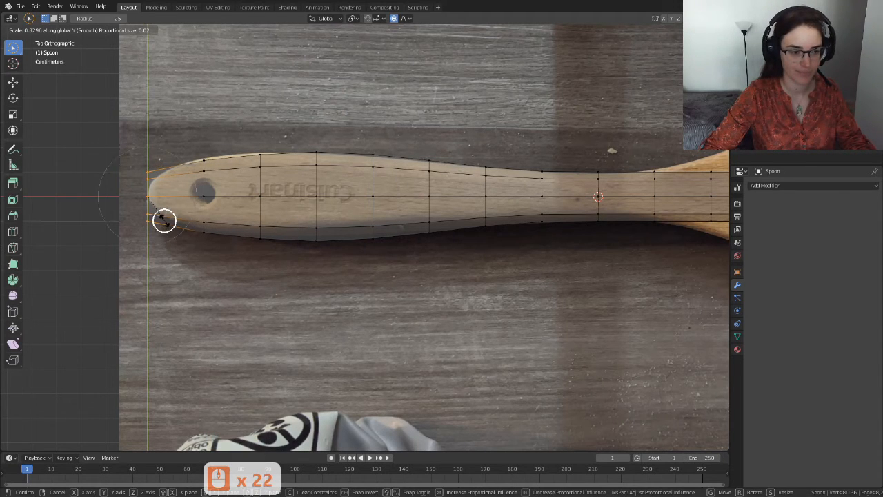
{"action": "scroll", "coordinate": [163, 210], "scroll_direction": "up", "scroll_amount": 2}
{"action": "scroll", "coordinate": [166, 199], "scroll_direction": "down", "scroll_amount": 1}
{"action": "scroll", "coordinate": [166, 199], "scroll_direction": "up", "scroll_amount": 1}
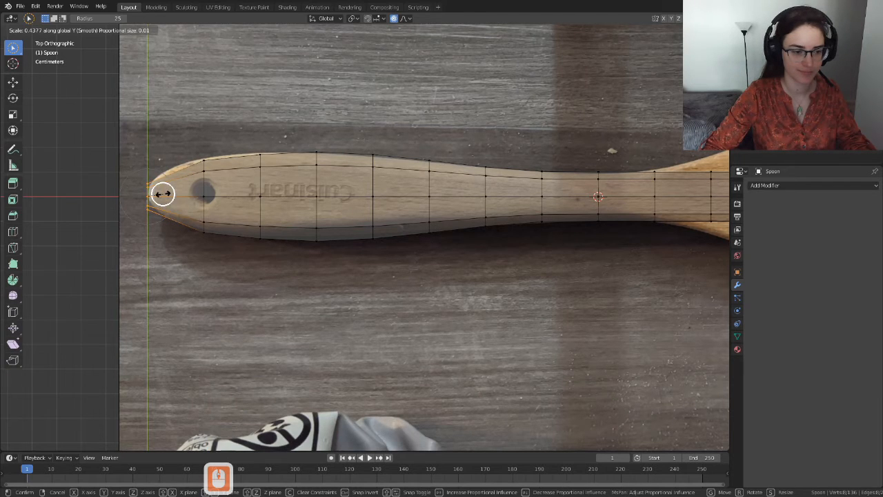
{"action": "left_click", "coordinate": [249, 199]}
Scale the vertex column at the widest part of the bowl along Y by about 4.13 with a proportional size of about 0.12.
{"action": "scroll", "coordinate": [474, 258], "scroll_direction": "down", "scroll_amount": 4}
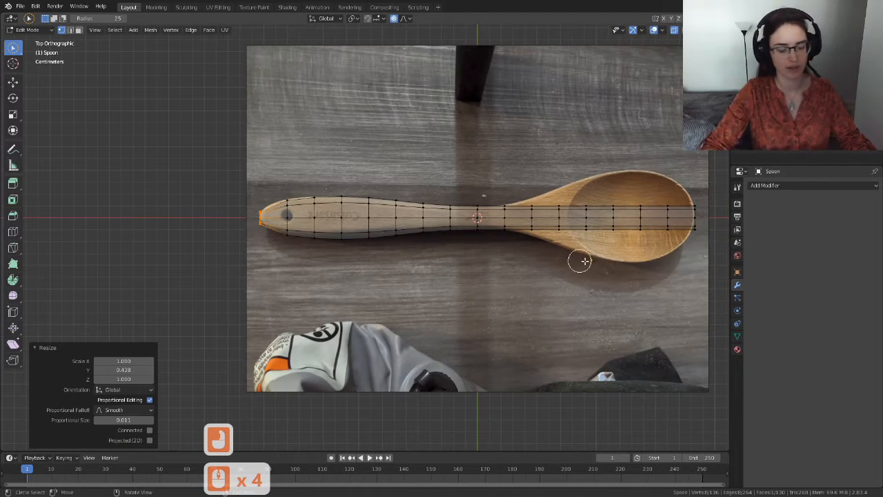
{"action": "middle_click_drag", "start_coordinate": [637, 266], "coordinate": [420, 263], "text": "shift"}
{"action": "scroll", "coordinate": [407, 256], "scroll_direction": "up", "scroll_amount": 5}
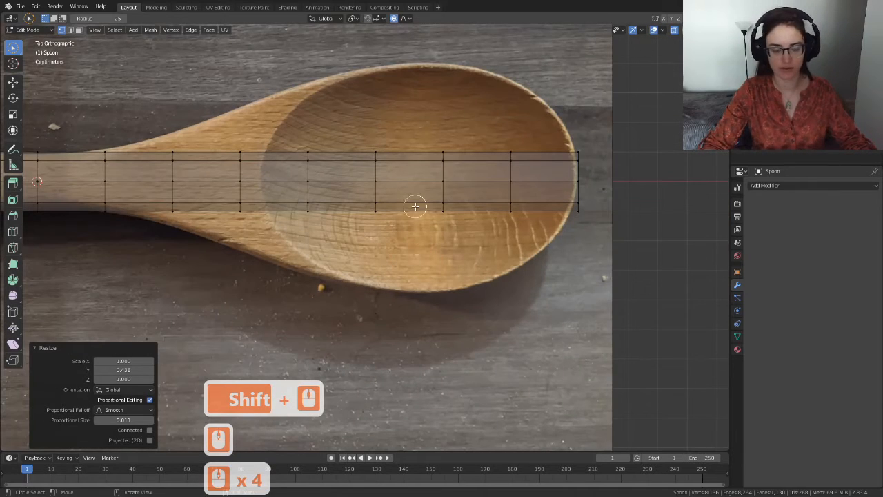
{"action": "left_click", "coordinate": [642, 257]}
{"action": "key", "text": "b"}
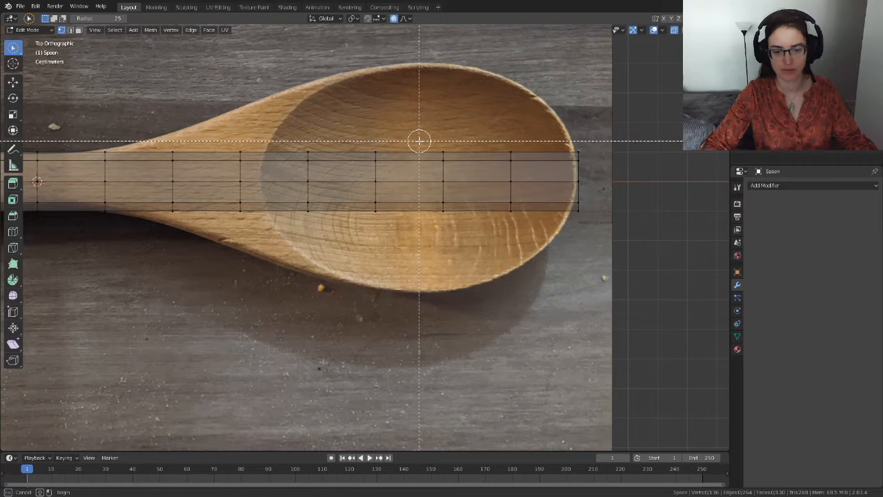
{"action": "left_click_drag", "start_coordinate": [420, 139], "coordinate": [456, 220]}
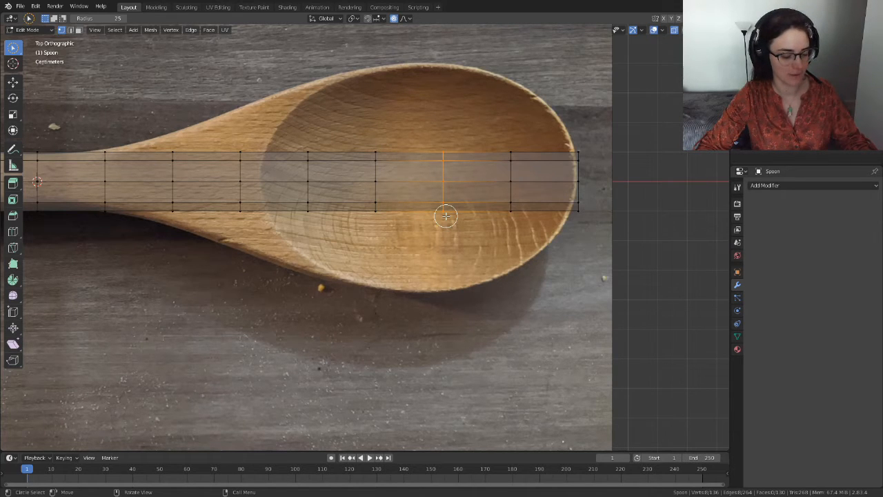
{"action": "key", "text": "s"}
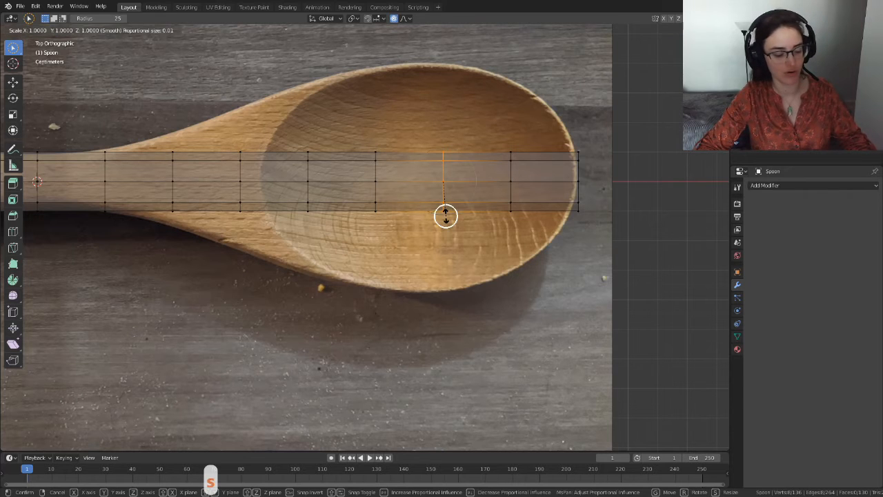
{"action": "key", "text": "y"}
{"action": "key", "text": "y"}
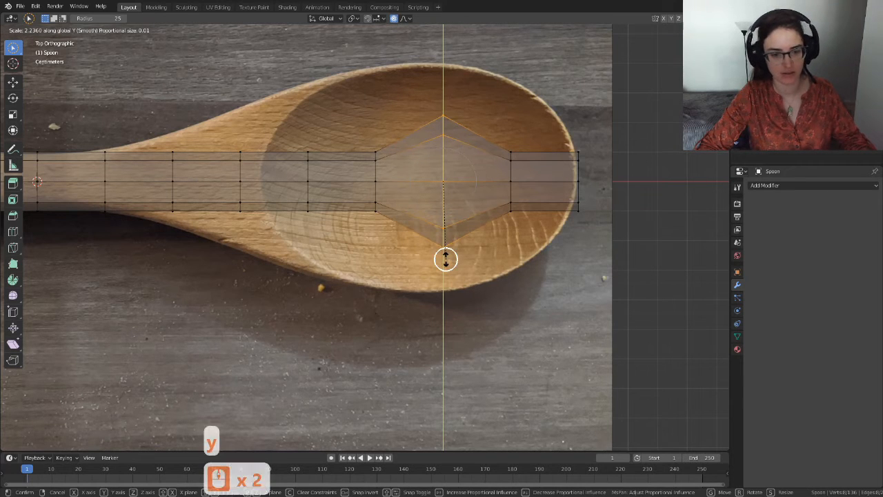
{"action": "scroll", "coordinate": [446, 259], "scroll_direction": "down", "scroll_amount": 20}
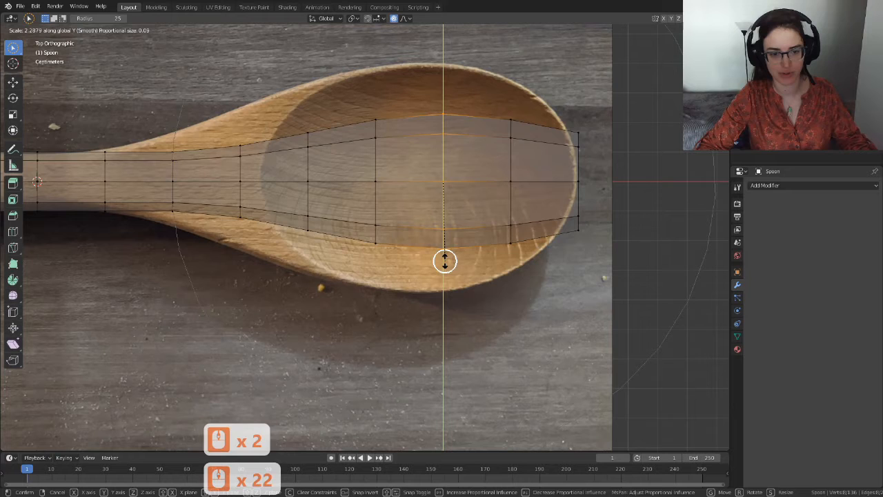
{"action": "scroll", "coordinate": [445, 261], "scroll_direction": "down", "scroll_amount": 8}
{"action": "scroll", "coordinate": [444, 259], "scroll_direction": "up", "scroll_amount": 5}
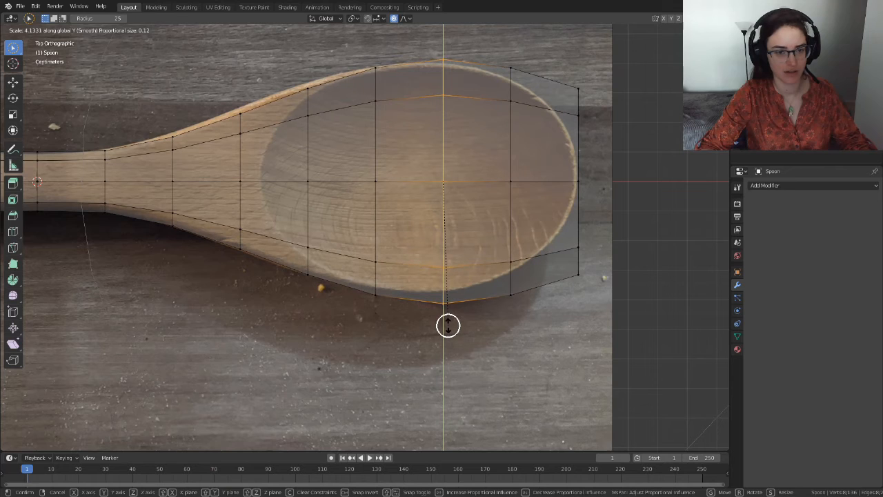
{"action": "left_click", "coordinate": [448, 325]}
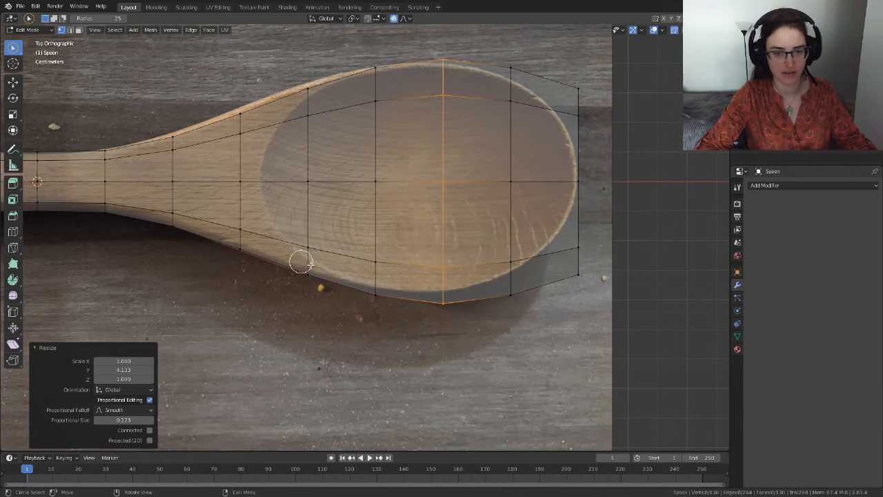
Scale the bowl's end vertices along Y to about 0.56, with a proportional size of about 0.03, to round the bowl's tip.
{"action": "mouse_move", "coordinate": [656, 138]}
{"action": "left_mouse_down"}
{"action": "mouse_move", "coordinate": [591, 79]}
{"action": "mouse_move", "coordinate": [570, 253]}
{"action": "mouse_move", "coordinate": [647, 249]}
{"action": "left_mouse_up"}
{"action": "key", "text": "b"}
{"action": "left_click_drag", "start_coordinate": [630, 62], "coordinate": [552, 324]}
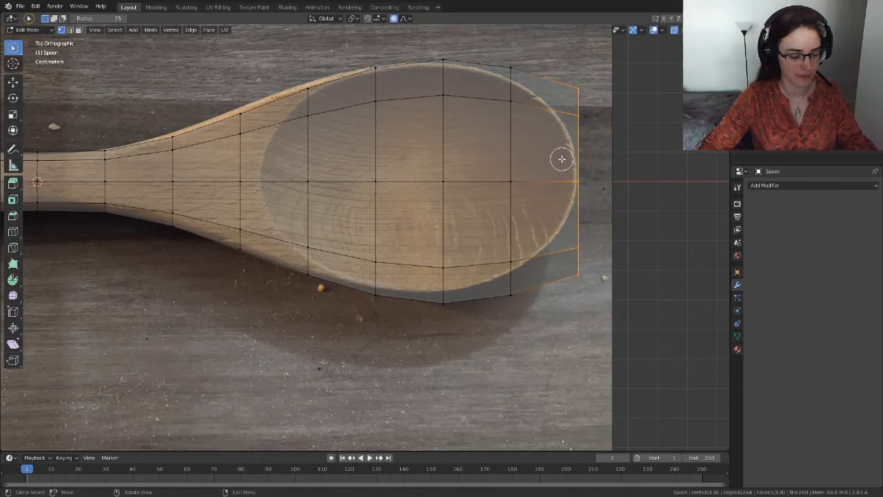
{"action": "key", "text": "s"}
{"action": "key", "text": "y"}
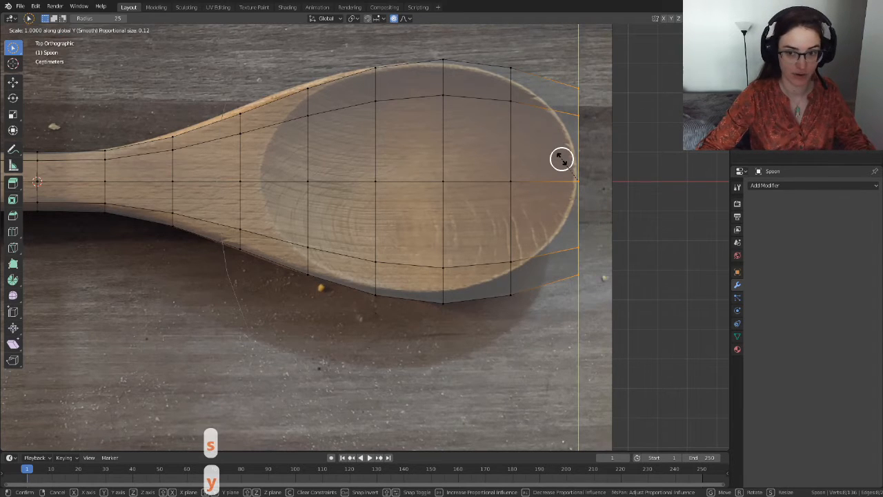
{"action": "scroll", "coordinate": [563, 161], "scroll_direction": "down", "scroll_amount": 9}
{"action": "scroll", "coordinate": [563, 162], "scroll_direction": "down", "scroll_amount": 20}
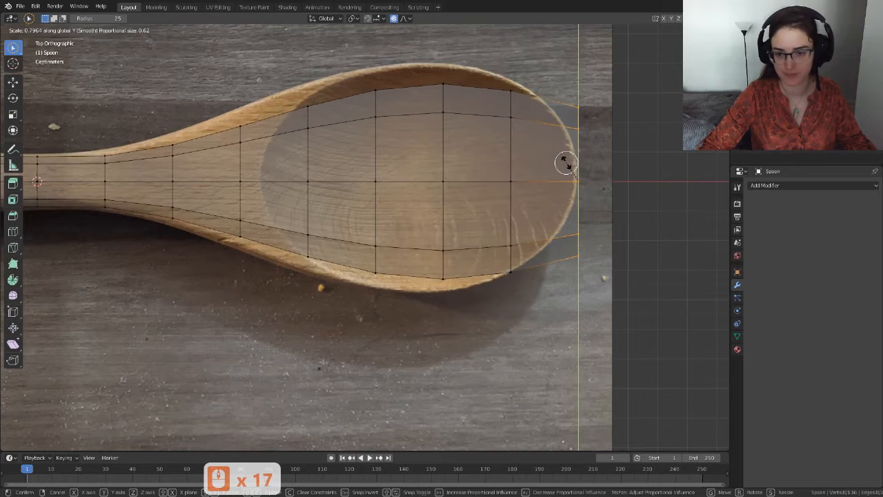
{"action": "scroll", "coordinate": [563, 164], "scroll_direction": "down", "scroll_amount": 8}
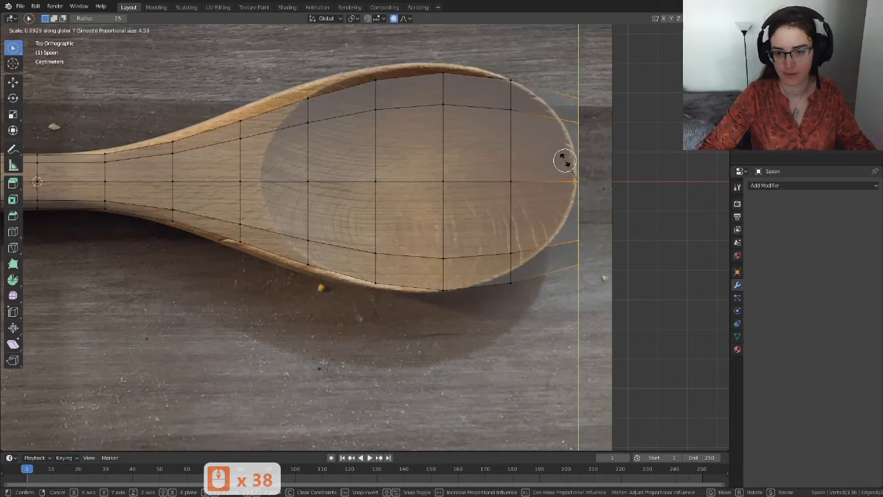
{"action": "scroll", "coordinate": [568, 167], "scroll_direction": "up", "scroll_amount": 4}
{"action": "scroll", "coordinate": [570, 165], "scroll_direction": "up", "scroll_amount": 20}
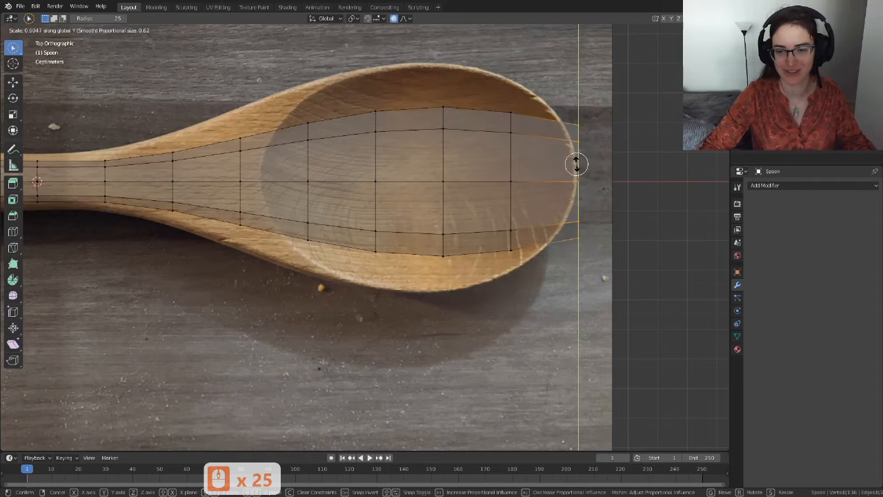
{"action": "scroll", "coordinate": [576, 162], "scroll_direction": "up", "scroll_amount": 10}
{"action": "scroll", "coordinate": [577, 155], "scroll_direction": "up", "scroll_amount": 17}
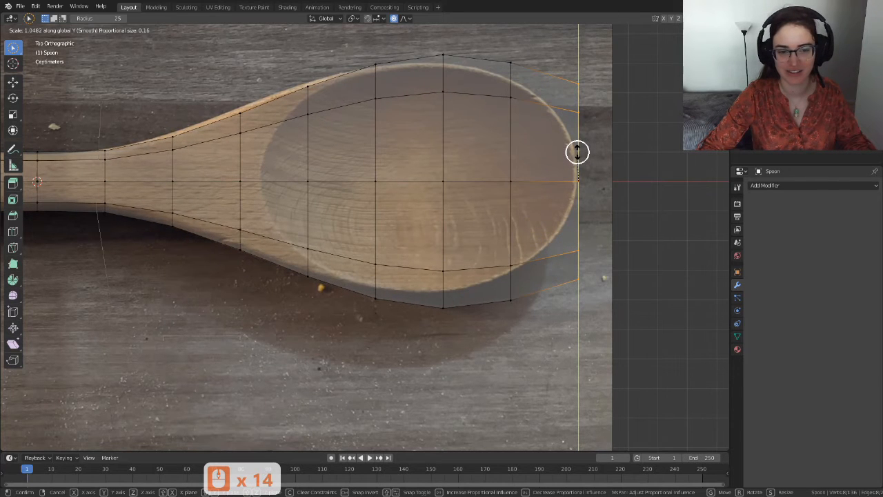
{"action": "scroll", "coordinate": [577, 166], "scroll_direction": "up", "scroll_amount": 5}
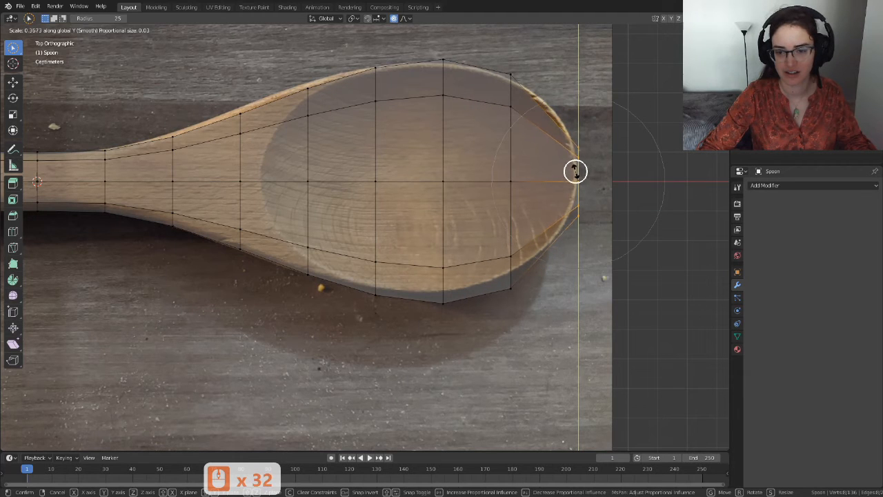
{"action": "scroll", "coordinate": [576, 171], "scroll_direction": "up", "scroll_amount": 2}
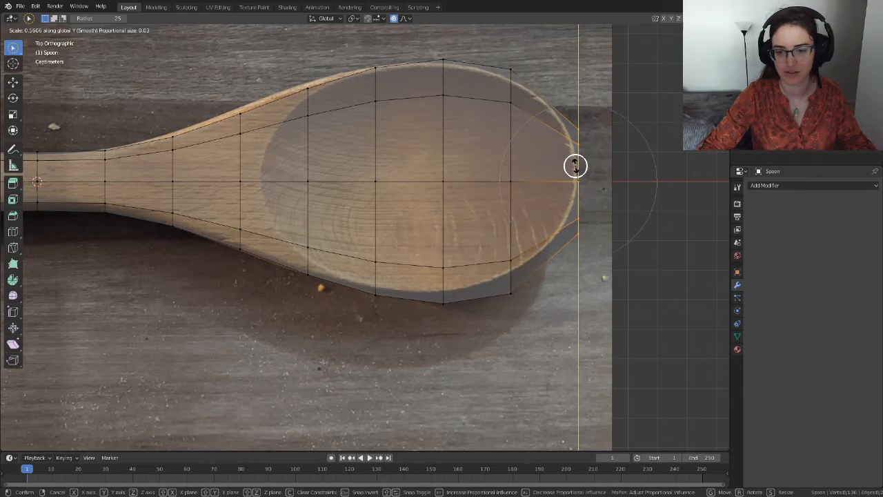
{"action": "left_click", "coordinate": [577, 166]}
{"action": "scroll", "coordinate": [586, 174], "scroll_direction": "down", "scroll_amount": 6}
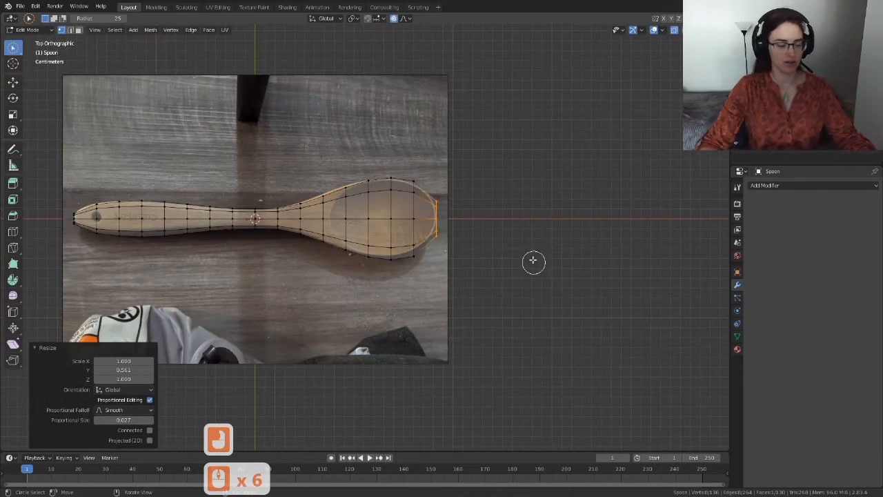
Turn off X-ray, view the spoon in perspective and return to Object Mode.
{"action": "left_click", "coordinate": [674, 31]}
{"action": "middle_click_drag", "start_coordinate": [510, 296], "coordinate": [489, 284]}
{"action": "key", "text": "Tab"}
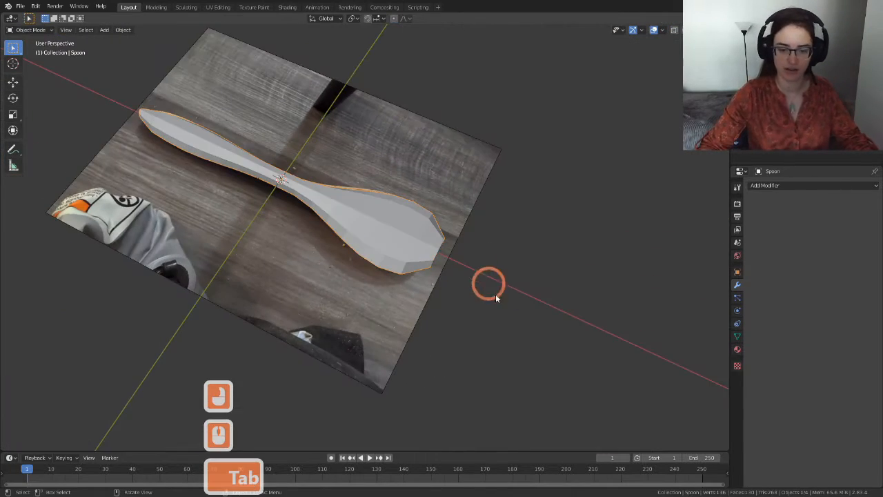
Move the reference photo straight down along Z until it lies clear below the spoon mesh.
{"action": "middle_click_drag", "start_coordinate": [511, 349], "coordinate": [382, 193]}
{"action": "scroll", "coordinate": [478, 296], "scroll_direction": "down", "scroll_amount": 3}
{"action": "left_click", "coordinate": [385, 195]}
{"action": "key", "text": "g"}
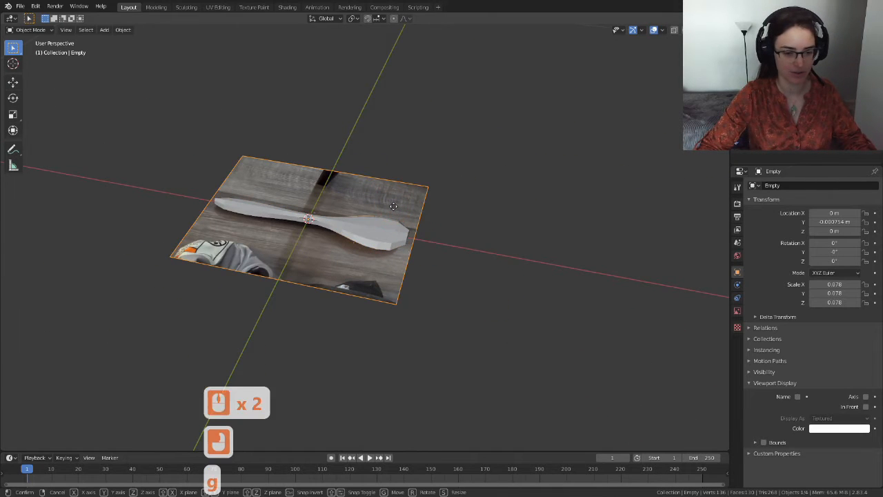
{"action": "key", "text": "z"}
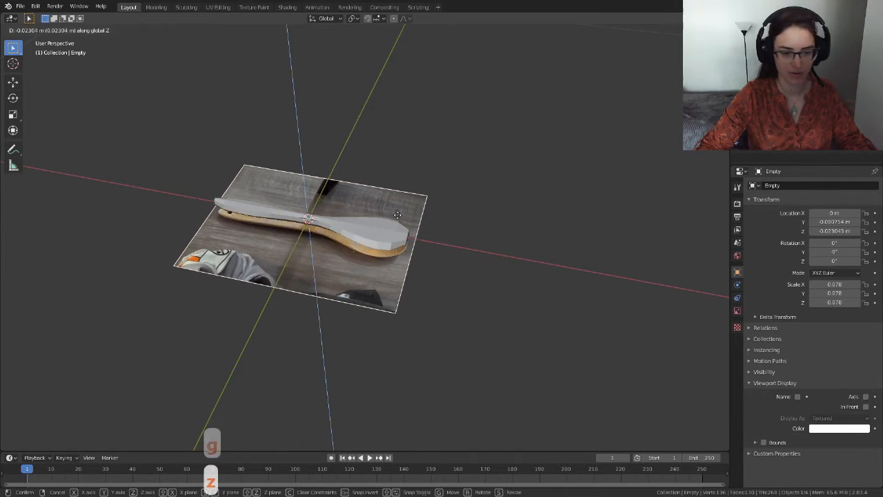
{"action": "left_click", "coordinate": [420, 232]}
Select the spoon and apply smooth shading to it.
{"action": "middle_click_drag", "start_coordinate": [442, 249], "coordinate": [414, 237]}
{"action": "scroll", "coordinate": [432, 256], "scroll_direction": "up", "scroll_amount": 4}
{"action": "left_click", "coordinate": [419, 239]}
{"action": "scroll", "coordinate": [498, 243], "scroll_direction": "down", "scroll_amount": 2}
{"action": "middle_click_drag", "start_coordinate": [498, 243], "coordinate": [404, 245]}
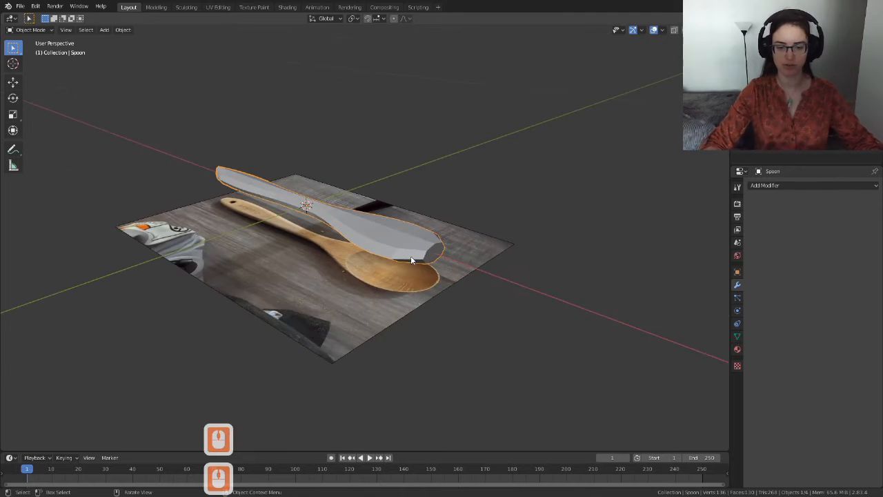
{"action": "scroll", "coordinate": [400, 242], "scroll_direction": "up", "scroll_amount": 6}
{"action": "right_click", "coordinate": [398, 242]}
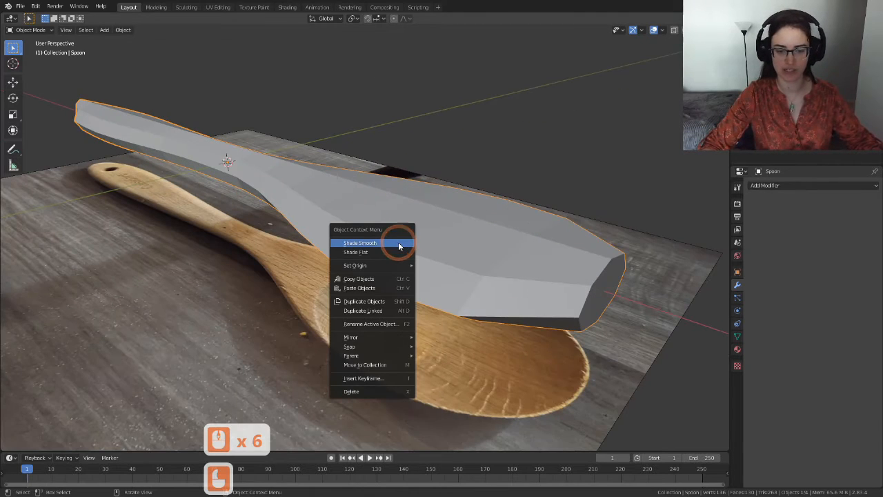
{"action": "left_click", "coordinate": [398, 242]}
Add a Subdivision Surface modifier to the spoon and check the rounded bowl.
{"action": "scroll", "coordinate": [479, 237], "scroll_direction": "down", "scroll_amount": 4}
{"action": "middle_click_drag", "start_coordinate": [479, 237], "coordinate": [483, 256]}
{"action": "left_click", "coordinate": [792, 187]}
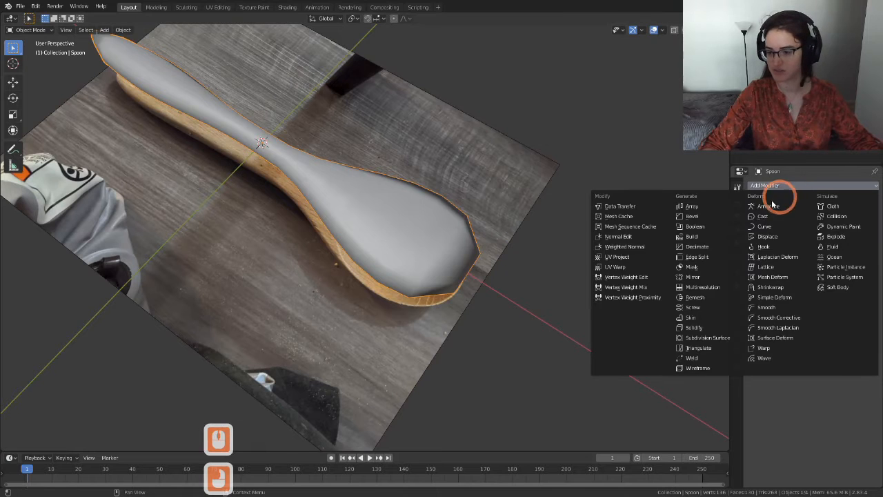
{"action": "left_click", "coordinate": [718, 338]}
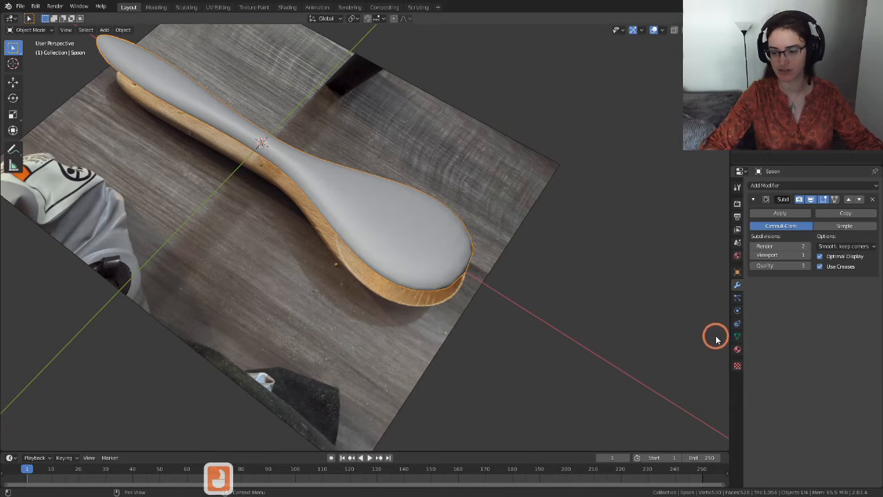
{"action": "middle_click_drag", "start_coordinate": [661, 300], "coordinate": [518, 305]}
{"action": "scroll", "coordinate": [540, 304], "scroll_direction": "up", "scroll_amount": 3}
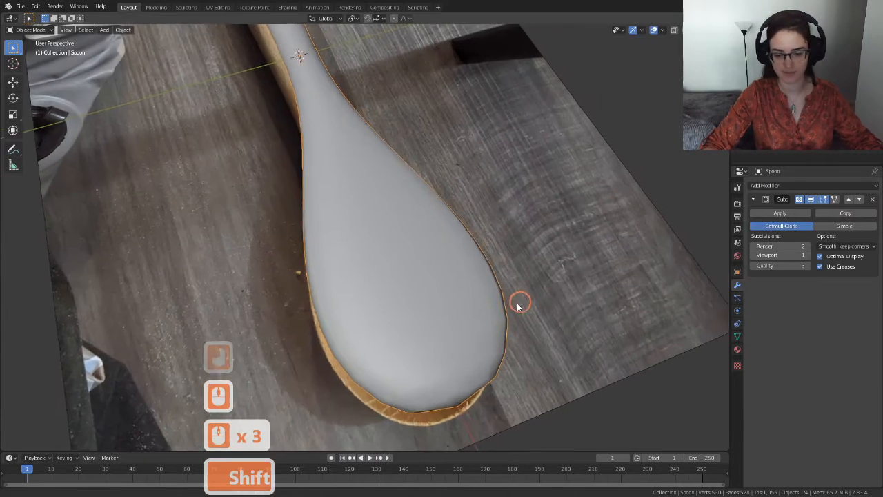
Set the subdivision levels to 2 for the viewport and 3 for rendering.
{"action": "left_click", "coordinate": [808, 256]}
{"action": "scroll", "coordinate": [479, 249], "scroll_direction": "down", "scroll_amount": 2}
{"action": "scroll", "coordinate": [478, 246], "scroll_direction": "down", "scroll_amount": 1}
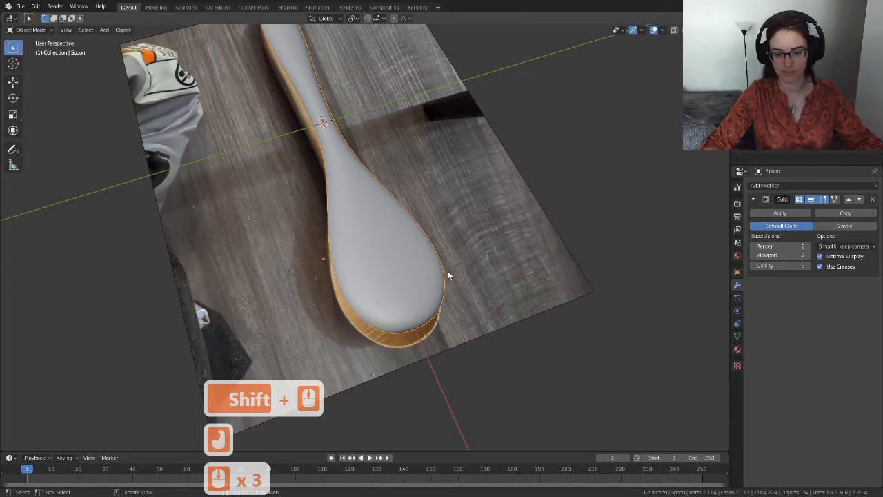
{"action": "middle_click_drag", "start_coordinate": [448, 272], "coordinate": [440, 289]}
{"action": "left_click", "coordinate": [807, 255]}
{"action": "left_click", "coordinate": [756, 256]}
{"action": "left_click", "coordinate": [807, 247]}
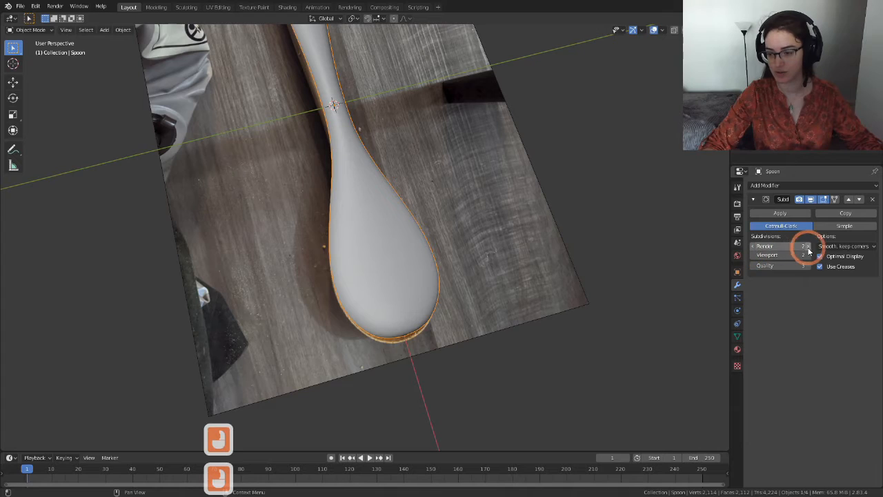
Examine the smoothed spoon's thickness and side profile above the reference photo.
{"action": "scroll", "coordinate": [614, 203], "scroll_direction": "down", "scroll_amount": 4}
{"action": "middle_click_drag", "start_coordinate": [521, 236], "coordinate": [437, 211]}
{"action": "scroll", "coordinate": [430, 253], "scroll_direction": "up", "scroll_amount": 5}
{"action": "scroll", "coordinate": [408, 252], "scroll_direction": "up", "scroll_amount": 3}
{"action": "middle_click_drag", "start_coordinate": [408, 252], "coordinate": [420, 230], "text": "shift"}
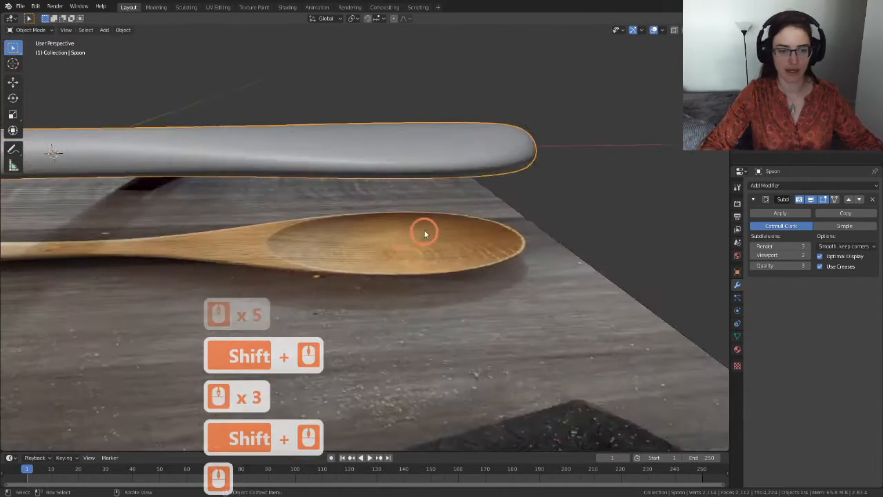
{"action": "scroll", "coordinate": [407, 238], "scroll_direction": "down", "scroll_amount": 5}
{"action": "middle_click_drag", "start_coordinate": [375, 247], "coordinate": [432, 220], "text": "shift"}
{"action": "scroll", "coordinate": [426, 230], "scroll_direction": "down", "scroll_amount": 2}
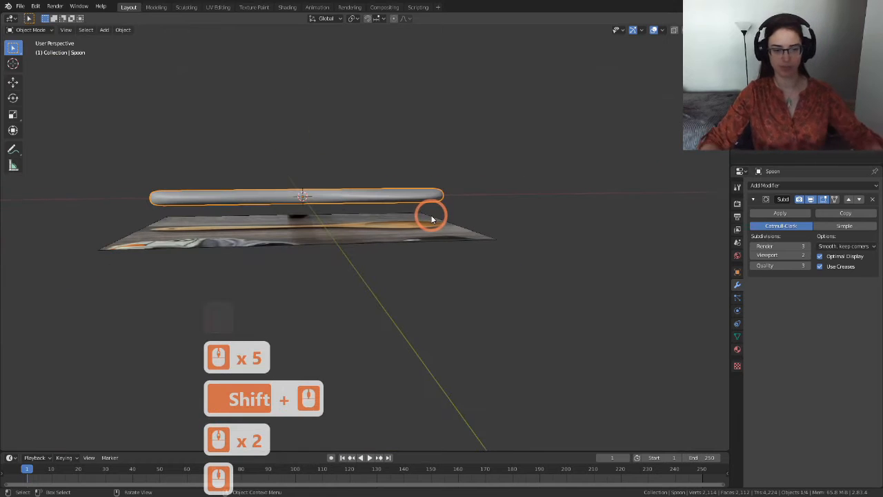
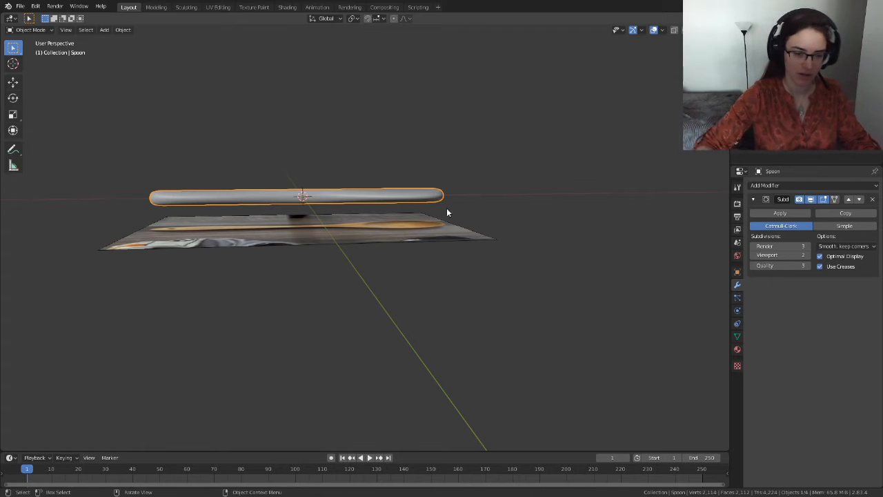
View the bowl end of the spoon from the side and enter Edit Mode.
{"action": "scroll", "coordinate": [447, 213], "scroll_direction": "up", "scroll_amount": 5}
{"action": "middle_click_drag", "start_coordinate": [499, 196], "coordinate": [495, 169]}
{"action": "key", "text": "Tab"}
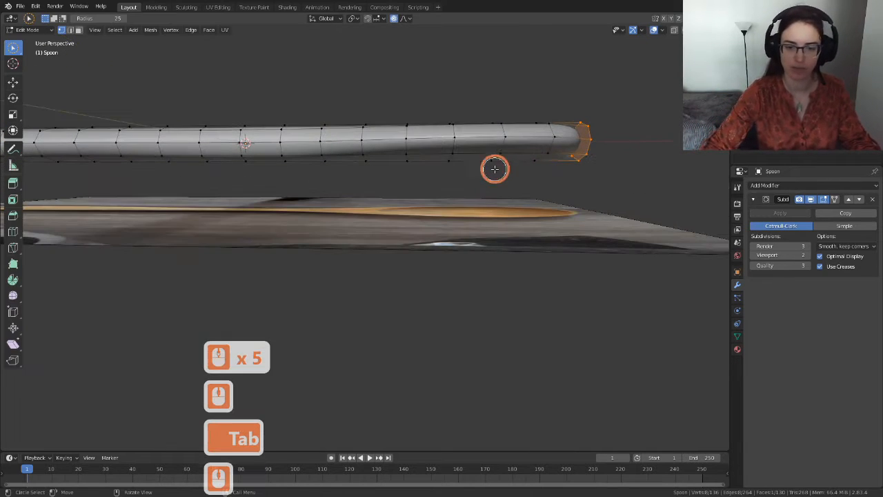
{"action": "scroll", "coordinate": [513, 157], "scroll_direction": "up", "scroll_amount": 4}
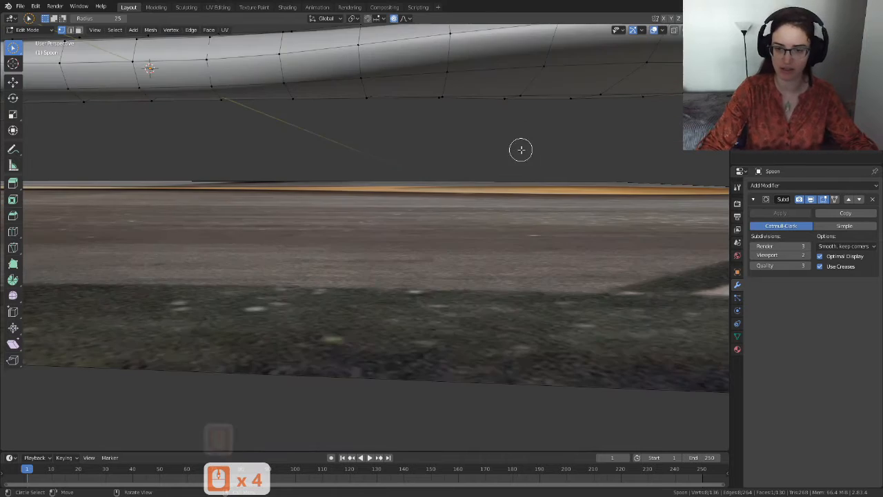
{"action": "scroll", "coordinate": [522, 150], "scroll_direction": "down", "scroll_amount": 2}
{"action": "middle_click_drag", "start_coordinate": [559, 143], "coordinate": [483, 119], "text": "shift"}
{"action": "left_click", "coordinate": [495, 121]}
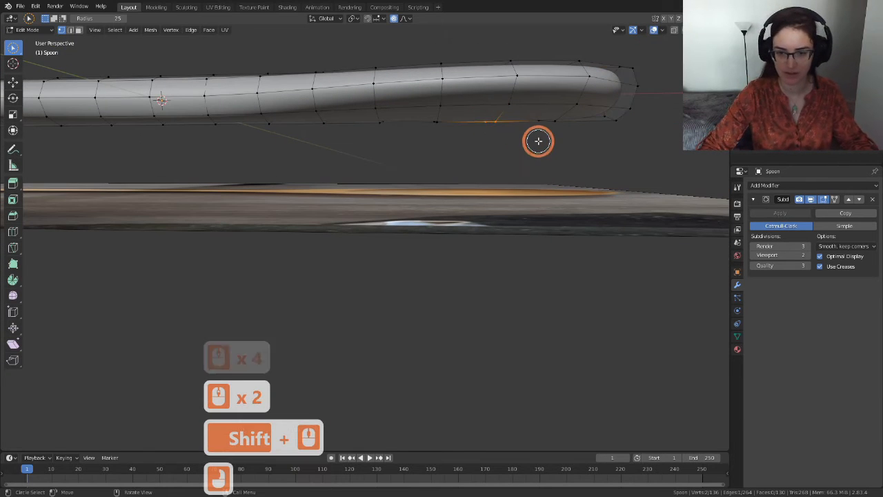
{"action": "key", "text": "g"}
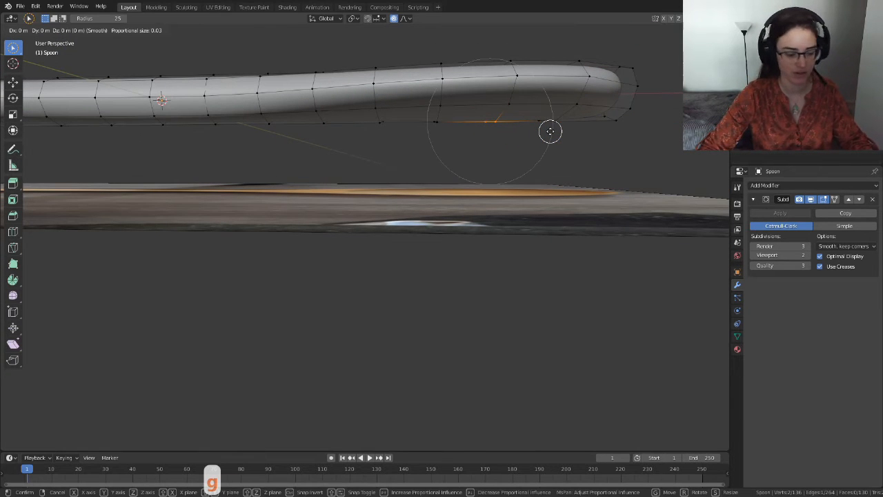
{"action": "key", "text": "Escape"}
{"action": "middle_click_drag", "start_coordinate": [552, 132], "coordinate": [412, 243]}
{"action": "scroll", "coordinate": [552, 149], "scroll_direction": "down", "scroll_amount": 4}
{"action": "scroll", "coordinate": [495, 208], "scroll_direction": "down", "scroll_amount": 4}
{"action": "scroll", "coordinate": [496, 208], "scroll_direction": "up", "scroll_amount": 3}
{"action": "key", "text": "g"}
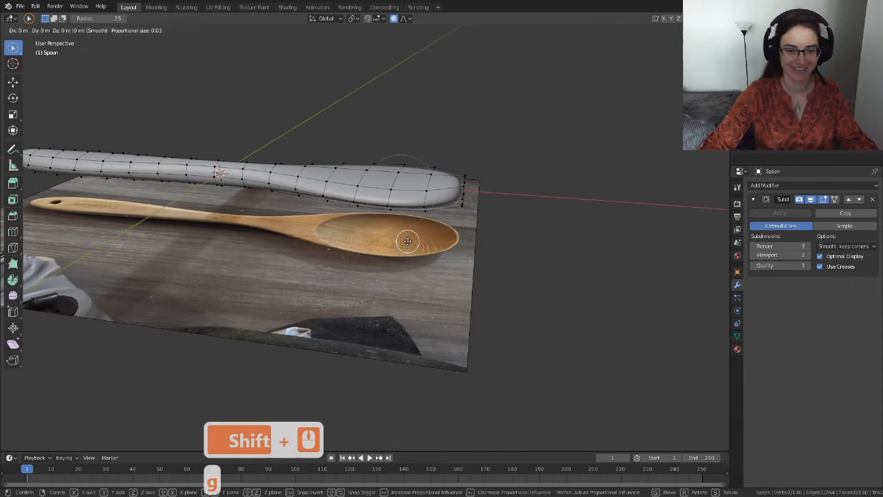
{"action": "key", "text": "z"}
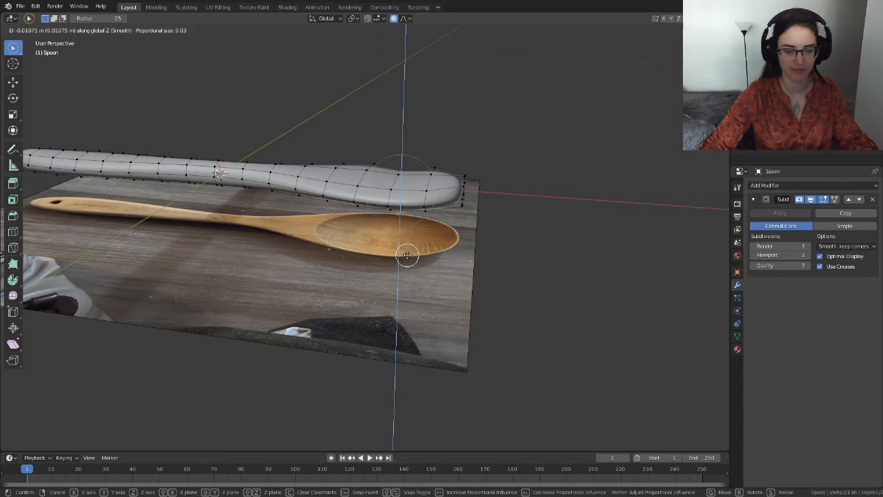
{"action": "key", "text": "Escape"}
{"action": "scroll", "coordinate": [404, 236], "scroll_direction": "down", "scroll_amount": 3}
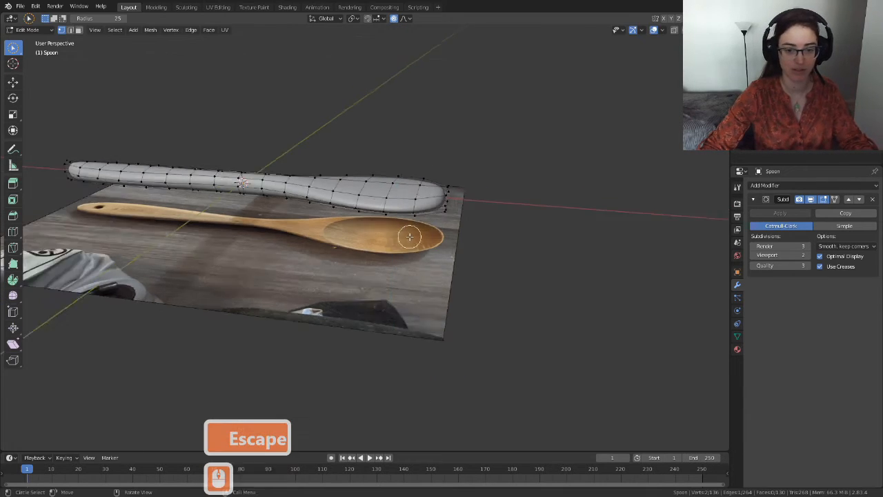
Switch to the front orthographic view and turn on X-ray to reach vertices through the mesh.
{"action": "middle_click_drag", "start_coordinate": [375, 274], "coordinate": [325, 246]}
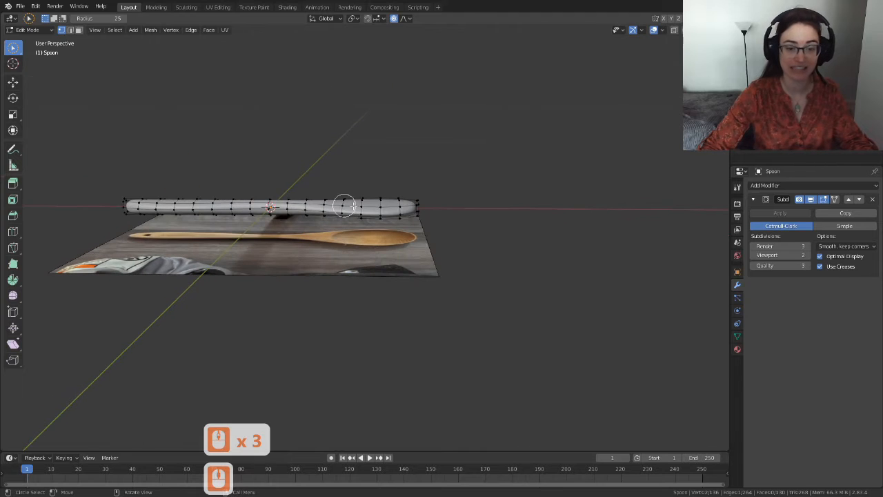
{"action": "middle_click_drag", "start_coordinate": [338, 261], "coordinate": [470, 251], "text": "shift"}
{"action": "scroll", "coordinate": [416, 256], "scroll_direction": "up", "scroll_amount": 4}
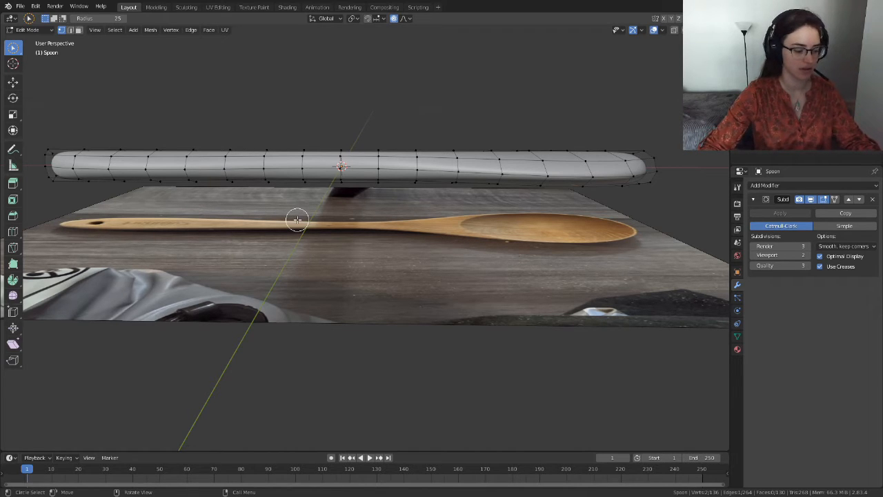
{"action": "key", "text": "grave"}
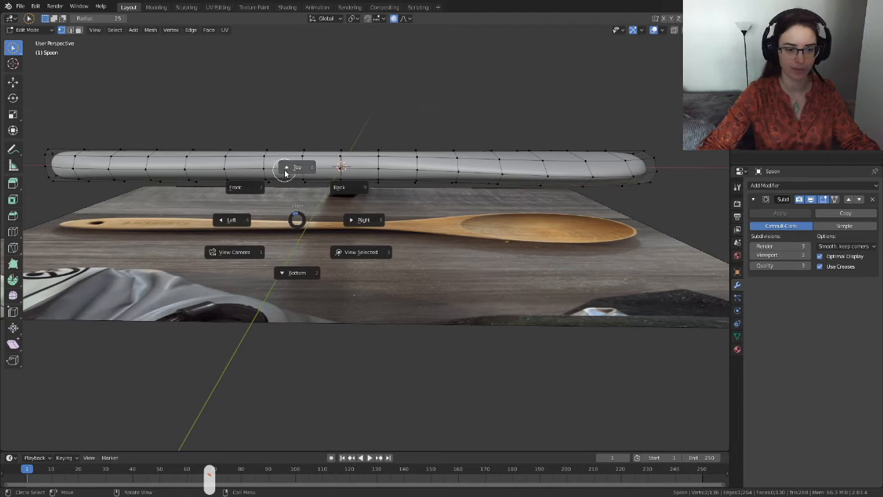
{"action": "left_click", "coordinate": [251, 191]}
{"action": "scroll", "coordinate": [454, 301], "scroll_direction": "down", "scroll_amount": 2}
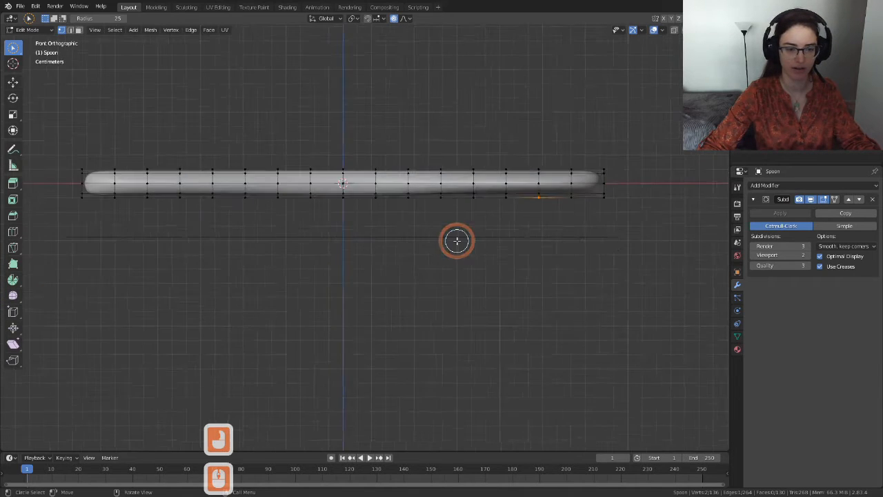
{"action": "left_click", "coordinate": [675, 30]}
Try to hide the upper vertices of the spoon in the front view so that only its underside stays visible.
{"action": "left_click", "coordinate": [457, 123]}
{"action": "left_click", "coordinate": [244, 181]}
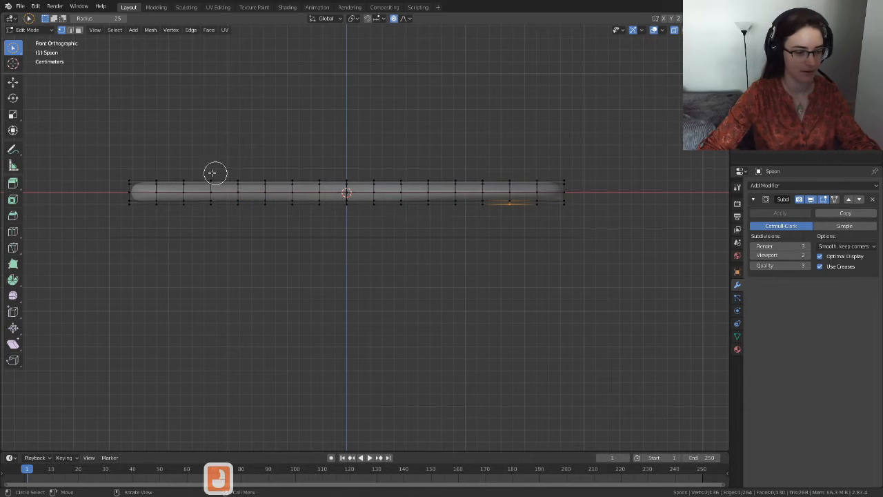
{"action": "key", "text": "b"}
{"action": "left_click_drag", "start_coordinate": [105, 166], "coordinate": [602, 192]}
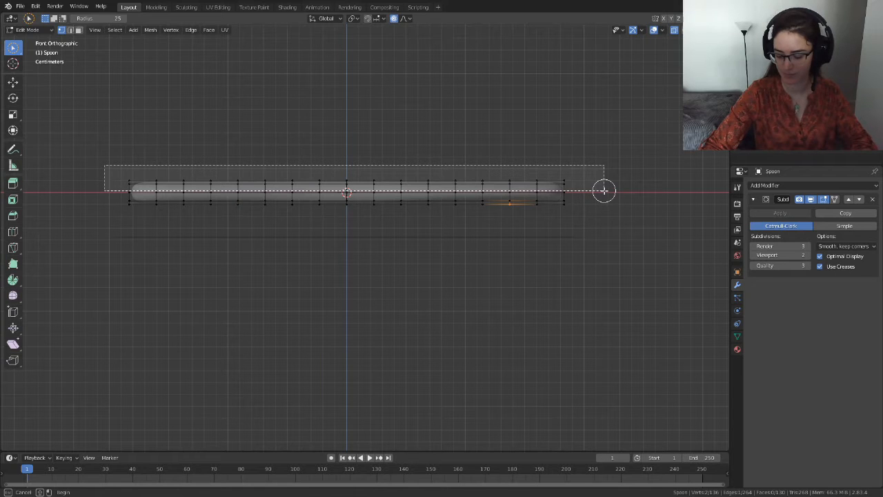
{"action": "left_click_drag", "start_coordinate": [604, 191], "coordinate": [605, 194]}
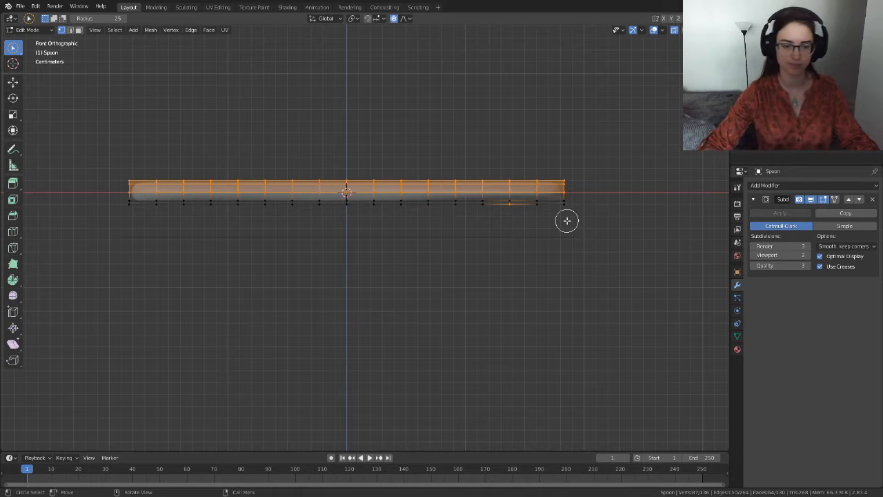
{"action": "key", "text": "h"}
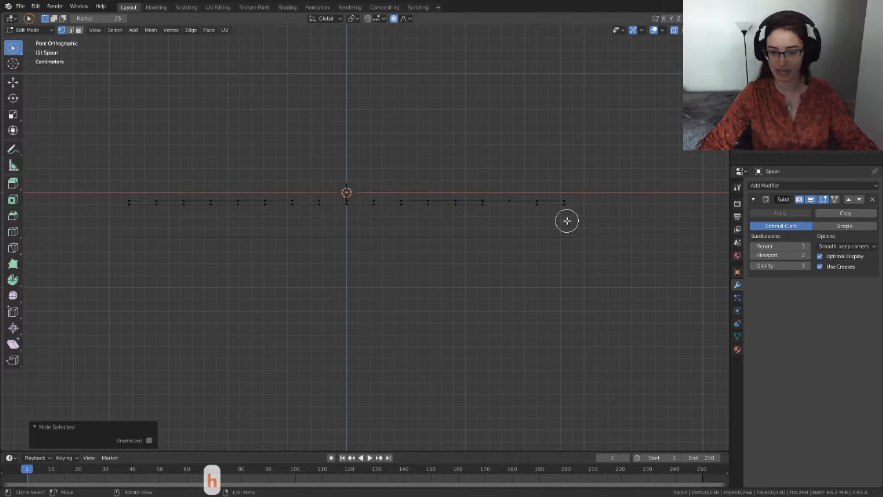
{"action": "middle_click_drag", "start_coordinate": [496, 199], "coordinate": [512, 227]}
{"action": "scroll", "coordinate": [513, 230], "scroll_direction": "down", "scroll_amount": 3}
{"action": "scroll", "coordinate": [515, 268], "scroll_direction": "up", "scroll_amount": 4}
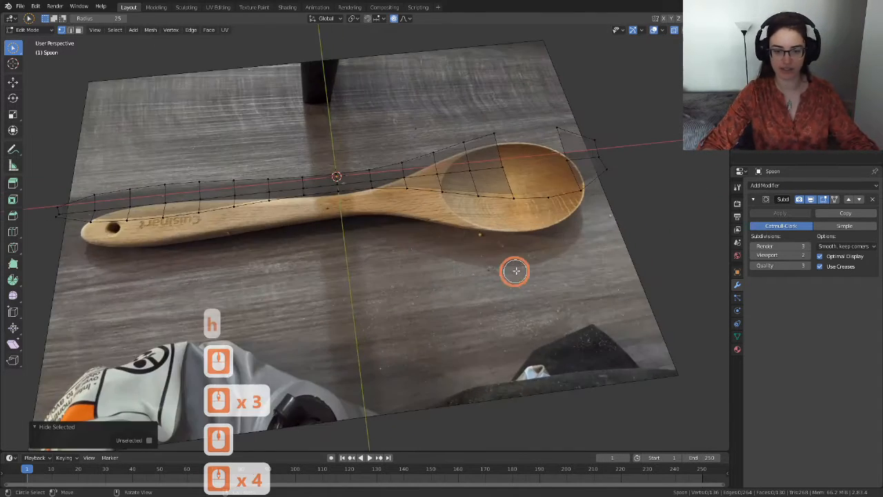
{"action": "middle_click_drag", "start_coordinate": [559, 251], "coordinate": [450, 191], "text": "shift"}
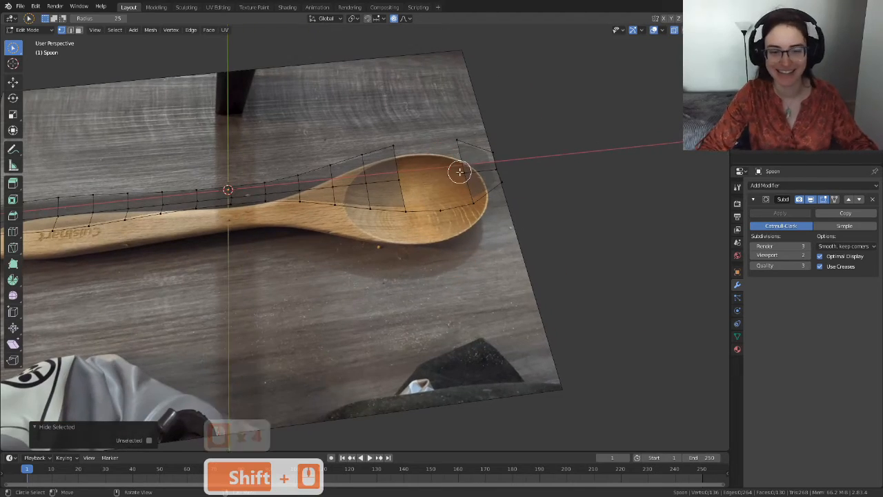
{"action": "scroll", "coordinate": [461, 170], "scroll_direction": "up", "scroll_amount": 4}
Undo the hiding and clear the remaining vertex selection.
{"action": "key", "text": "ctrl+z"}
{"action": "middle_click_drag", "start_coordinate": [476, 163], "coordinate": [517, 240]}
{"action": "left_click", "coordinate": [670, 187]}
{"action": "scroll", "coordinate": [484, 207], "scroll_direction": "down", "scroll_amount": 3}
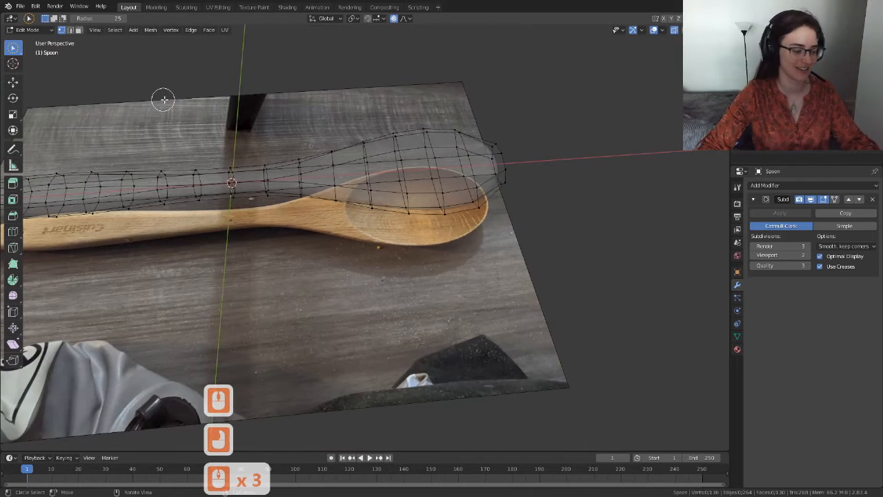
Select all vertices from the spoon's mid-height upward in the front orthographic view and hide them.
{"action": "key", "text": "grave"}
{"action": "key", "text": "grave"}
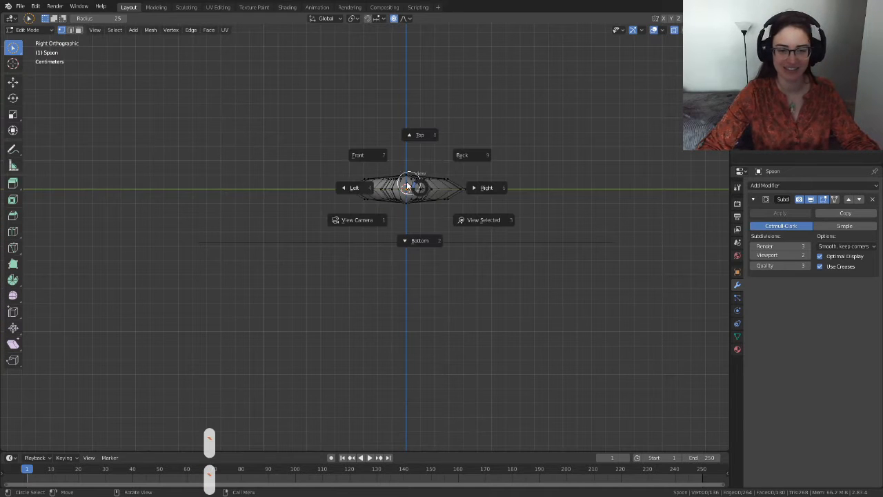
{"action": "left_click", "coordinate": [378, 158]}
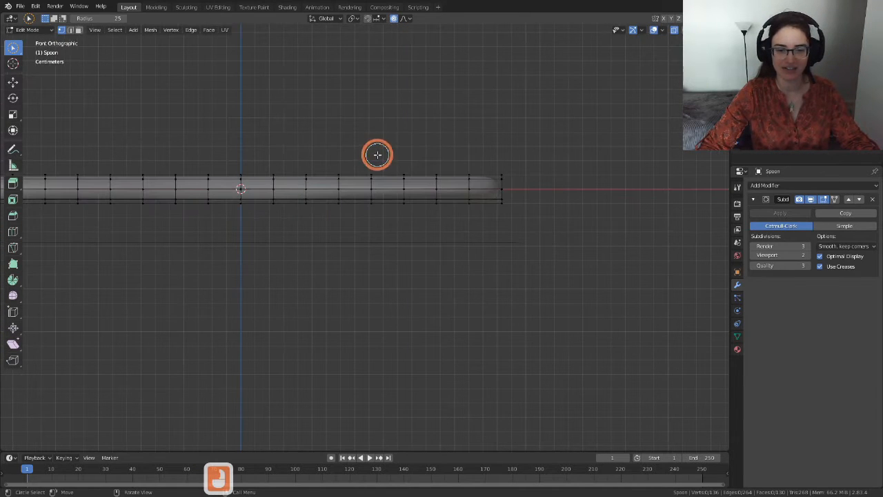
{"action": "middle_click_drag", "start_coordinate": [290, 178], "coordinate": [412, 177], "text": "shift"}
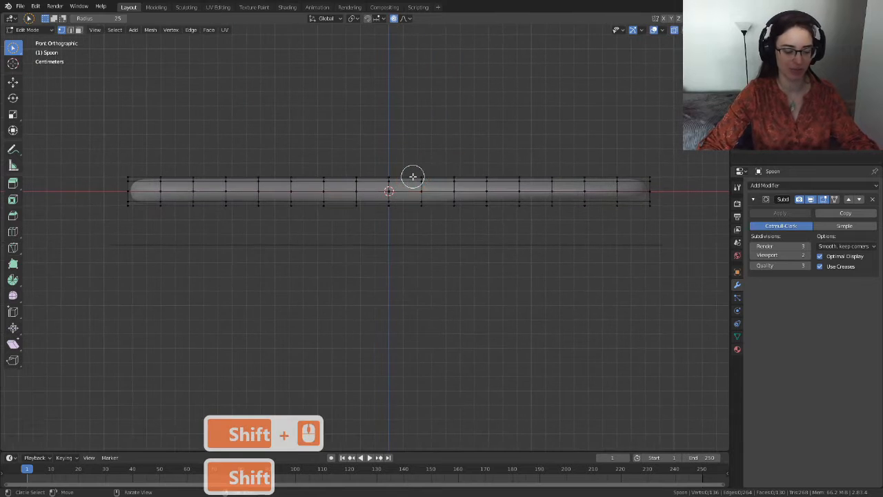
{"action": "key", "text": "b"}
{"action": "left_click_drag", "start_coordinate": [103, 159], "coordinate": [687, 193], "text": "shift"}
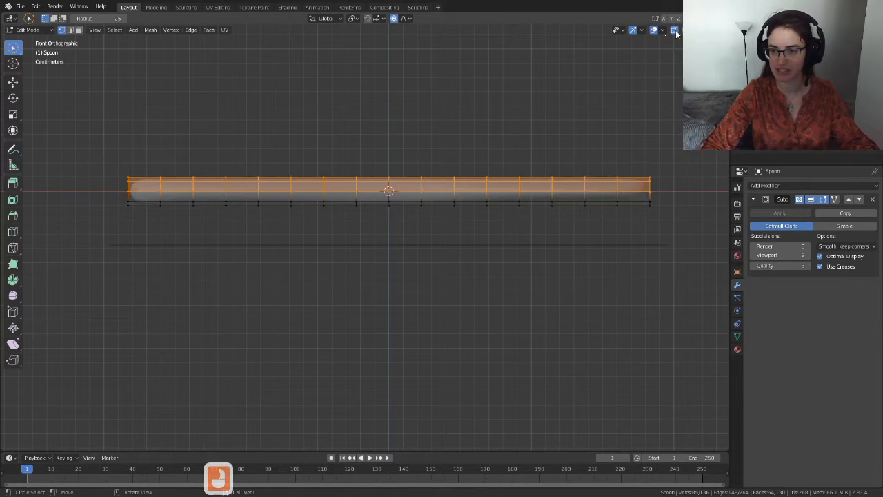
{"action": "middle_click_drag", "start_coordinate": [545, 198], "coordinate": [407, 217]}
{"action": "key", "text": "h"}
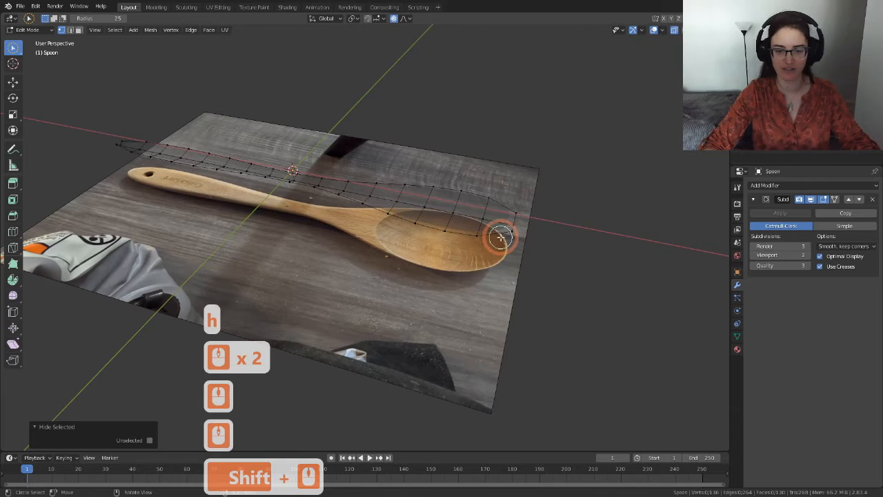
Lower two central vertices of the bowl's underside about 0.0088 m along Z using smooth proportional editing with a size of 0.063.
{"action": "scroll", "coordinate": [477, 236], "scroll_direction": "up", "scroll_amount": 3}
{"action": "middle_click_drag", "start_coordinate": [518, 237], "coordinate": [435, 233], "text": "shift"}
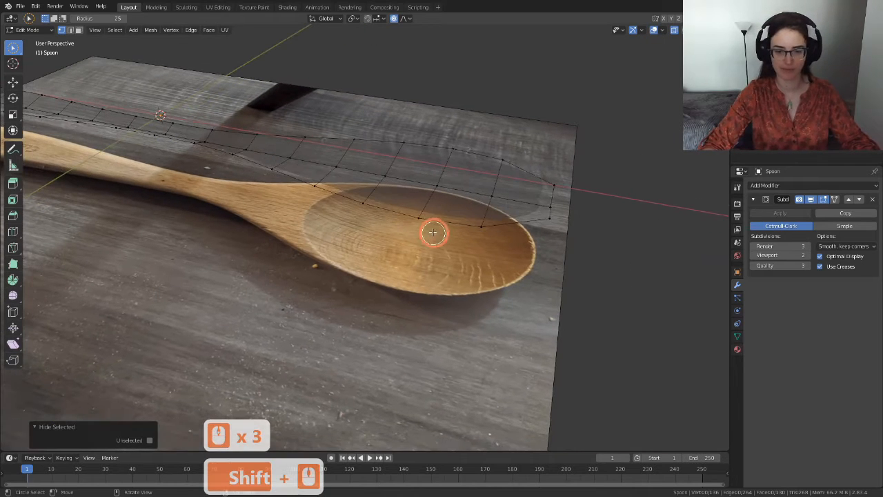
{"action": "left_click", "coordinate": [424, 179]}
{"action": "left_click", "coordinate": [439, 186]}
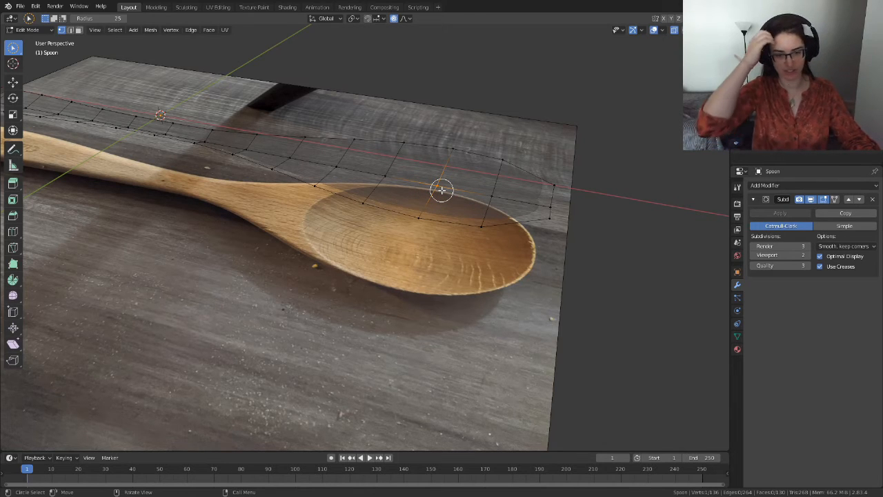
{"action": "left_click", "coordinate": [404, 179], "text": "shift"}
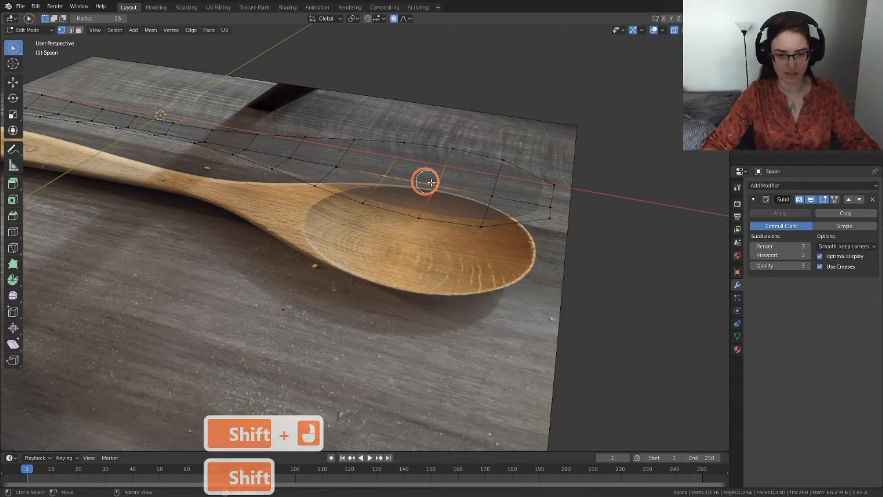
{"action": "key", "text": "g"}
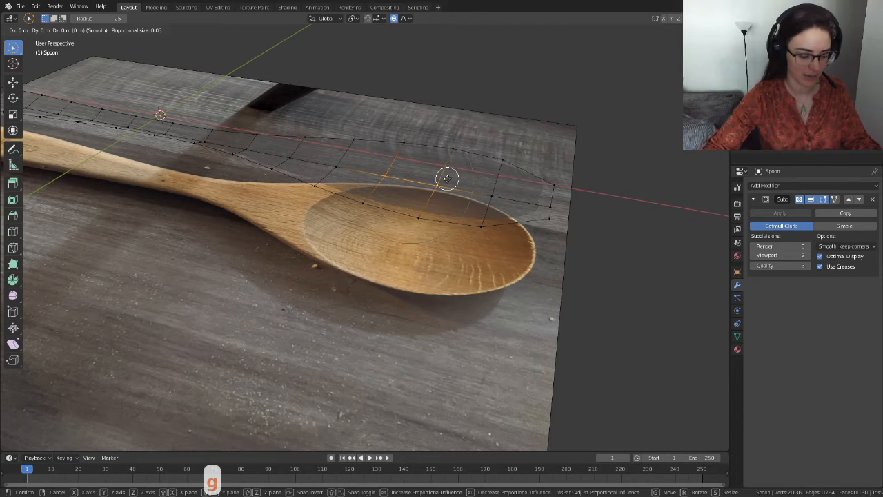
{"action": "key", "text": "z"}
{"action": "key", "text": "z"}
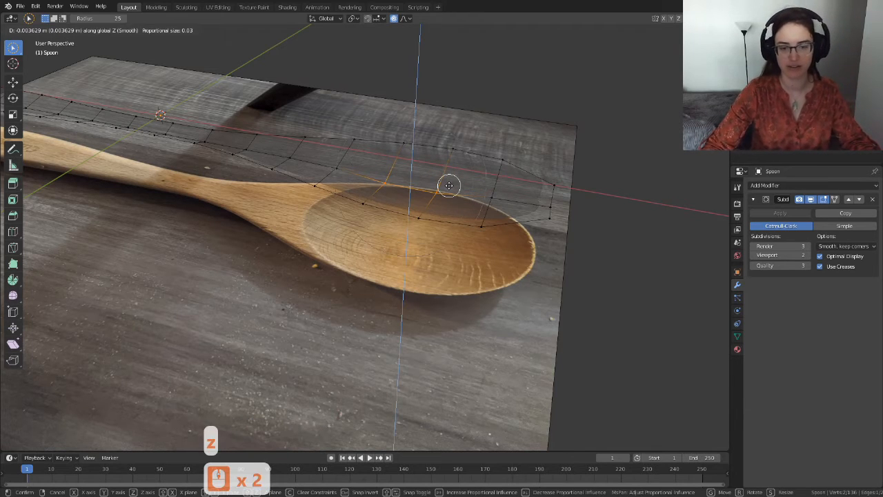
{"action": "scroll", "coordinate": [449, 185], "scroll_direction": "down", "scroll_amount": 5}
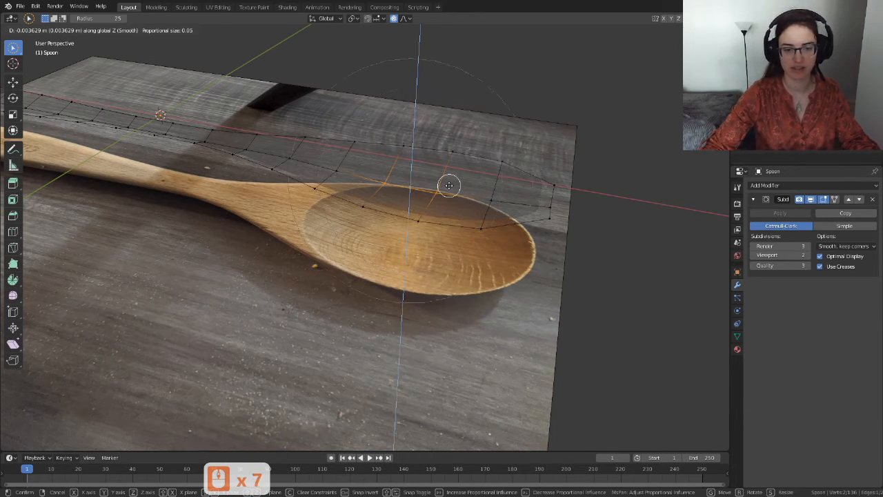
{"action": "left_click", "coordinate": [449, 195]}
Check the lowered bowl from the side and reveal the hidden upper vertices.
{"action": "middle_click_drag", "start_coordinate": [449, 196], "coordinate": [531, 246]}
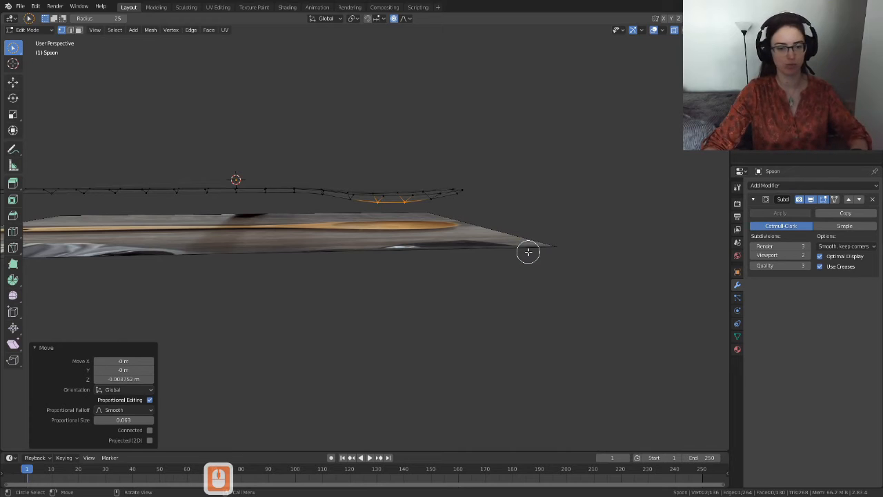
{"action": "middle_click_drag", "start_coordinate": [470, 236], "coordinate": [522, 241]}
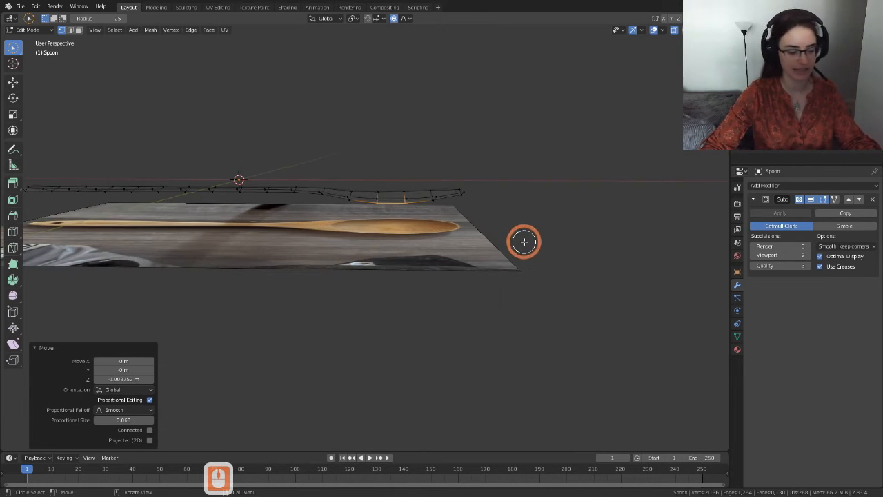
{"action": "middle_click_drag", "start_coordinate": [407, 164], "coordinate": [453, 162], "text": "shift"}
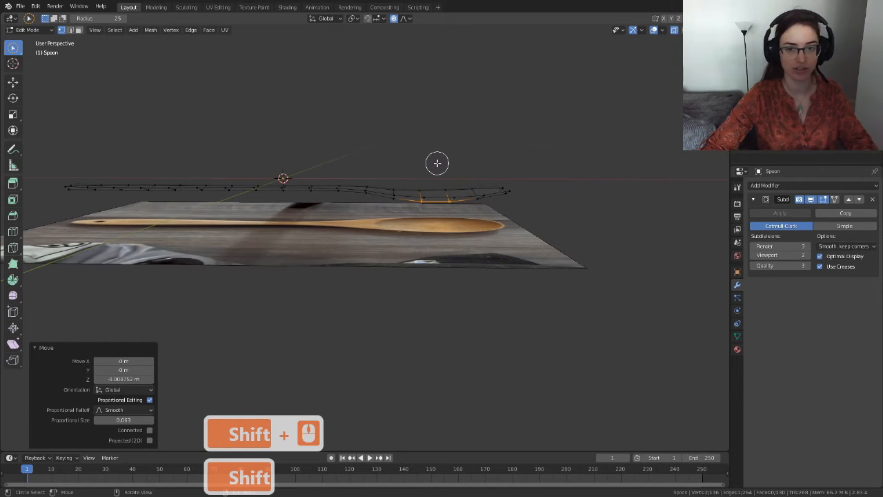
{"action": "key", "text": "alt+h"}
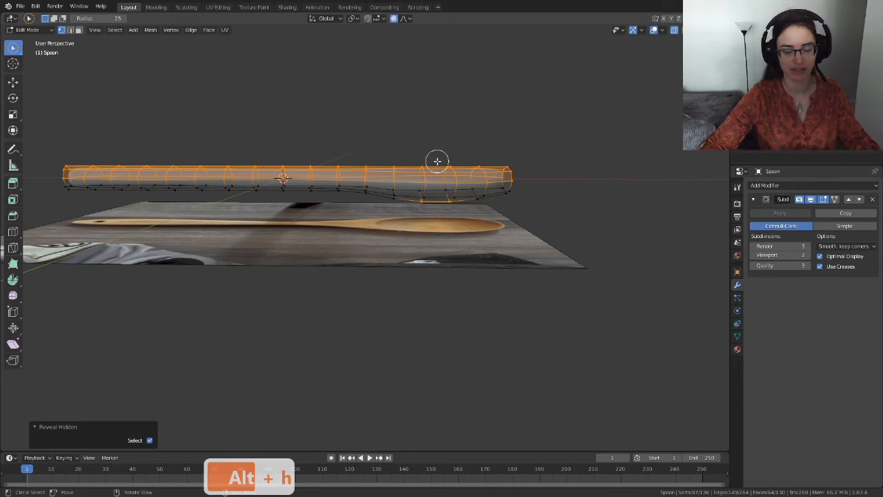
{"action": "middle_click_drag", "start_coordinate": [453, 168], "coordinate": [454, 207]}
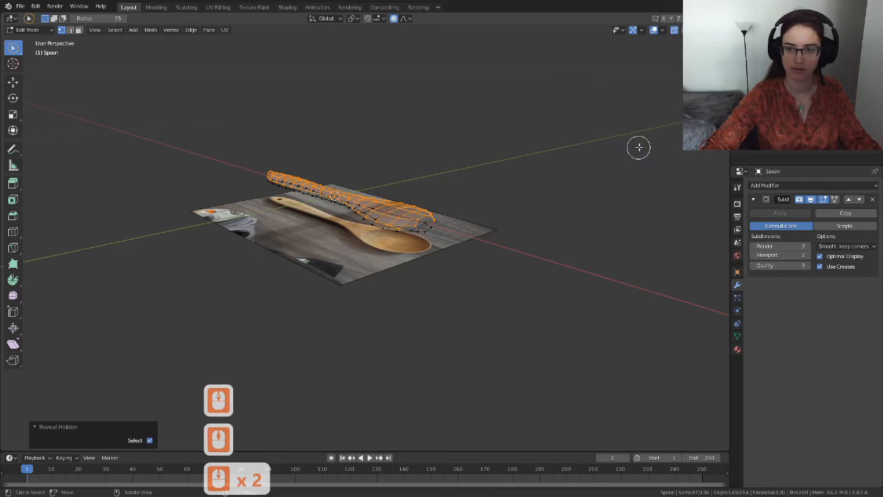
Turn off X-ray and return to Object Mode to examine the deepened bowl against the reference photo.
{"action": "left_click", "coordinate": [673, 33]}
{"action": "scroll", "coordinate": [506, 231], "scroll_direction": "down", "scroll_amount": 2}
{"action": "scroll", "coordinate": [529, 227], "scroll_direction": "up", "scroll_amount": 7}
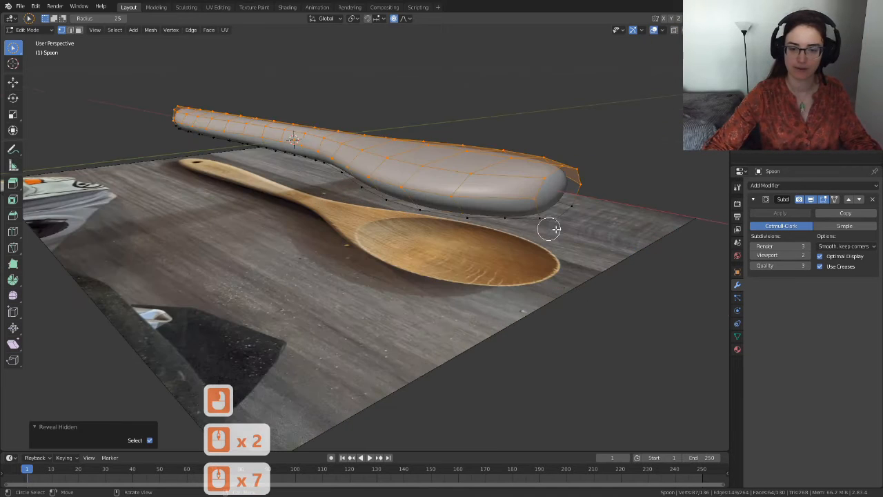
{"action": "key", "text": "Tab"}
{"action": "middle_click_drag", "start_coordinate": [503, 242], "coordinate": [477, 371]}
{"action": "scroll", "coordinate": [543, 229], "scroll_direction": "down", "scroll_amount": 3}
{"action": "scroll", "coordinate": [463, 321], "scroll_direction": "up", "scroll_amount": 2}
{"action": "middle_click_drag", "start_coordinate": [463, 321], "coordinate": [528, 327]}
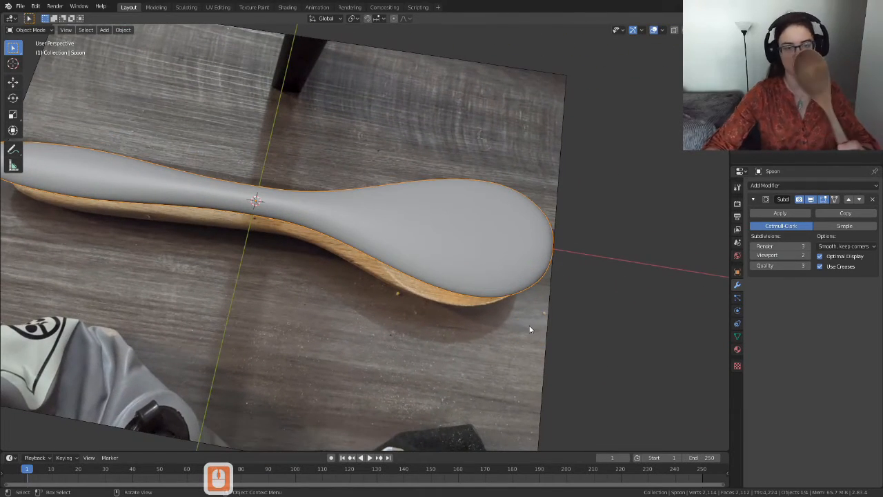
{"action": "middle_click_drag", "start_coordinate": [503, 280], "coordinate": [490, 192]}
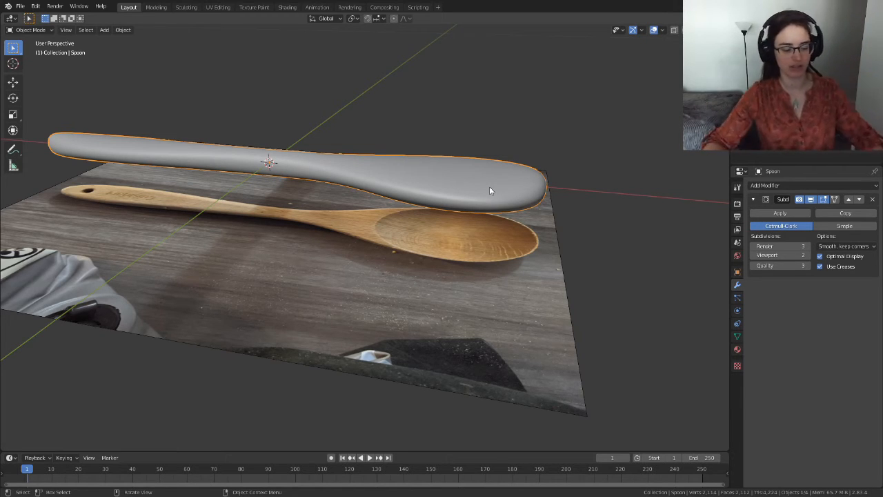
Add a UV sphere at the world origin to use for the spoon's hollow.
{"action": "scroll", "coordinate": [506, 194], "scroll_direction": "down", "scroll_amount": 3}
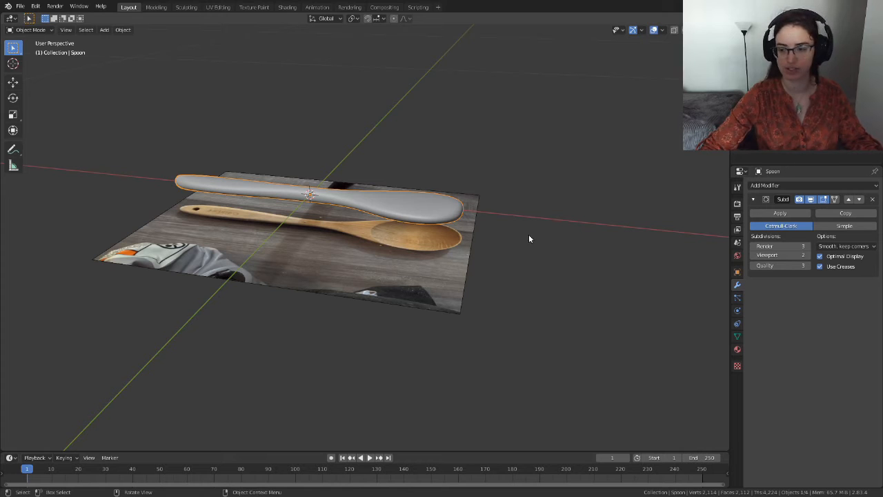
{"action": "key", "text": "shift+a"}
{"action": "mouse_move", "coordinate": [529, 234]}
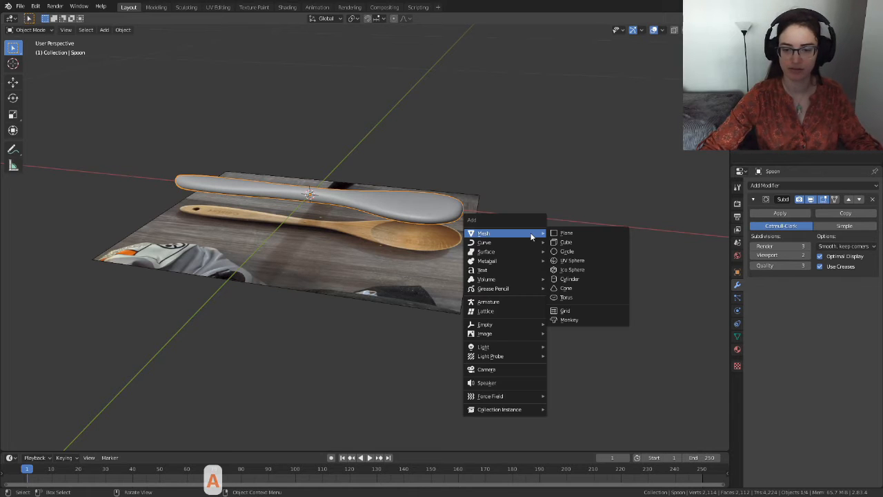
{"action": "left_click", "coordinate": [572, 260]}
{"action": "scroll", "coordinate": [480, 250], "scroll_direction": "up", "scroll_amount": 4}
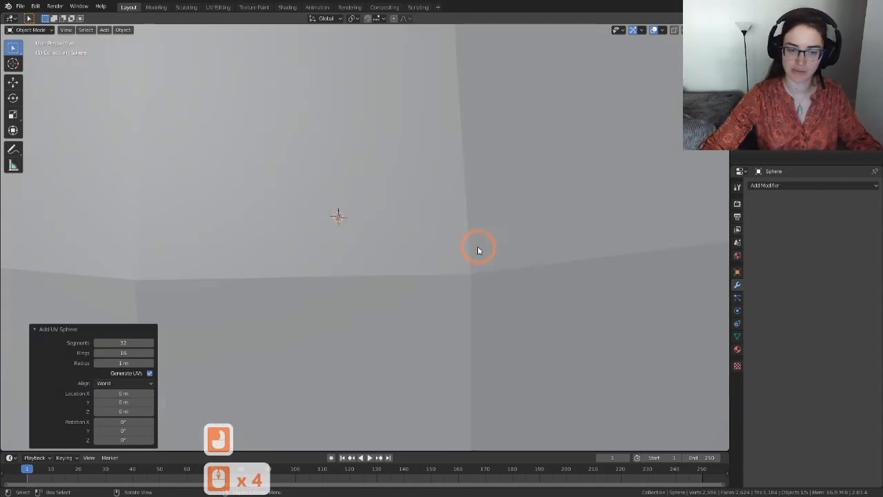
{"action": "scroll", "coordinate": [448, 248], "scroll_direction": "down", "scroll_amount": 9}
{"action": "scroll", "coordinate": [448, 250], "scroll_direction": "up", "scroll_amount": 2}
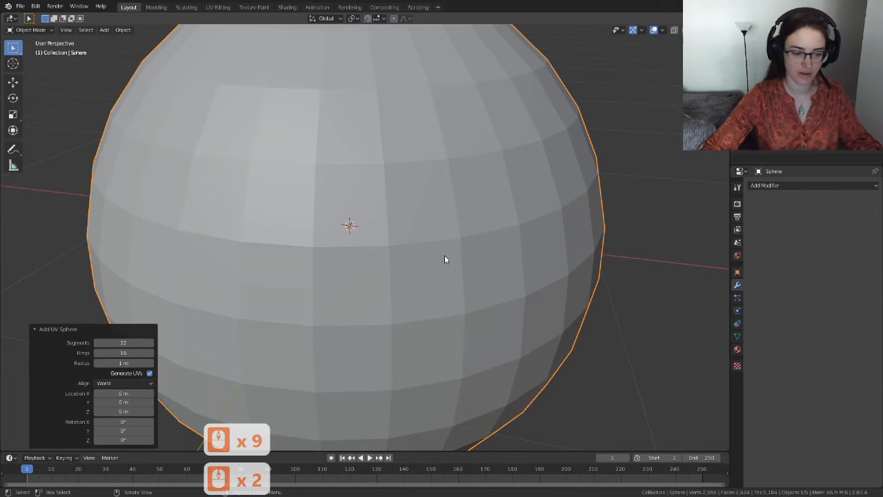
Set the new sphere's radius to 3.5 cm and compare its size with the spoon's bowl.
{"action": "mouse_move", "coordinate": [124, 363]}
{"action": "left_mouse_down"}
{"action": "mouse_move", "coordinate": [84, 369]}
{"action": "mouse_move", "coordinate": [132, 363]}
{"action": "left_mouse_up"}
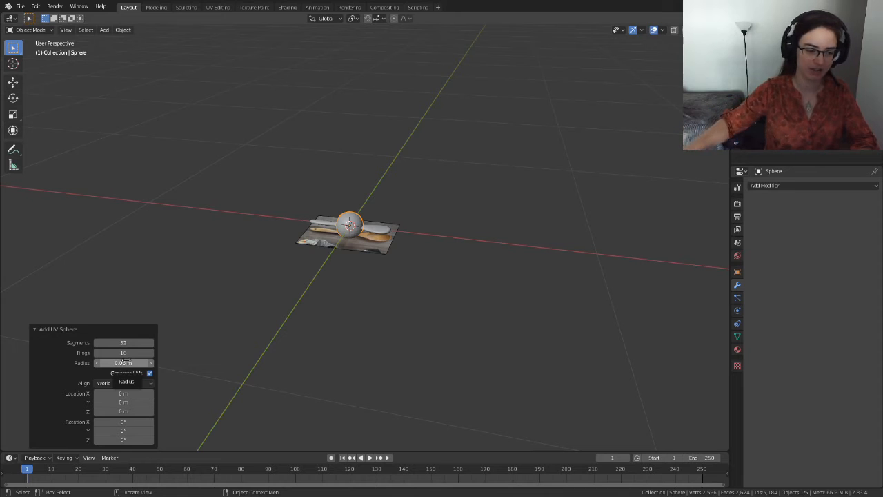
{"action": "key", "text": "period"}
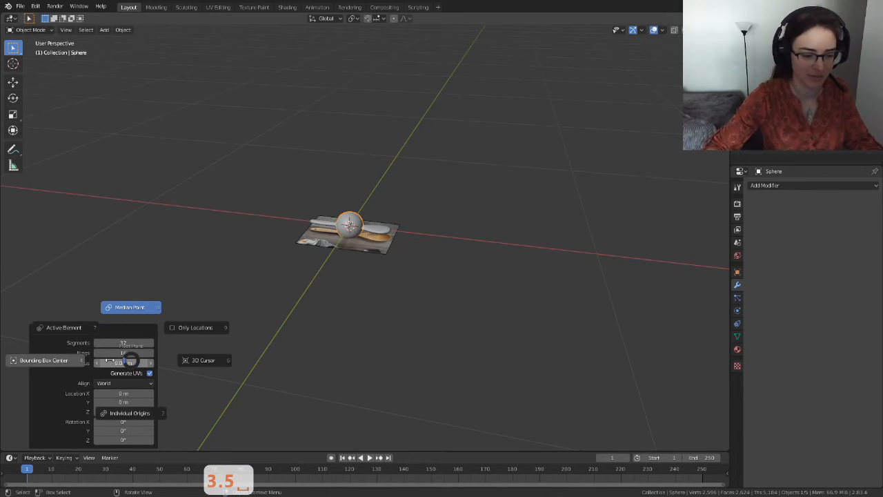
{"action": "left_click", "coordinate": [132, 362]}
{"action": "left_click", "coordinate": [133, 363]}
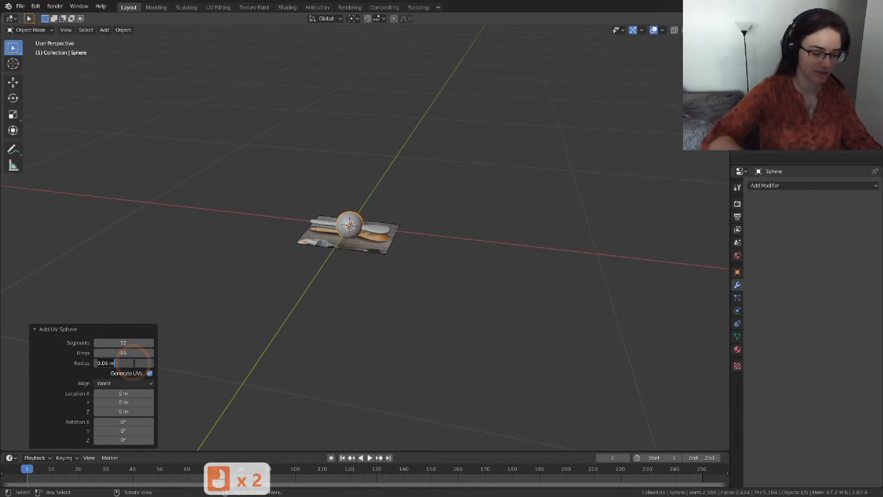
{"action": "type", "text": "3.5 cm"}
{"action": "key", "text": "Return"}
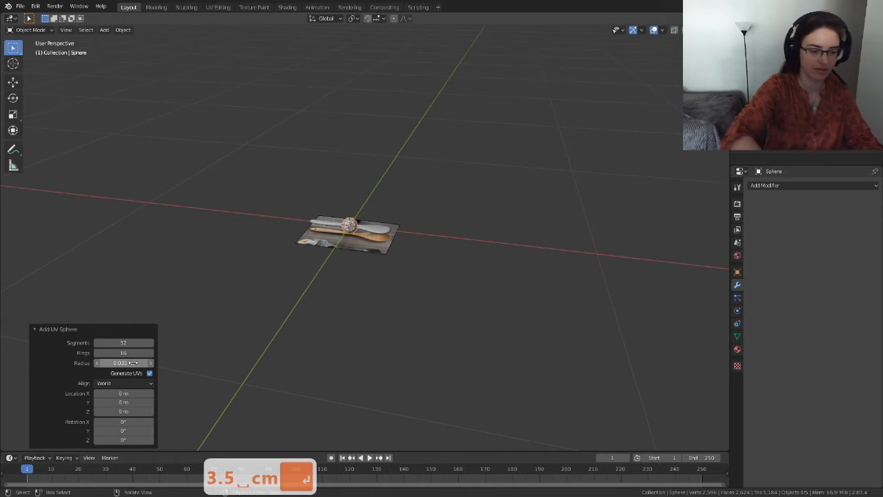
{"action": "scroll", "coordinate": [438, 266], "scroll_direction": "up", "scroll_amount": 9}
{"action": "middle_click_drag", "start_coordinate": [343, 193], "coordinate": [300, 241], "text": "shift"}
{"action": "scroll", "coordinate": [386, 279], "scroll_direction": "up", "scroll_amount": 3}
{"action": "scroll", "coordinate": [407, 334], "scroll_direction": "down", "scroll_amount": 2}
{"action": "scroll", "coordinate": [326, 291], "scroll_direction": "up", "scroll_amount": 2}
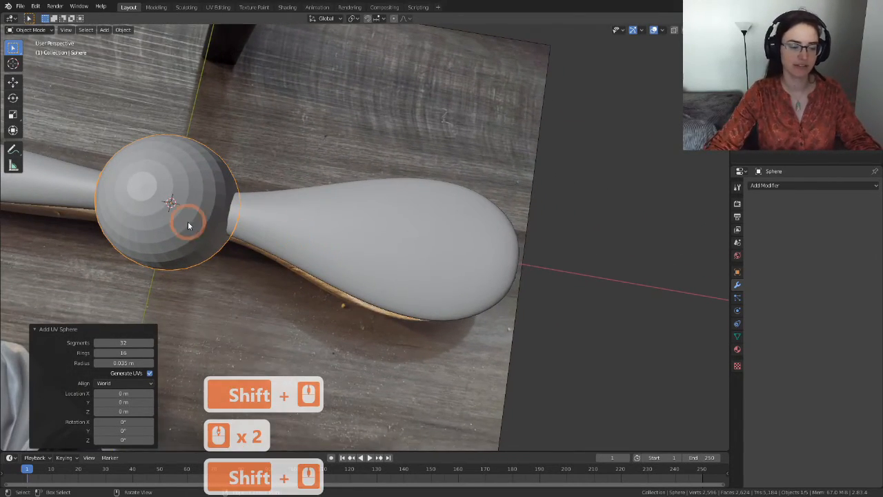
Reduce the new sphere to 9 segments and 9 rings and compare its mesh density with the spoon.
{"action": "middle_click_drag", "start_coordinate": [187, 222], "coordinate": [184, 319], "text": "shift"}
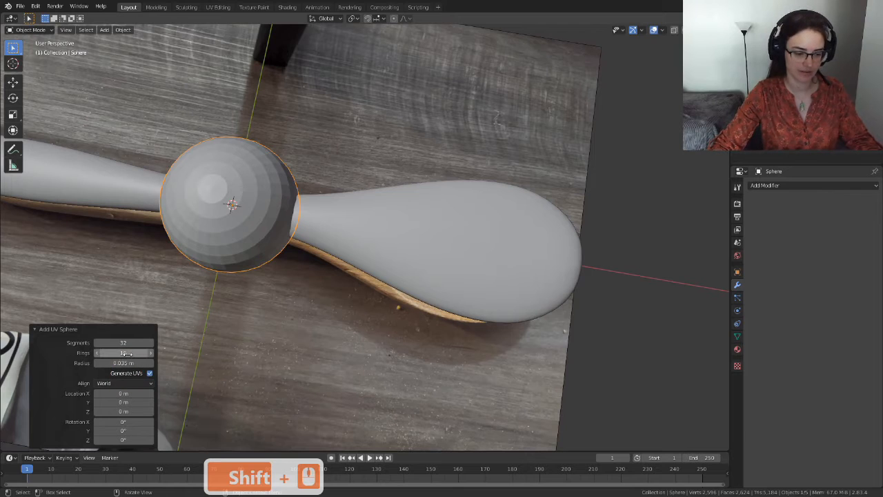
{"action": "left_click_drag", "start_coordinate": [123, 353], "coordinate": [89, 353]}
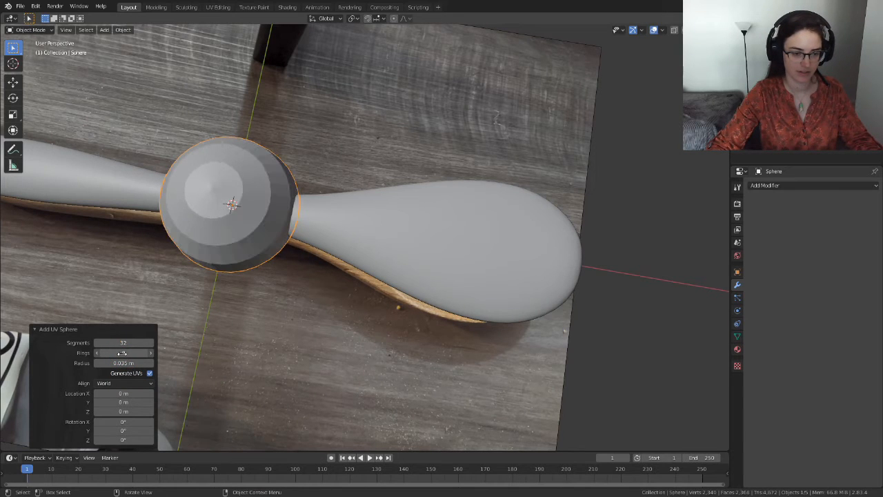
{"action": "left_click_drag", "start_coordinate": [125, 347], "coordinate": [119, 348]}
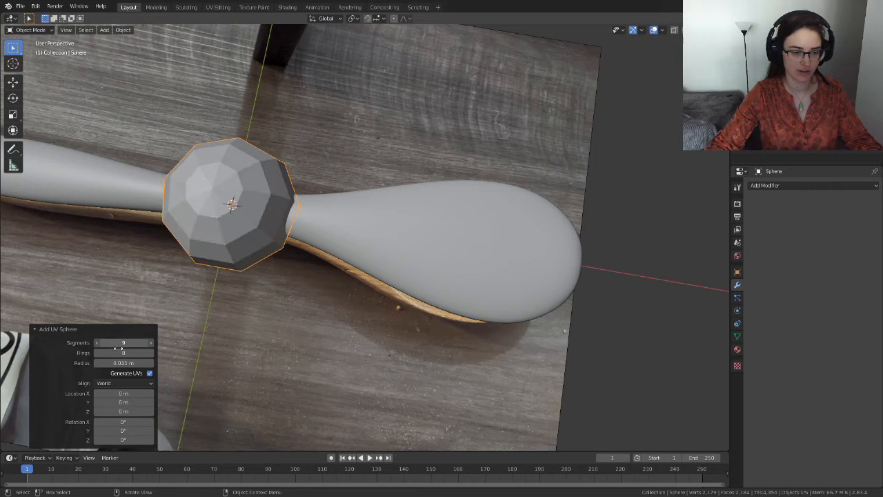
{"action": "left_click", "coordinate": [135, 348]}
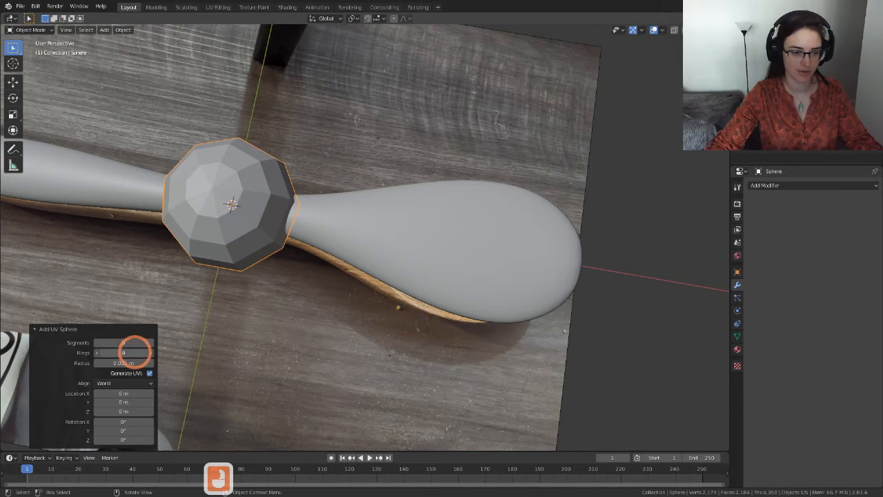
{"action": "left_click_drag", "start_coordinate": [135, 352], "coordinate": [138, 353]}
{"action": "scroll", "coordinate": [312, 339], "scroll_direction": "down", "scroll_amount": 4}
{"action": "middle_click_drag", "start_coordinate": [348, 352], "coordinate": [357, 328]}
{"action": "scroll", "coordinate": [352, 331], "scroll_direction": "up", "scroll_amount": 3}
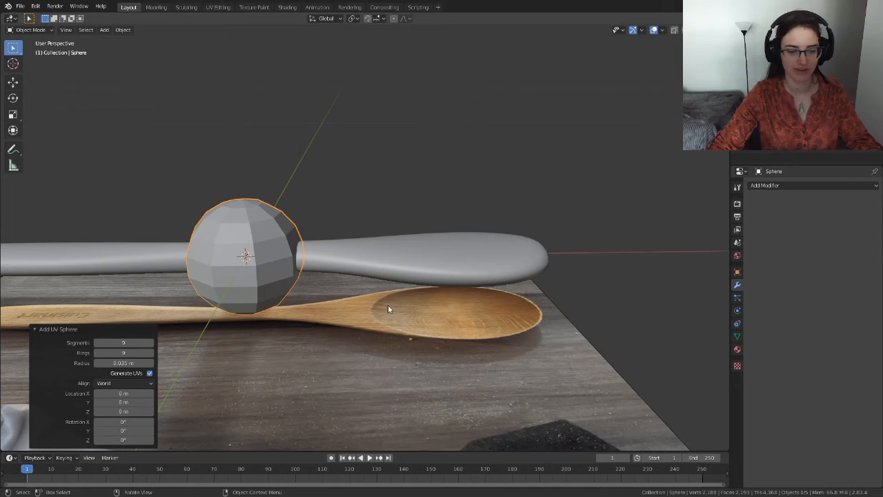
{"action": "mouse_move", "coordinate": [395, 309]}
{"action": "middle_mouse_down"}
{"action": "mouse_move", "coordinate": [396, 292]}
{"action": "mouse_move", "coordinate": [413, 290]}
{"action": "mouse_move", "coordinate": [414, 312]}
{"action": "mouse_move", "coordinate": [396, 322]}
{"action": "middle_mouse_up"}
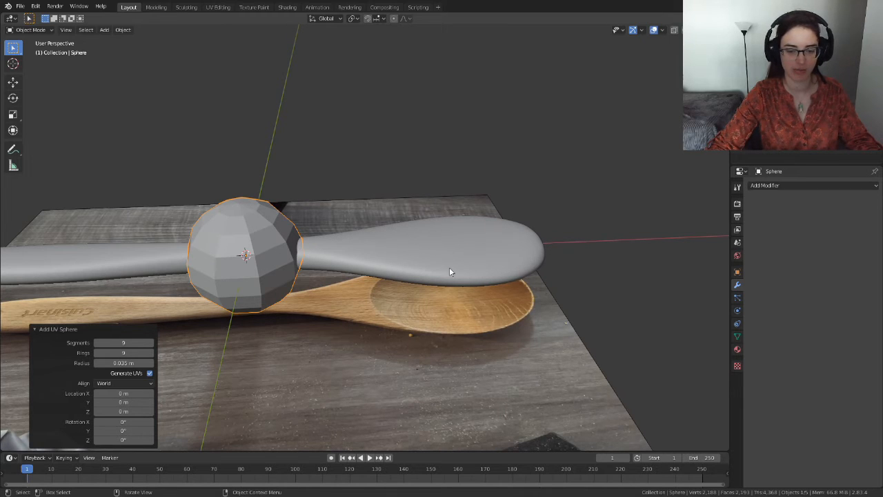
Set the sphere's segment count to 12.
{"action": "scroll", "coordinate": [367, 279], "scroll_direction": "down", "scroll_amount": 2}
{"action": "left_click_drag", "start_coordinate": [118, 353], "coordinate": [123, 343]}
{"action": "left_click", "coordinate": [126, 343]}
{"action": "scroll", "coordinate": [404, 309], "scroll_direction": "down", "scroll_amount": 4}
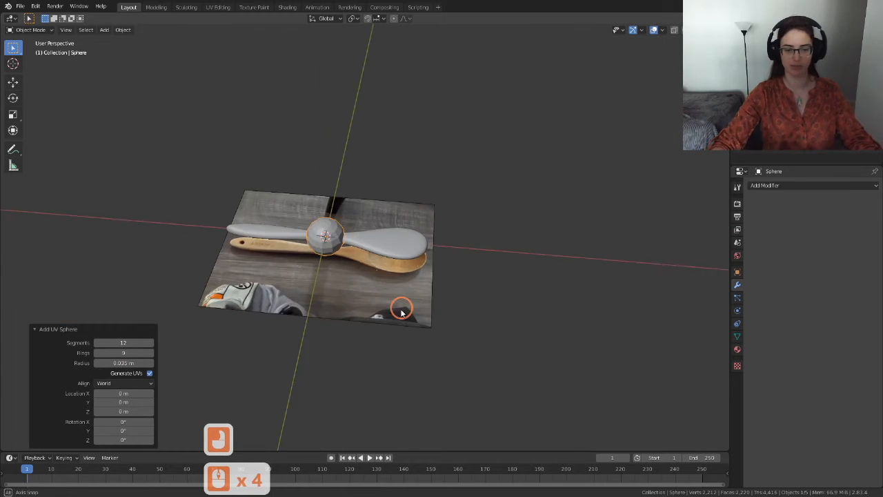
Move the sphere about 0.13 m along the X axis so it sits over the spoon's bowl.
{"action": "scroll", "coordinate": [398, 290], "scroll_direction": "up", "scroll_amount": 3}
{"action": "scroll", "coordinate": [366, 310], "scroll_direction": "up", "scroll_amount": 4}
{"action": "mouse_move", "coordinate": [394, 292]}
{"action": "middle_mouse_down", "text": "shift"}
{"action": "mouse_move", "coordinate": [366, 310]}
{"action": "mouse_move", "coordinate": [399, 283]}
{"action": "middle_mouse_up", "text": "shift"}
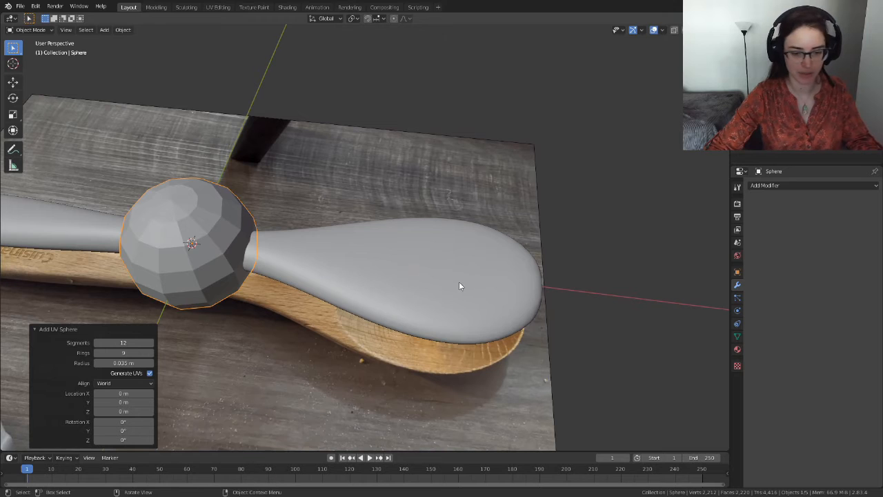
{"action": "key", "text": "g"}
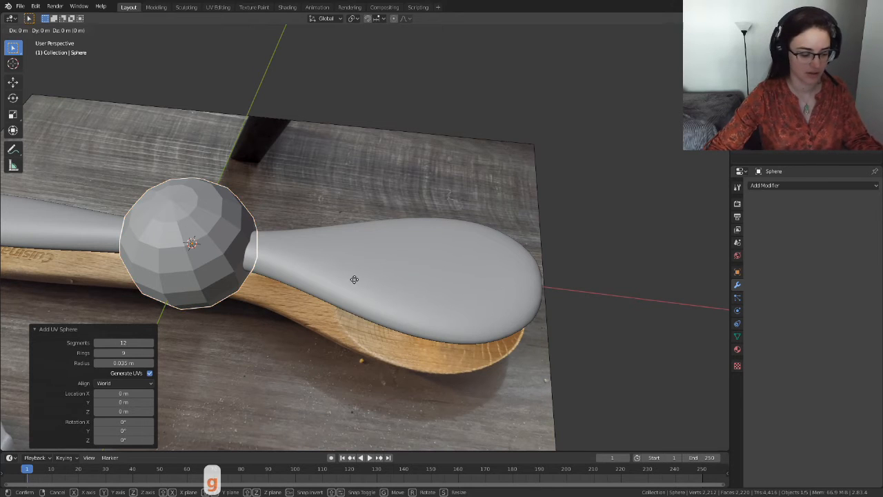
{"action": "key", "text": "x"}
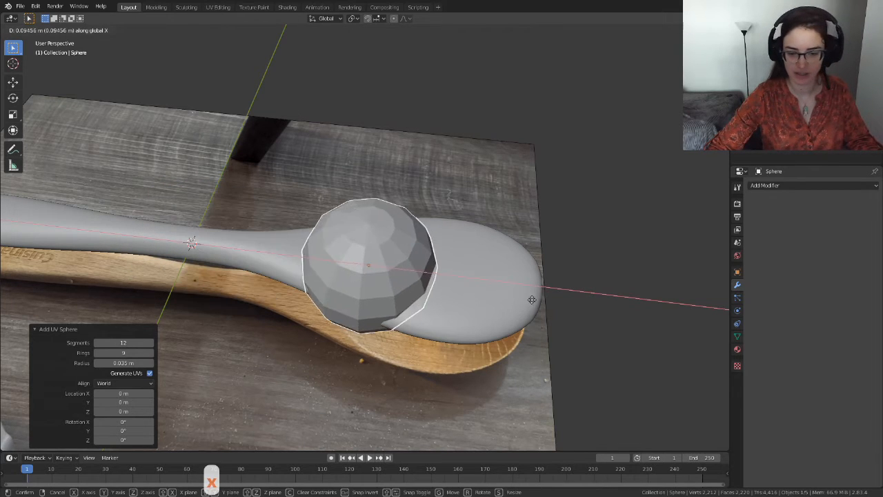
{"action": "left_click", "coordinate": [601, 302]}
{"action": "middle_click_drag", "start_coordinate": [602, 302], "coordinate": [499, 283]}
{"action": "scroll", "coordinate": [500, 283], "scroll_direction": "up", "scroll_amount": 2}
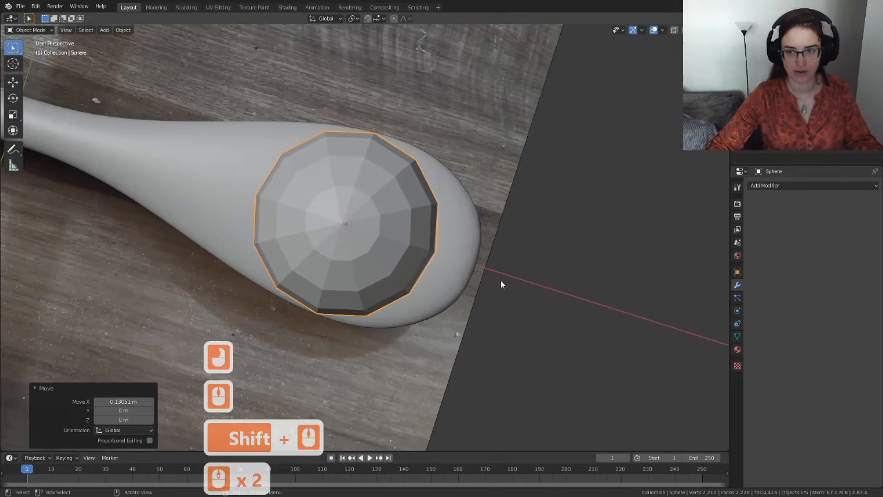
{"action": "middle_click_drag", "start_coordinate": [365, 229], "coordinate": [430, 253]}
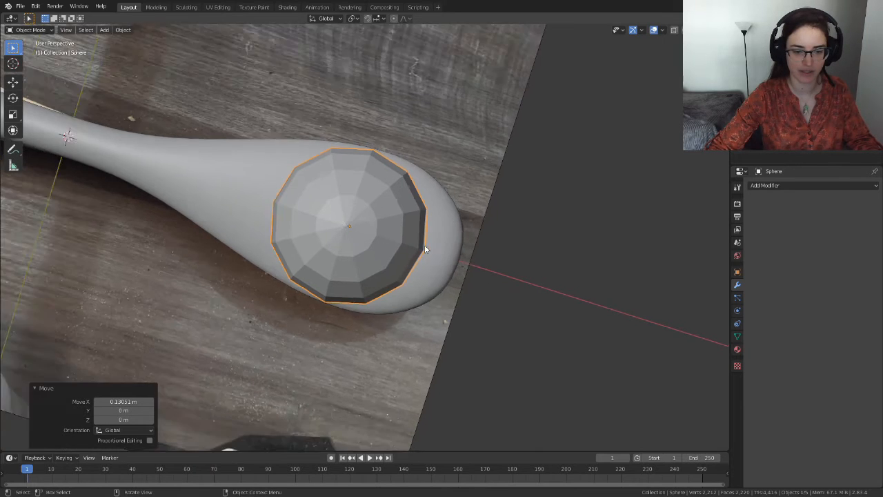
Examine how the sphere intersects the bowl from the side and inspect its pole topology in Edit Mode.
{"action": "scroll", "coordinate": [450, 288], "scroll_direction": "down", "scroll_amount": 3}
{"action": "middle_click_drag", "start_coordinate": [450, 288], "coordinate": [469, 201]}
{"action": "middle_click_drag", "start_coordinate": [438, 329], "coordinate": [451, 301]}
{"action": "scroll", "coordinate": [462, 286], "scroll_direction": "up", "scroll_amount": 2}
{"action": "middle_click_drag", "start_coordinate": [290, 324], "coordinate": [375, 311]}
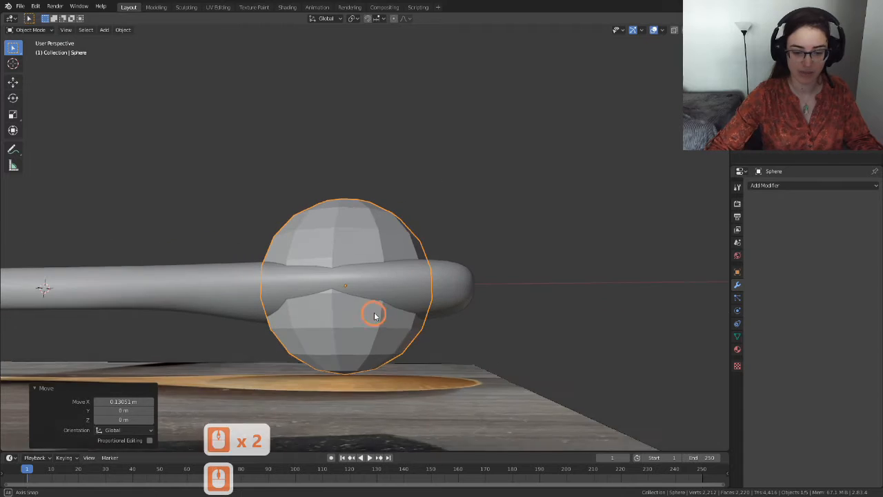
{"action": "scroll", "coordinate": [400, 290], "scroll_direction": "up", "scroll_amount": 3}
{"action": "middle_click_drag", "start_coordinate": [400, 250], "coordinate": [345, 190]}
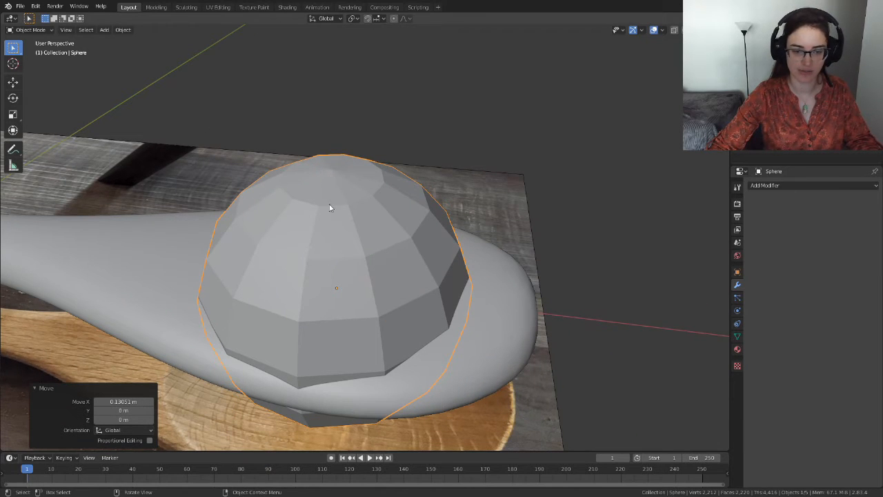
{"action": "key", "text": "Tab"}
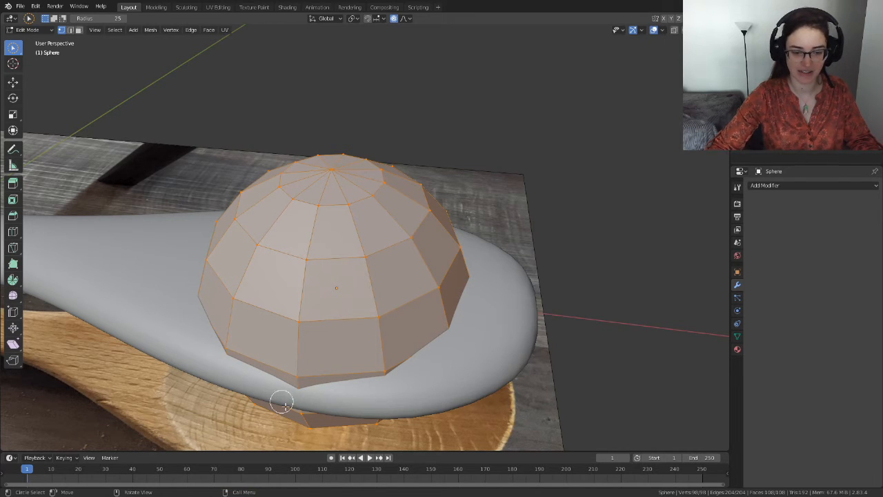
{"action": "key", "text": "Tab"}
{"action": "scroll", "coordinate": [424, 262], "scroll_direction": "down", "scroll_amount": 3}
{"action": "mouse_move", "coordinate": [374, 253]}
{"action": "middle_mouse_down"}
{"action": "mouse_move", "coordinate": [391, 291]}
{"action": "mouse_move", "coordinate": [406, 241]}
{"action": "mouse_move", "coordinate": [372, 252]}
{"action": "middle_mouse_up"}
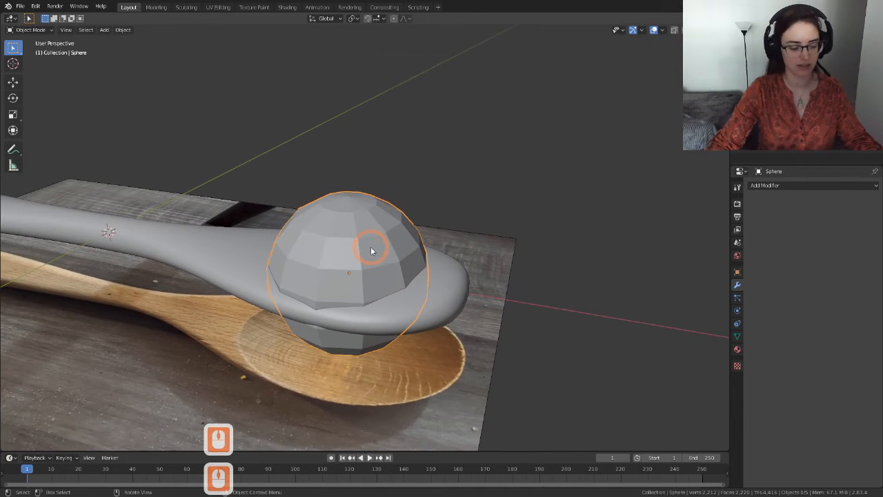
Rotate the sphere 90° about the global Y axis so its poles lie along the spoon's length.
{"action": "key", "text": "r"}
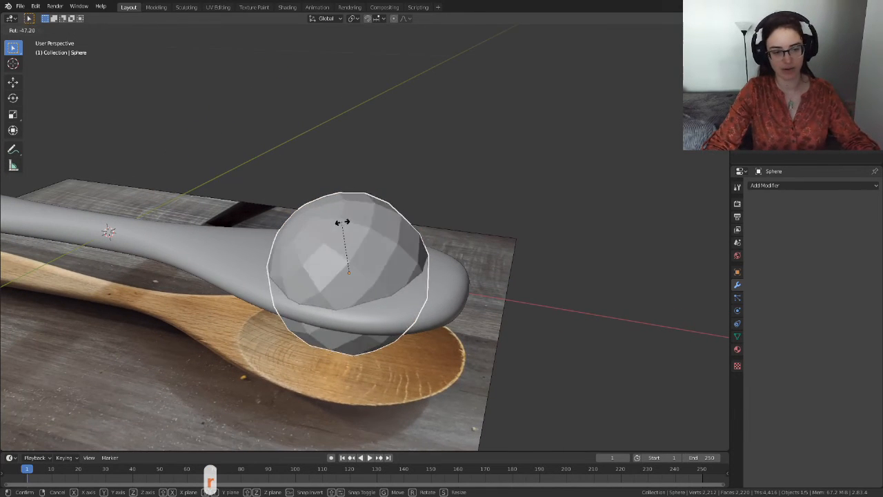
{"action": "key", "text": "y"}
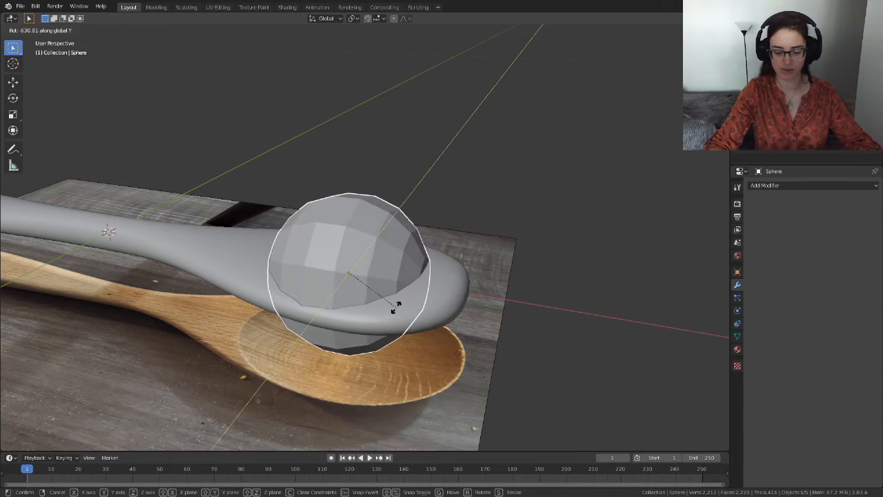
{"action": "type", "text": "90"}
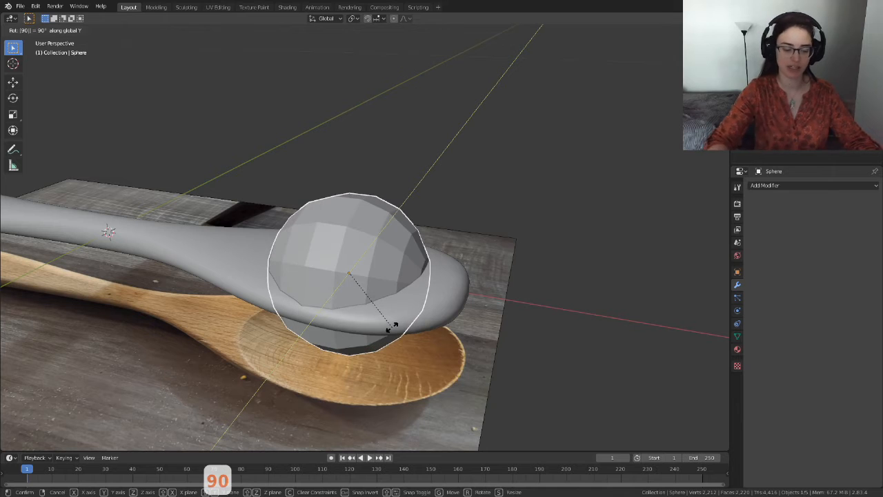
{"action": "key", "text": "Return"}
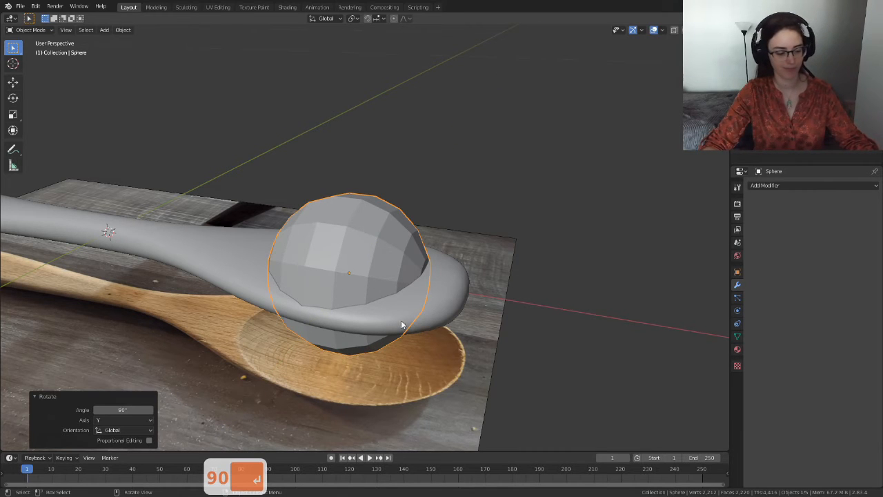
Turn on X-ray and view the sphere from the top against the hollow in the reference photo.
{"action": "middle_click_drag", "start_coordinate": [396, 340], "coordinate": [503, 238]}
{"action": "left_click", "coordinate": [674, 29]}
{"action": "middle_click_drag", "start_coordinate": [442, 276], "coordinate": [440, 346]}
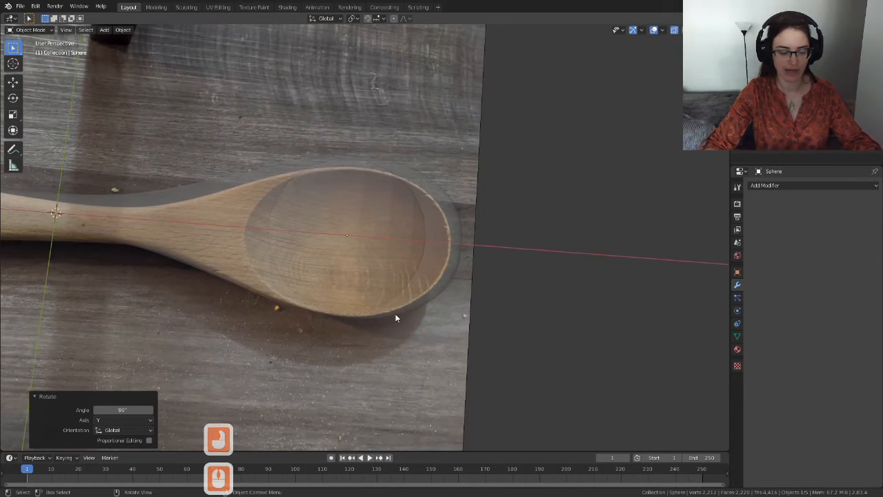
{"action": "key", "text": "grave"}
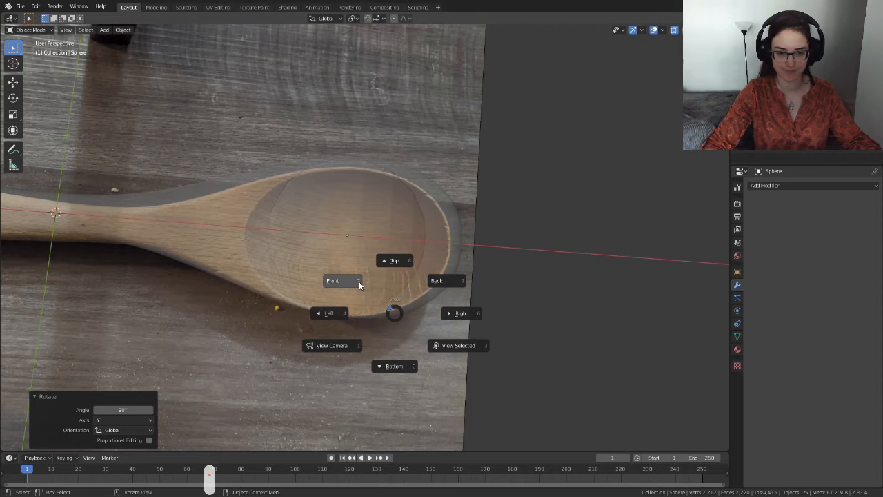
{"action": "left_click", "coordinate": [392, 261]}
{"action": "scroll", "coordinate": [392, 261], "scroll_direction": "up", "scroll_amount": 1}
{"action": "scroll", "coordinate": [393, 261], "scroll_direction": "up", "scroll_amount": 2}
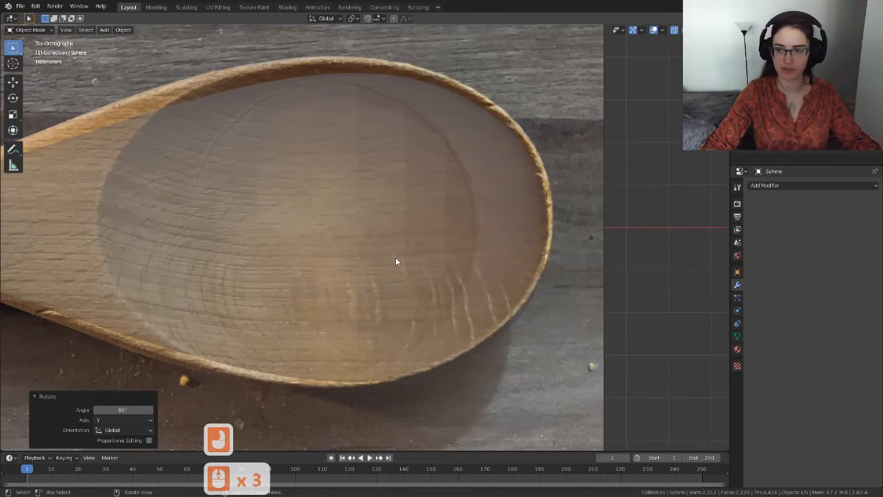
Stretch the sphere along the X axis by a factor of about 1.49 to match the hollow's length.
{"action": "key", "text": "s"}
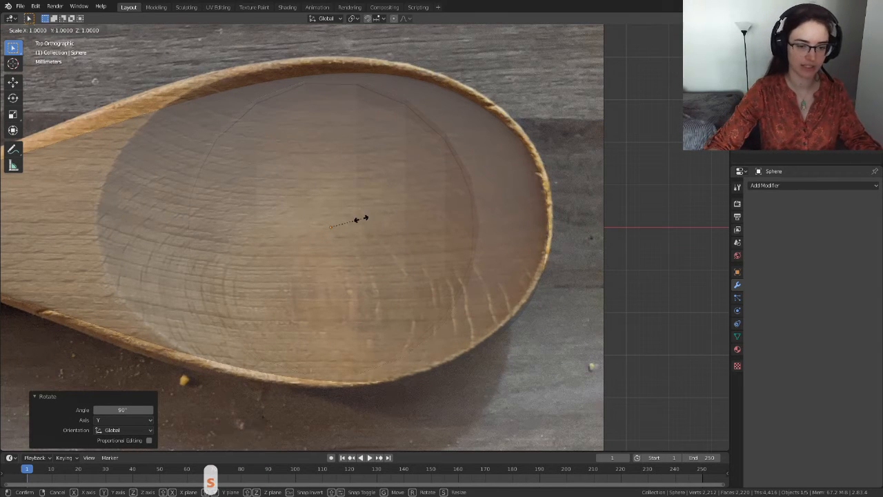
{"action": "key", "text": "x"}
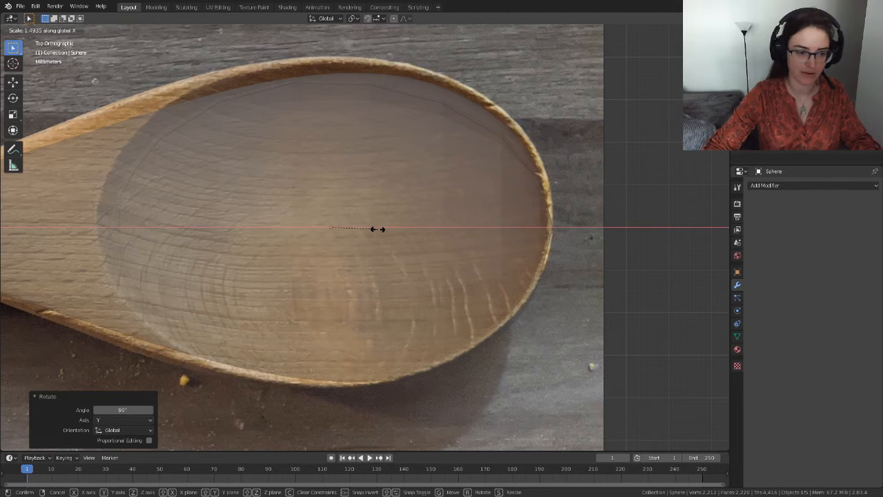
{"action": "left_click", "coordinate": [378, 228]}
{"action": "scroll", "coordinate": [523, 290], "scroll_direction": "down", "scroll_amount": 3}
{"action": "middle_click_drag", "start_coordinate": [523, 290], "coordinate": [539, 209]}
{"action": "scroll", "coordinate": [500, 274], "scroll_direction": "up", "scroll_amount": 2}
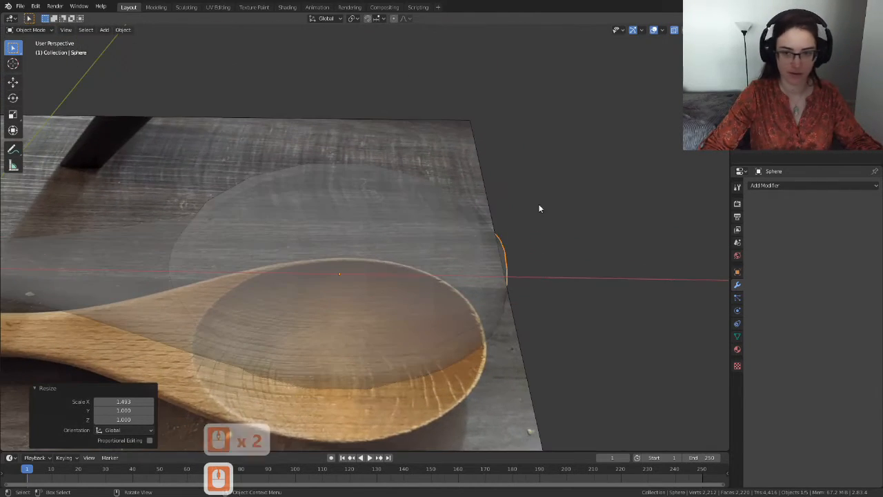
Turn off X-ray and shrink the stretched sphere along X by a factor of about 0.944 to leave a rim.
{"action": "left_click", "coordinate": [674, 30]}
{"action": "middle_click_drag", "start_coordinate": [558, 257], "coordinate": [559, 268]}
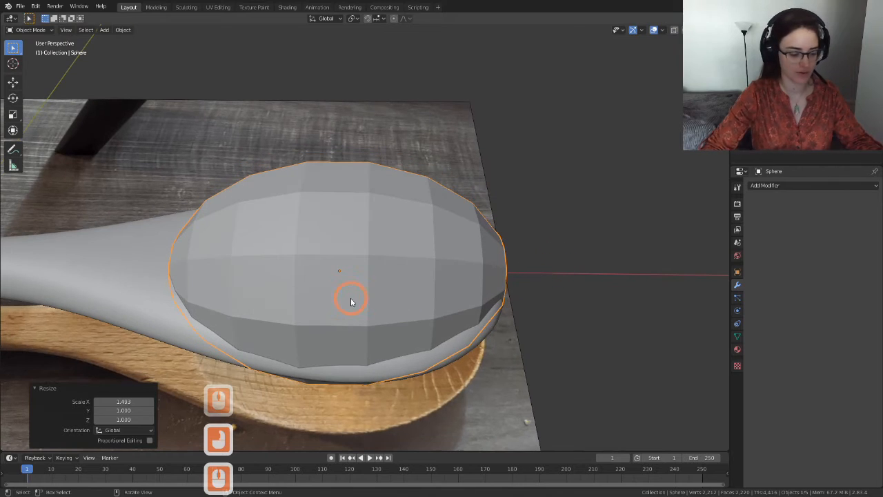
{"action": "key", "text": "s"}
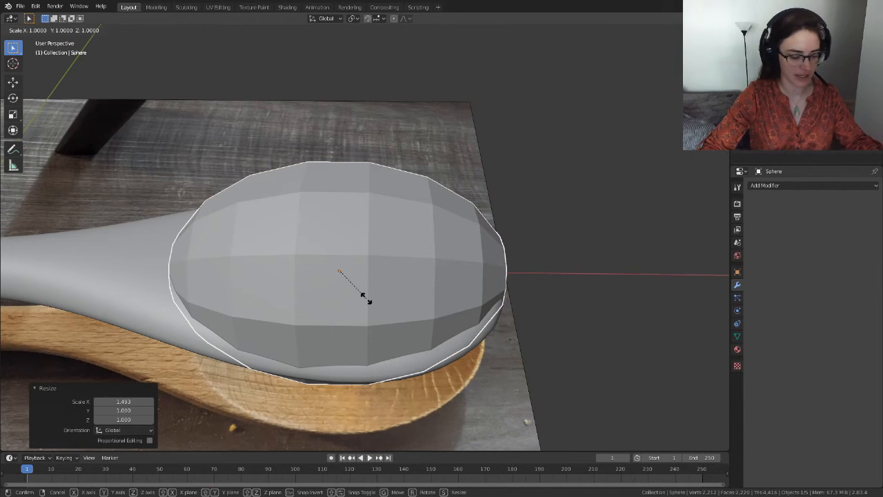
{"action": "key", "text": "x"}
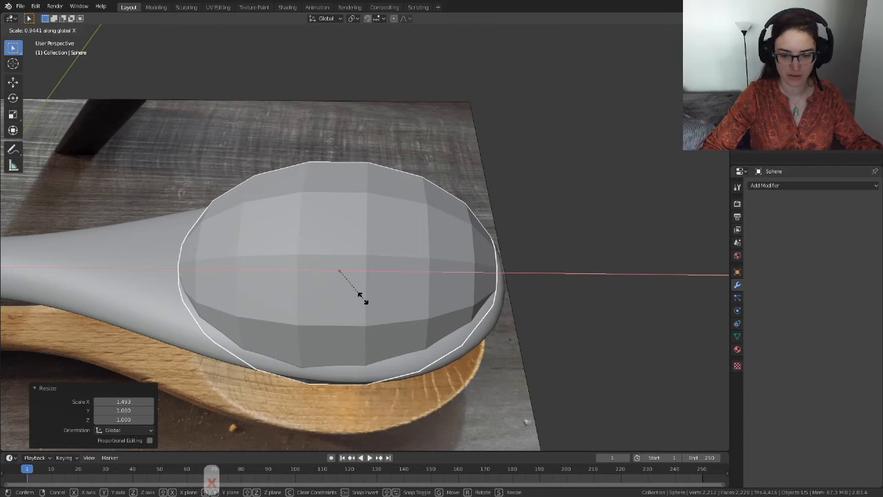
{"action": "left_click", "coordinate": [359, 295]}
Narrow the stretched sphere along the Y axis by a factor of about 0.968 to leave a side rim.
{"action": "middle_click_drag", "start_coordinate": [497, 312], "coordinate": [487, 345]}
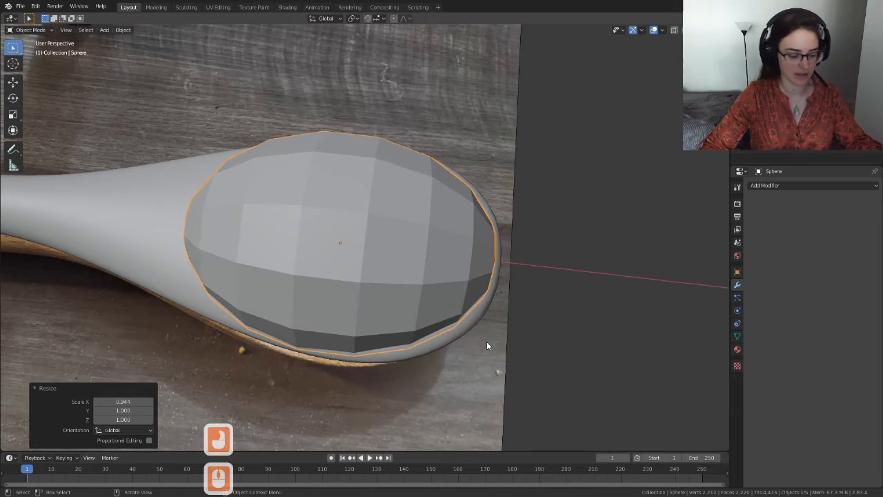
{"action": "key", "text": "s"}
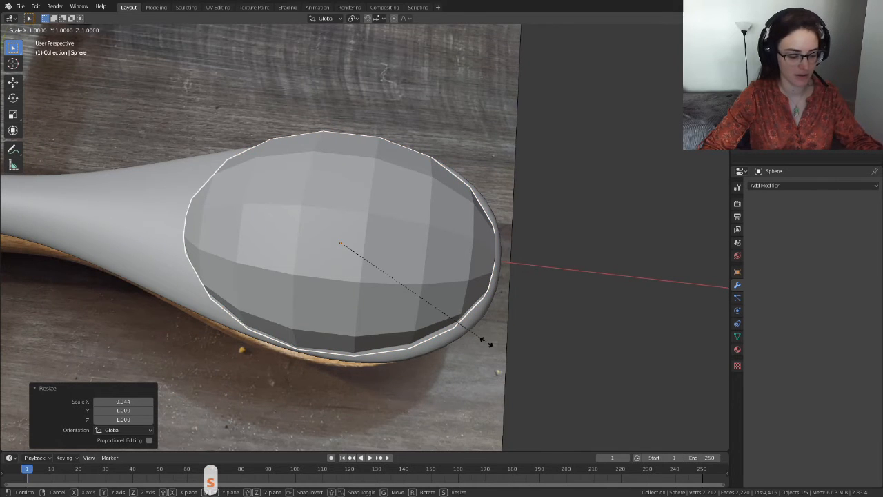
{"action": "key", "text": "y"}
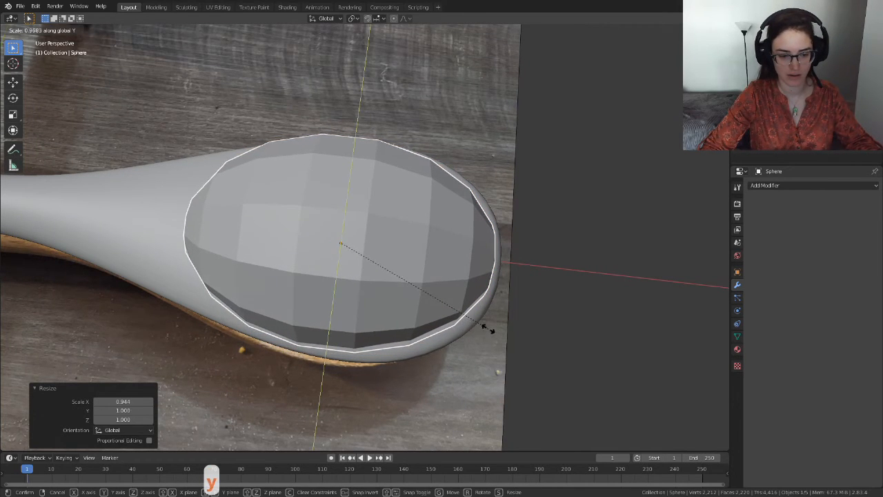
{"action": "left_click", "coordinate": [444, 365]}
Flatten the stretched sphere along the Z axis to a factor of about 0.329.
{"action": "middle_click_drag", "start_coordinate": [444, 364], "coordinate": [464, 285]}
{"action": "middle_click_drag", "start_coordinate": [384, 302], "coordinate": [295, 292]}
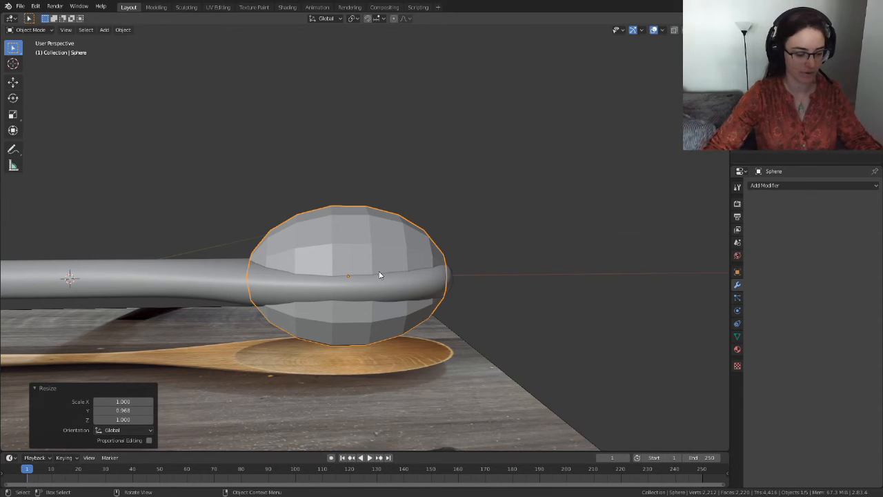
{"action": "key", "text": "s"}
{"action": "key", "text": "z"}
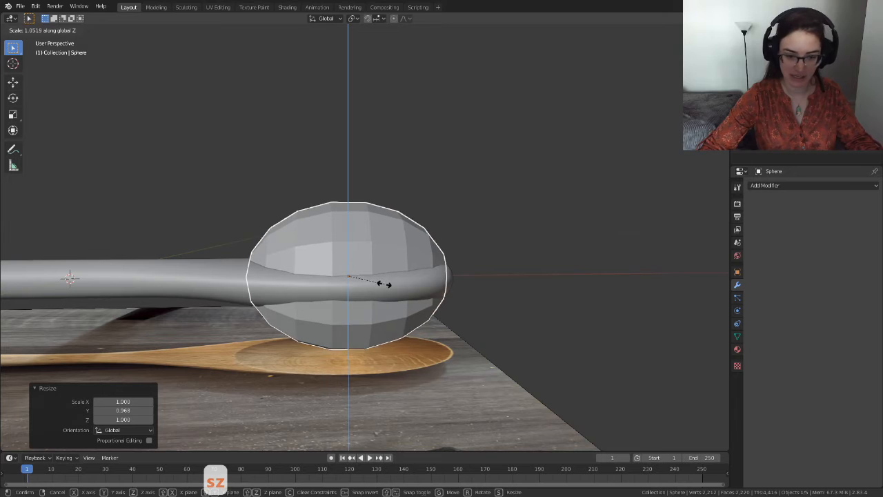
{"action": "left_click", "coordinate": [349, 286]}
Raise the flattened sphere along the Z axis by about 0.0043 m so it protrudes from the top of the bowl.
{"action": "middle_click_drag", "start_coordinate": [351, 292], "coordinate": [382, 311]}
{"action": "key", "text": "g"}
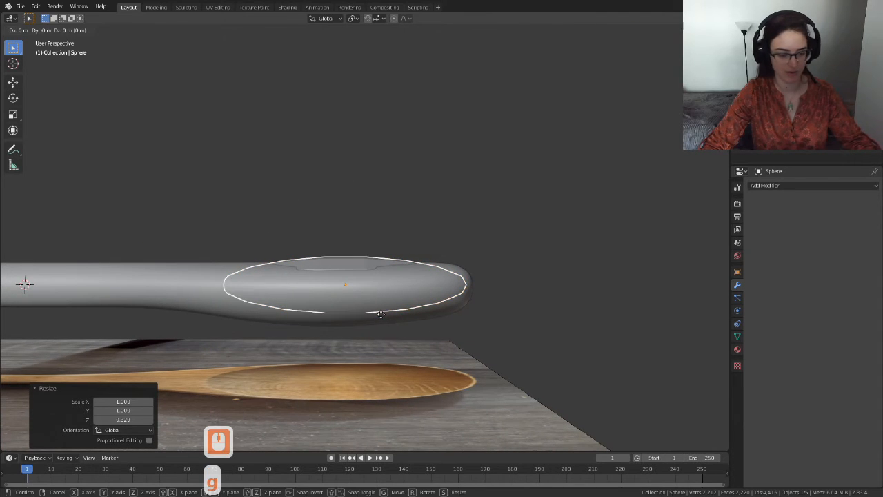
{"action": "key", "text": "z"}
{"action": "left_click", "coordinate": [384, 305]}
{"action": "middle_click_drag", "start_coordinate": [384, 304], "coordinate": [393, 346]}
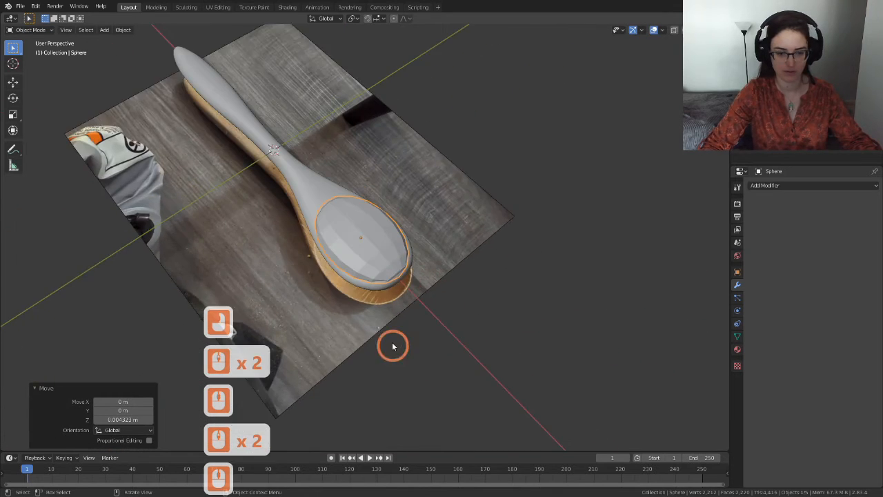
Add a Boolean modifier to the spoon, set to Difference, with the flattened sphere as the cutting object.
{"action": "scroll", "coordinate": [393, 346], "scroll_direction": "up", "scroll_amount": 3}
{"action": "middle_click_drag", "start_coordinate": [448, 316], "coordinate": [238, 218], "text": "shift"}
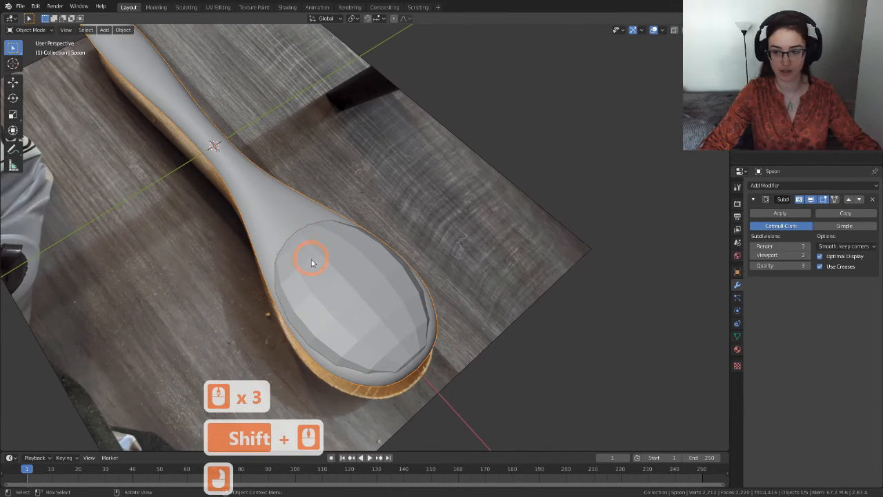
{"action": "left_click", "coordinate": [799, 186]}
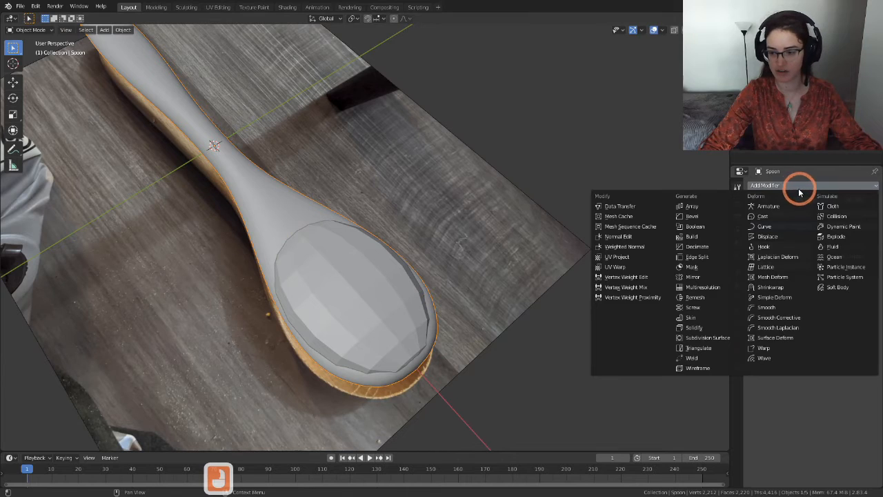
{"action": "left_click", "coordinate": [695, 227]}
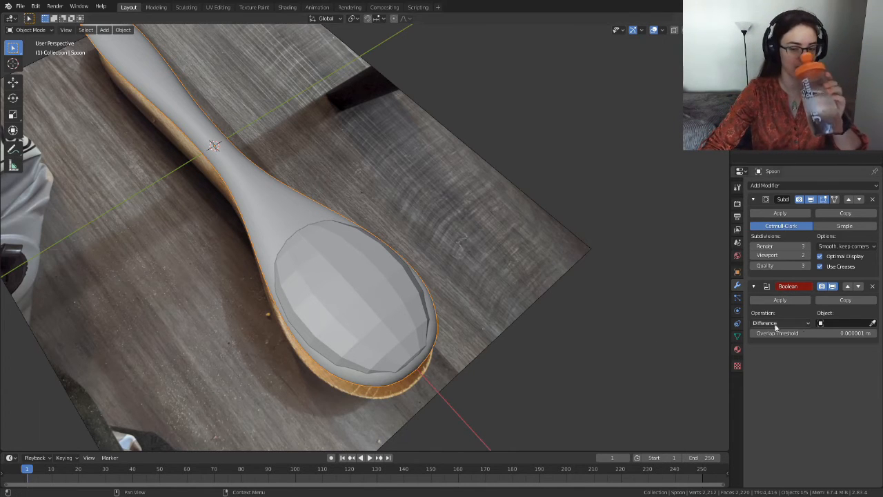
{"action": "left_click", "coordinate": [873, 324]}
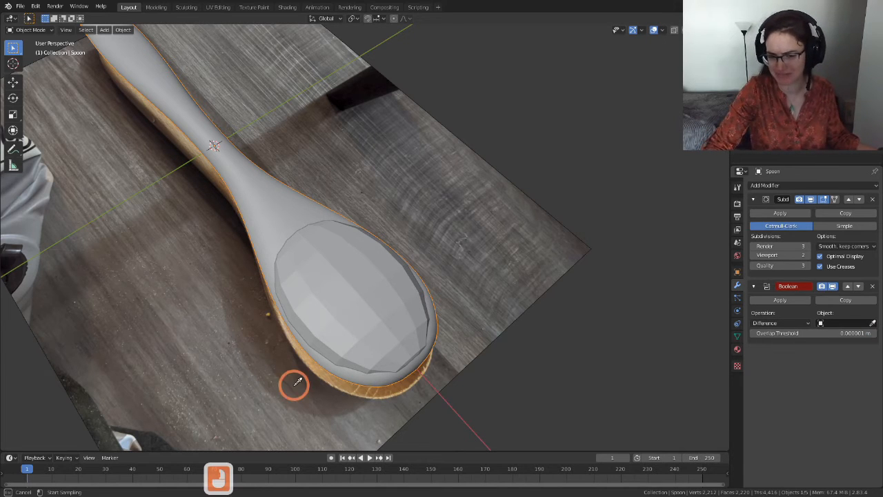
{"action": "left_click", "coordinate": [349, 312]}
{"action": "scroll", "coordinate": [441, 320], "scroll_direction": "up", "scroll_amount": 2}
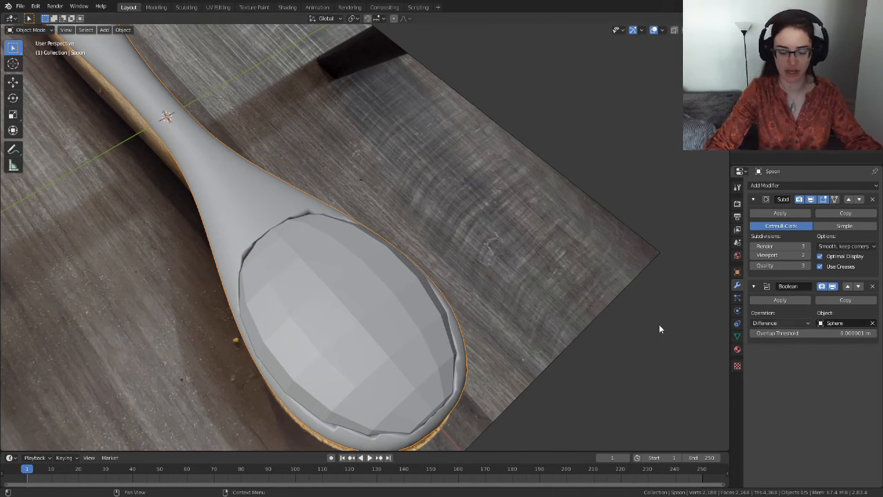
Set the cutting sphere's viewport display to Wire.
{"action": "middle_click_drag", "start_coordinate": [408, 371], "coordinate": [451, 286]}
{"action": "left_click", "coordinate": [341, 290]}
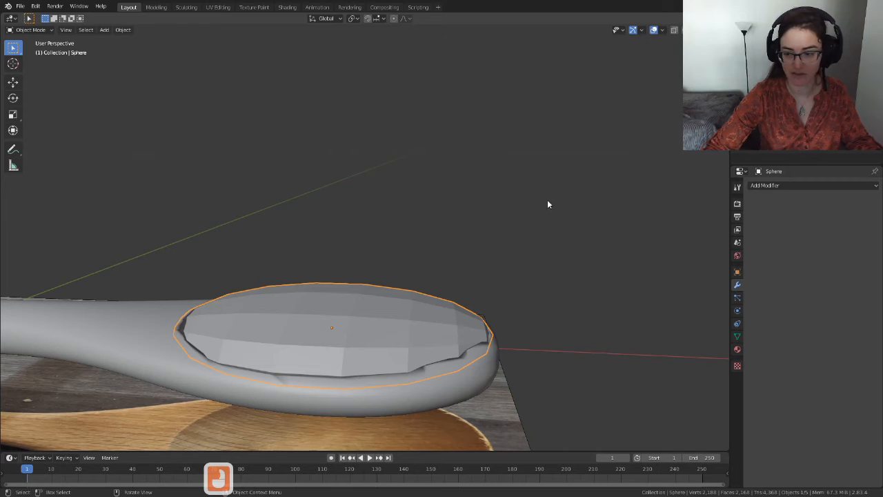
{"action": "left_click", "coordinate": [737, 271]}
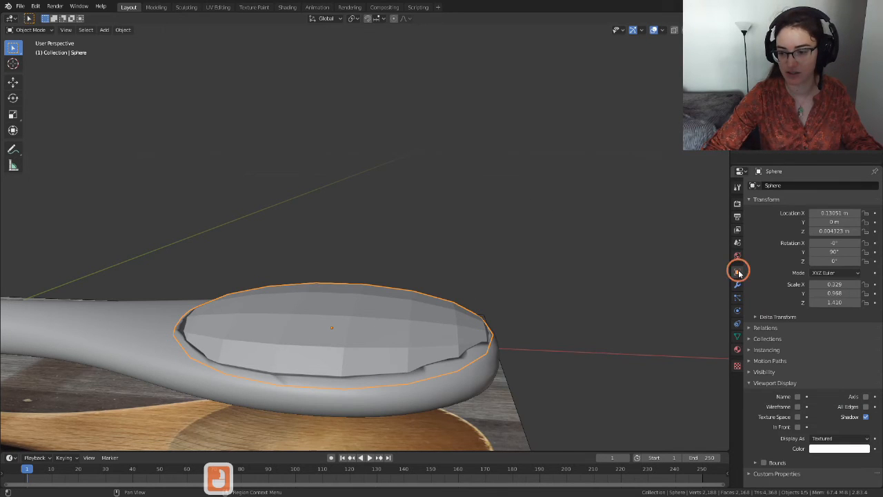
{"action": "left_click", "coordinate": [839, 442]}
{"action": "left_click", "coordinate": [825, 417]}
Examine the hollow cut into the spoon bowl and its rim from several angles.
{"action": "mouse_move", "coordinate": [556, 325]}
{"action": "middle_mouse_down"}
{"action": "mouse_move", "coordinate": [554, 365]}
{"action": "mouse_move", "coordinate": [509, 321]}
{"action": "mouse_move", "coordinate": [540, 329]}
{"action": "middle_mouse_up"}
{"action": "scroll", "coordinate": [546, 357], "scroll_direction": "up", "scroll_amount": 3}
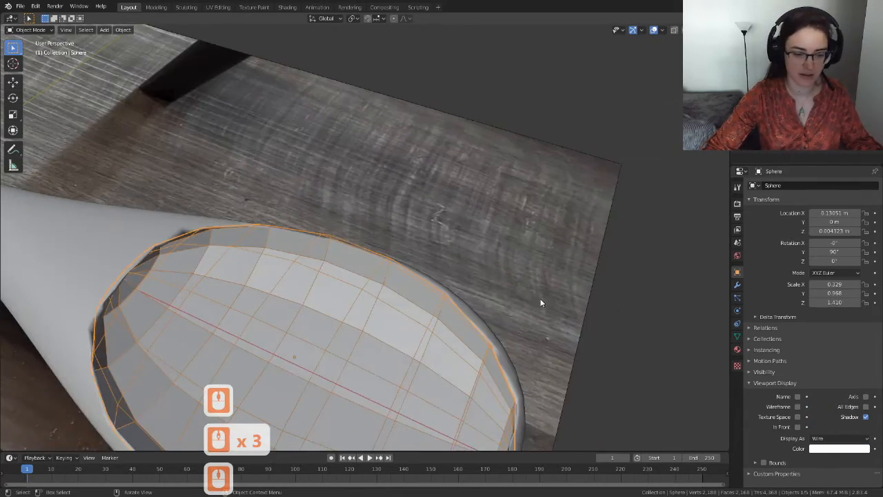
{"action": "scroll", "coordinate": [483, 318], "scroll_direction": "down", "scroll_amount": 3}
{"action": "middle_click_drag", "start_coordinate": [587, 371], "coordinate": [561, 184]}
{"action": "scroll", "coordinate": [512, 343], "scroll_direction": "up", "scroll_amount": 3}
{"action": "scroll", "coordinate": [470, 216], "scroll_direction": "up", "scroll_amount": 3}
{"action": "middle_click_drag", "start_coordinate": [479, 222], "coordinate": [487, 256]}
{"action": "scroll", "coordinate": [350, 193], "scroll_direction": "down", "scroll_amount": 3}
{"action": "scroll", "coordinate": [365, 241], "scroll_direction": "down", "scroll_amount": 2}
{"action": "scroll", "coordinate": [419, 248], "scroll_direction": "up", "scroll_amount": 3}
{"action": "middle_click_drag", "start_coordinate": [270, 230], "coordinate": [254, 388]}
{"action": "scroll", "coordinate": [306, 247], "scroll_direction": "down", "scroll_amount": 3}
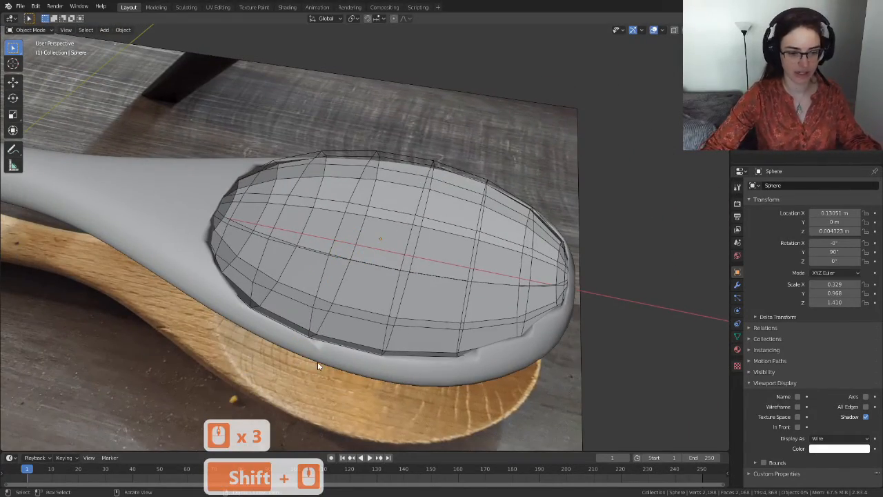
{"action": "key", "text": "XF86AudioLowerVolume"}
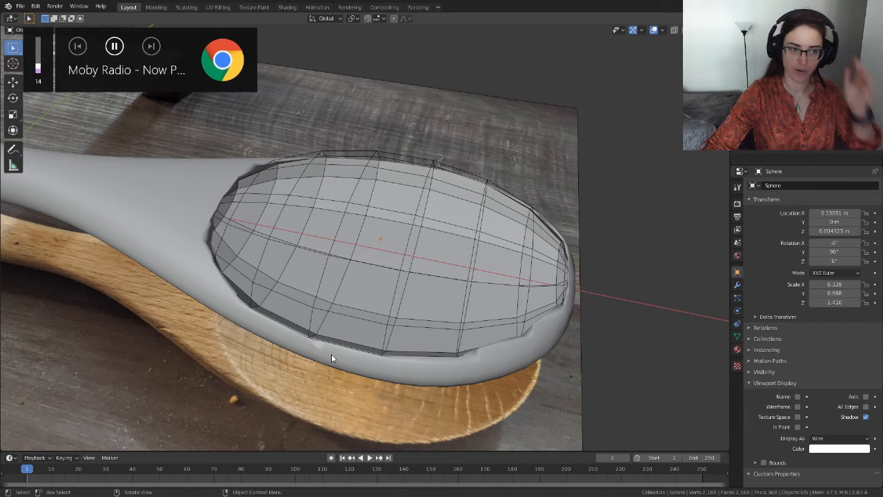
Apply smooth shading to the cutting sphere.
{"action": "left_click", "coordinate": [463, 261]}
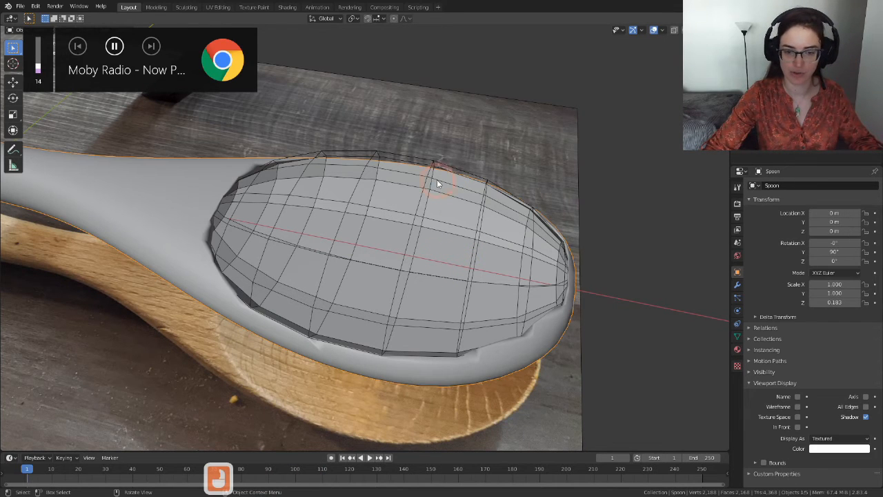
{"action": "left_click", "coordinate": [483, 185]}
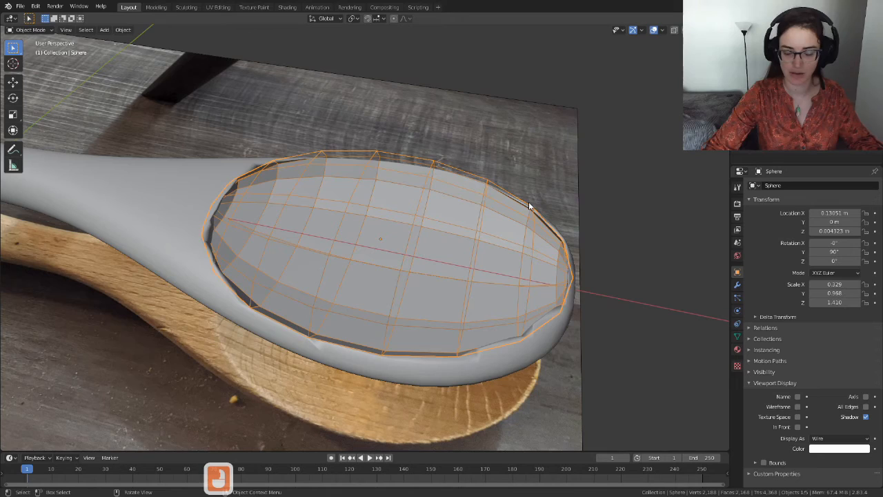
{"action": "middle_click_drag", "start_coordinate": [537, 227], "coordinate": [465, 227]}
{"action": "right_click", "coordinate": [414, 222]}
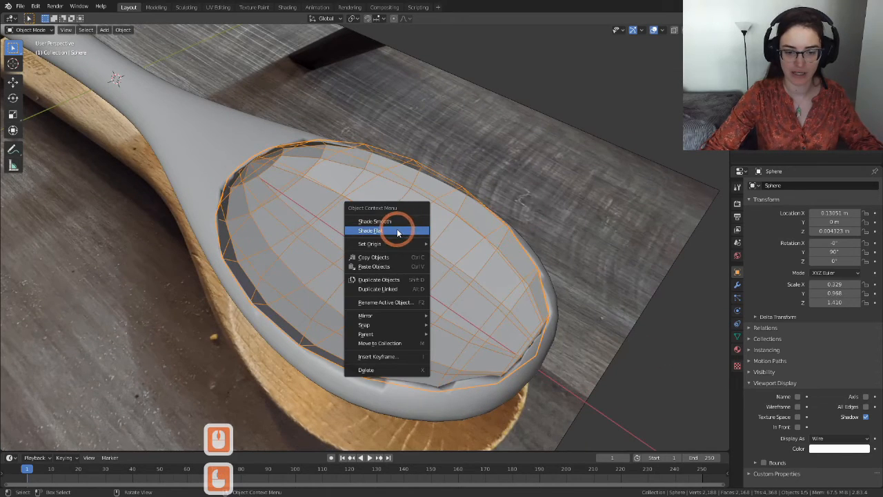
{"action": "left_click", "coordinate": [396, 222]}
{"action": "middle_click_drag", "start_coordinate": [416, 223], "coordinate": [488, 249]}
{"action": "scroll", "coordinate": [417, 237], "scroll_direction": "up", "scroll_amount": 3}
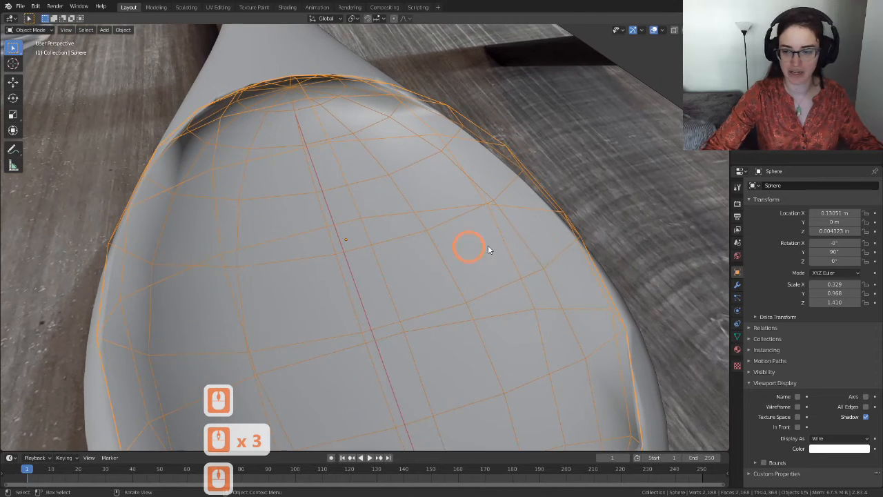
Add a Subdivision Surface modifier to the cutting sphere.
{"action": "left_click", "coordinate": [738, 284]}
{"action": "left_click", "coordinate": [779, 186]}
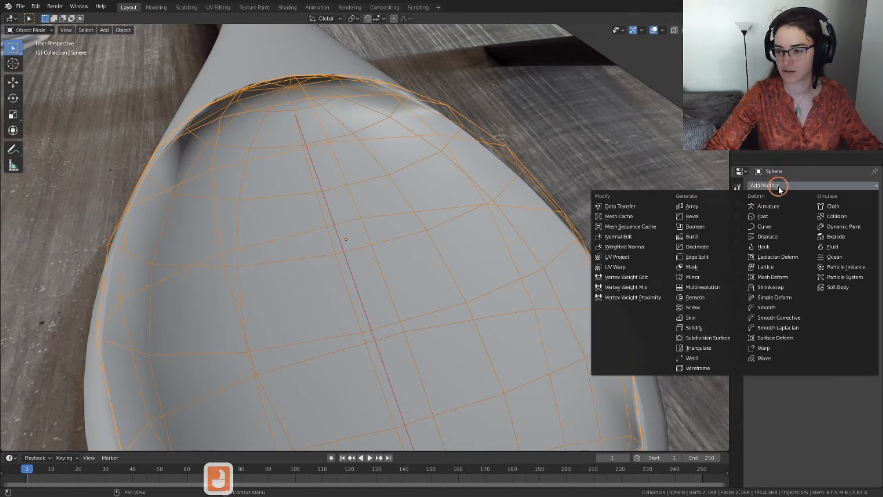
{"action": "left_click", "coordinate": [708, 338]}
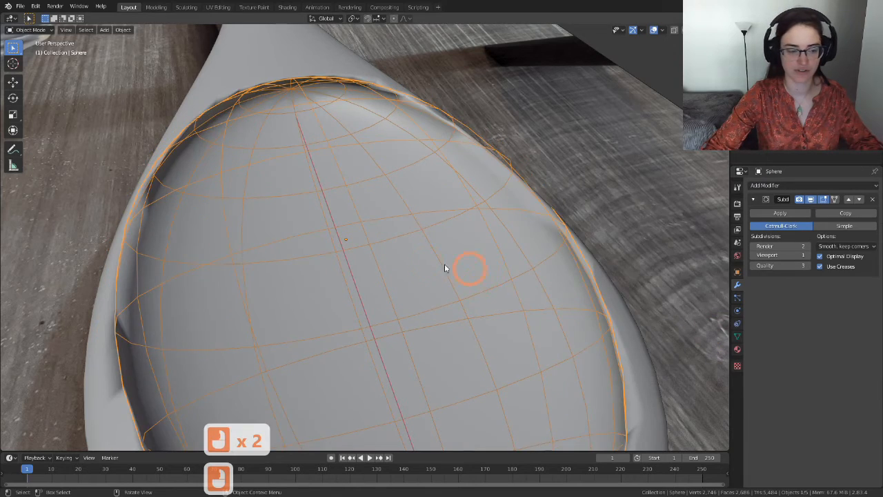
{"action": "scroll", "coordinate": [319, 288], "scroll_direction": "down", "scroll_amount": 3}
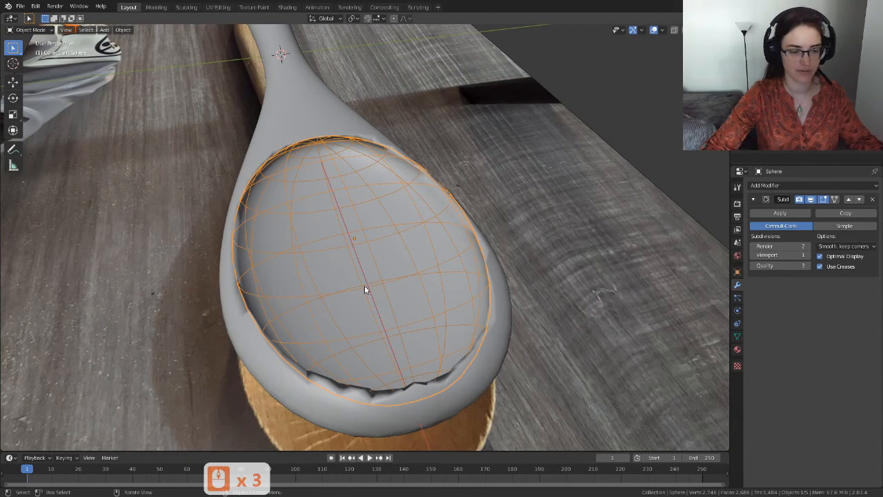
Switch to the Pandora station in Chrome, adjust the system volume, and switch back to Blender.
{"action": "key", "text": "super"}
{"action": "mouse_move", "coordinate": [236, 489]}
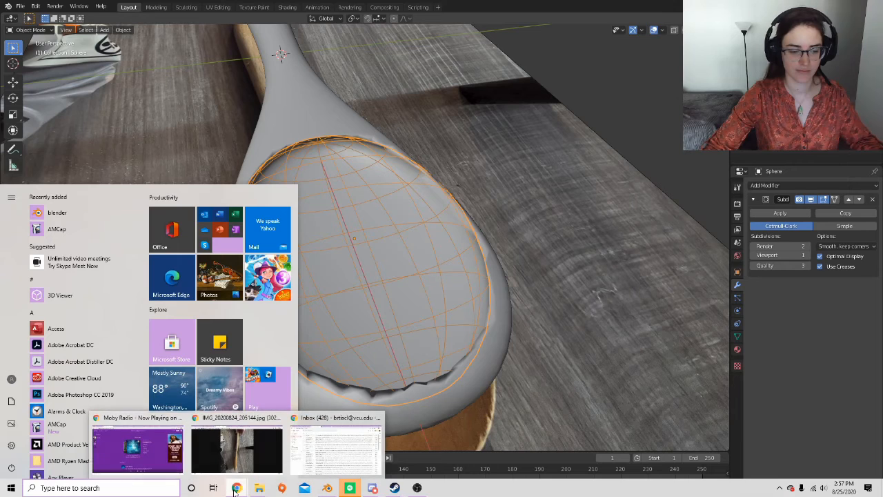
{"action": "left_click", "coordinate": [137, 448]}
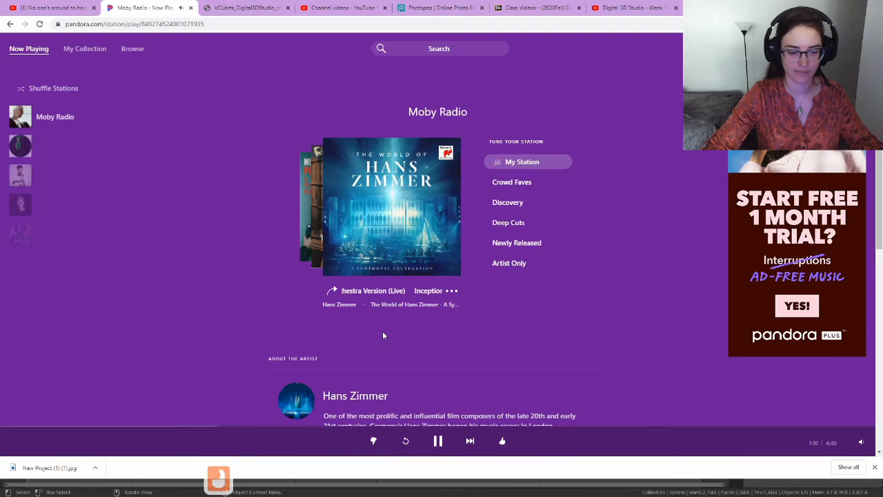
{"action": "key", "text": "XF86AudioLowerVolume"}
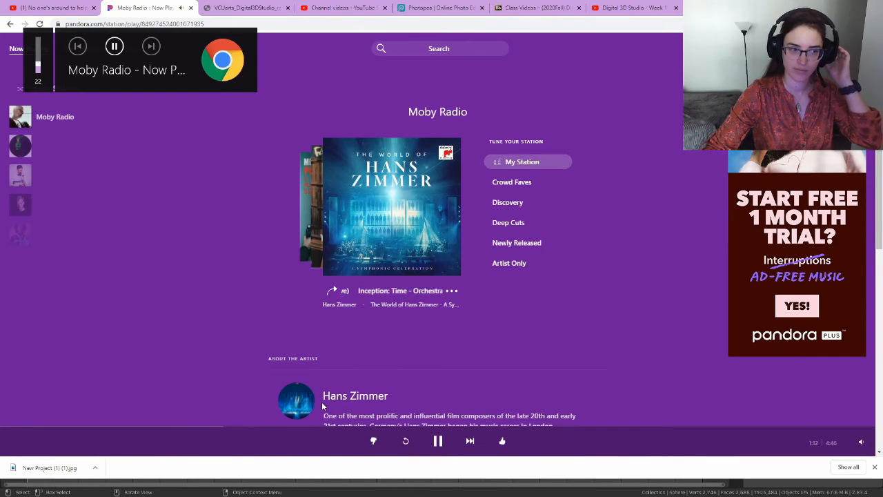
{"action": "key", "text": "XF86AudioLowerVolume"}
{"action": "key", "text": "super"}
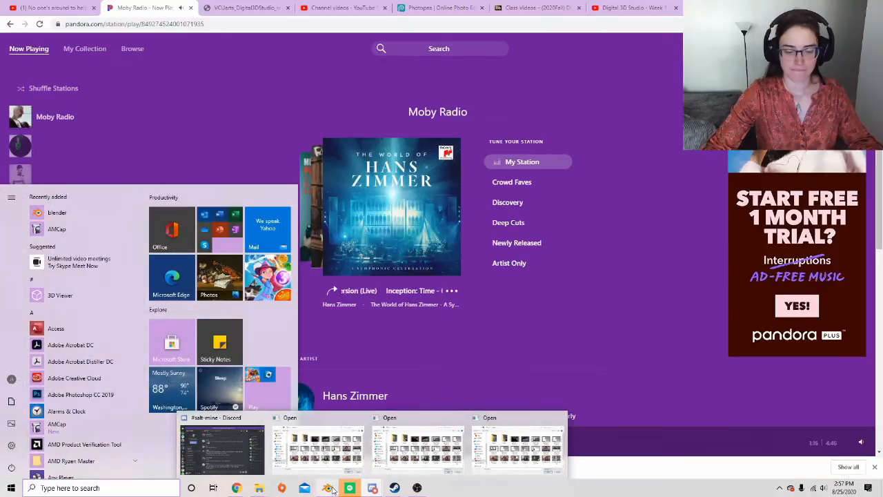
{"action": "left_click", "coordinate": [331, 488]}
Raise the cutting sphere along the Z axis by about 0.0018 m to clean up the rim.
{"action": "middle_click_drag", "start_coordinate": [465, 302], "coordinate": [392, 218]}
{"action": "scroll", "coordinate": [416, 270], "scroll_direction": "up", "scroll_amount": 3}
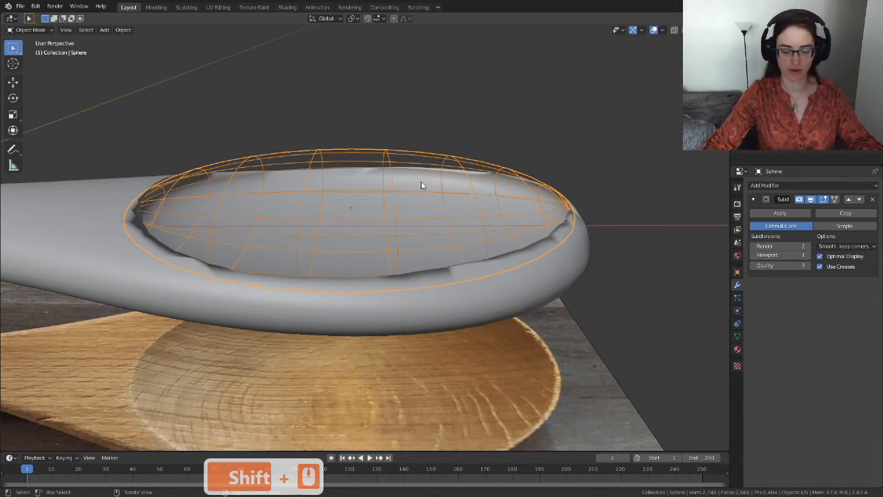
{"action": "key", "text": "g"}
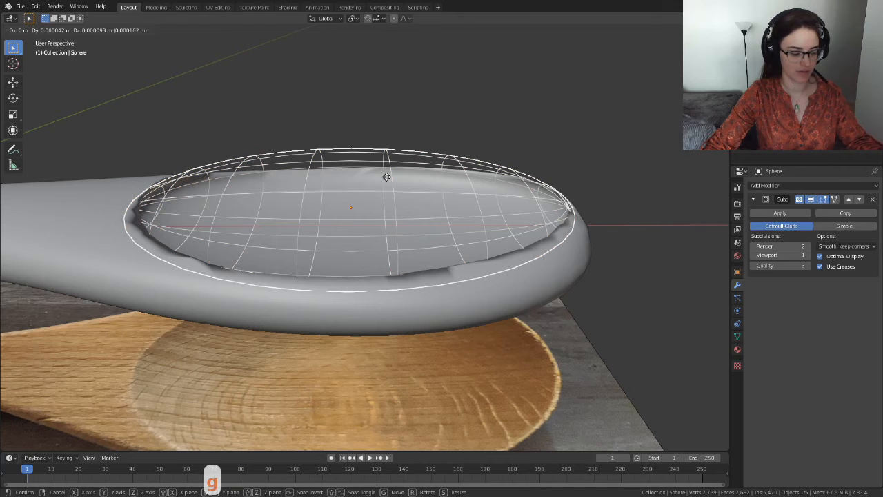
{"action": "key", "text": "z"}
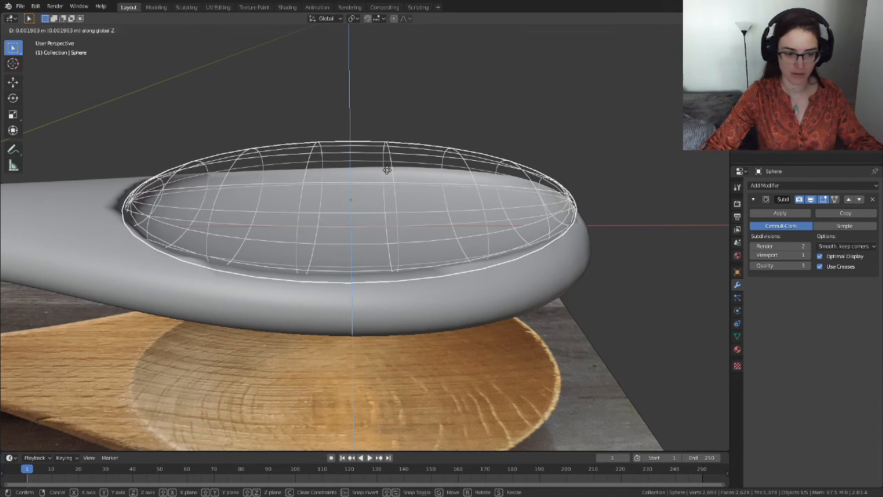
{"action": "left_click", "coordinate": [386, 169]}
{"action": "middle_click_drag", "start_coordinate": [386, 173], "coordinate": [487, 268]}
Shift the cutting sphere along the X axis by about -0.0006 m, towards the handle.
{"action": "key", "text": "g"}
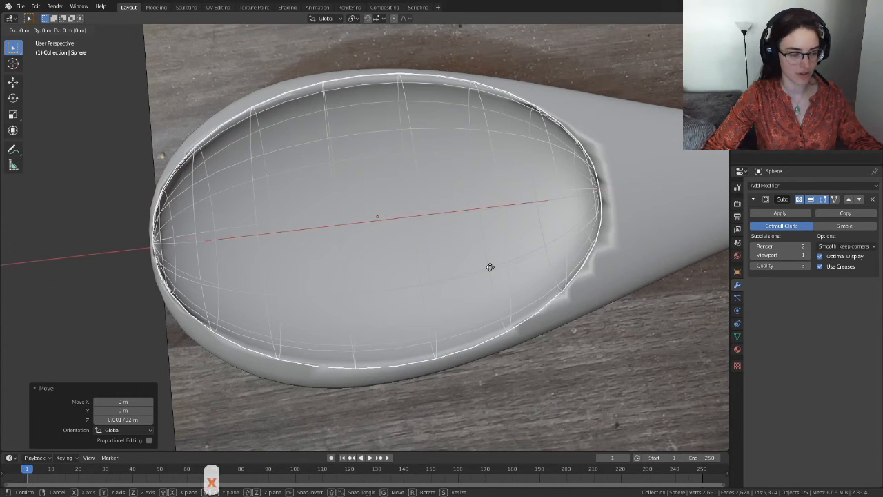
{"action": "key", "text": "x"}
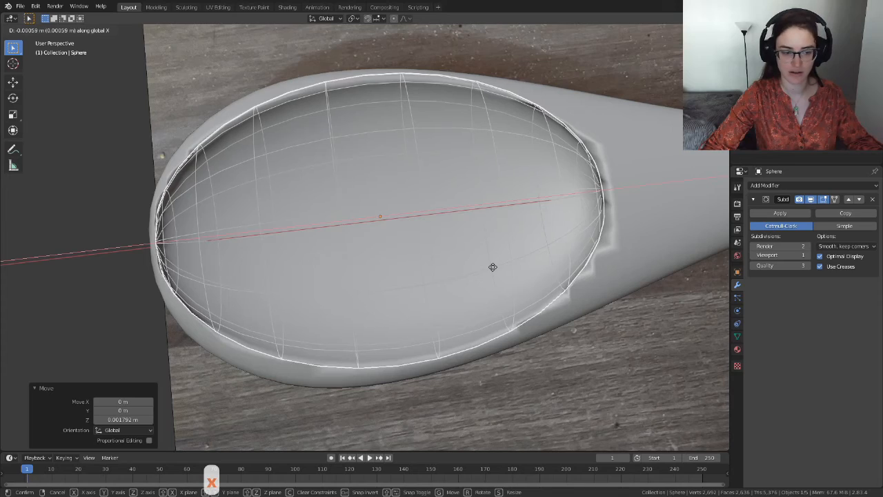
{"action": "left_click", "coordinate": [493, 267]}
{"action": "middle_click_drag", "start_coordinate": [542, 290], "coordinate": [535, 243]}
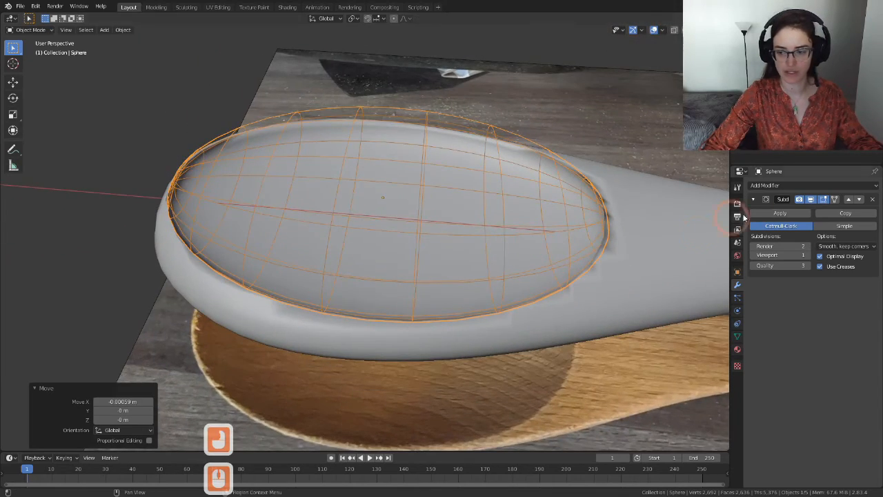
Stretch the cutting sphere along the Z axis by a factor of about 1.329 to deepen the hollow.
{"action": "middle_click_drag", "start_coordinate": [629, 289], "coordinate": [380, 351]}
{"action": "scroll", "coordinate": [414, 342], "scroll_direction": "down", "scroll_amount": 4}
{"action": "middle_click_drag", "start_coordinate": [434, 336], "coordinate": [421, 255]}
{"action": "scroll", "coordinate": [417, 284], "scroll_direction": "up", "scroll_amount": 3}
{"action": "scroll", "coordinate": [417, 285], "scroll_direction": "up", "scroll_amount": 1}
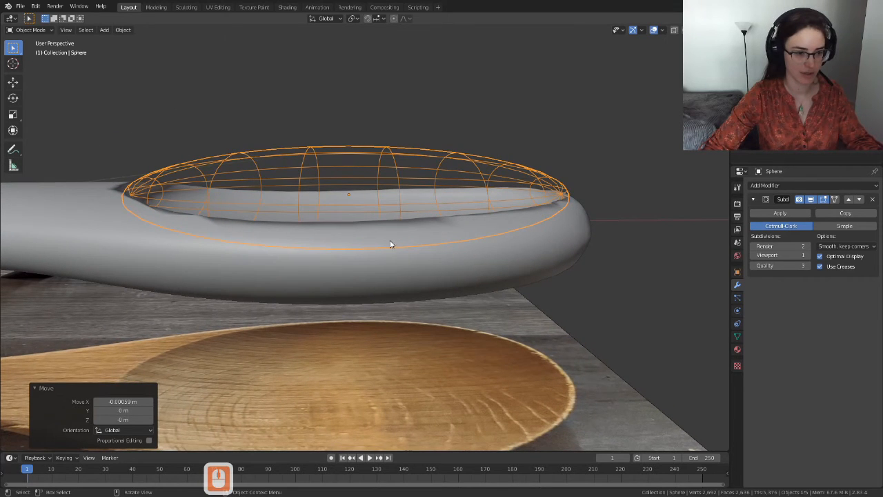
{"action": "key", "text": "s"}
{"action": "key", "text": "z"}
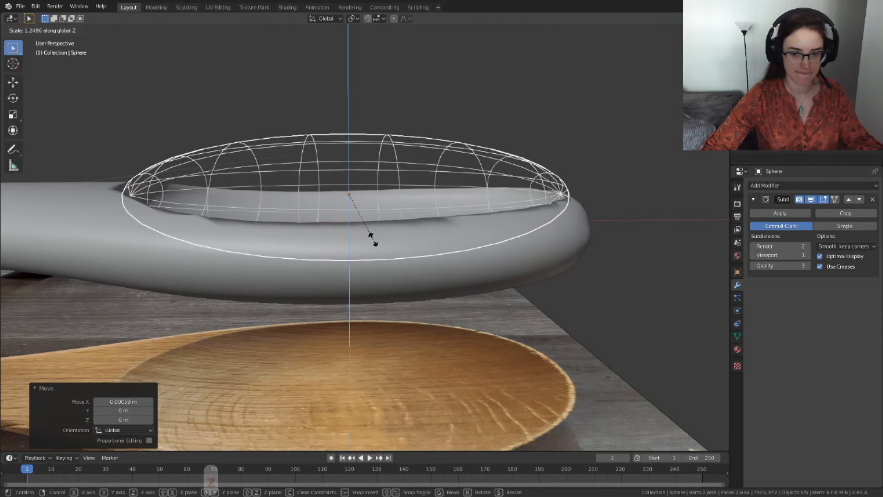
{"action": "left_click", "coordinate": [374, 246]}
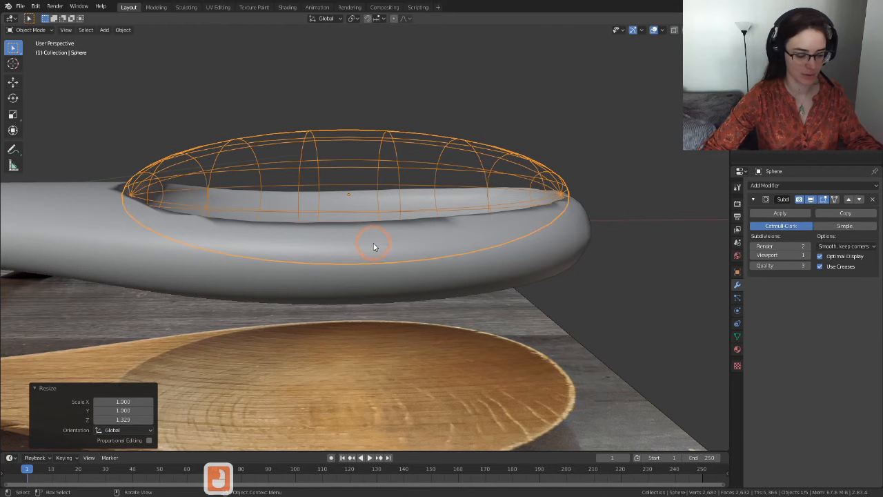
Raise the stretched cutting sphere along the Z axis by about 0.0017 m.
{"action": "key", "text": "g"}
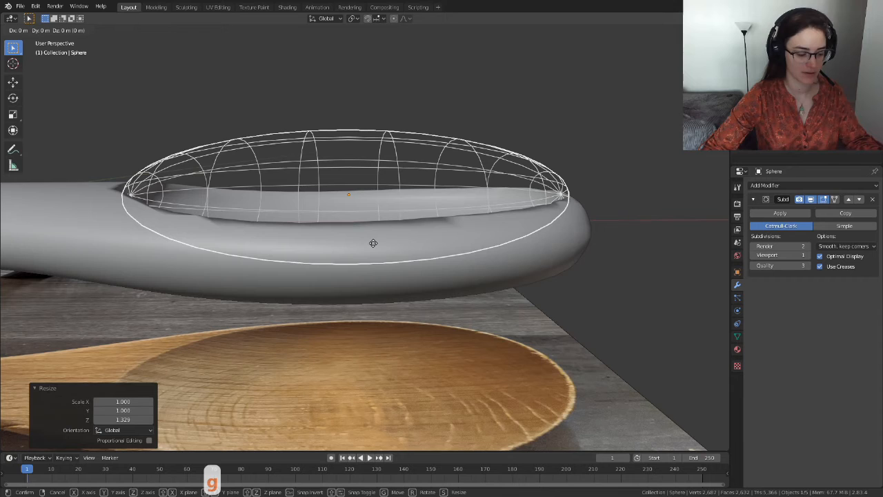
{"action": "key", "text": "z"}
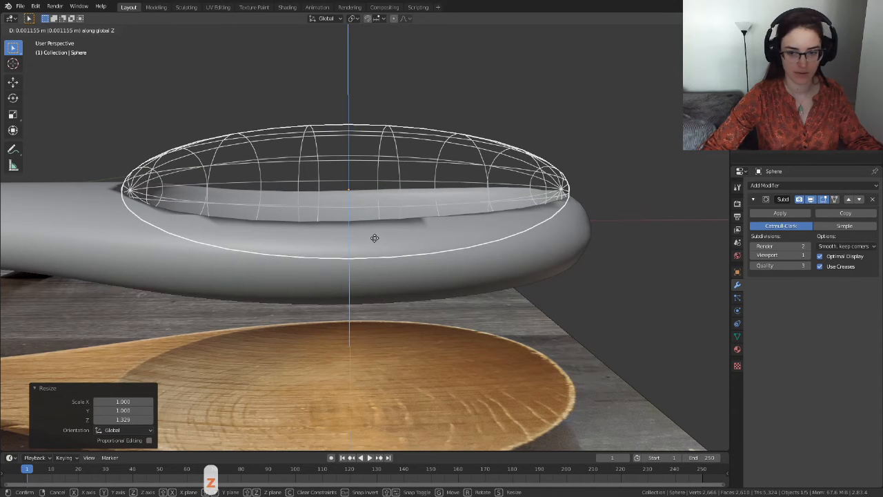
{"action": "left_click", "coordinate": [376, 239]}
{"action": "middle_click_drag", "start_coordinate": [376, 239], "coordinate": [389, 252]}
{"action": "middle_click_drag", "start_coordinate": [146, 212], "coordinate": [364, 278]}
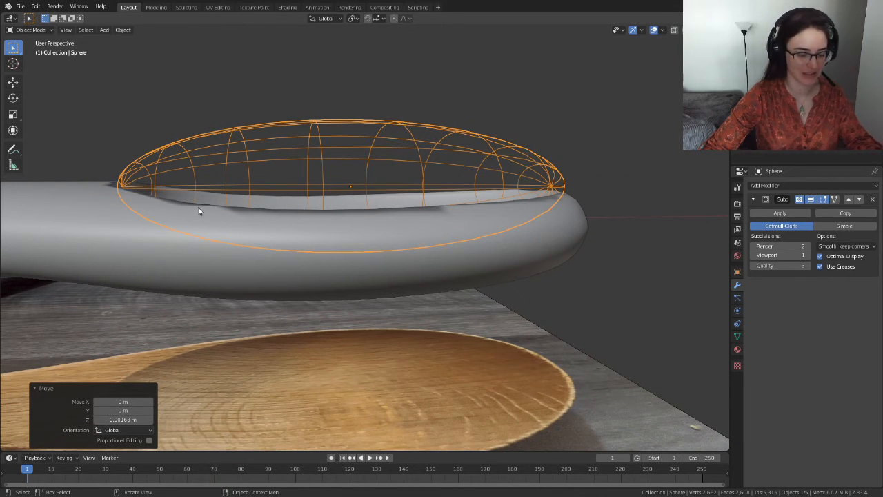
Raise the cutting sphere along the Z axis by about 0.0009 m.
{"action": "key", "text": "g"}
{"action": "key", "text": "z"}
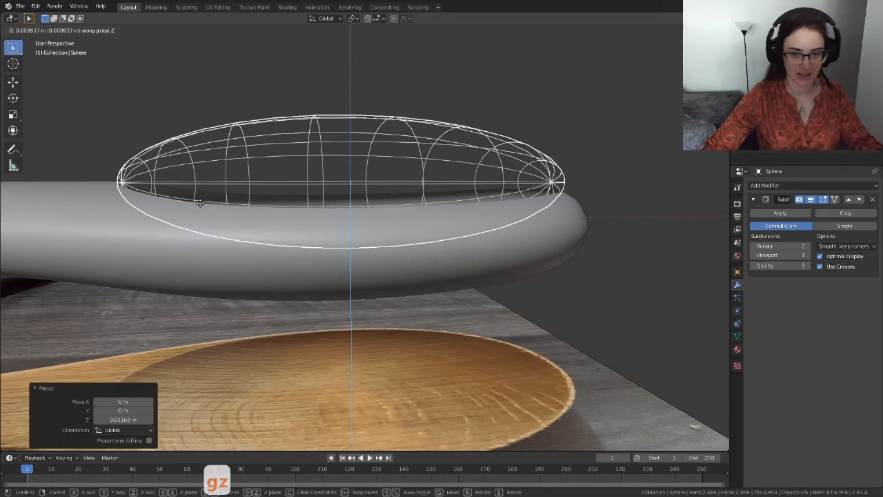
{"action": "left_click", "coordinate": [300, 223]}
{"action": "middle_click_drag", "start_coordinate": [300, 223], "coordinate": [415, 253]}
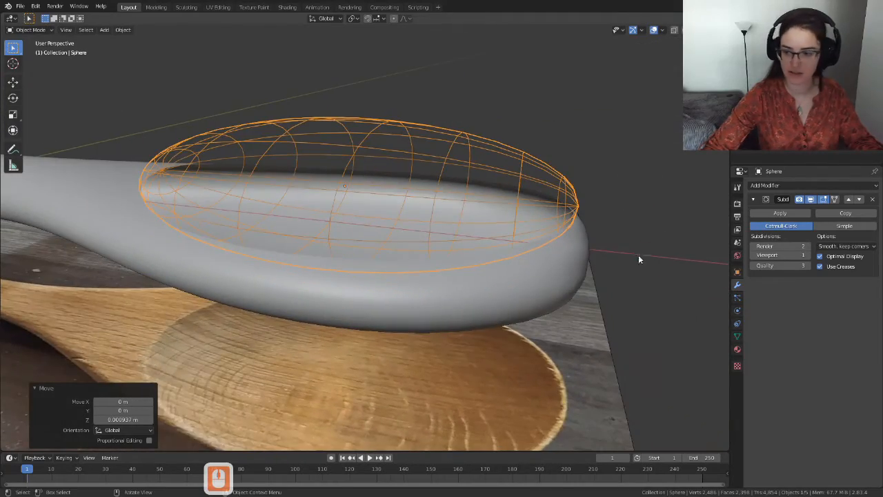
Try removing the Subdivision Surface modifier from the cutting sphere, check the hollow, and undo the removal.
{"action": "left_click", "coordinate": [870, 200]}
{"action": "middle_click_drag", "start_coordinate": [545, 227], "coordinate": [443, 256]}
{"action": "scroll", "coordinate": [426, 236], "scroll_direction": "up", "scroll_amount": 5}
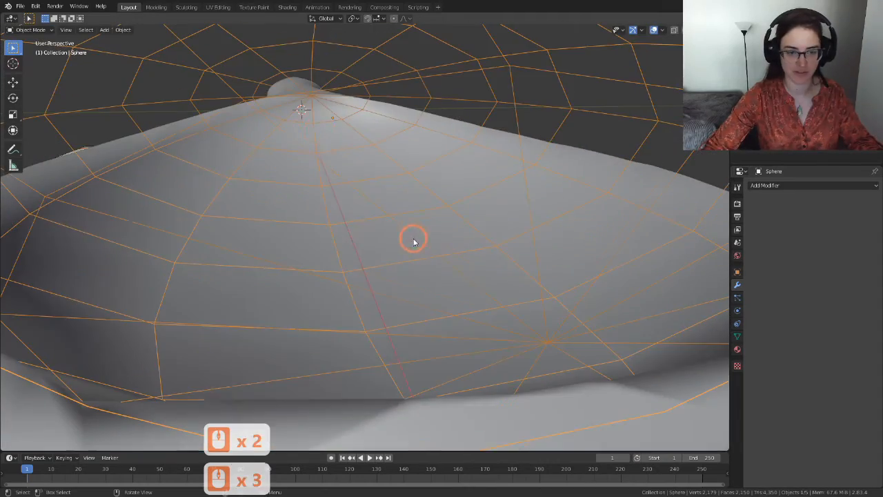
{"action": "scroll", "coordinate": [315, 121], "scroll_direction": "down", "scroll_amount": 5}
{"action": "middle_click_drag", "start_coordinate": [294, 203], "coordinate": [408, 212]}
{"action": "key", "text": "ctrl+z"}
{"action": "scroll", "coordinate": [435, 215], "scroll_direction": "up", "scroll_amount": 2}
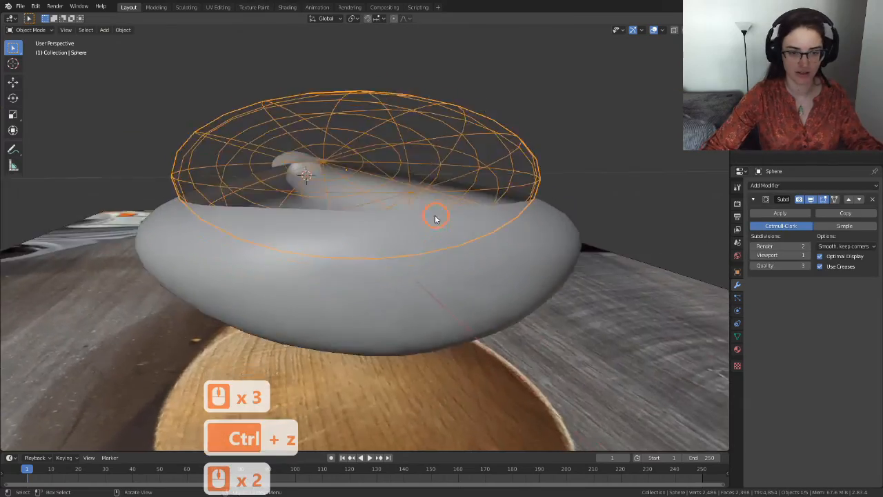
Remove the Subdivision Surface modifier from the cutting sphere and check the spoon bowl's hollow.
{"action": "scroll", "coordinate": [361, 182], "scroll_direction": "up", "scroll_amount": 2}
{"action": "middle_click_drag", "start_coordinate": [332, 178], "coordinate": [387, 234]}
{"action": "left_click", "coordinate": [786, 213]}
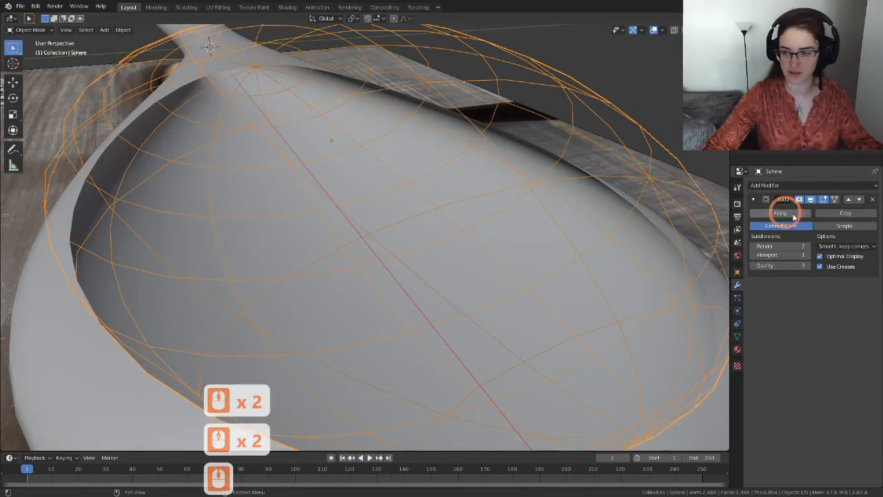
{"action": "left_click", "coordinate": [871, 199]}
{"action": "scroll", "coordinate": [354, 258], "scroll_direction": "down", "scroll_amount": 4}
{"action": "middle_click_drag", "start_coordinate": [353, 258], "coordinate": [400, 280]}
{"action": "scroll", "coordinate": [401, 280], "scroll_direction": "up", "scroll_amount": 3}
{"action": "scroll", "coordinate": [414, 264], "scroll_direction": "down", "scroll_amount": 4}
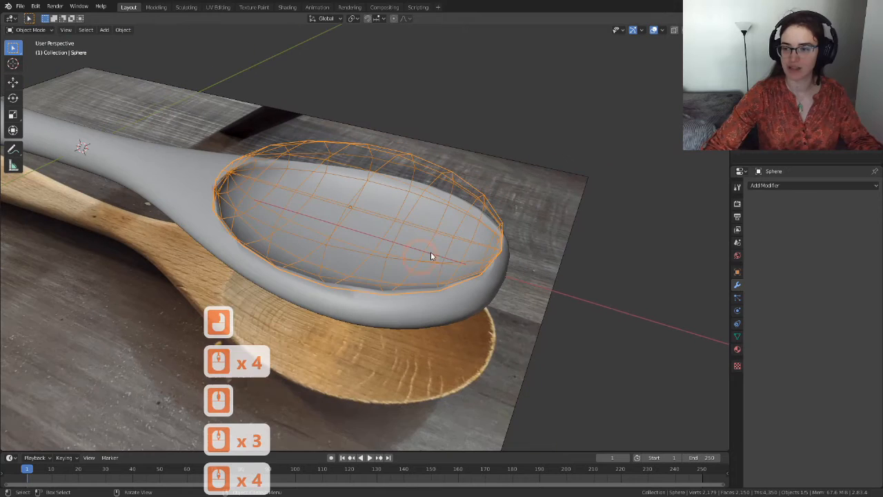
Apply the spoon's Boolean difference modifier and delete the cutting sphere.
{"action": "left_click", "coordinate": [463, 248]}
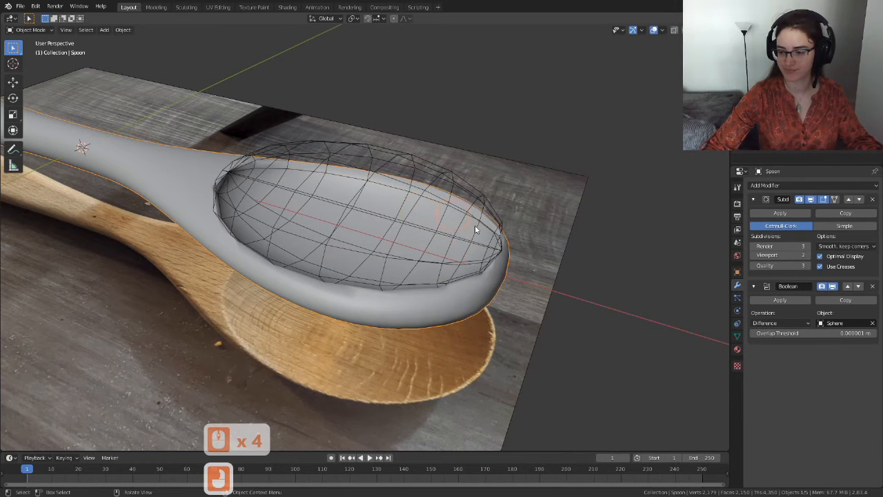
{"action": "left_click", "coordinate": [780, 301]}
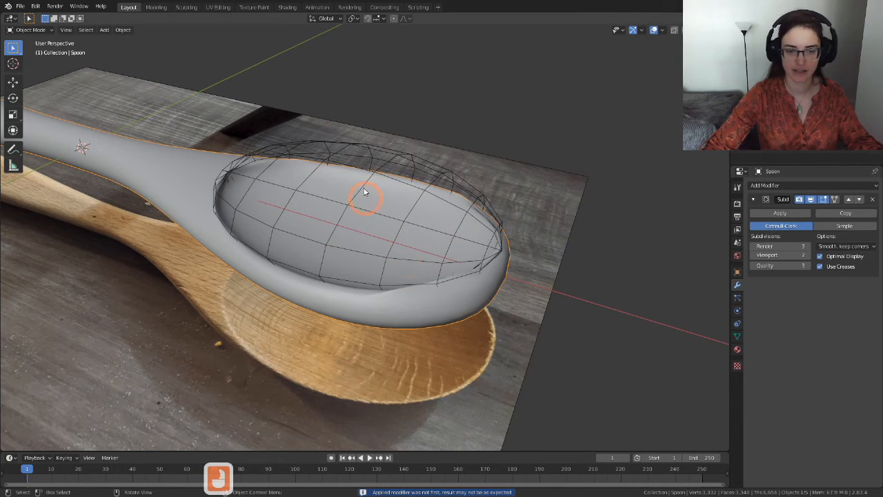
{"action": "left_click", "coordinate": [381, 151]}
{"action": "key", "text": "Delete"}
{"action": "middle_click_drag", "start_coordinate": [380, 152], "coordinate": [542, 269]}
{"action": "scroll", "coordinate": [531, 247], "scroll_direction": "up", "scroll_amount": 2}
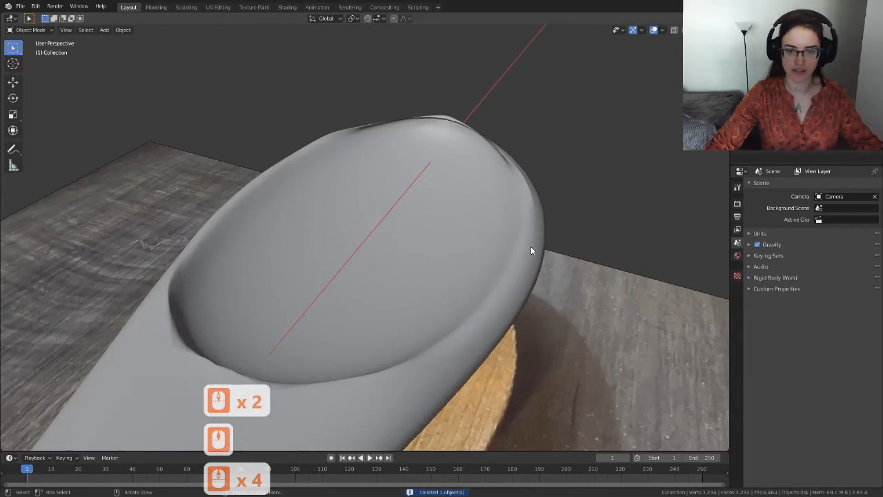
Open the spoon mesh in Edit Mode and remove its Subdivision Surface modifier.
{"action": "scroll", "coordinate": [513, 247], "scroll_direction": "down", "scroll_amount": 3}
{"action": "middle_click_drag", "start_coordinate": [495, 248], "coordinate": [345, 237]}
{"action": "scroll", "coordinate": [403, 277], "scroll_direction": "up", "scroll_amount": 3}
{"action": "left_click", "coordinate": [393, 290]}
{"action": "scroll", "coordinate": [395, 296], "scroll_direction": "down", "scroll_amount": 3}
{"action": "key", "text": "Tab"}
{"action": "middle_click_drag", "start_coordinate": [450, 306], "coordinate": [411, 173]}
{"action": "scroll", "coordinate": [474, 324], "scroll_direction": "up", "scroll_amount": 3}
{"action": "scroll", "coordinate": [394, 239], "scroll_direction": "up", "scroll_amount": 4}
{"action": "middle_click_drag", "start_coordinate": [439, 218], "coordinate": [359, 236]}
{"action": "middle_click_drag", "start_coordinate": [359, 236], "coordinate": [416, 246]}
{"action": "middle_click_drag", "start_coordinate": [464, 118], "coordinate": [449, 287]}
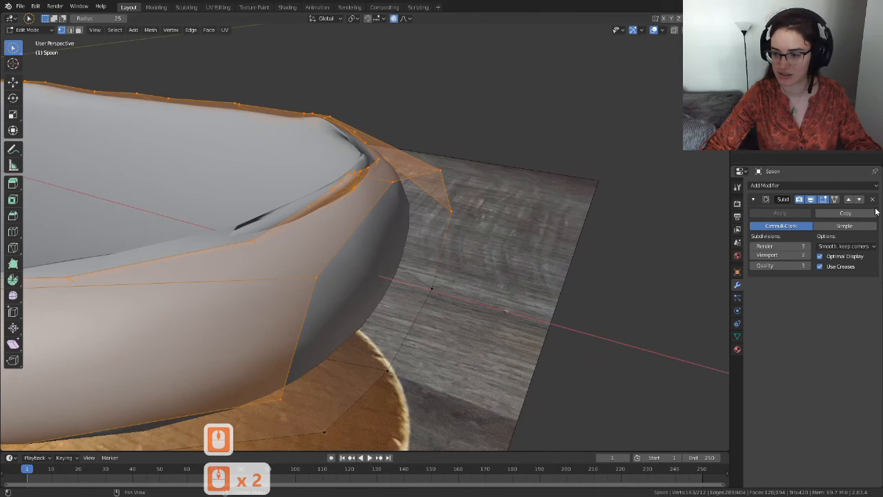
{"action": "left_click", "coordinate": [873, 199]}
Examine the mesh topology inside the bowl and around its front tip for problem geometry.
{"action": "middle_click_drag", "start_coordinate": [700, 223], "coordinate": [453, 270]}
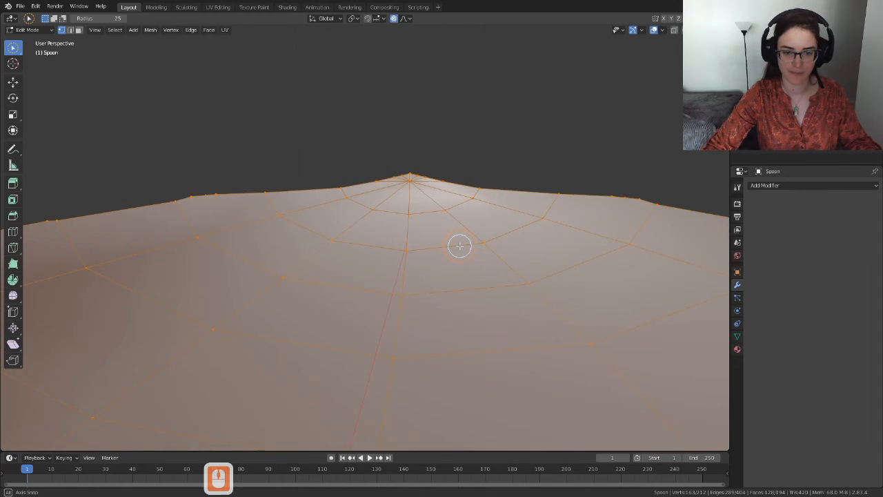
{"action": "mouse_move", "coordinate": [461, 245]}
{"action": "middle_mouse_down"}
{"action": "mouse_move", "coordinate": [465, 237]}
{"action": "mouse_move", "coordinate": [439, 297]}
{"action": "mouse_move", "coordinate": [404, 299]}
{"action": "mouse_move", "coordinate": [448, 236]}
{"action": "middle_mouse_up"}
{"action": "scroll", "coordinate": [469, 246], "scroll_direction": "down", "scroll_amount": 4}
{"action": "scroll", "coordinate": [448, 237], "scroll_direction": "up", "scroll_amount": 8}
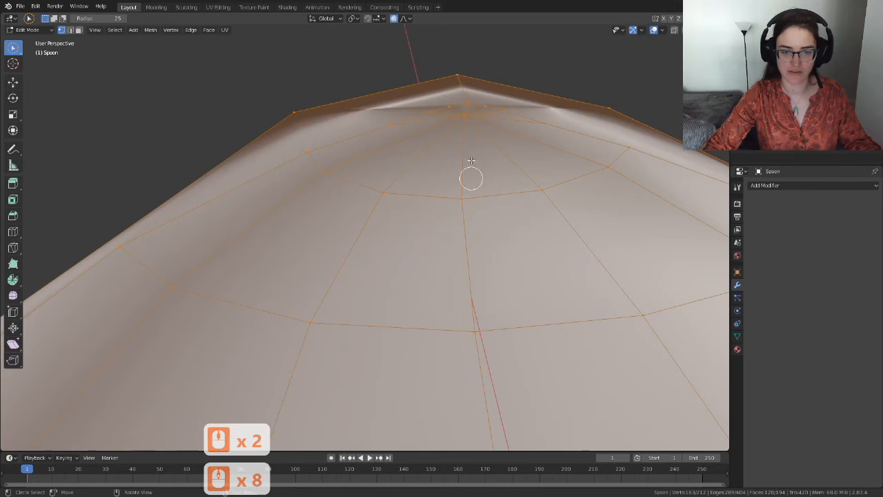
{"action": "scroll", "coordinate": [404, 254], "scroll_direction": "down", "scroll_amount": 5}
{"action": "middle_click_drag", "start_coordinate": [405, 254], "coordinate": [452, 210]}
Examine the vertices and faces where the bowl's rim meets the handle.
{"action": "scroll", "coordinate": [410, 225], "scroll_direction": "down", "scroll_amount": 4}
{"action": "middle_click_drag", "start_coordinate": [506, 168], "coordinate": [523, 297], "text": "shift"}
{"action": "scroll", "coordinate": [403, 268], "scroll_direction": "up", "scroll_amount": 3}
{"action": "middle_click_drag", "start_coordinate": [386, 194], "coordinate": [425, 279], "text": "shift"}
{"action": "middle_click_drag", "start_coordinate": [426, 278], "coordinate": [428, 275]}
{"action": "scroll", "coordinate": [422, 306], "scroll_direction": "up", "scroll_amount": 4}
{"action": "scroll", "coordinate": [438, 366], "scroll_direction": "up", "scroll_amount": 1}
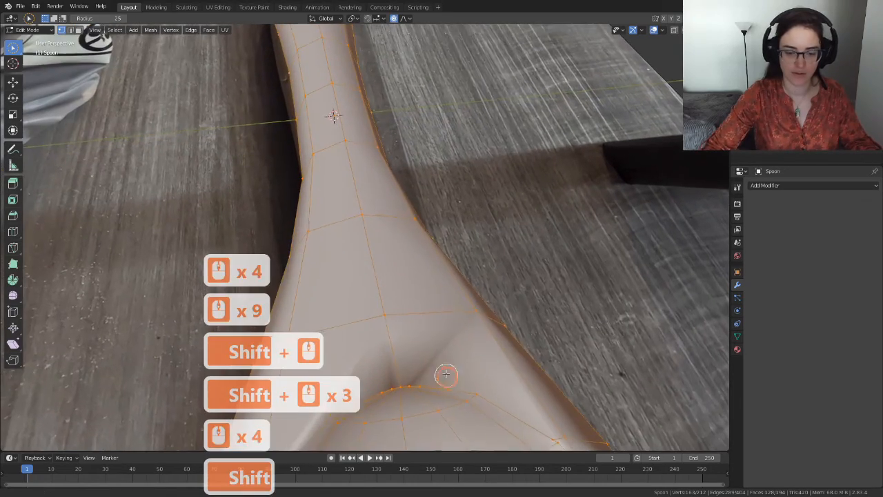
{"action": "middle_click_drag", "start_coordinate": [447, 381], "coordinate": [446, 267], "text": "shift"}
{"action": "scroll", "coordinate": [431, 310], "scroll_direction": "down", "scroll_amount": 3}
{"action": "scroll", "coordinate": [426, 327], "scroll_direction": "up", "scroll_amount": 12}
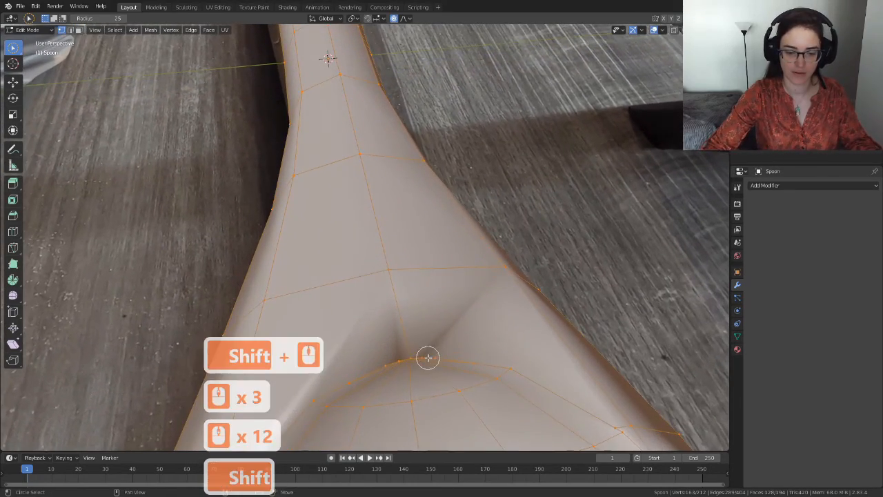
{"action": "scroll", "coordinate": [417, 308], "scroll_direction": "down", "scroll_amount": 17}
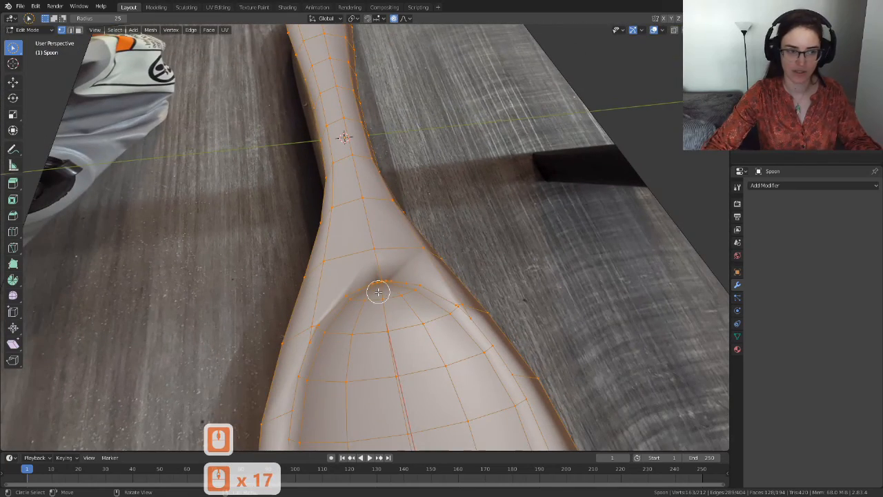
{"action": "key", "text": "grave"}
{"action": "left_click", "coordinate": [434, 322]}
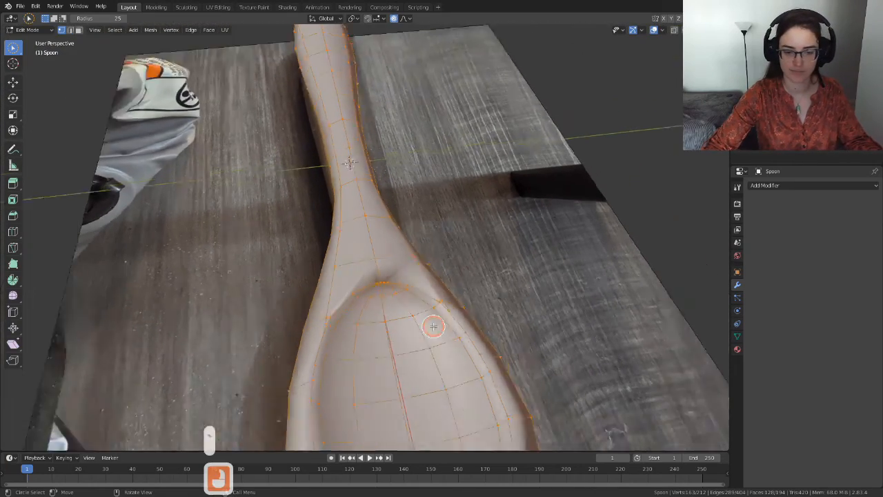
{"action": "scroll", "coordinate": [401, 327], "scroll_direction": "up", "scroll_amount": 9}
{"action": "middle_click_drag", "start_coordinate": [414, 359], "coordinate": [385, 235], "text": "shift"}
{"action": "scroll", "coordinate": [387, 330], "scroll_direction": "down", "scroll_amount": 2}
{"action": "scroll", "coordinate": [387, 330], "scroll_direction": "down", "scroll_amount": 1}
{"action": "middle_click_drag", "start_coordinate": [387, 330], "coordinate": [369, 256], "text": "shift"}
{"action": "scroll", "coordinate": [361, 132], "scroll_direction": "up", "scroll_amount": 3}
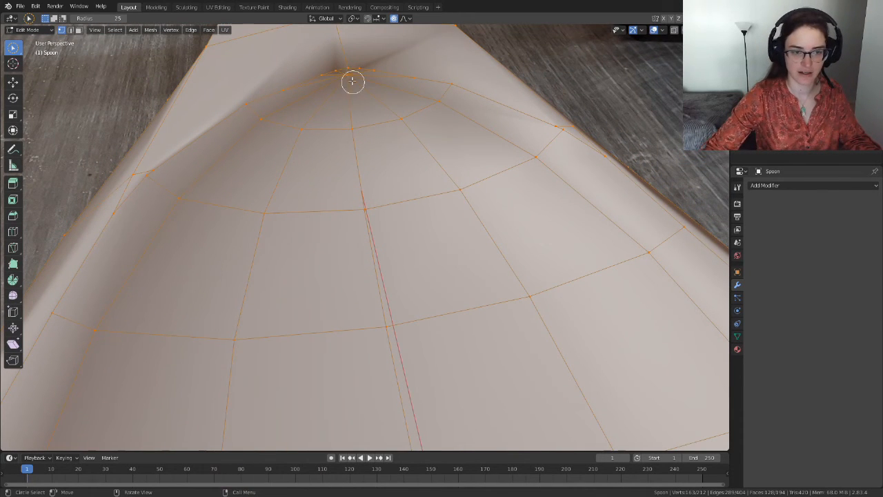
{"action": "middle_click_drag", "start_coordinate": [335, 86], "coordinate": [401, 142], "text": "shift"}
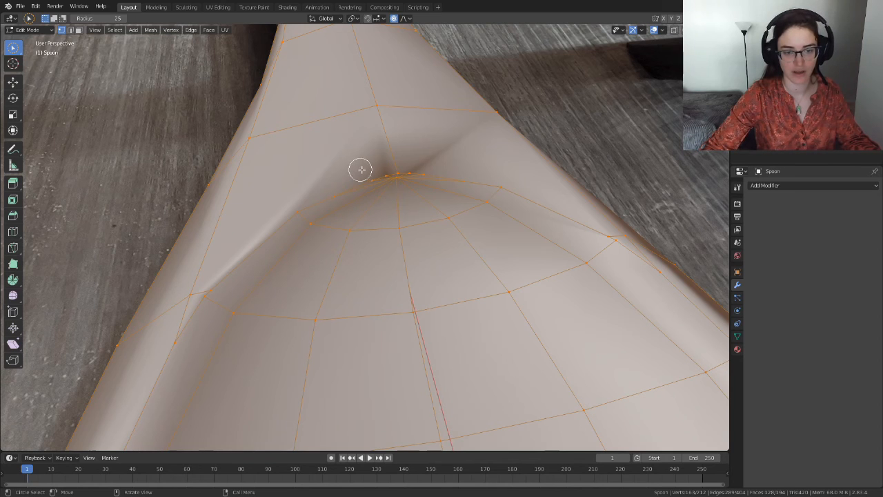
{"action": "middle_click_drag", "start_coordinate": [459, 210], "coordinate": [363, 210], "text": "shift"}
{"action": "scroll", "coordinate": [412, 179], "scroll_direction": "down", "scroll_amount": 3}
{"action": "scroll", "coordinate": [410, 172], "scroll_direction": "up", "scroll_amount": 2}
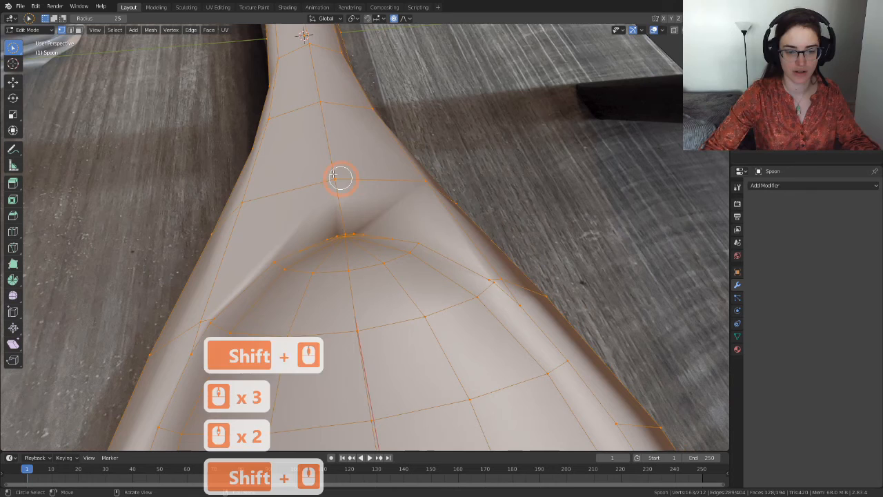
Try a Knife cut from the handle's centre edge towards the bowl's rim.
{"action": "left_click", "coordinate": [12, 247]}
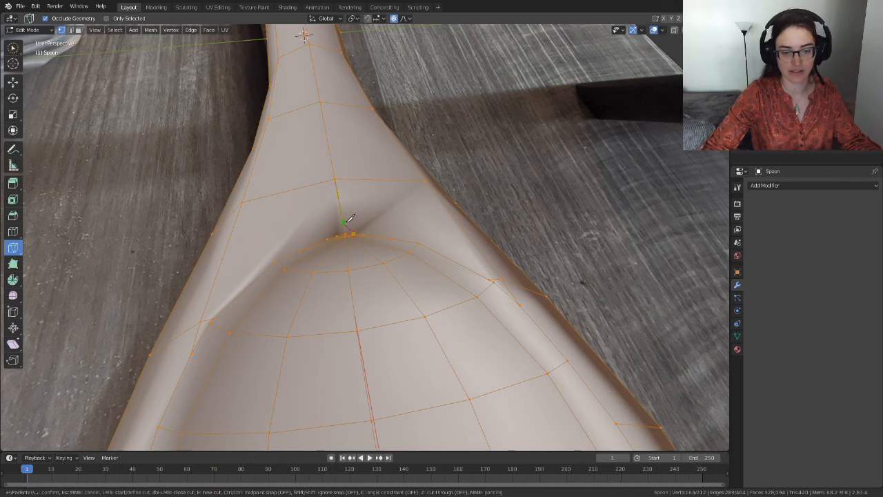
{"action": "key", "text": "Escape"}
{"action": "scroll", "coordinate": [325, 191], "scroll_direction": "up", "scroll_amount": 4}
{"action": "scroll", "coordinate": [327, 200], "scroll_direction": "down", "scroll_amount": 12}
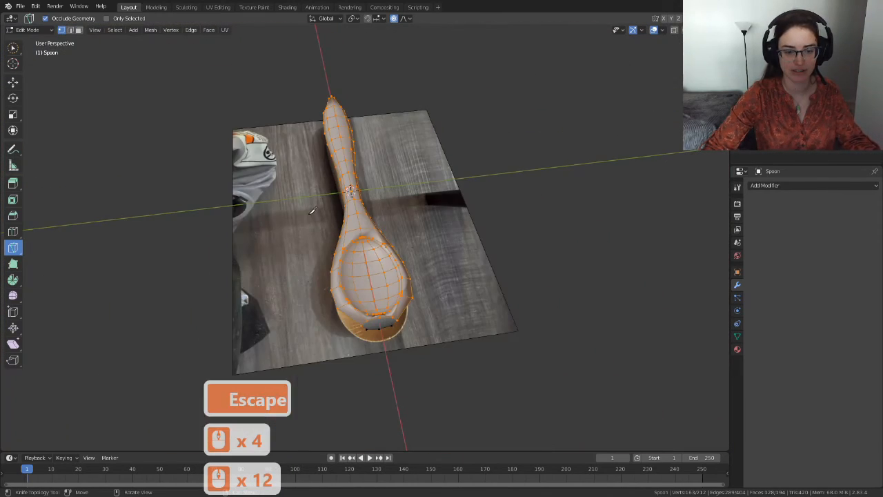
{"action": "middle_click_drag", "start_coordinate": [264, 242], "coordinate": [254, 210]}
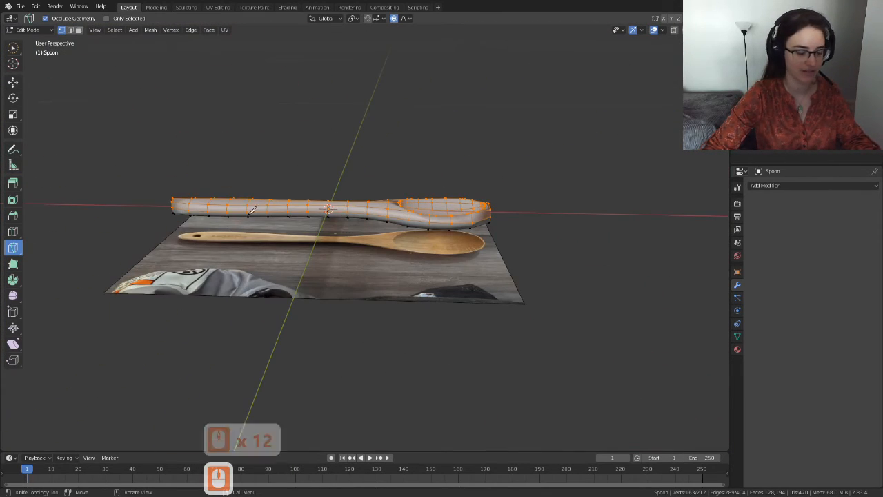
{"action": "scroll", "coordinate": [567, 193], "scroll_direction": "up", "scroll_amount": 3}
Return to Object Mode and add a Subdivision Surface modifier to the spoon.
{"action": "key", "text": "Tab"}
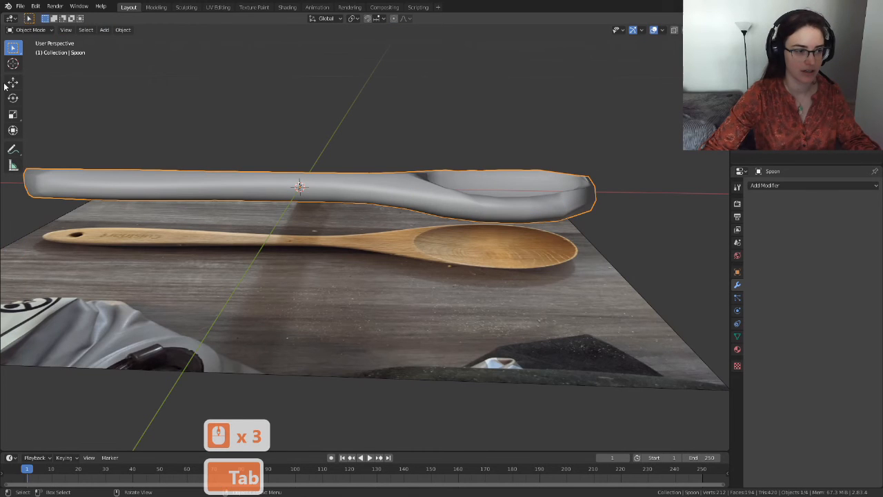
{"action": "scroll", "coordinate": [138, 160], "scroll_direction": "down", "scroll_amount": 2}
{"action": "middle_click_drag", "start_coordinate": [148, 158], "coordinate": [426, 246]}
{"action": "scroll", "coordinate": [269, 253], "scroll_direction": "up", "scroll_amount": 3}
{"action": "scroll", "coordinate": [332, 241], "scroll_direction": "down", "scroll_amount": 3}
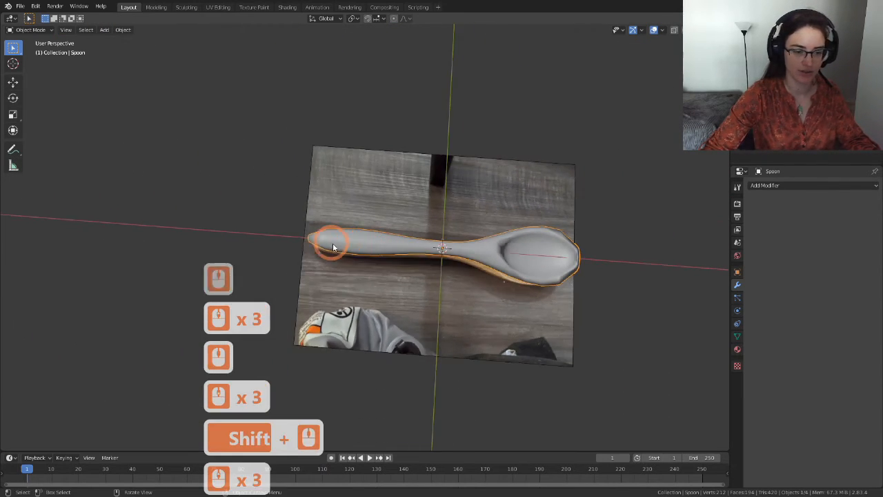
{"action": "scroll", "coordinate": [344, 249], "scroll_direction": "up", "scroll_amount": 4}
{"action": "middle_click_drag", "start_coordinate": [344, 249], "coordinate": [438, 236], "text": "shift"}
{"action": "scroll", "coordinate": [438, 237], "scroll_direction": "up", "scroll_amount": 3}
{"action": "left_click", "coordinate": [452, 255]}
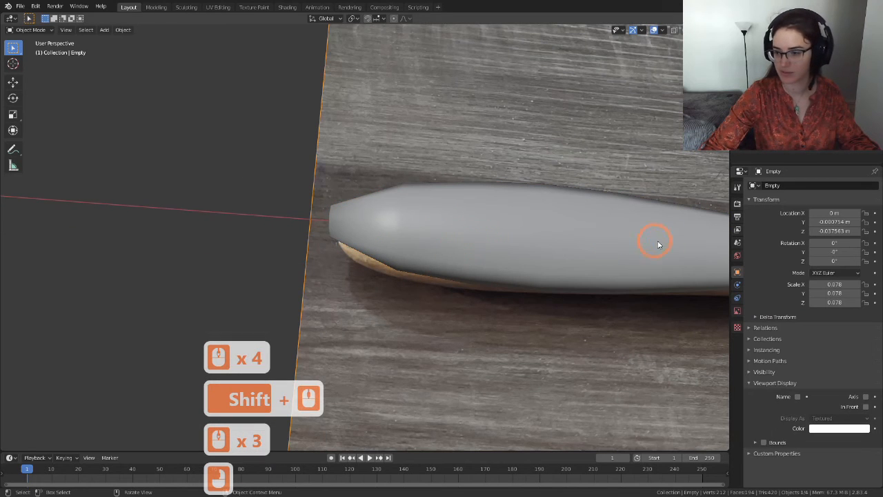
{"action": "left_click", "coordinate": [656, 205]}
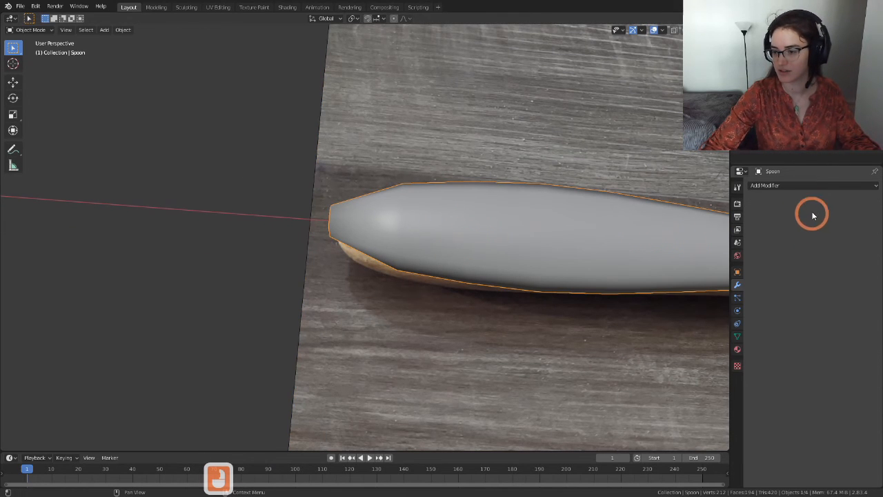
{"action": "left_click", "coordinate": [808, 185]}
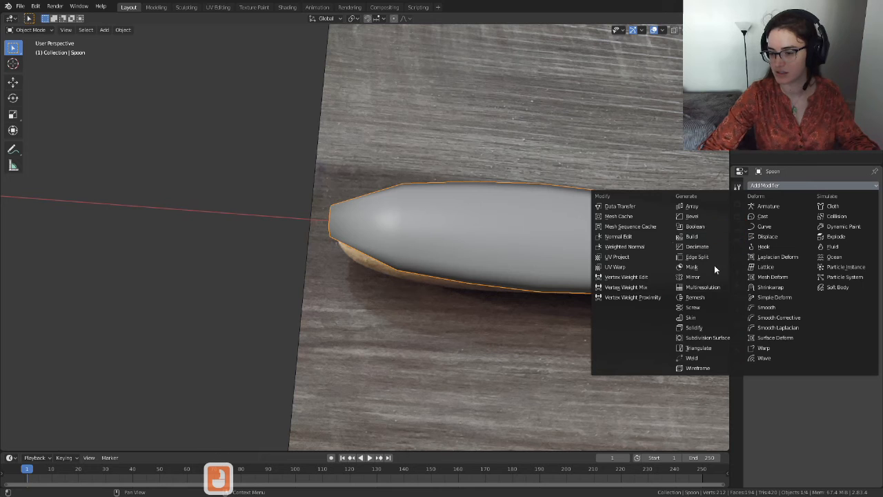
{"action": "left_click", "coordinate": [707, 338]}
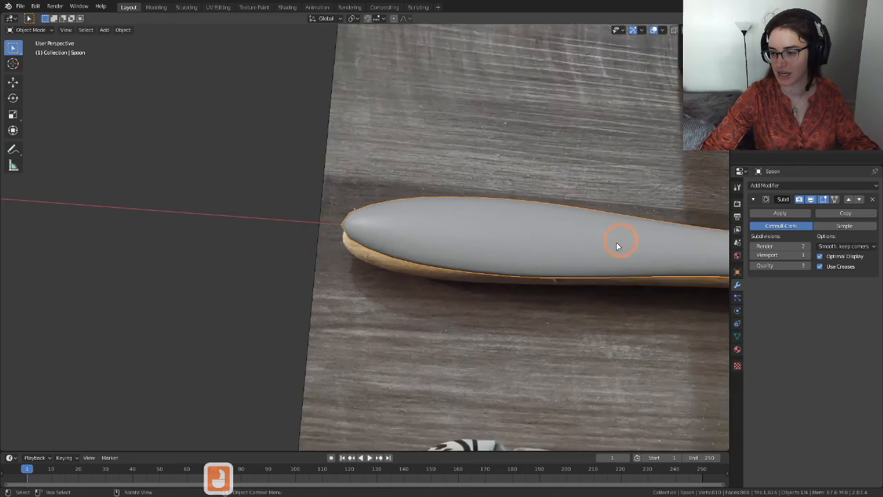
Add a cylinder mesh with 8 vertices to the scene for the hole in the handle.
{"action": "scroll", "coordinate": [617, 245], "scroll_direction": "down", "scroll_amount": 7}
{"action": "middle_click_drag", "start_coordinate": [617, 247], "coordinate": [517, 248], "text": "shift"}
{"action": "scroll", "coordinate": [594, 242], "scroll_direction": "up", "scroll_amount": 3}
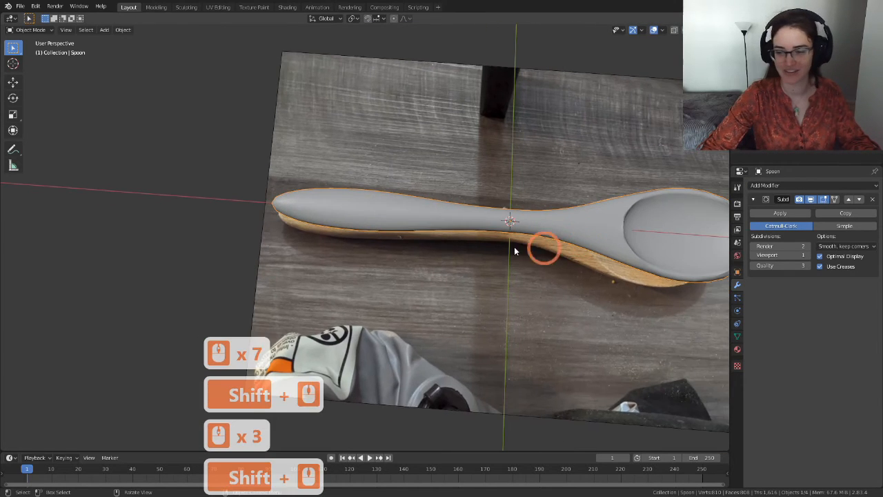
{"action": "scroll", "coordinate": [515, 246], "scroll_direction": "up", "scroll_amount": 4}
{"action": "middle_click_drag", "start_coordinate": [329, 233], "coordinate": [446, 252], "text": "shift"}
{"action": "scroll", "coordinate": [414, 231], "scroll_direction": "down", "scroll_amount": 5}
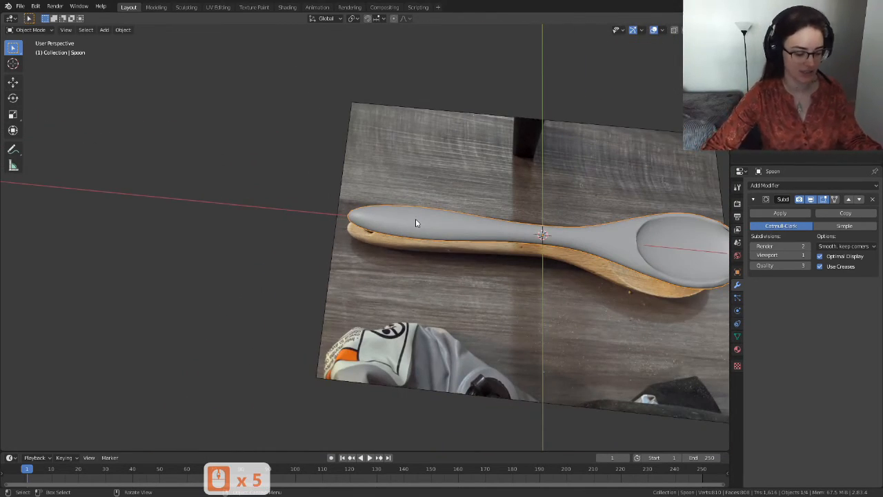
{"action": "key", "text": "shift+a"}
{"action": "mouse_move", "coordinate": [397, 225]}
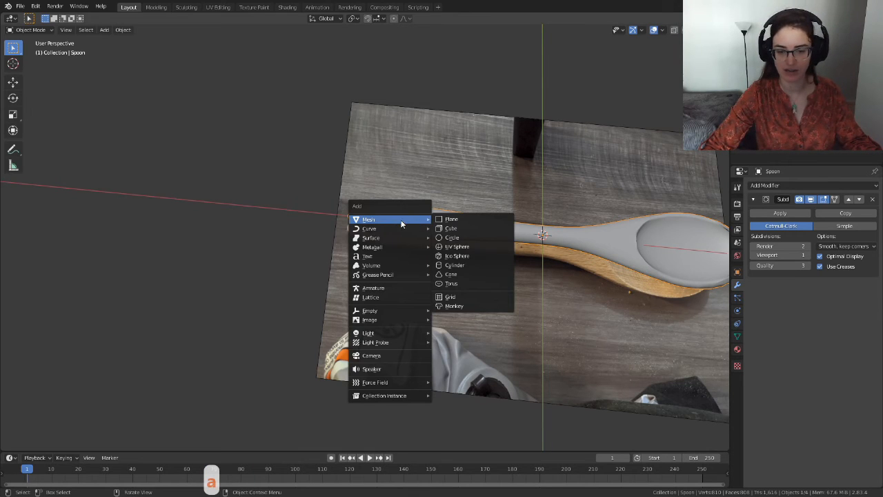
{"action": "left_click", "coordinate": [454, 265]}
{"action": "scroll", "coordinate": [509, 239], "scroll_direction": "down", "scroll_amount": 4}
{"action": "middle_click_drag", "start_coordinate": [509, 239], "coordinate": [508, 254]}
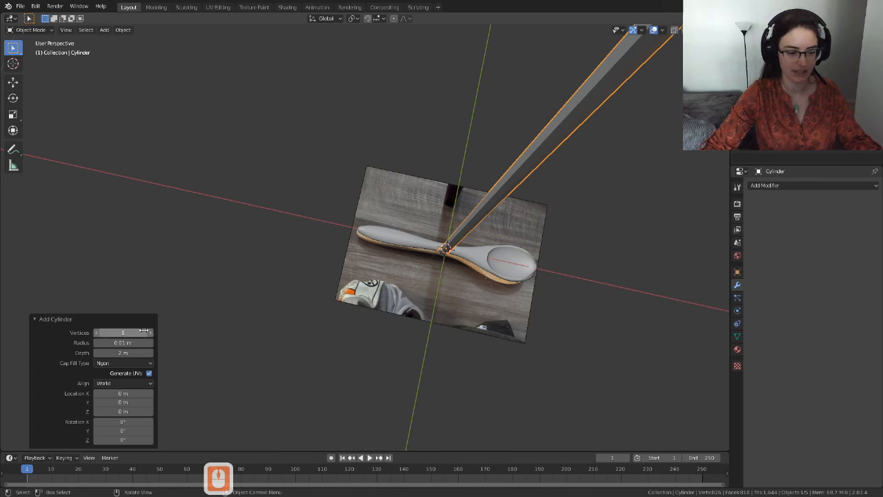
Set the cylinder's radius to 0.004 m and turn on X-ray display to reveal the reference photo's handle hole.
{"action": "left_click_drag", "start_coordinate": [130, 345], "coordinate": [116, 344]}
{"action": "scroll", "coordinate": [459, 306], "scroll_direction": "up", "scroll_amount": 3}
{"action": "middle_click_drag", "start_coordinate": [459, 306], "coordinate": [387, 306], "text": "shift"}
{"action": "scroll", "coordinate": [387, 307], "scroll_direction": "up", "scroll_amount": 4}
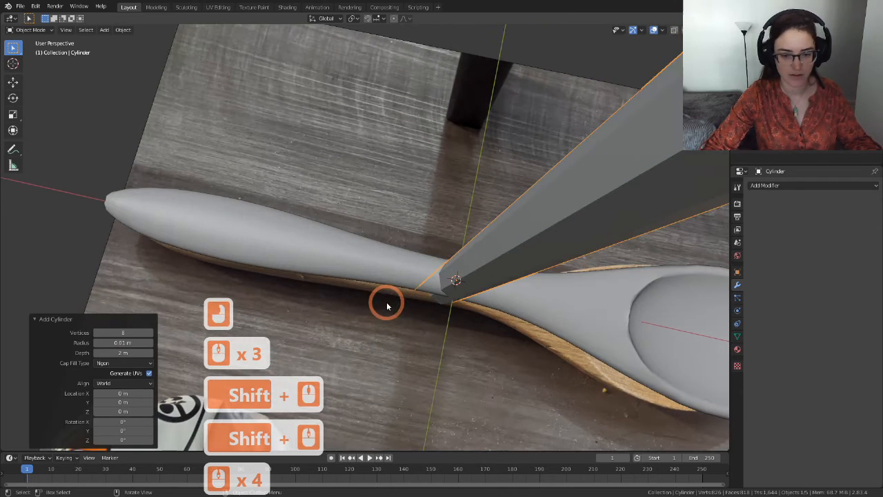
{"action": "left_click_drag", "start_coordinate": [131, 345], "coordinate": [122, 343]}
{"action": "left_click", "coordinate": [674, 31]}
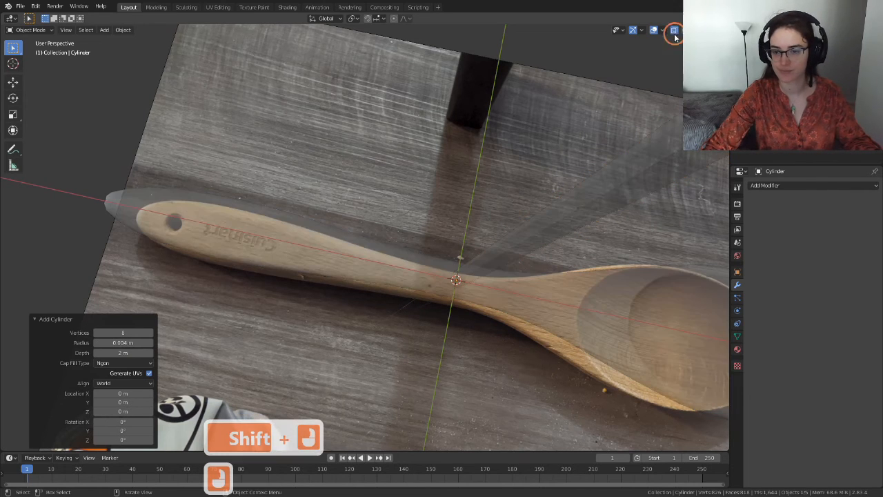
{"action": "left_click", "coordinate": [559, 224]}
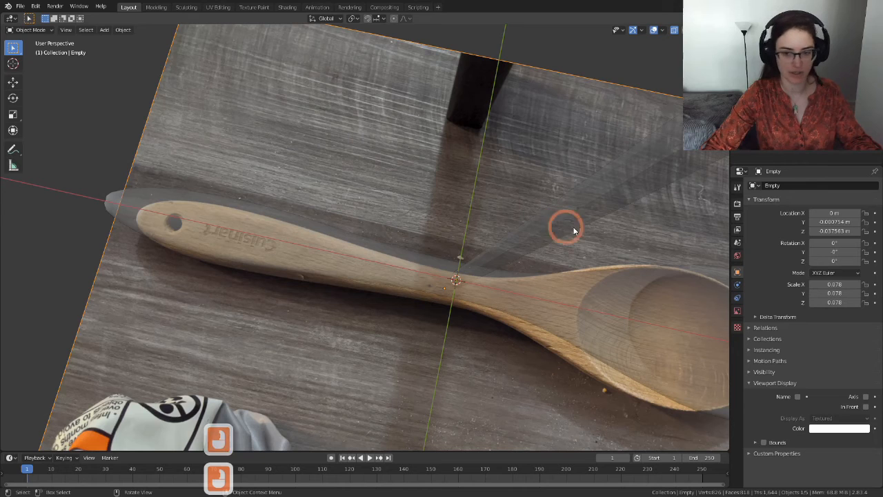
Select the cylinder and move it -0.1548 m along the X axis towards the end of the spoon's handle.
{"action": "left_click", "coordinate": [559, 224]}
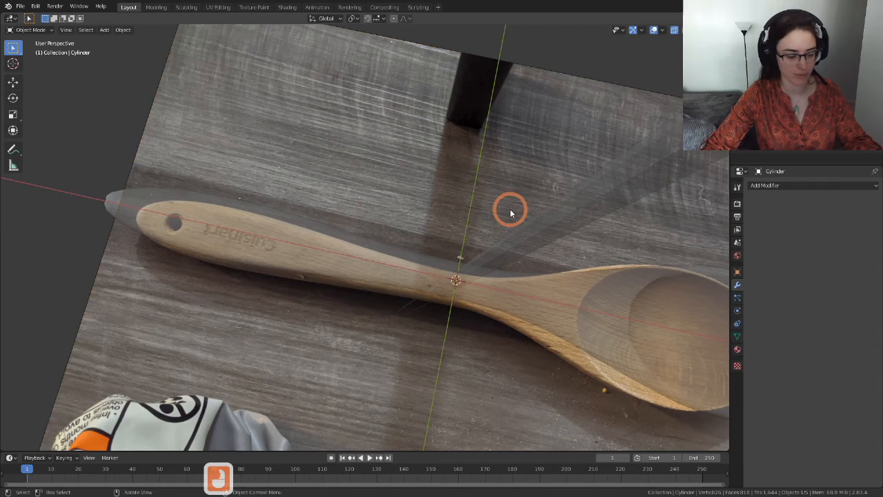
{"action": "key", "text": "g"}
{"action": "key", "text": "x"}
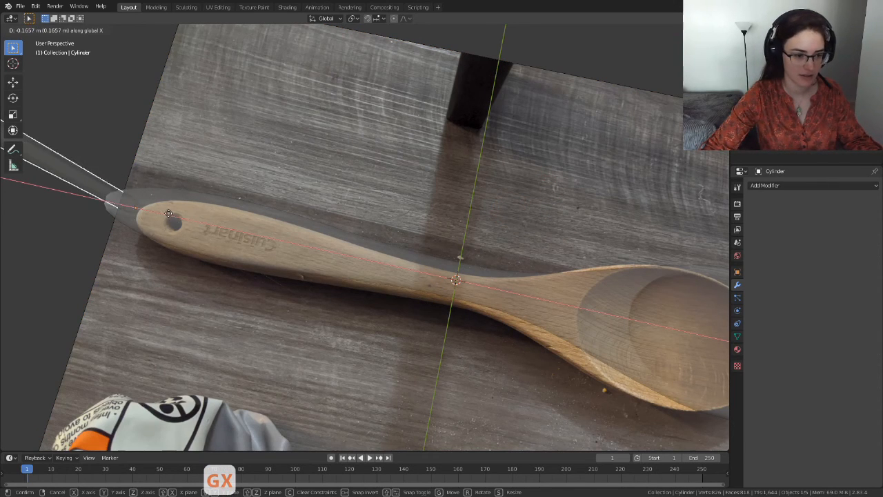
{"action": "left_click", "coordinate": [188, 225]}
{"action": "key", "text": "grave"}
{"action": "left_click", "coordinate": [194, 185]}
Shift the cylinder a further -0.013806 m along X towards the handle's tip.
{"action": "middle_click_drag", "start_coordinate": [299, 277], "coordinate": [503, 260], "text": "shift"}
{"action": "scroll", "coordinate": [498, 259], "scroll_direction": "up", "scroll_amount": 6}
{"action": "key", "text": "g"}
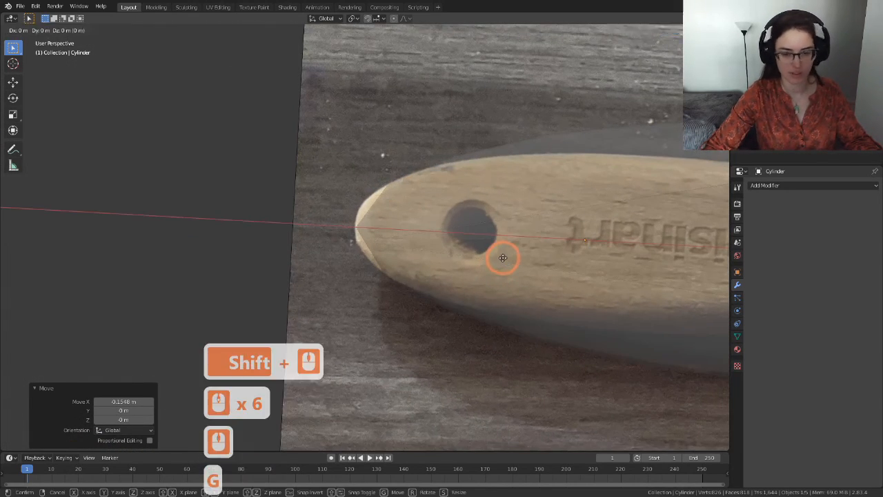
{"action": "key", "text": "x"}
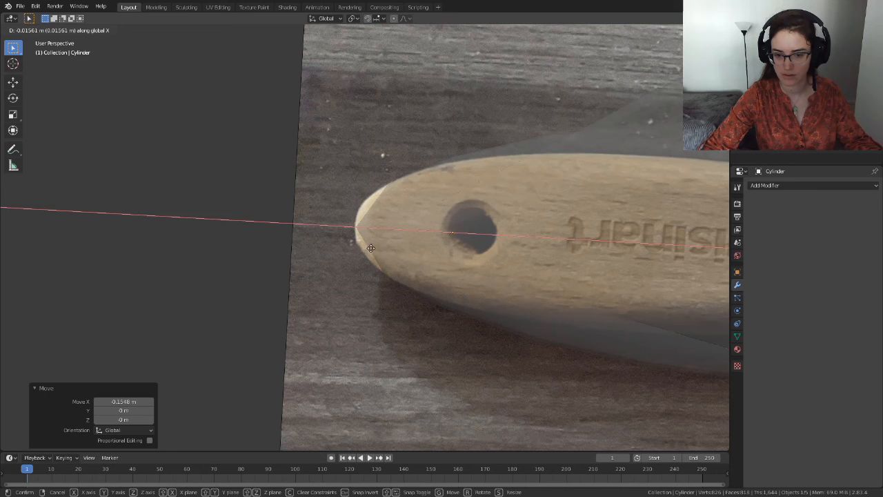
{"action": "left_click", "coordinate": [387, 254]}
Fine-tune the cylinder along X to location -0.16057 m so it lines up with the reference photo's handle hole.
{"action": "scroll", "coordinate": [387, 254], "scroll_direction": "down", "scroll_amount": 5}
{"action": "middle_click_drag", "start_coordinate": [507, 311], "coordinate": [496, 270]}
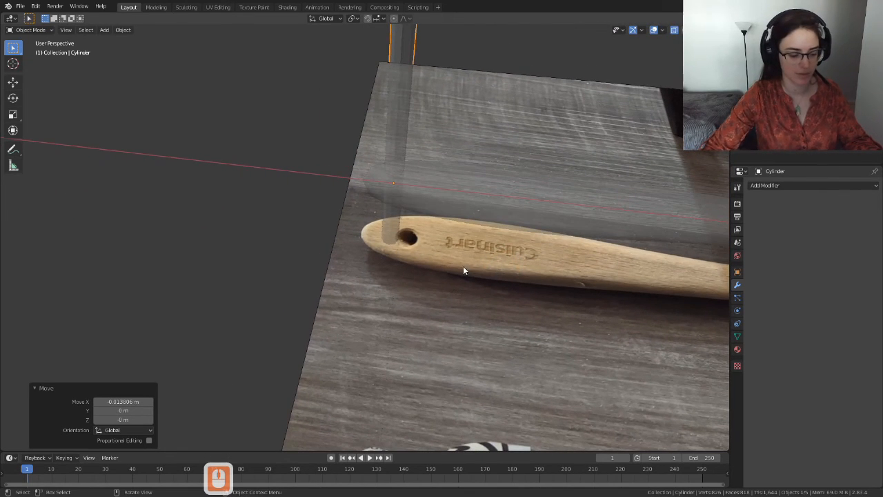
{"action": "key", "text": "g"}
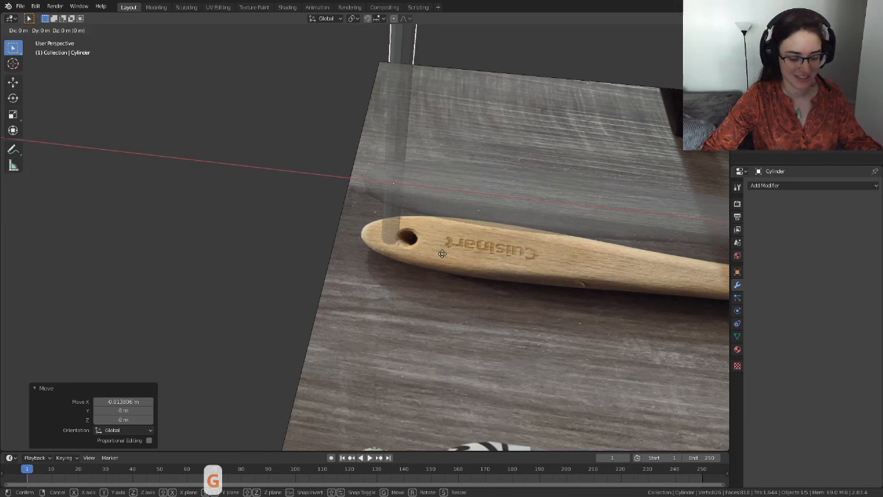
{"action": "key", "text": "x"}
{"action": "left_click", "coordinate": [455, 252]}
{"action": "scroll", "coordinate": [457, 251], "scroll_direction": "down", "scroll_amount": 5}
{"action": "scroll", "coordinate": [483, 312], "scroll_direction": "up", "scroll_amount": 3}
{"action": "middle_click_drag", "start_coordinate": [504, 312], "coordinate": [463, 216], "text": "shift"}
Add a Boolean modifier to the spoon set to Difference, with the cylinder as the cutting object.
{"action": "left_click", "coordinate": [415, 297]}
{"action": "scroll", "coordinate": [423, 242], "scroll_direction": "up", "scroll_amount": 7}
{"action": "left_click", "coordinate": [393, 197]}
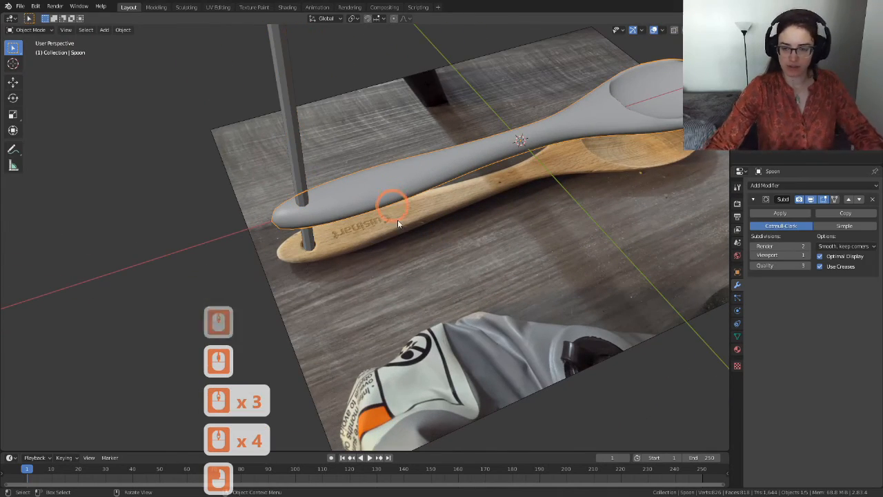
{"action": "scroll", "coordinate": [424, 262], "scroll_direction": "up", "scroll_amount": 3}
{"action": "middle_click_drag", "start_coordinate": [444, 256], "coordinate": [452, 189]}
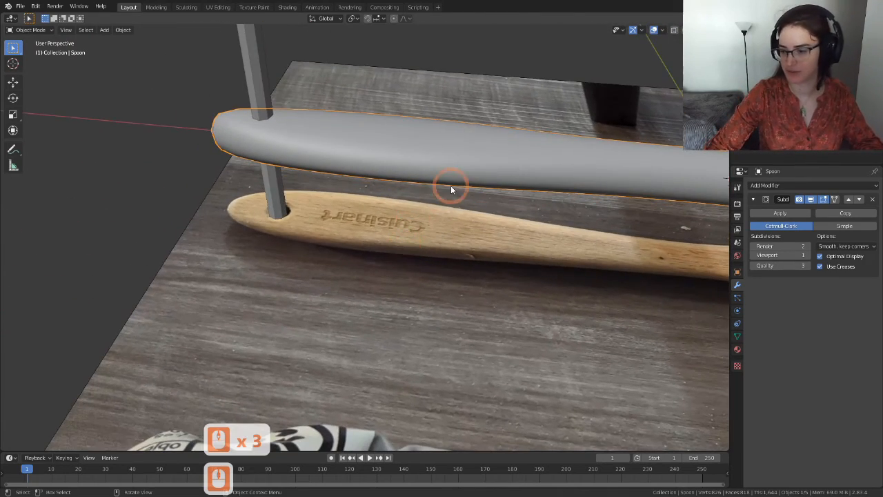
{"action": "middle_click_drag", "start_coordinate": [402, 145], "coordinate": [452, 210], "text": "shift"}
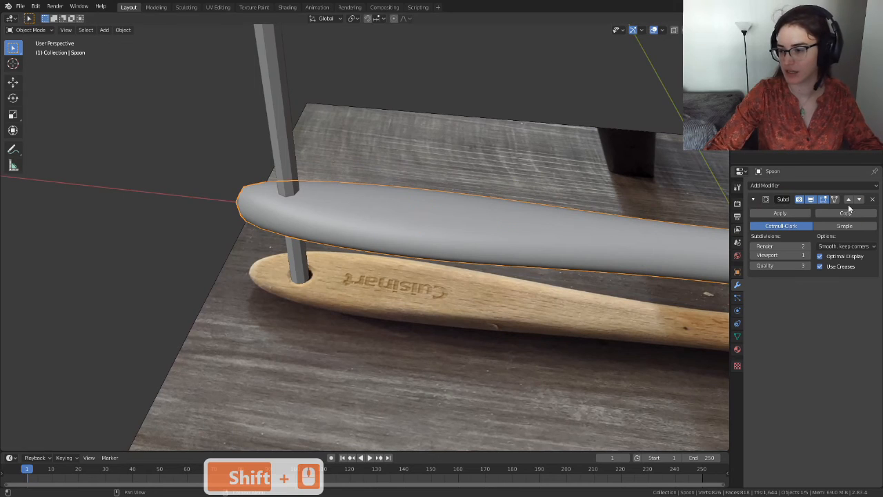
{"action": "left_click", "coordinate": [842, 185]}
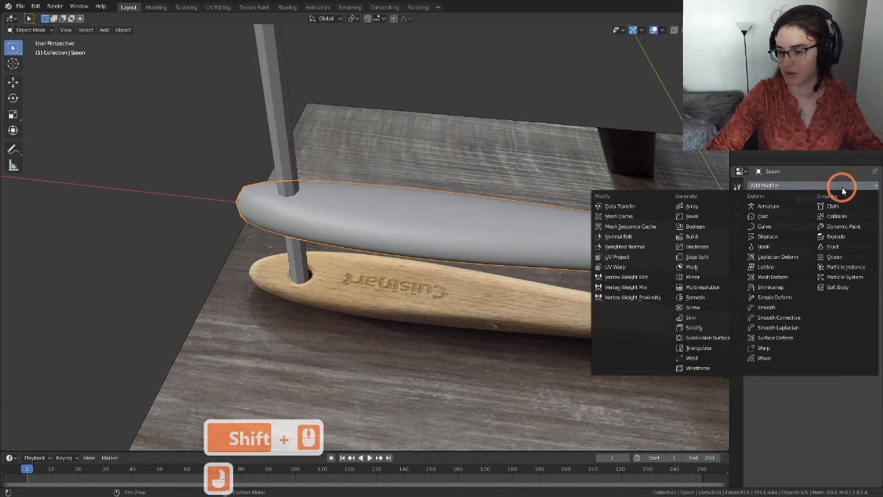
{"action": "left_click", "coordinate": [695, 227]}
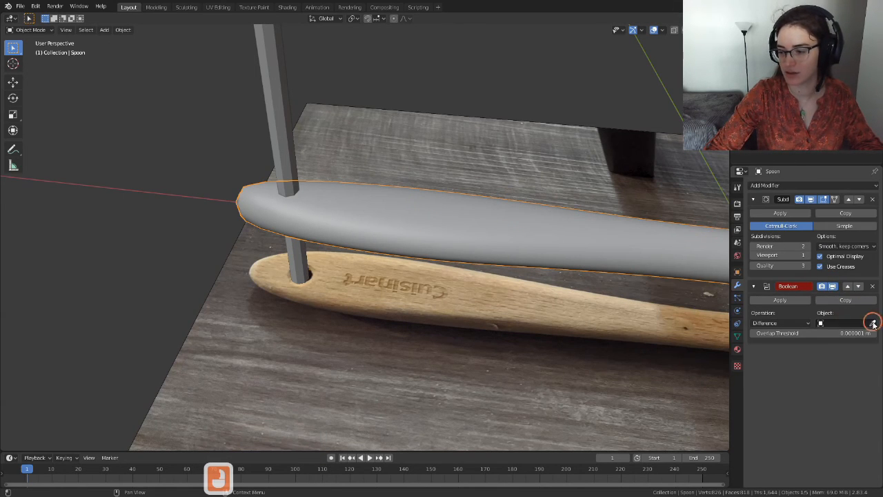
{"action": "left_click", "coordinate": [873, 323]}
{"action": "left_click", "coordinate": [276, 54]}
Set the cylinder's viewport display to Wire.
{"action": "scroll", "coordinate": [387, 159], "scroll_direction": "up", "scroll_amount": 3}
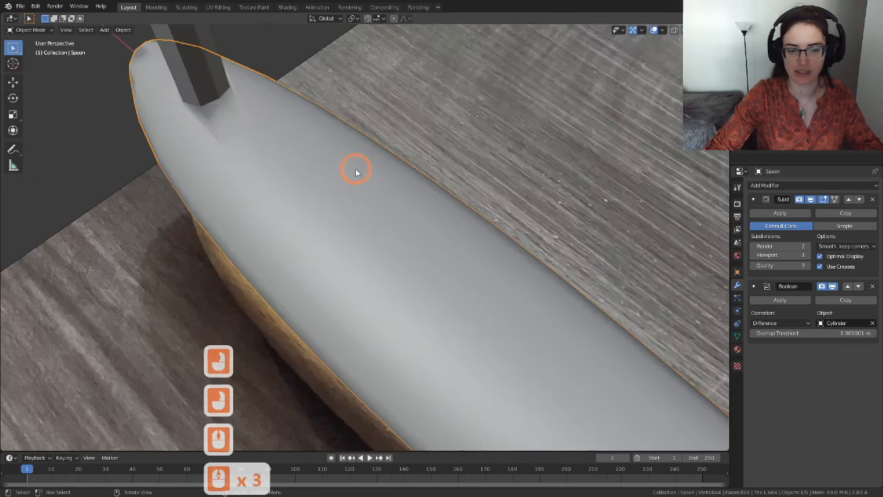
{"action": "middle_click_drag", "start_coordinate": [356, 173], "coordinate": [425, 230], "text": "shift"}
{"action": "left_click", "coordinate": [270, 64]}
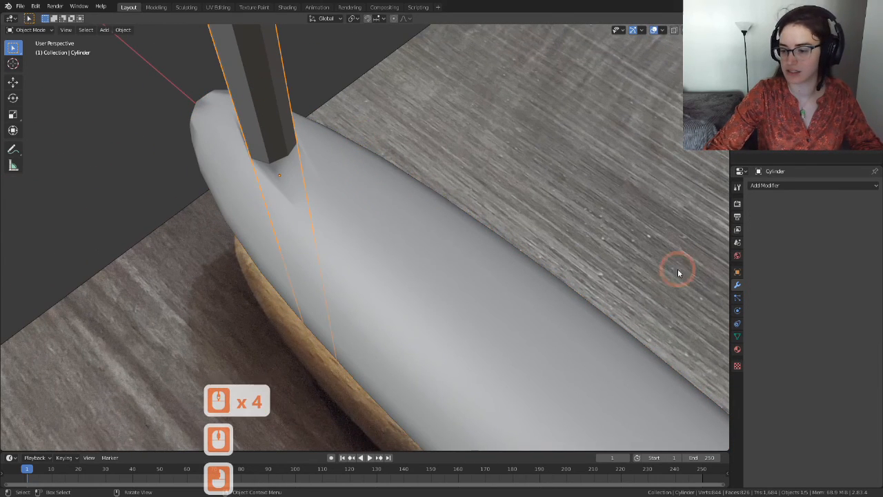
{"action": "left_click", "coordinate": [737, 273]}
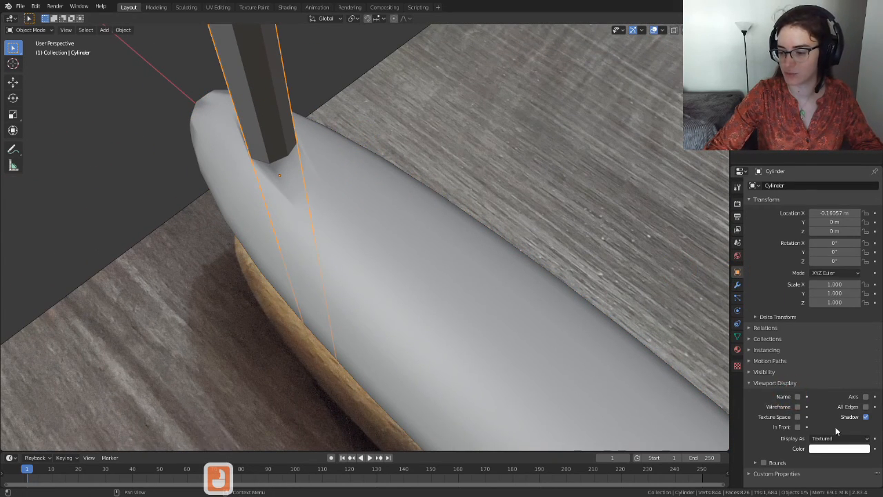
{"action": "left_click", "coordinate": [868, 440]}
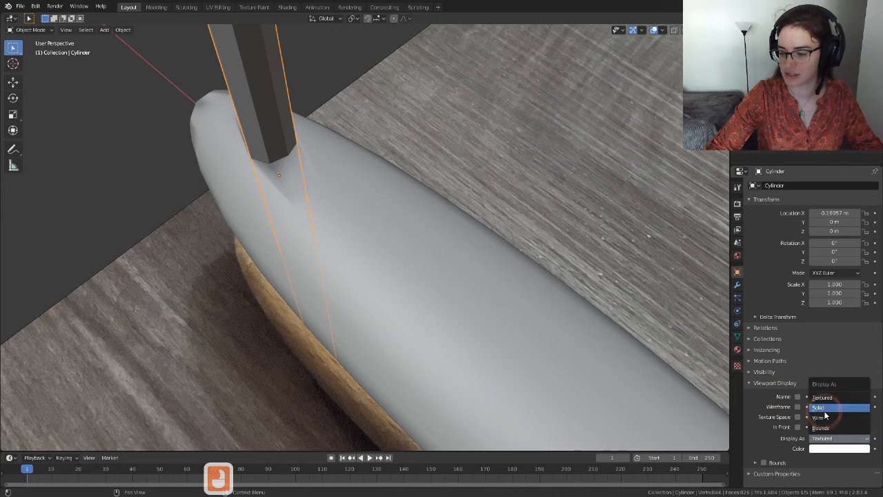
{"action": "left_click", "coordinate": [822, 417]}
Apply smooth shading to the cylinder cutting the handle hole.
{"action": "scroll", "coordinate": [487, 278], "scroll_direction": "up", "scroll_amount": 3}
{"action": "middle_click_drag", "start_coordinate": [366, 189], "coordinate": [408, 282], "text": "shift"}
{"action": "middle_click_drag", "start_coordinate": [408, 282], "coordinate": [473, 373], "text": "shift"}
{"action": "middle_click_drag", "start_coordinate": [474, 373], "coordinate": [427, 309]}
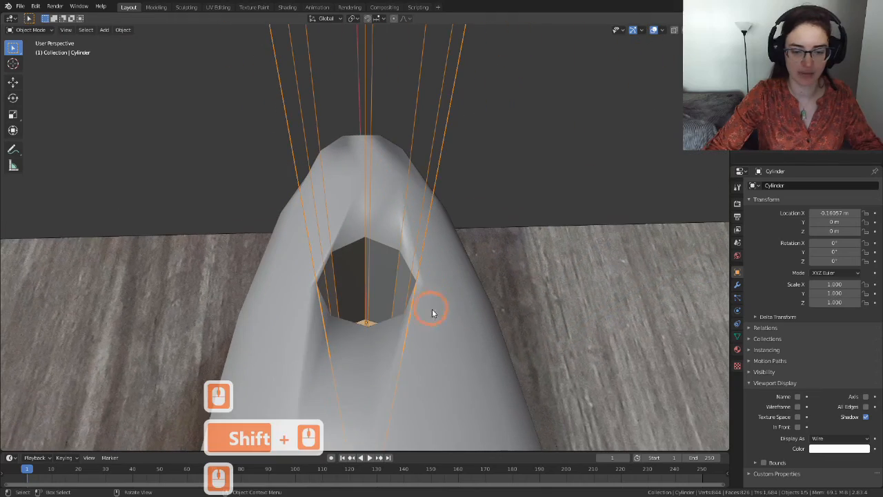
{"action": "right_click", "coordinate": [405, 125]}
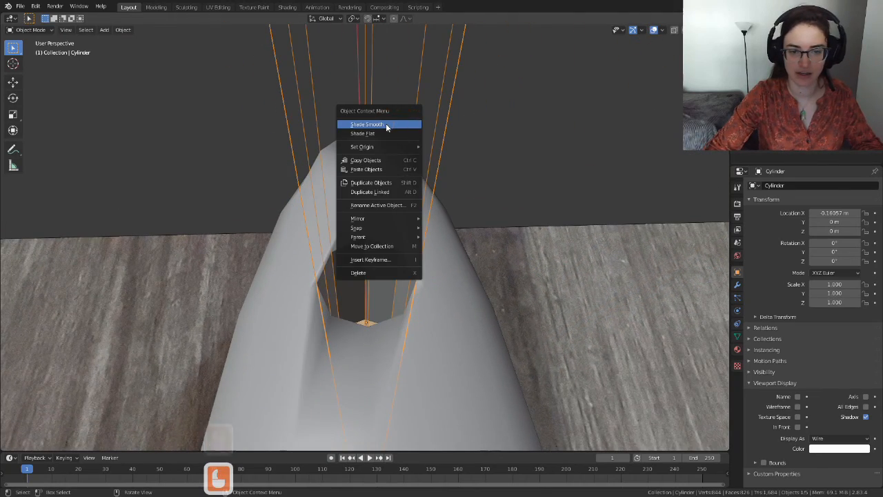
{"action": "left_click", "coordinate": [387, 125]}
Inspect the handle hole up close and apply the spoon's Boolean modifier.
{"action": "middle_click_drag", "start_coordinate": [430, 270], "coordinate": [398, 293]}
{"action": "middle_click_drag", "start_coordinate": [536, 250], "coordinate": [451, 318]}
{"action": "scroll", "coordinate": [513, 283], "scroll_direction": "up", "scroll_amount": 8}
{"action": "scroll", "coordinate": [530, 315], "scroll_direction": "up", "scroll_amount": 2}
{"action": "scroll", "coordinate": [358, 274], "scroll_direction": "up", "scroll_amount": 3}
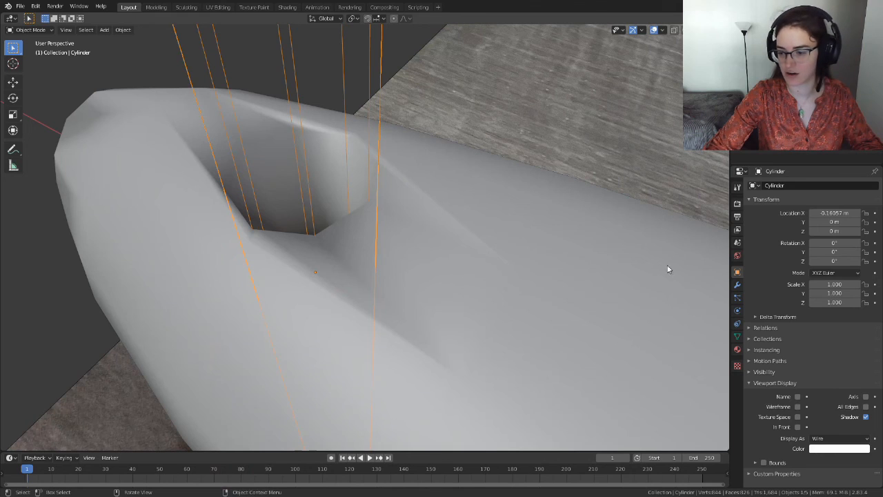
{"action": "left_click", "coordinate": [523, 292]}
{"action": "scroll", "coordinate": [621, 276], "scroll_direction": "down", "scroll_amount": 2}
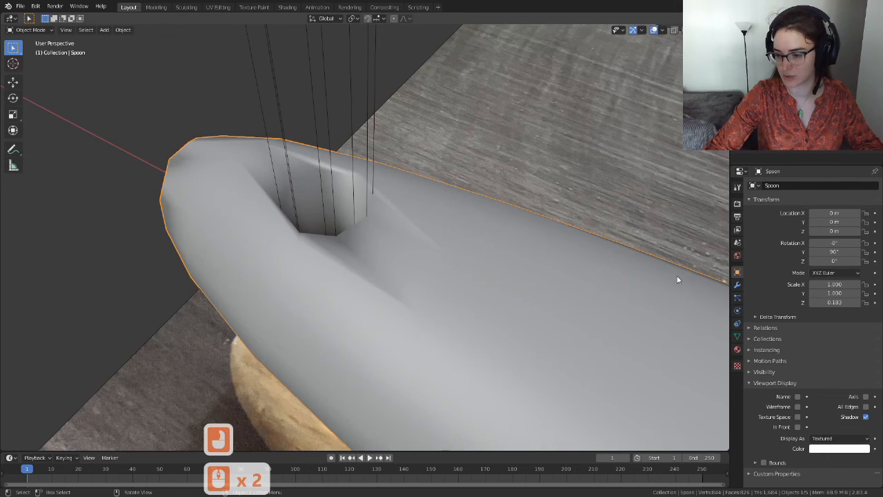
{"action": "left_click", "coordinate": [738, 285]}
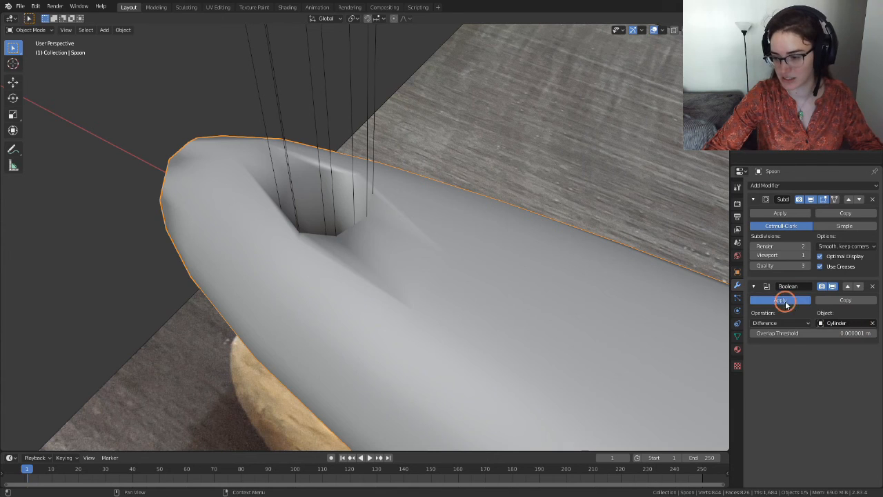
{"action": "left_click", "coordinate": [781, 301]}
Delete the cylinder used to cut the handle hole.
{"action": "scroll", "coordinate": [429, 219], "scroll_direction": "down", "scroll_amount": 3}
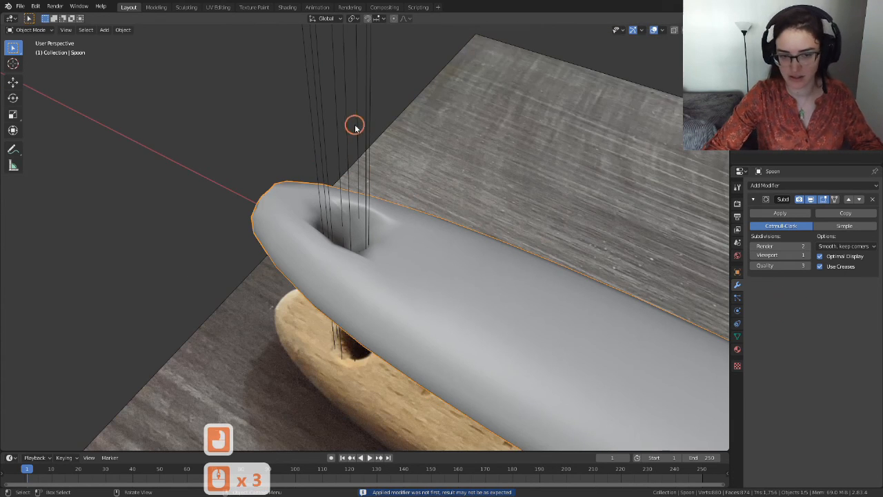
{"action": "left_click", "coordinate": [366, 125]}
{"action": "key", "text": "Delete"}
Enter Edit Mode on the spoon and switch from the Knife to the Select Box tool.
{"action": "left_click", "coordinate": [407, 230]}
{"action": "scroll", "coordinate": [422, 275], "scroll_direction": "down", "scroll_amount": 3}
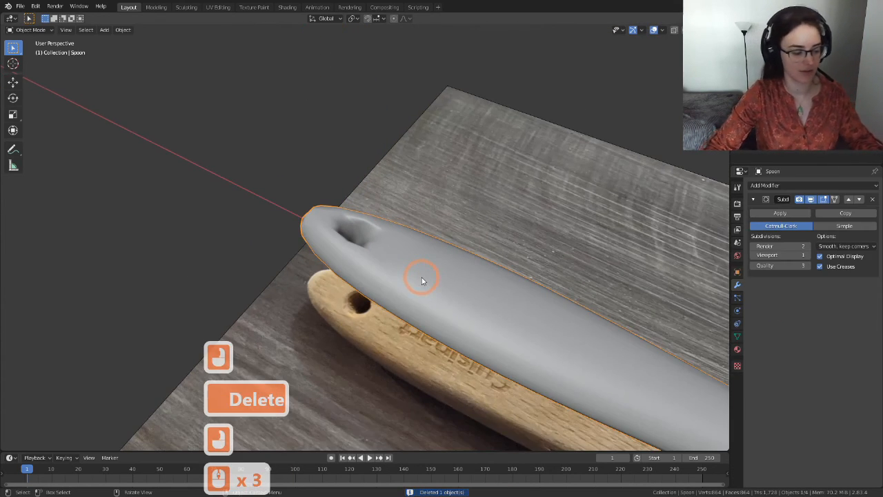
{"action": "key", "text": "Tab"}
{"action": "scroll", "coordinate": [375, 296], "scroll_direction": "up", "scroll_amount": 5}
{"action": "middle_click_drag", "start_coordinate": [404, 286], "coordinate": [271, 218]}
{"action": "scroll", "coordinate": [317, 284], "scroll_direction": "up", "scroll_amount": 2}
{"action": "scroll", "coordinate": [375, 288], "scroll_direction": "up", "scroll_amount": 2}
{"action": "scroll", "coordinate": [344, 216], "scroll_direction": "down", "scroll_amount": 10}
{"action": "middle_click_drag", "start_coordinate": [419, 354], "coordinate": [385, 228], "text": "shift"}
{"action": "middle_click_drag", "start_coordinate": [435, 428], "coordinate": [337, 28], "text": "shift"}
{"action": "middle_click_drag", "start_coordinate": [359, 235], "coordinate": [389, 174]}
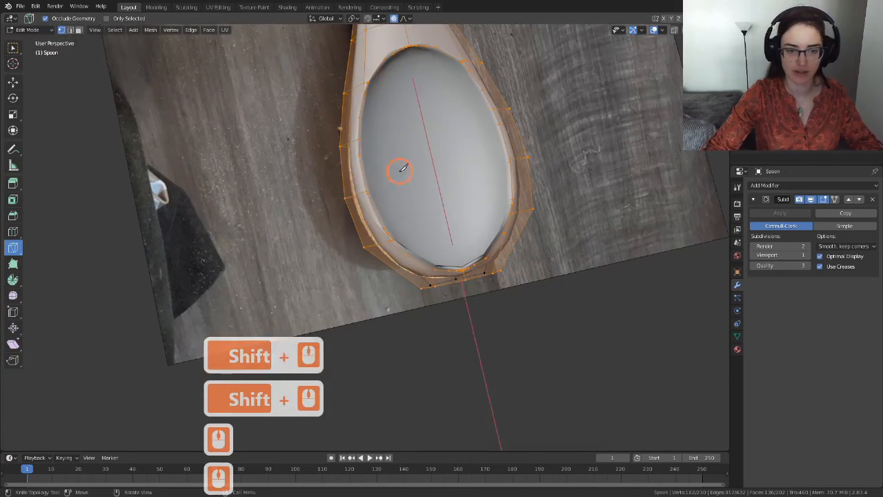
{"action": "middle_click_drag", "start_coordinate": [347, 203], "coordinate": [424, 231]}
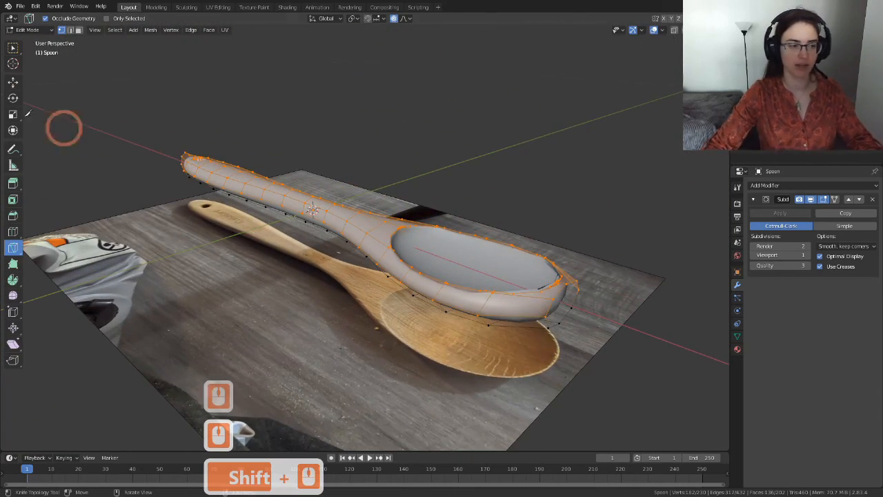
{"action": "left_click", "coordinate": [11, 49]}
Examine the spoon's mesh topology along the handle, around the hole and around the bowl's rim.
{"action": "scroll", "coordinate": [366, 256], "scroll_direction": "down", "scroll_amount": 2}
{"action": "scroll", "coordinate": [361, 258], "scroll_direction": "up", "scroll_amount": 4}
{"action": "middle_click_drag", "start_coordinate": [361, 258], "coordinate": [403, 298]}
{"action": "scroll", "coordinate": [265, 219], "scroll_direction": "up", "scroll_amount": 7}
{"action": "scroll", "coordinate": [265, 218], "scroll_direction": "up", "scroll_amount": 4}
{"action": "middle_click_drag", "start_coordinate": [266, 218], "coordinate": [370, 237], "text": "shift"}
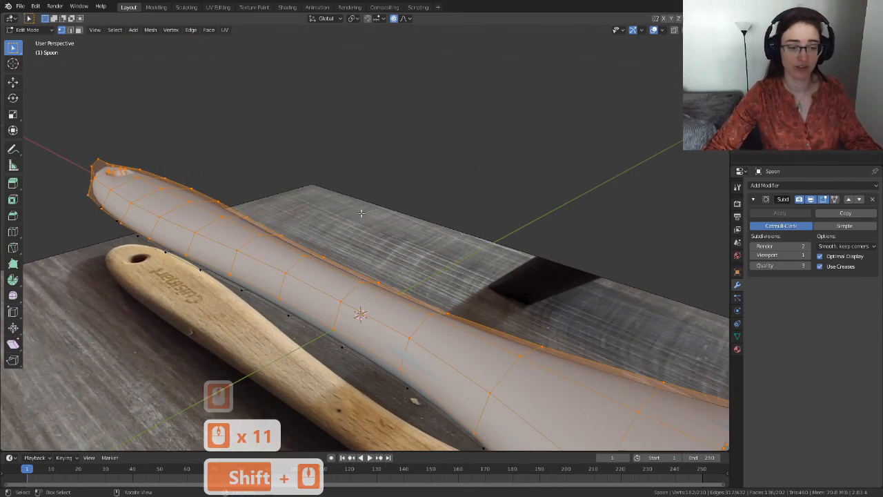
{"action": "middle_click_drag", "start_coordinate": [332, 208], "coordinate": [369, 276]}
{"action": "scroll", "coordinate": [369, 276], "scroll_direction": "down", "scroll_amount": 5}
{"action": "middle_click_drag", "start_coordinate": [473, 231], "coordinate": [464, 215], "text": "shift"}
{"action": "scroll", "coordinate": [464, 215], "scroll_direction": "down", "scroll_amount": 8}
{"action": "scroll", "coordinate": [464, 216], "scroll_direction": "down", "scroll_amount": 3}
{"action": "middle_click_drag", "start_coordinate": [419, 173], "coordinate": [399, 262], "text": "shift"}
{"action": "scroll", "coordinate": [359, 256], "scroll_direction": "up", "scroll_amount": 7}
{"action": "middle_click_drag", "start_coordinate": [219, 132], "coordinate": [275, 191], "text": "shift"}
{"action": "scroll", "coordinate": [276, 192], "scroll_direction": "up", "scroll_amount": 7}
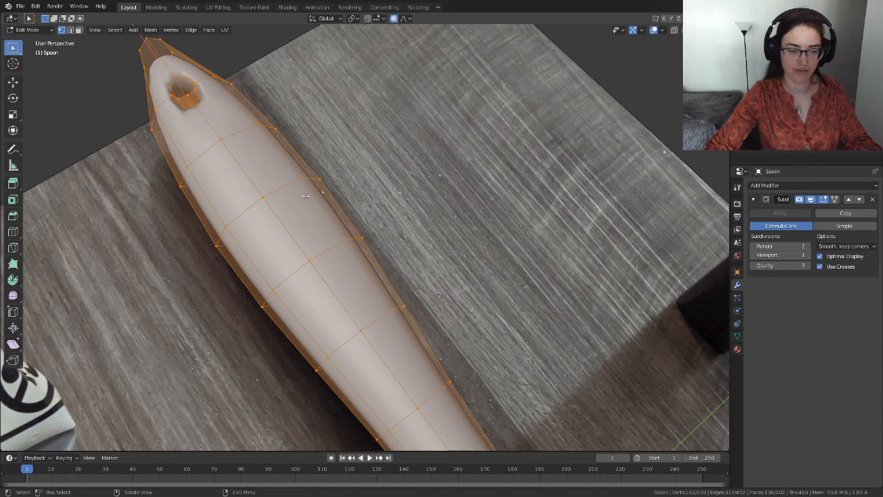
{"action": "scroll", "coordinate": [165, 199], "scroll_direction": "down", "scroll_amount": 14}
{"action": "middle_click_drag", "start_coordinate": [297, 173], "coordinate": [357, 211], "text": "shift"}
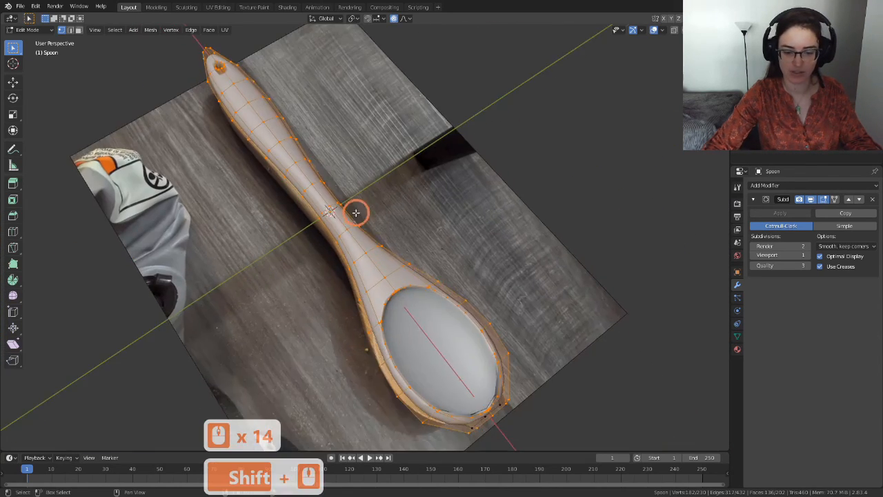
{"action": "scroll", "coordinate": [460, 337], "scroll_direction": "up", "scroll_amount": 4}
{"action": "middle_click_drag", "start_coordinate": [460, 338], "coordinate": [499, 276], "text": "shift"}
{"action": "scroll", "coordinate": [321, 188], "scroll_direction": "down", "scroll_amount": 4}
{"action": "scroll", "coordinate": [408, 244], "scroll_direction": "up", "scroll_amount": 6}
{"action": "scroll", "coordinate": [467, 257], "scroll_direction": "down", "scroll_amount": 3}
{"action": "scroll", "coordinate": [476, 242], "scroll_direction": "down", "scroll_amount": 3}
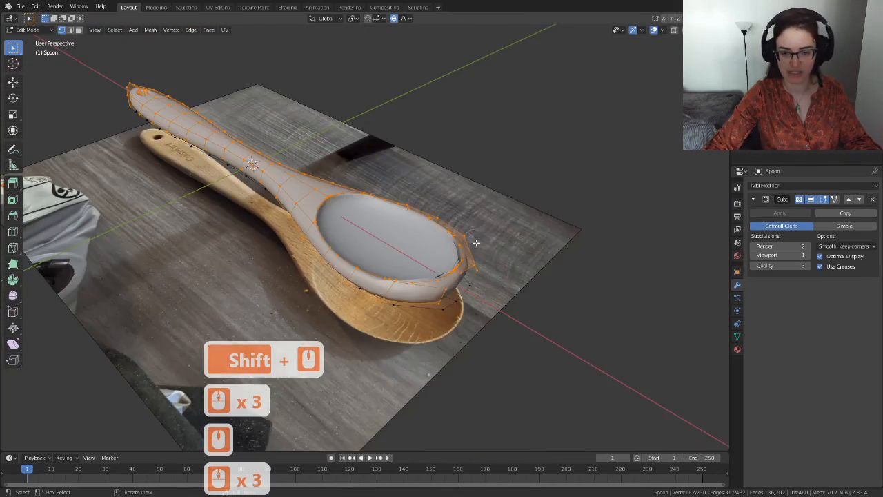